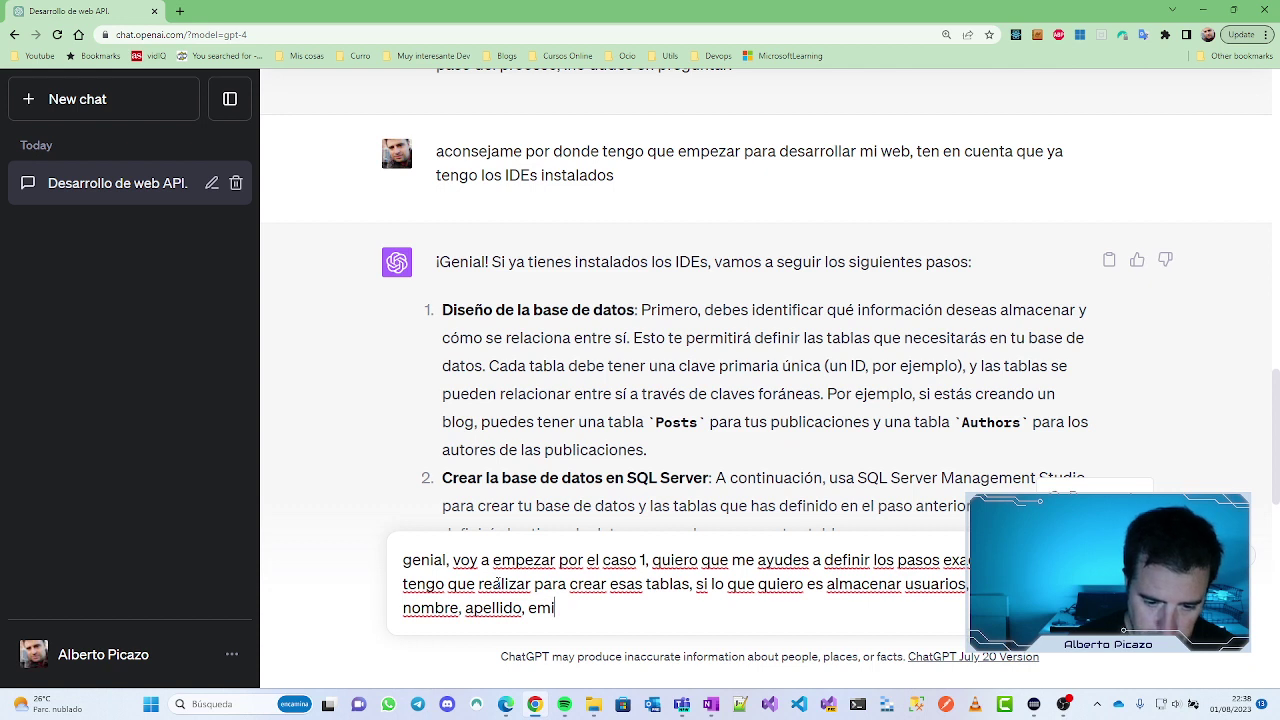
Step: Send the request for steps to build a users table with nombre, apellido, email and ciudad
text(ail)
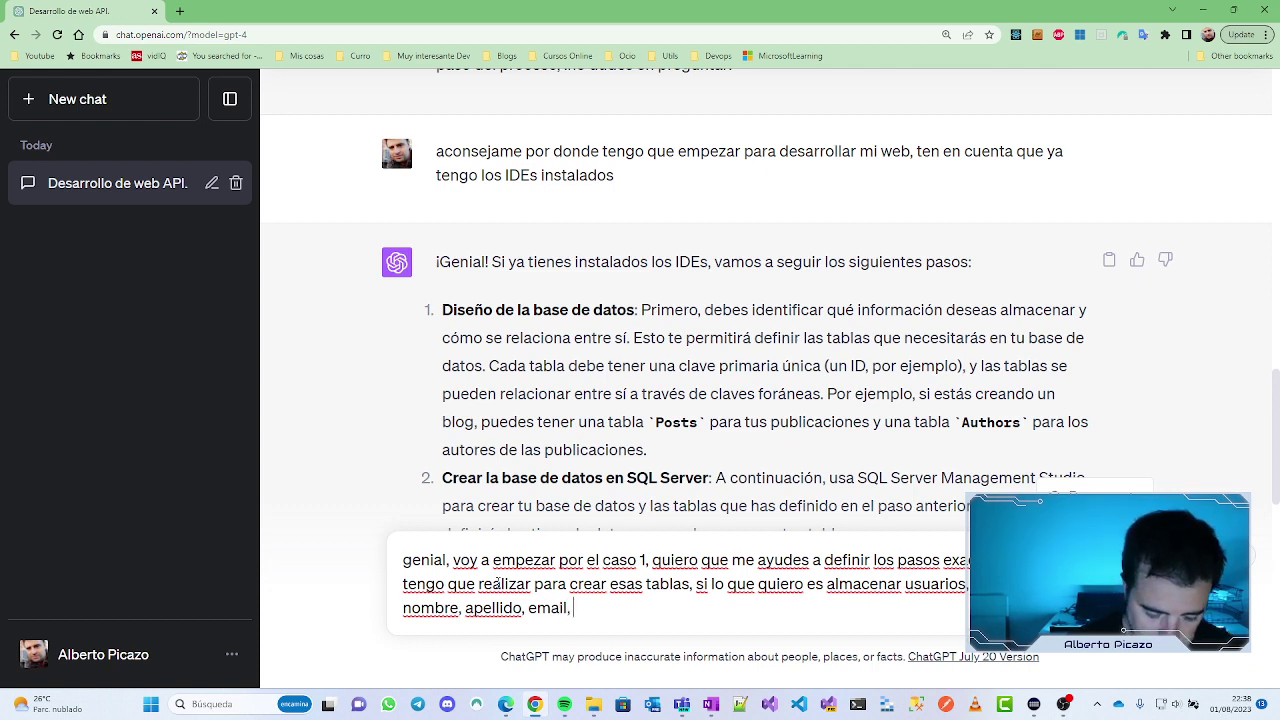
text(, ciudad.)
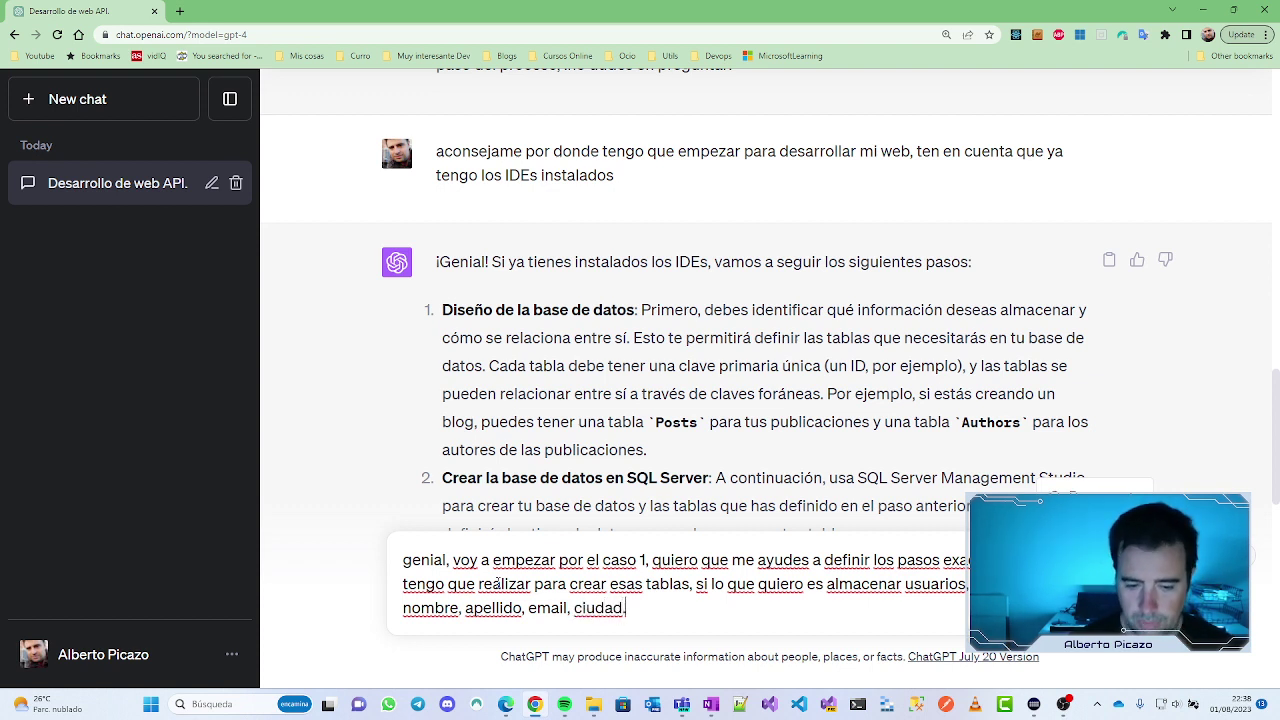
key(Return)
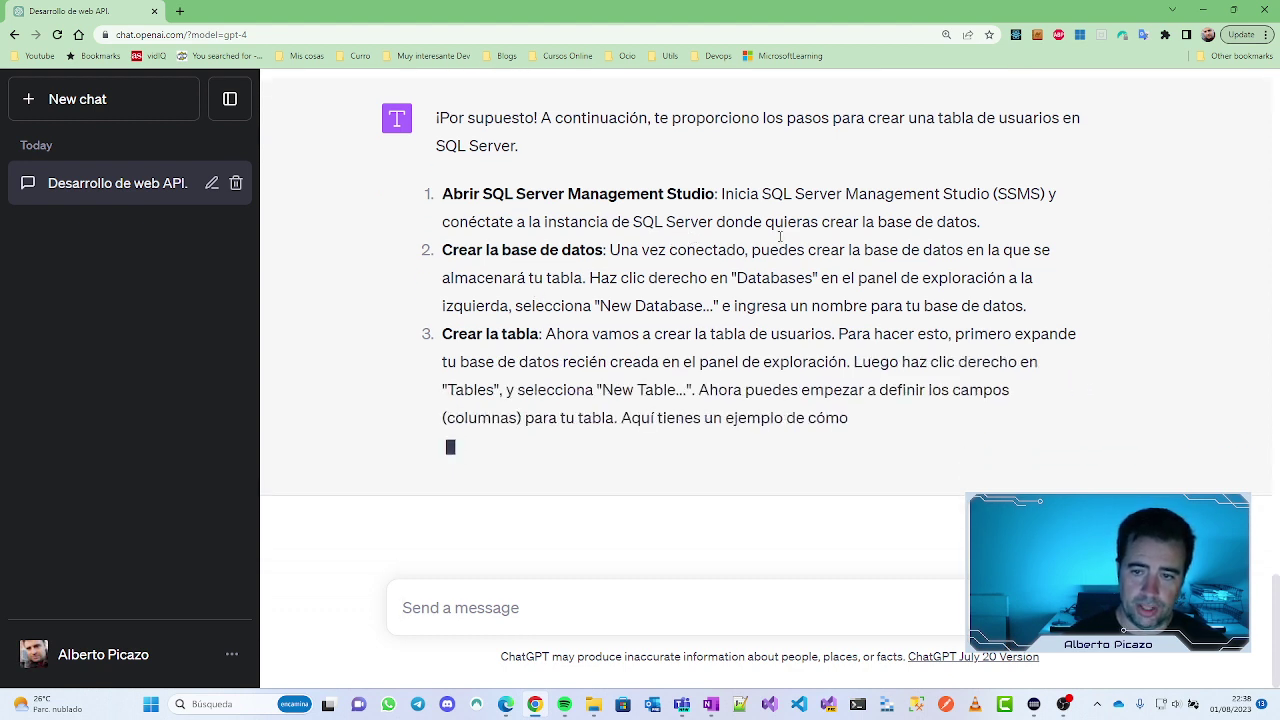
drag(442, 222, 902, 222)
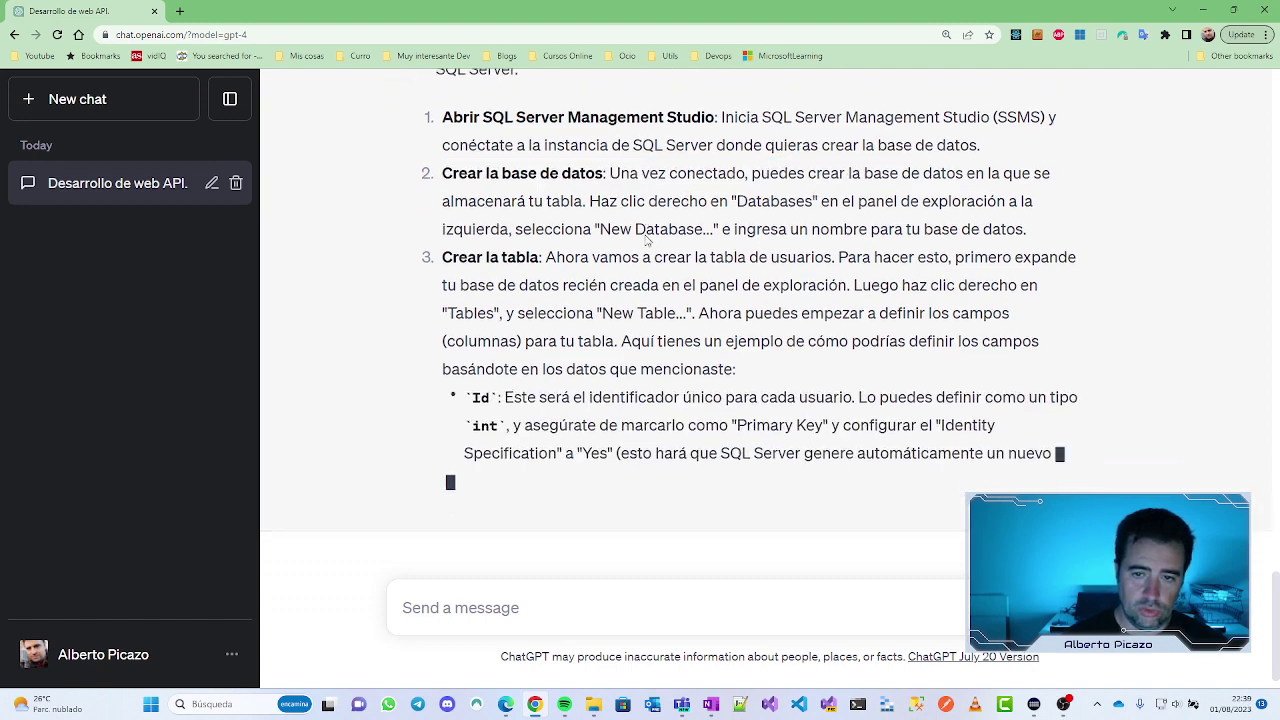
scroll(720, 248, up, 2)
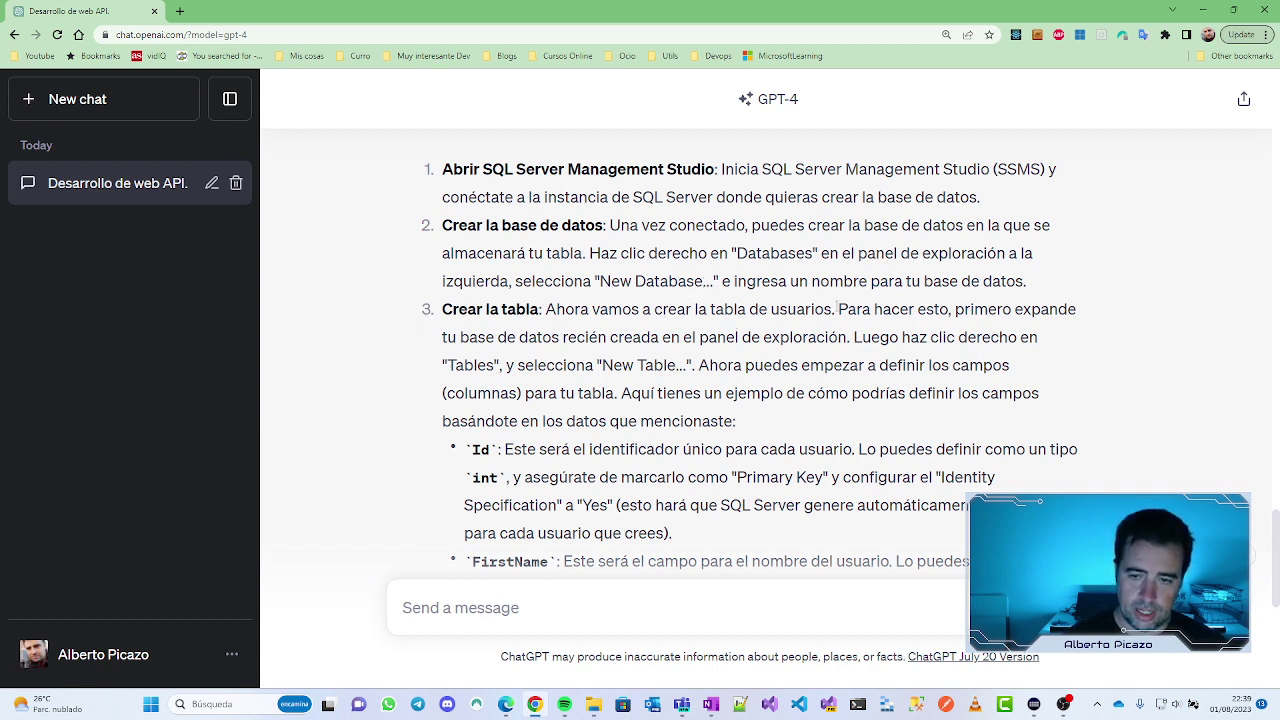
scroll(842, 307, down, 4)
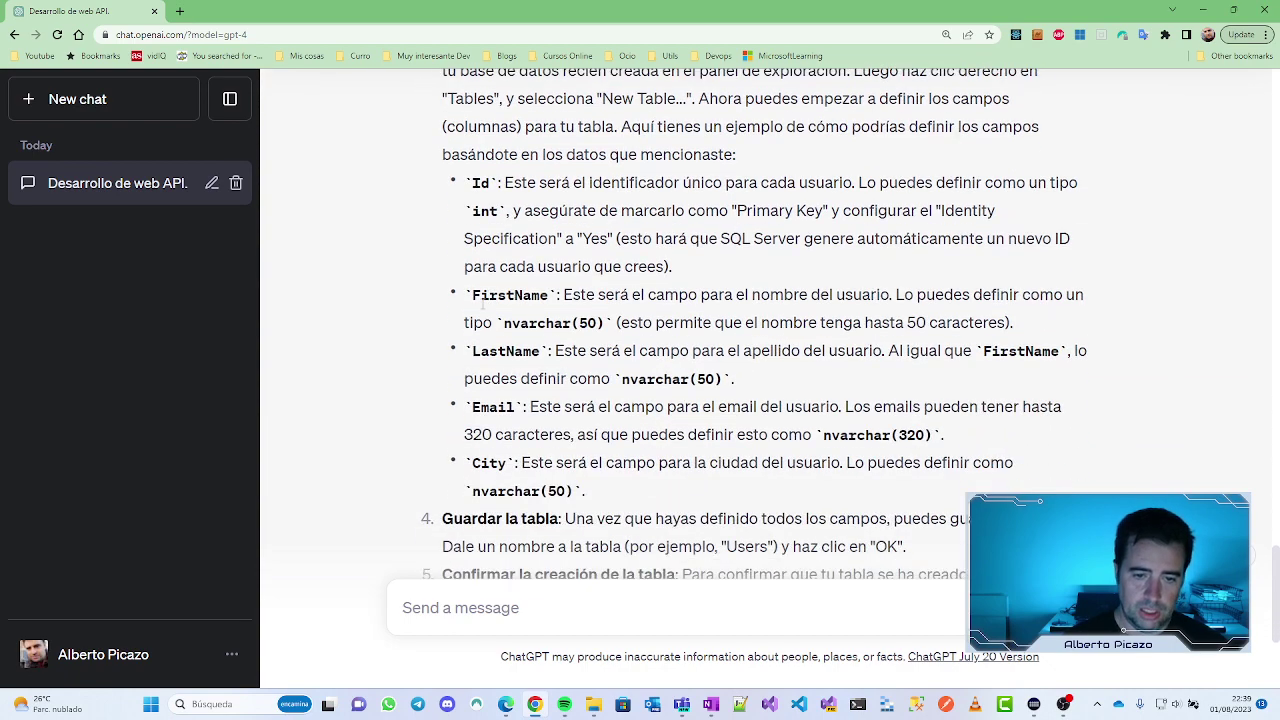
scroll(490, 410, down, 2)
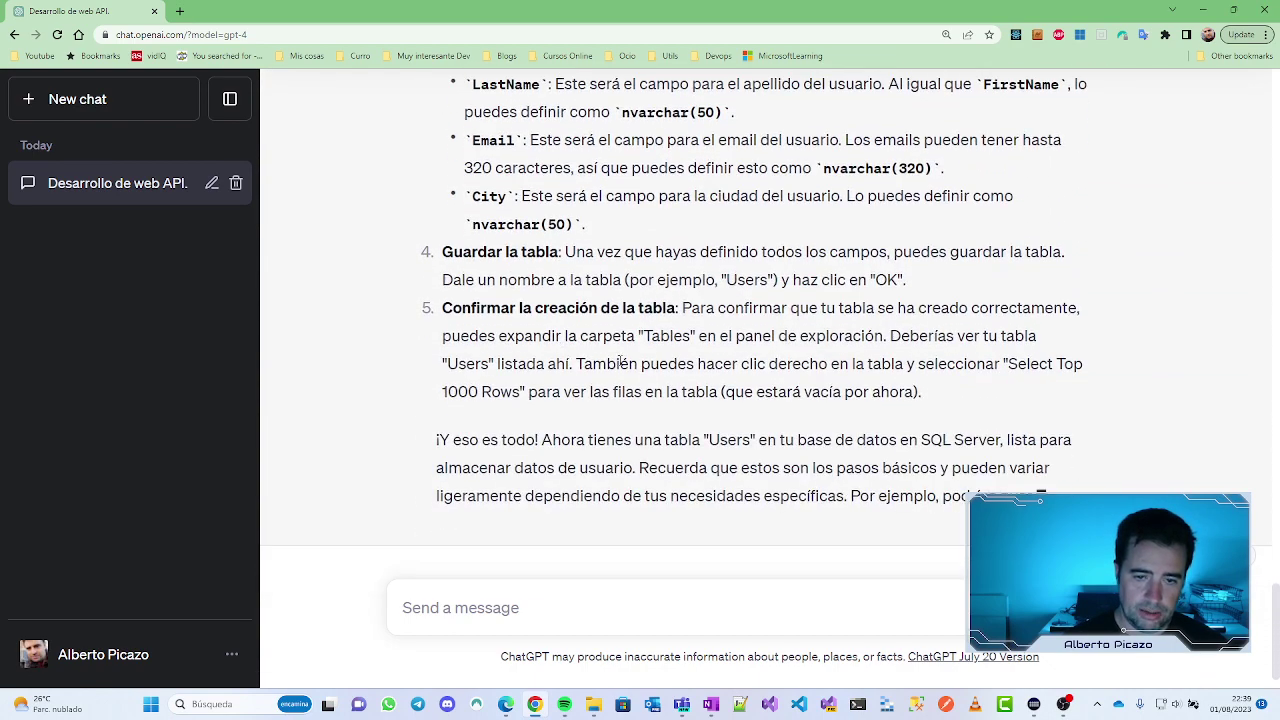
scroll(648, 348, up, 1)
scroll(648, 348, up, 5)
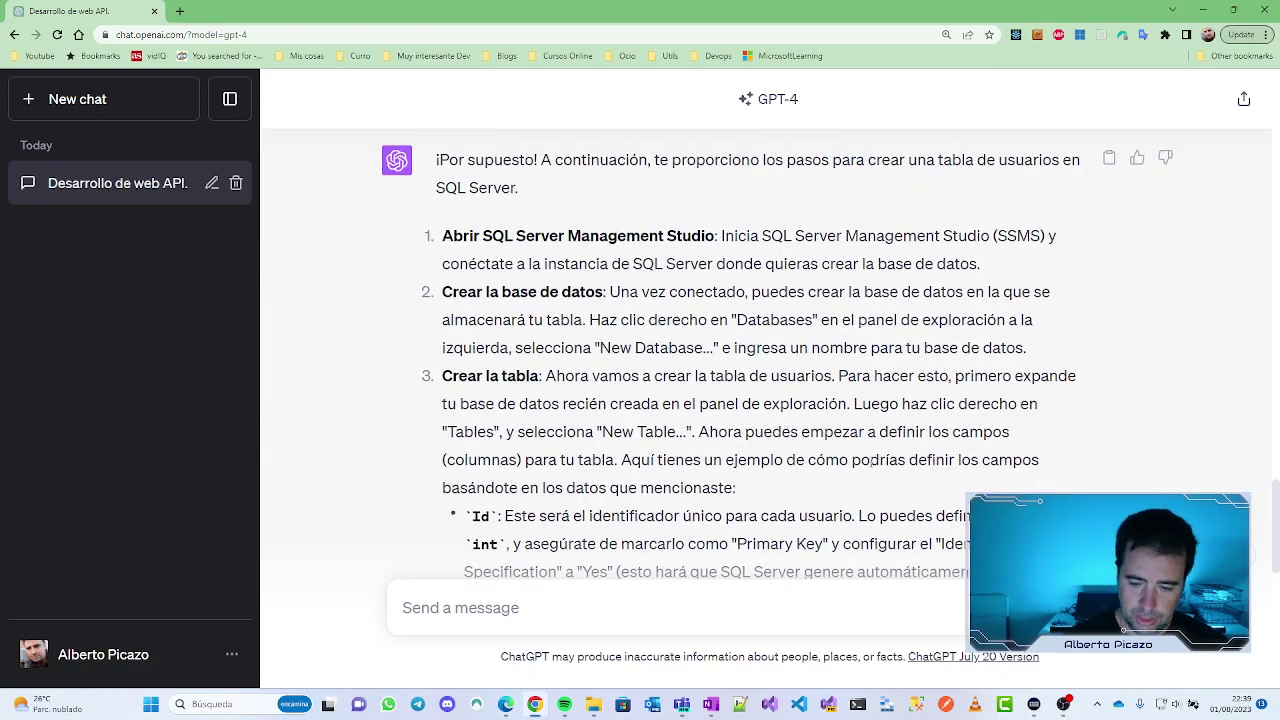
Step: Launch SQL Server Management Studio, then return to the ChatGPT window maximized
click(916, 704)
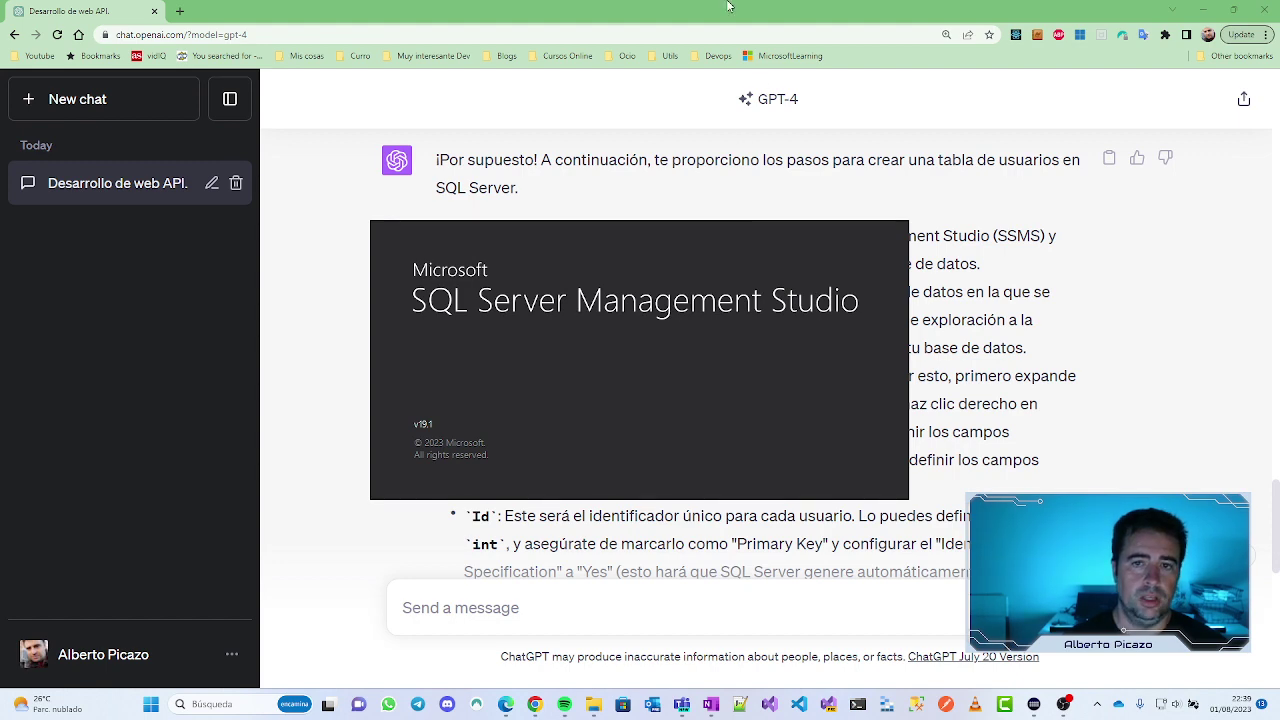
key(super+d)
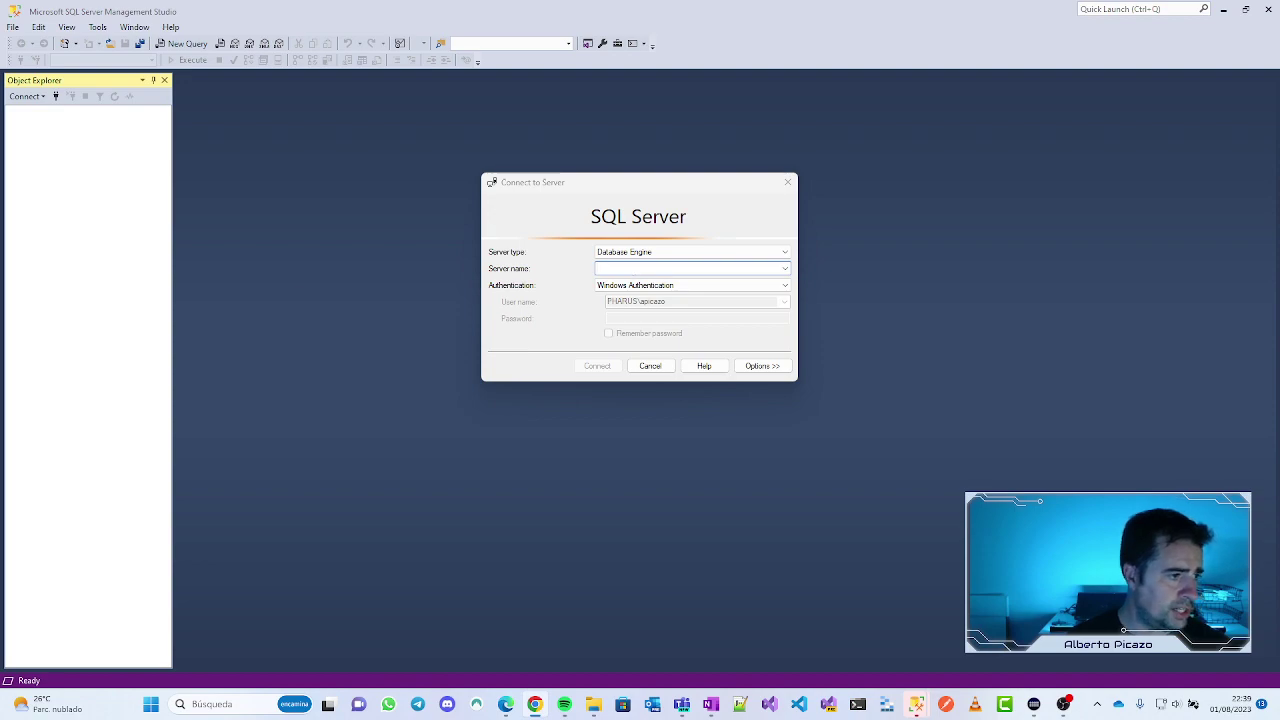
key(alt+Tab)
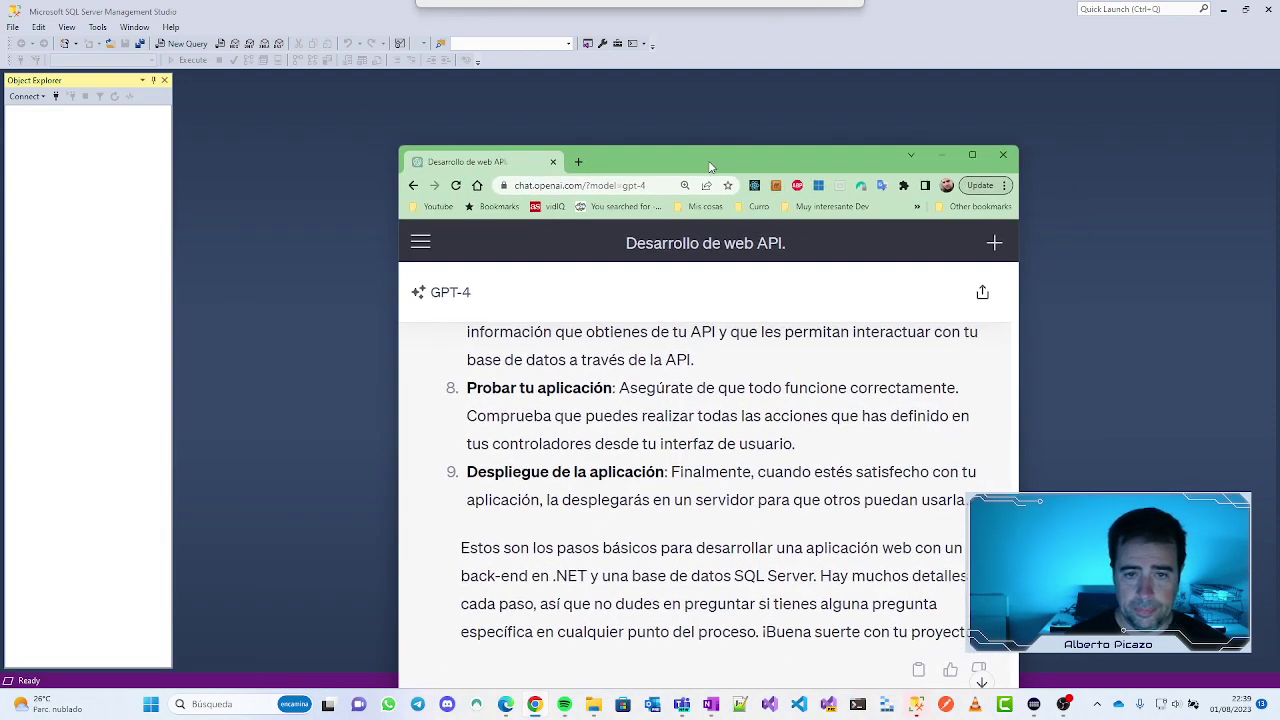
key(super+Up)
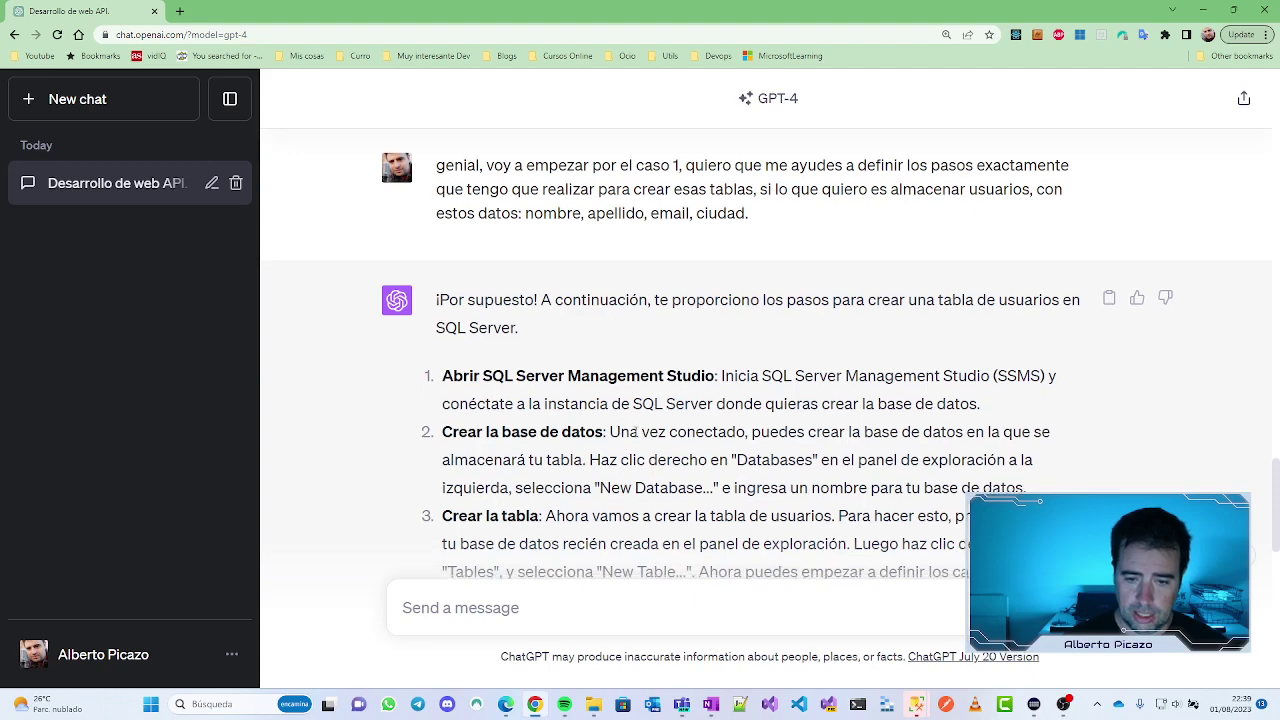
Step: Ask ChatGPT how to connect to the database instance, stressing you have no prior knowledge
scroll(667, 425, down, 1)
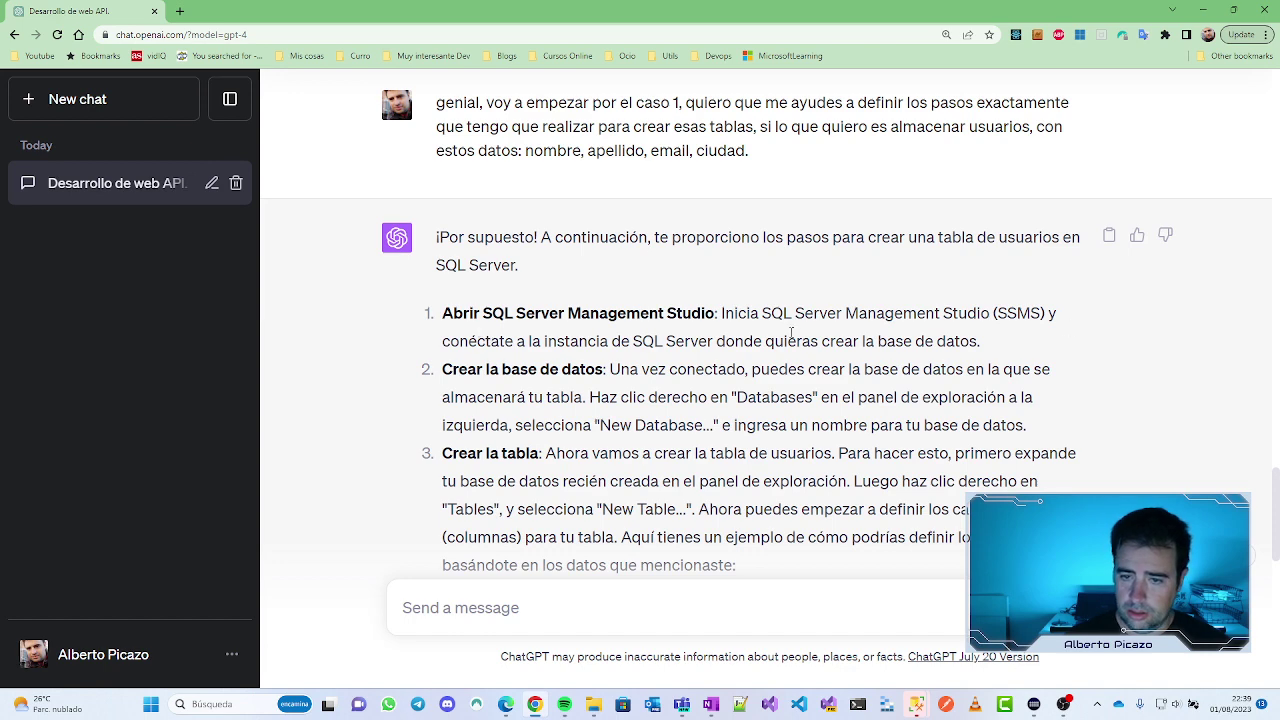
scroll(791, 333, down, 2)
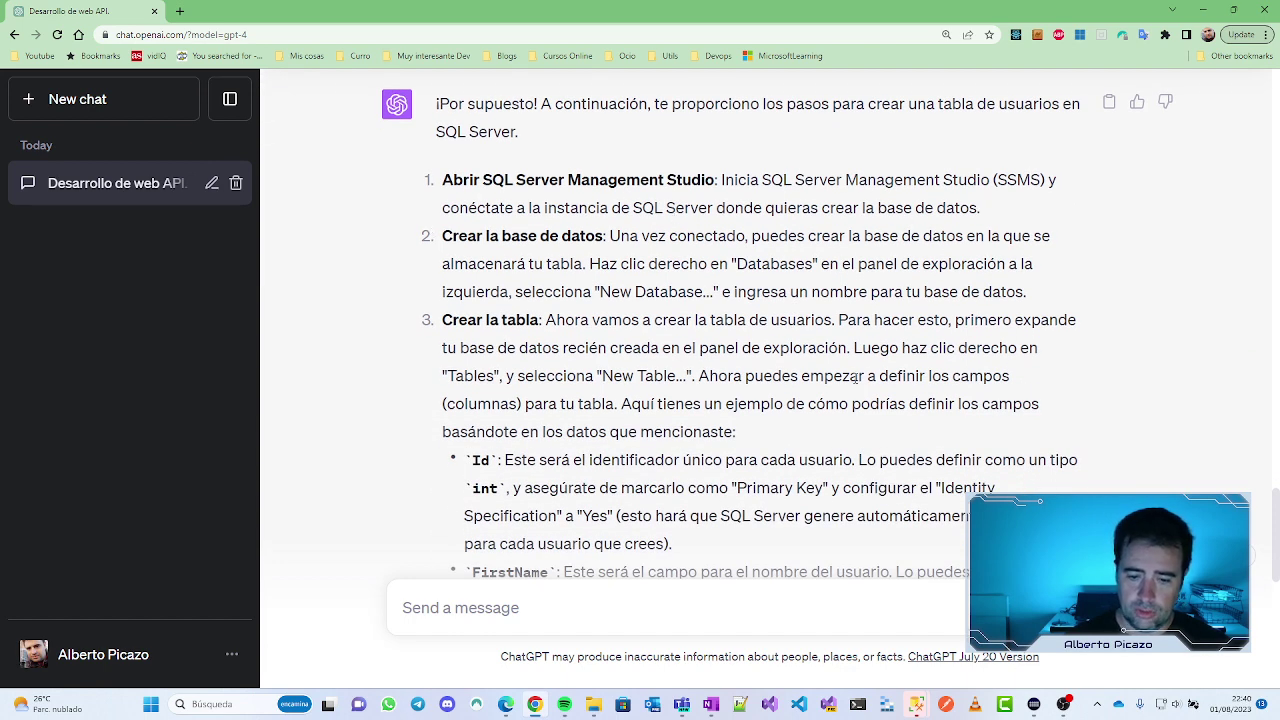
text(di)
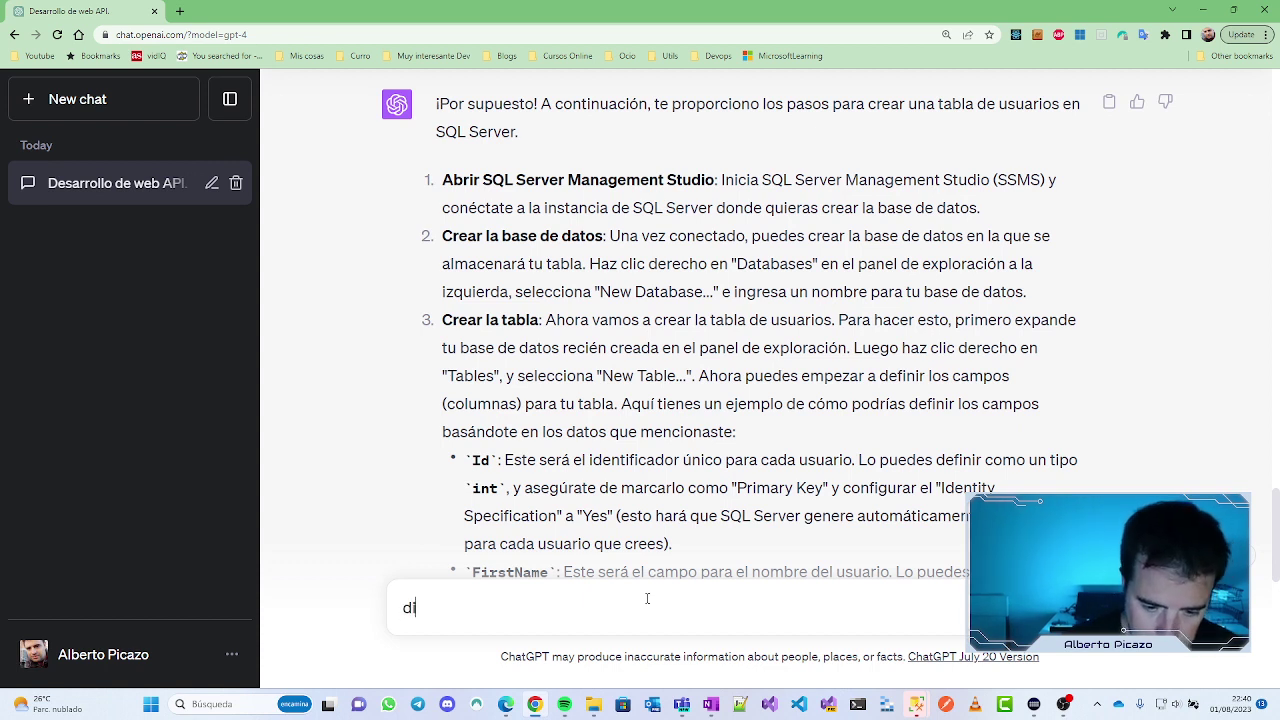
text(me como puedo )
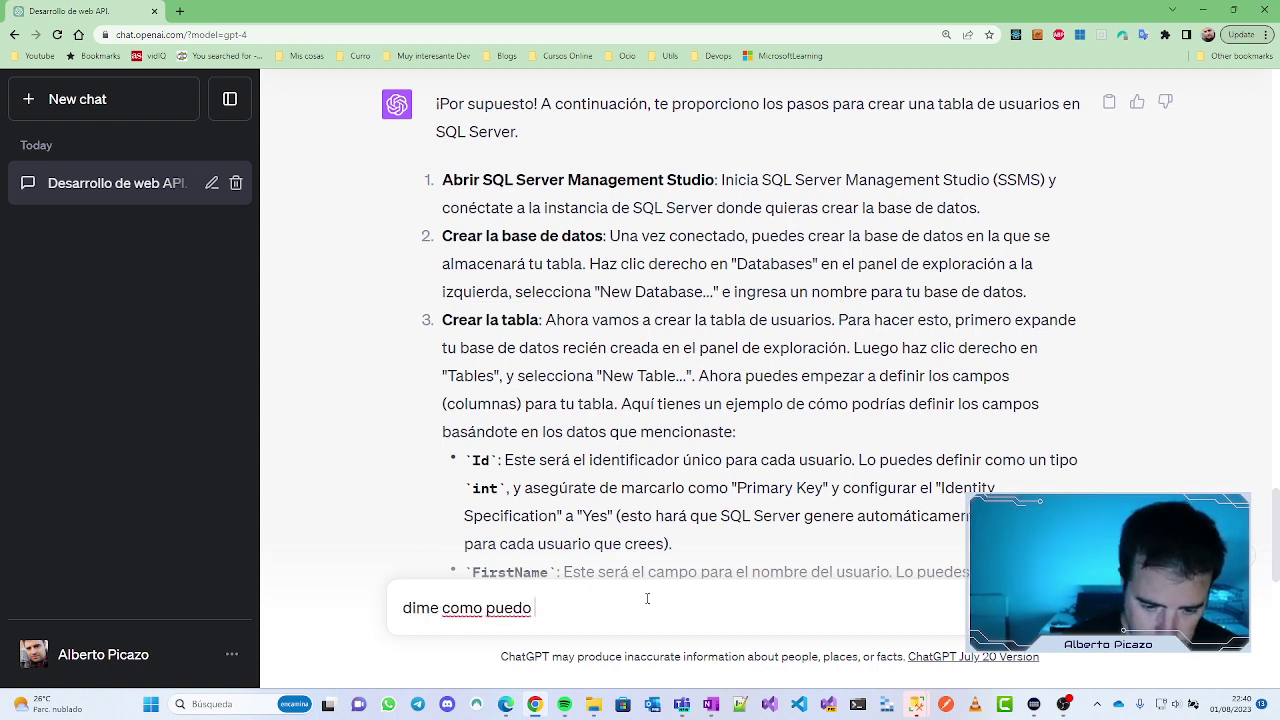
text(conectarme)
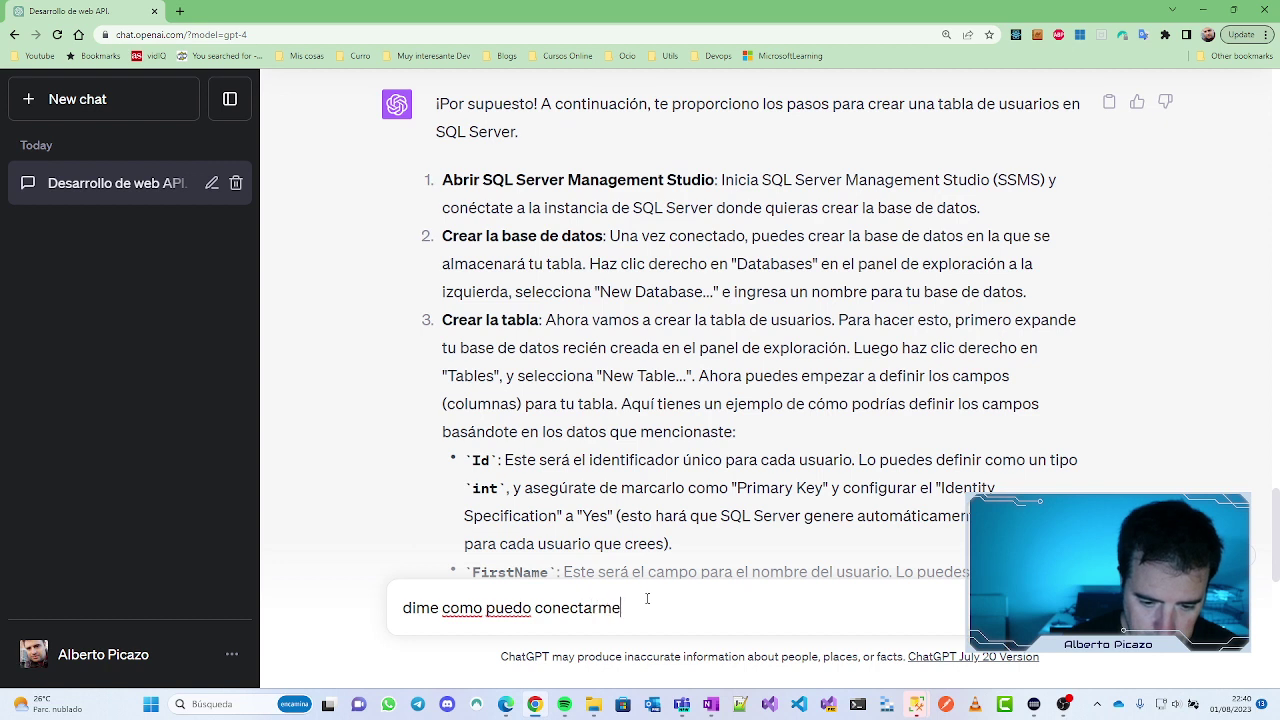
text( con la instac)
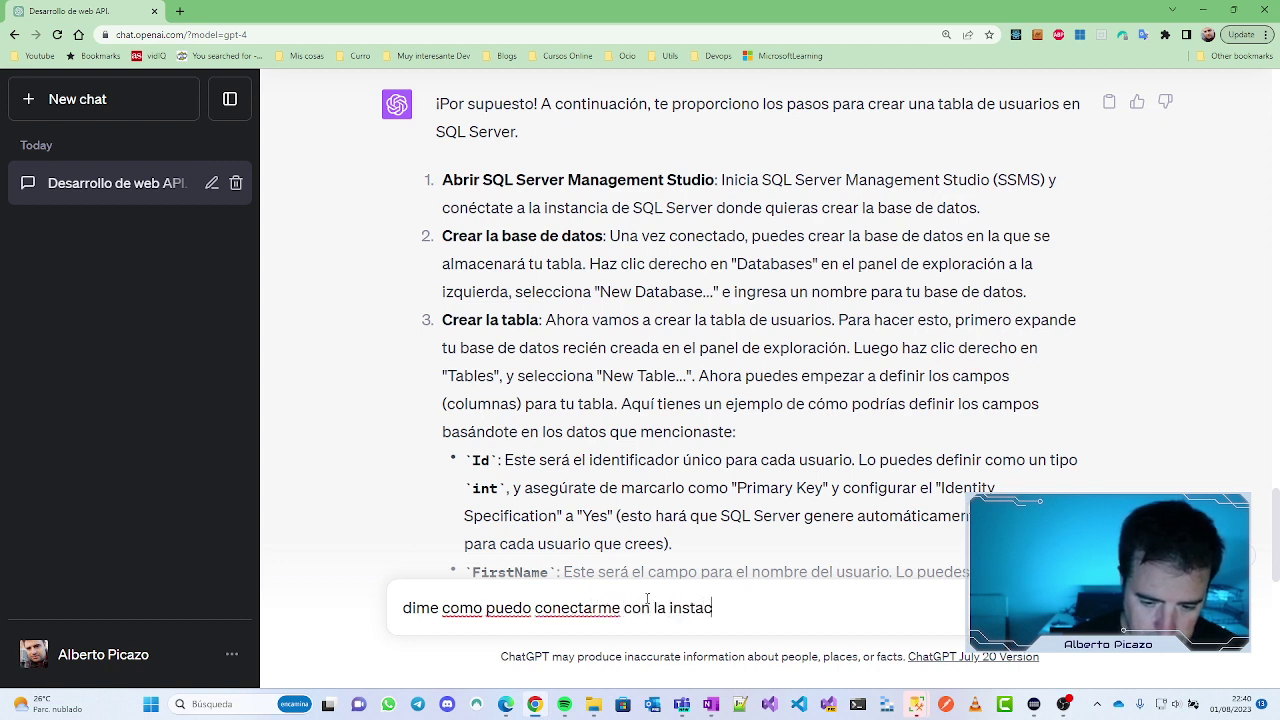
key(BackSpace)
text(ncia de la )
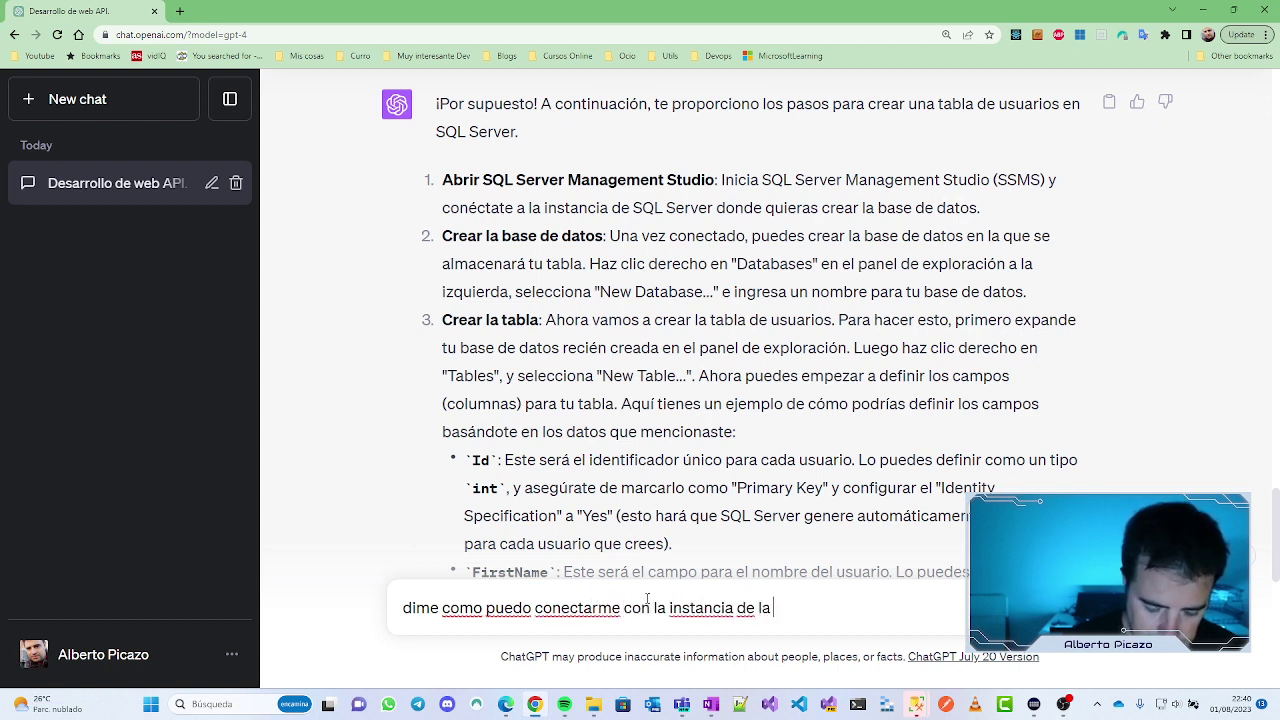
text(base de dat)
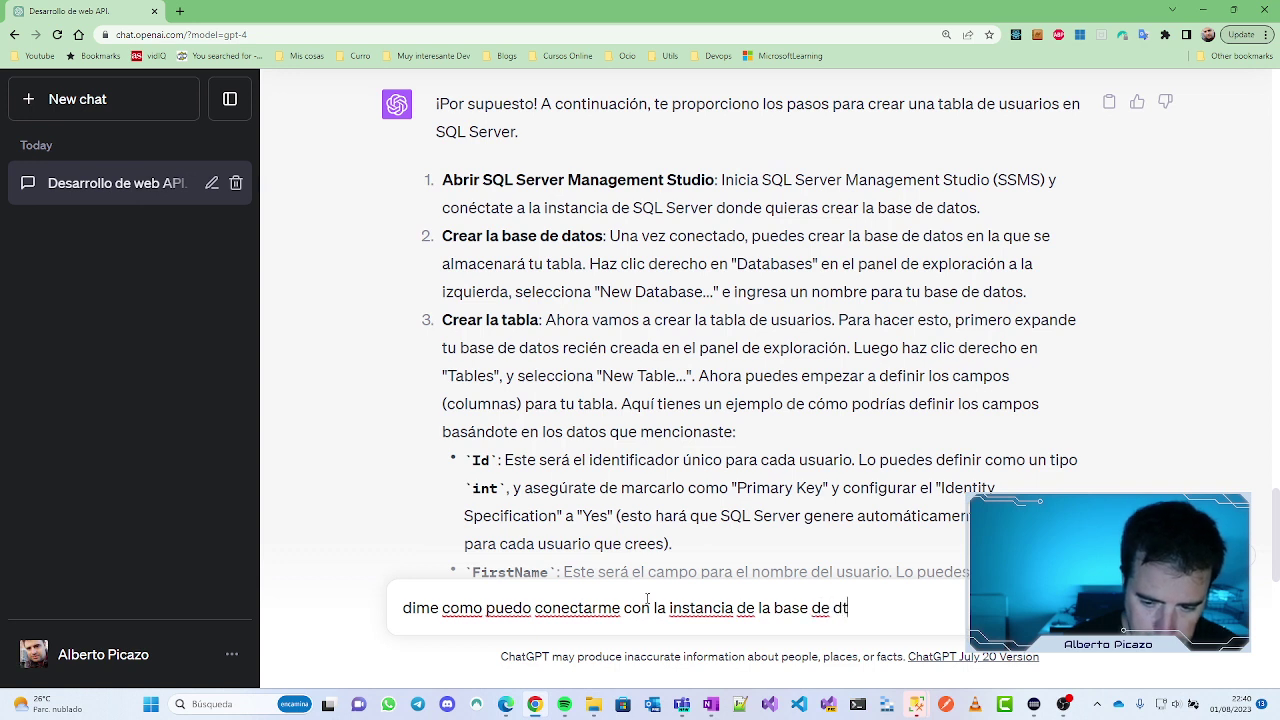
key(BackSpace)
text(atos, n)
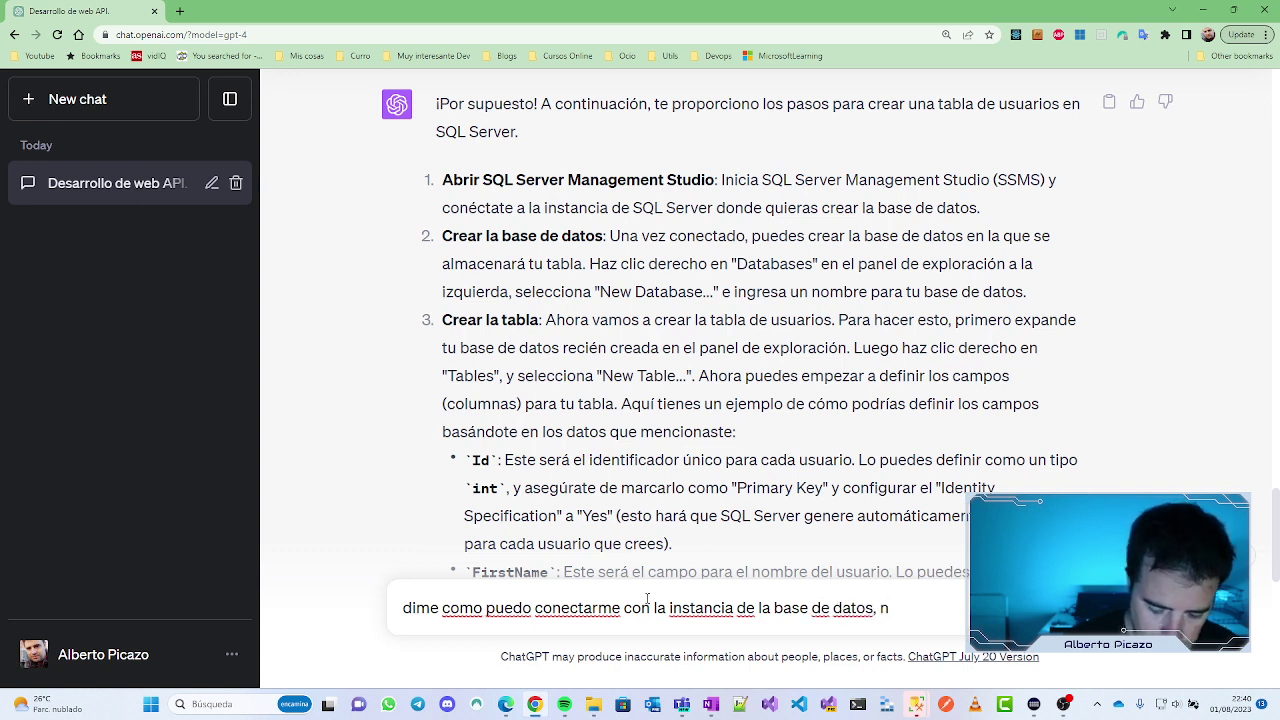
text(unca)
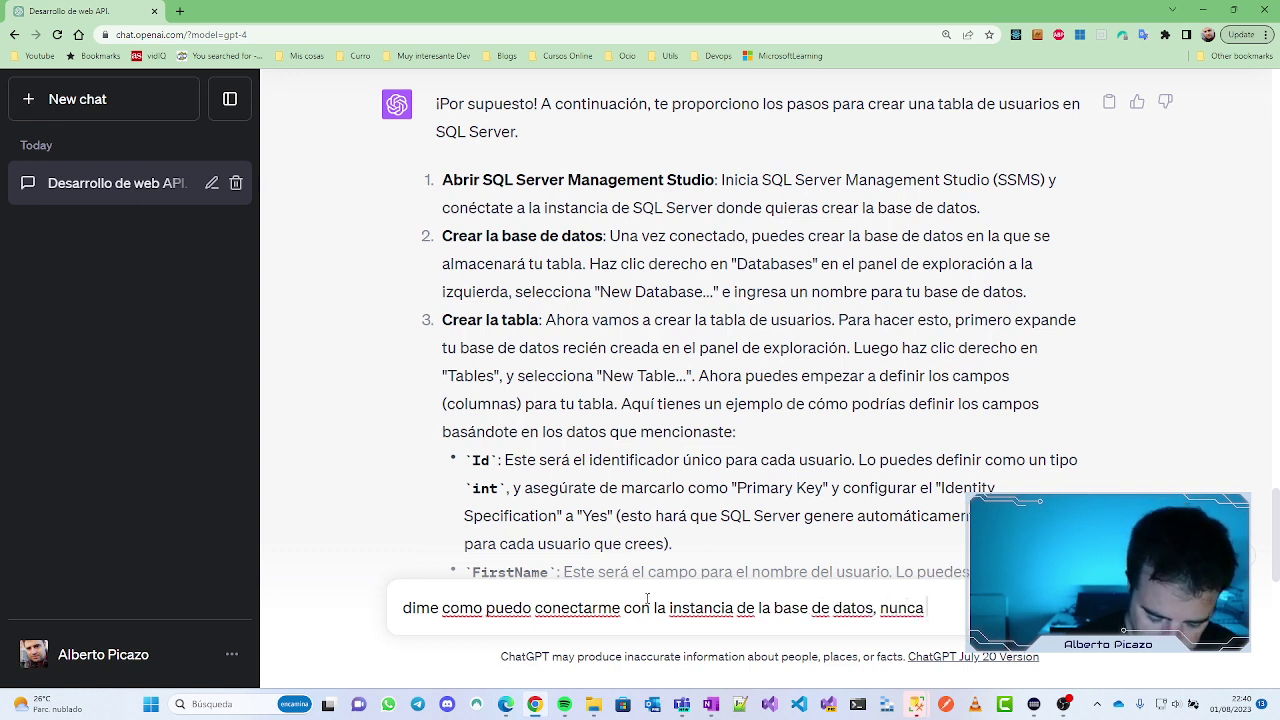
text( he rea)
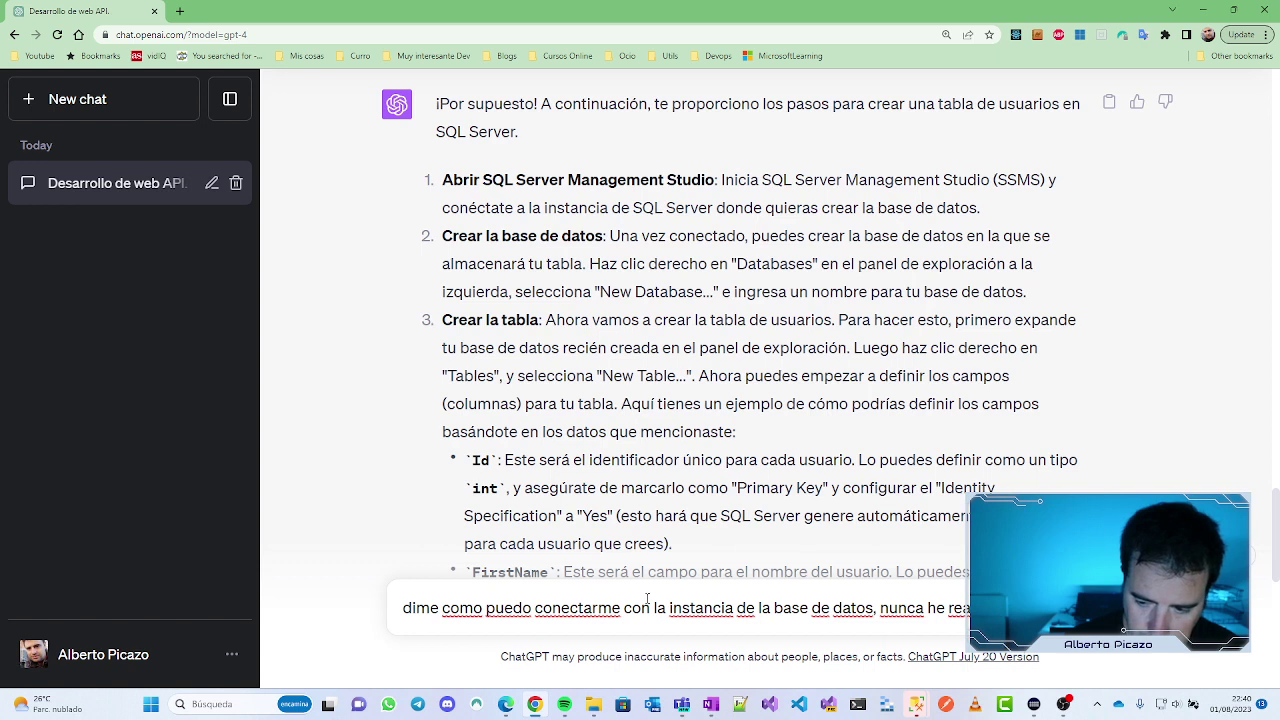
text(esto, tienes que r)
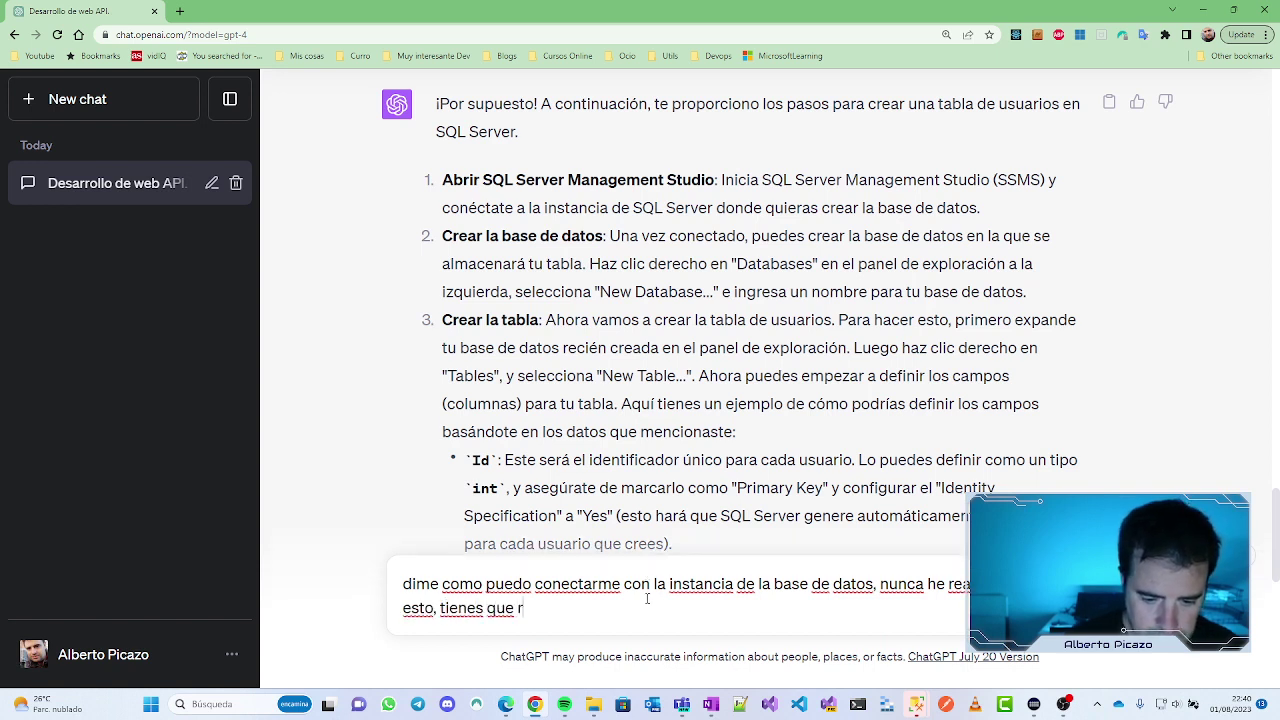
text(ecordar qaue)
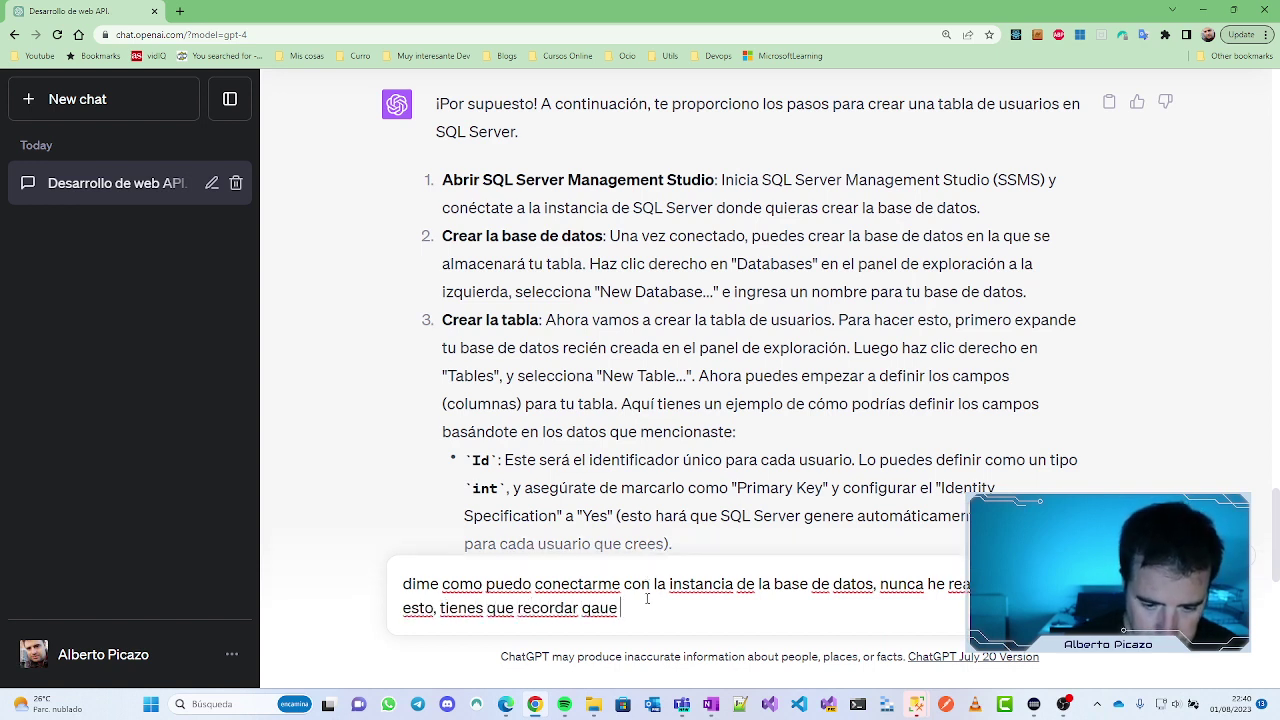
key(BackSpace)
key(BackSpace)
key(BackSpace)
key(BackSpace)
text(ue no teng)
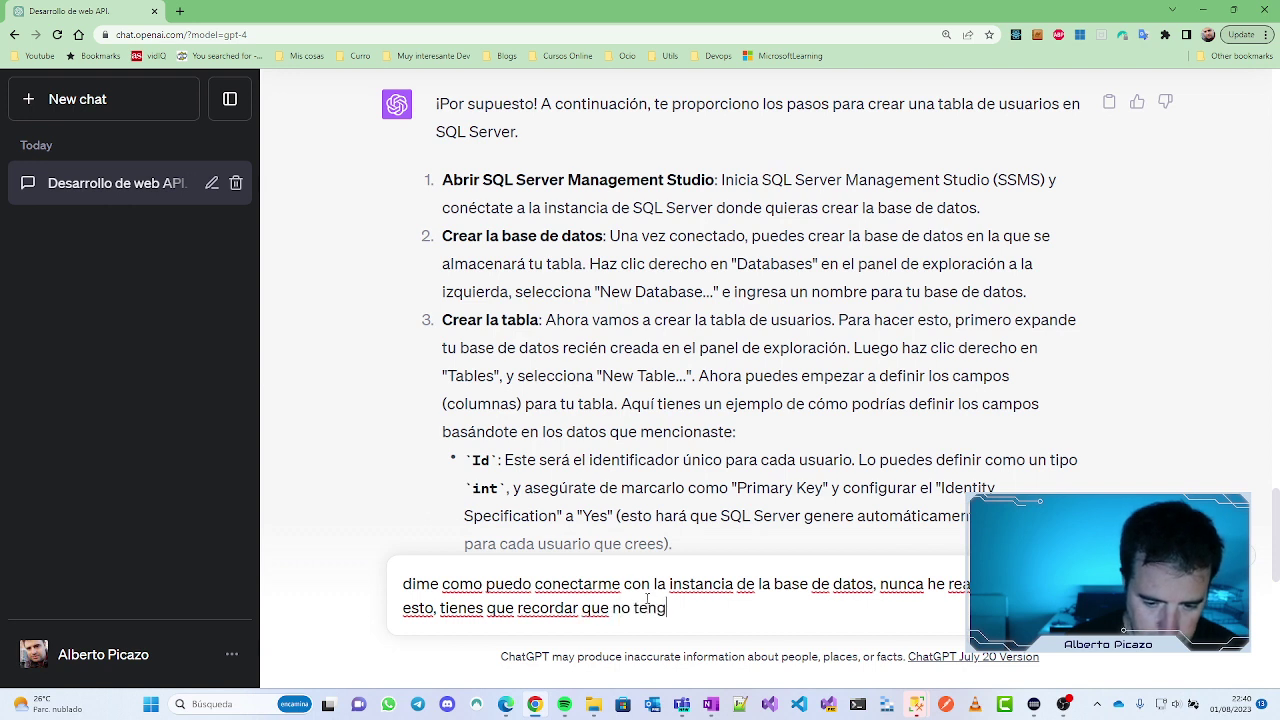
text(o ningun tipo )
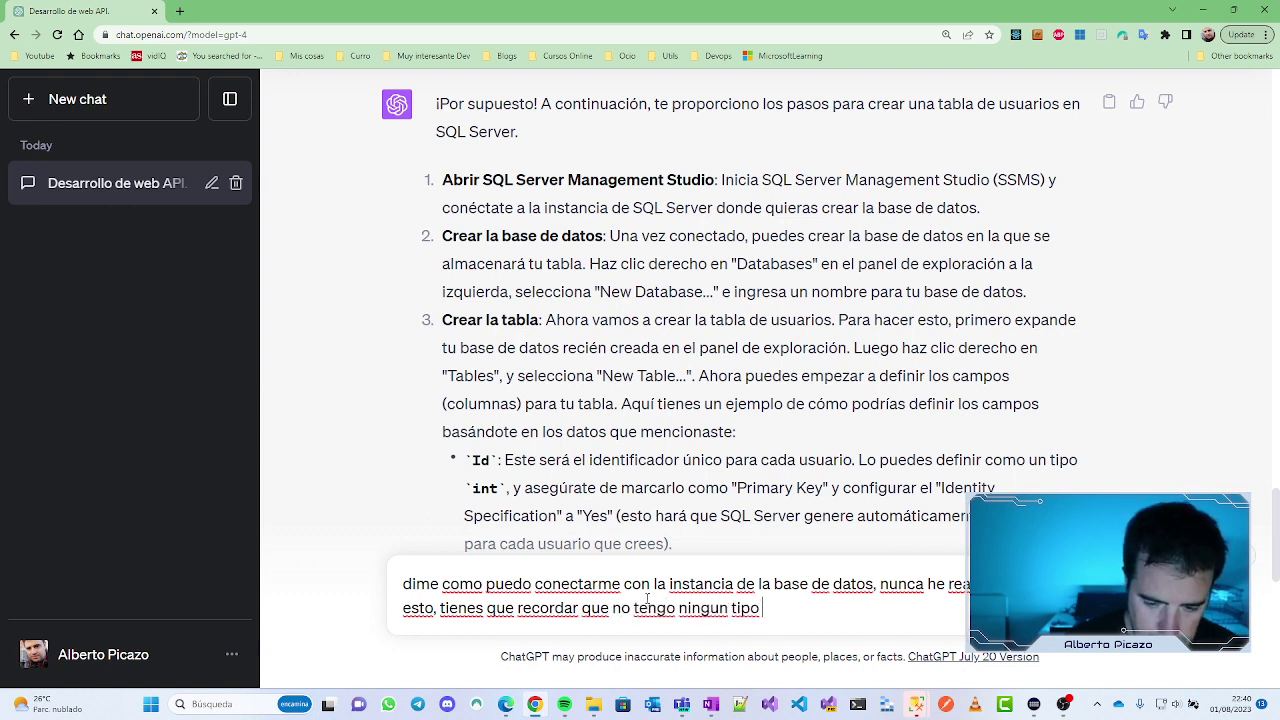
text(de conocimie)
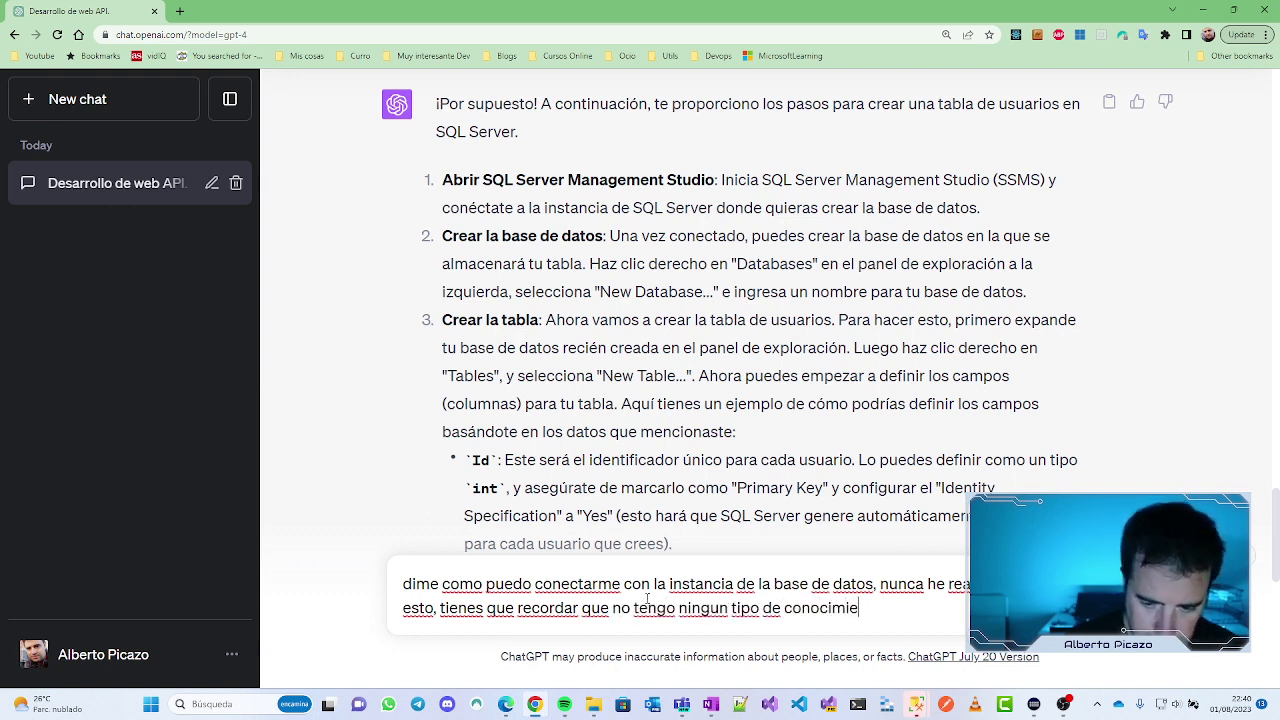
text(nto sobre el )
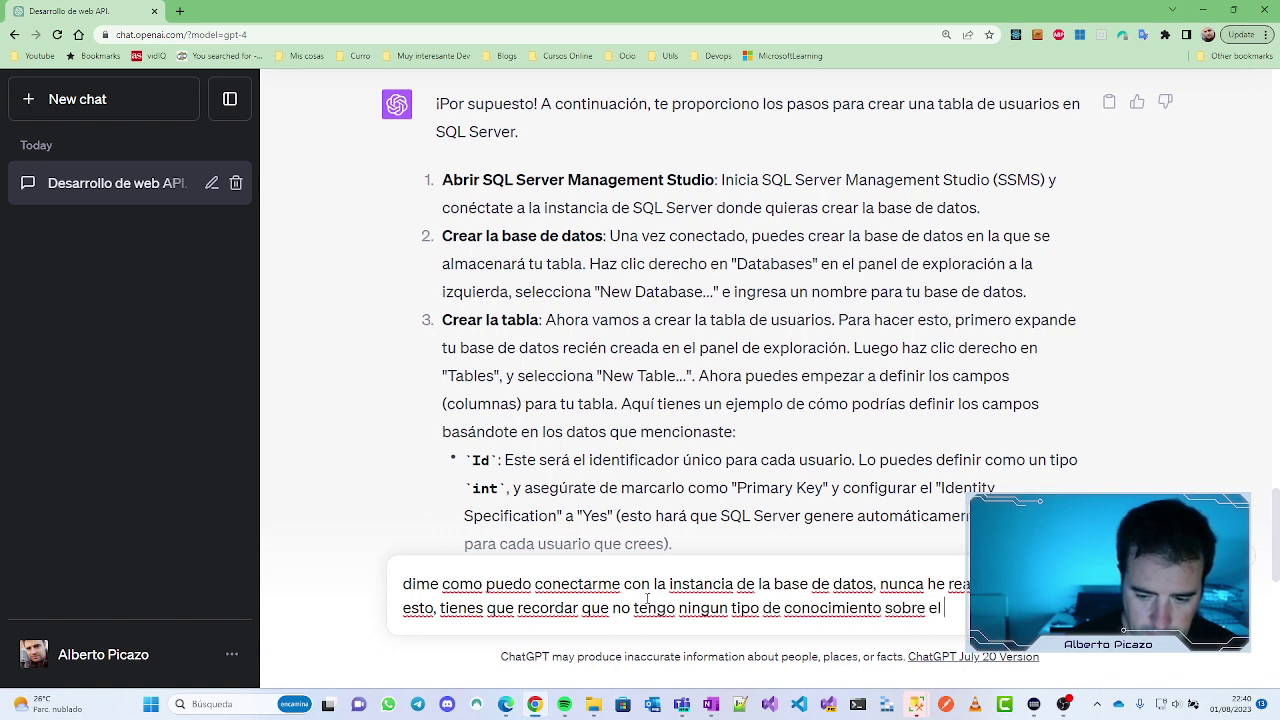
text(term)
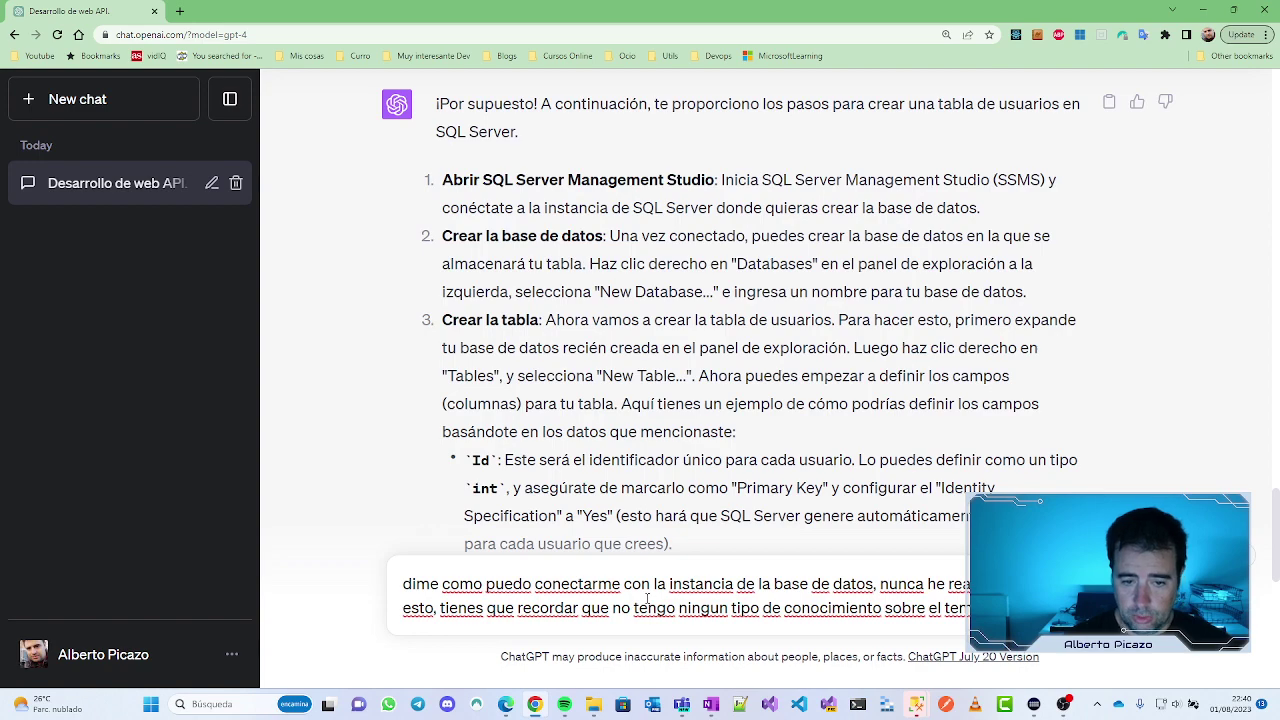
key(Return)
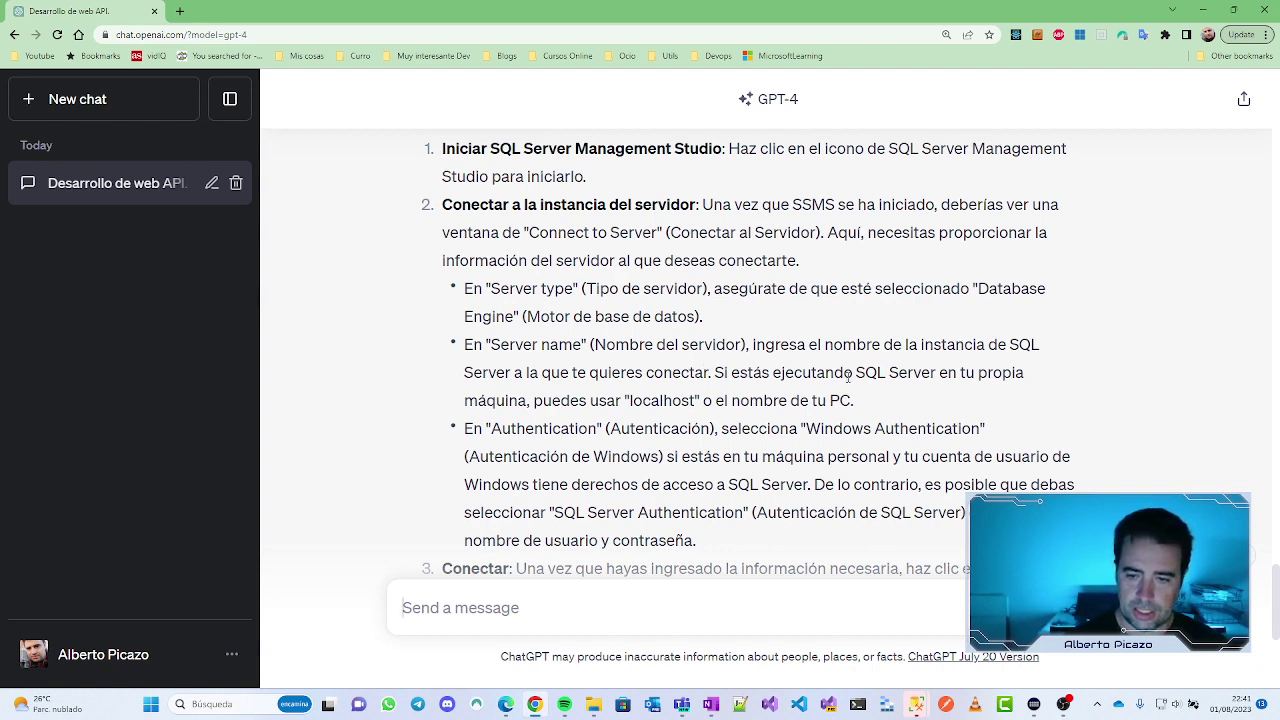
Step: Select 'localhost' as the suggested server name, scroll the steps, and switch to SSMS
double_click(659, 401)
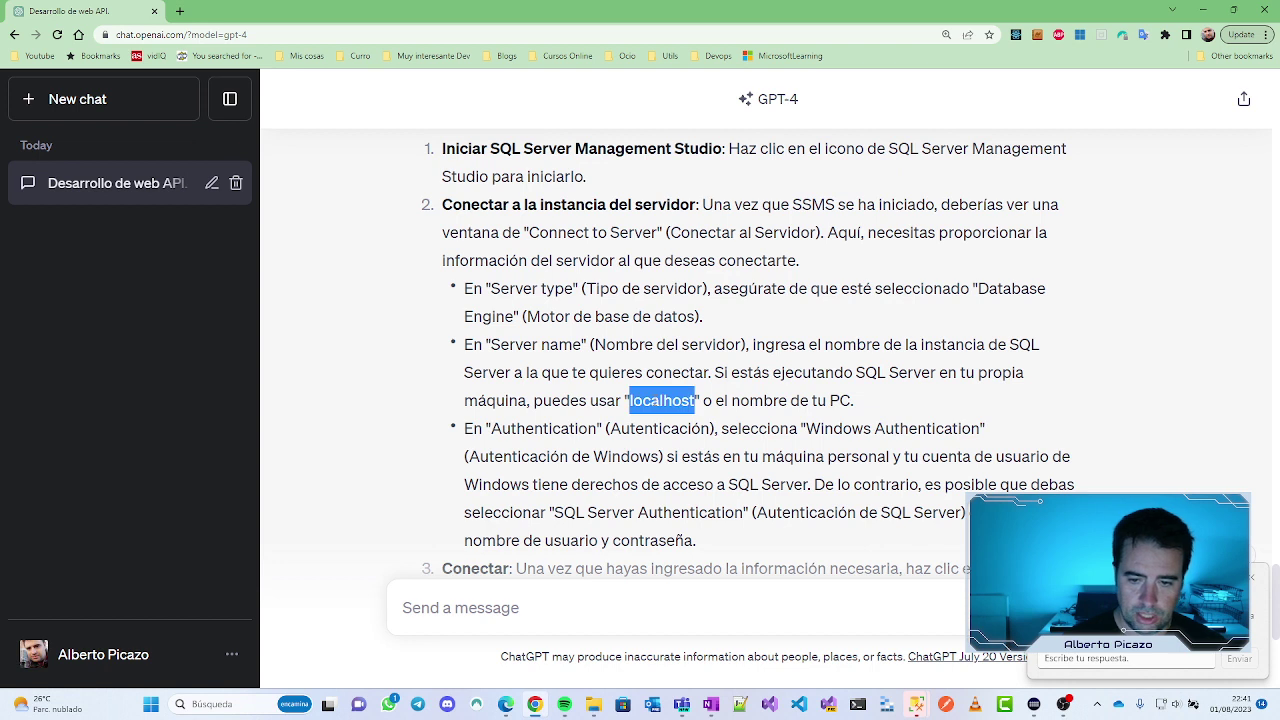
click(1251, 578)
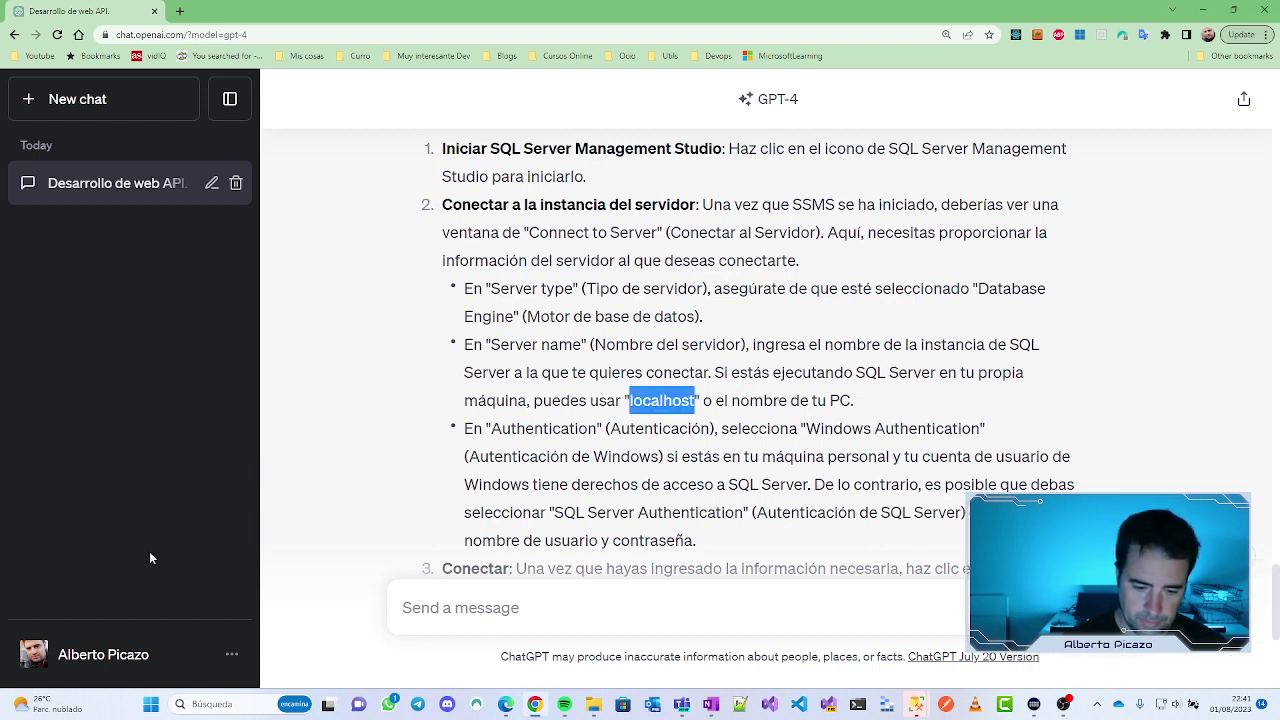
click(388, 704)
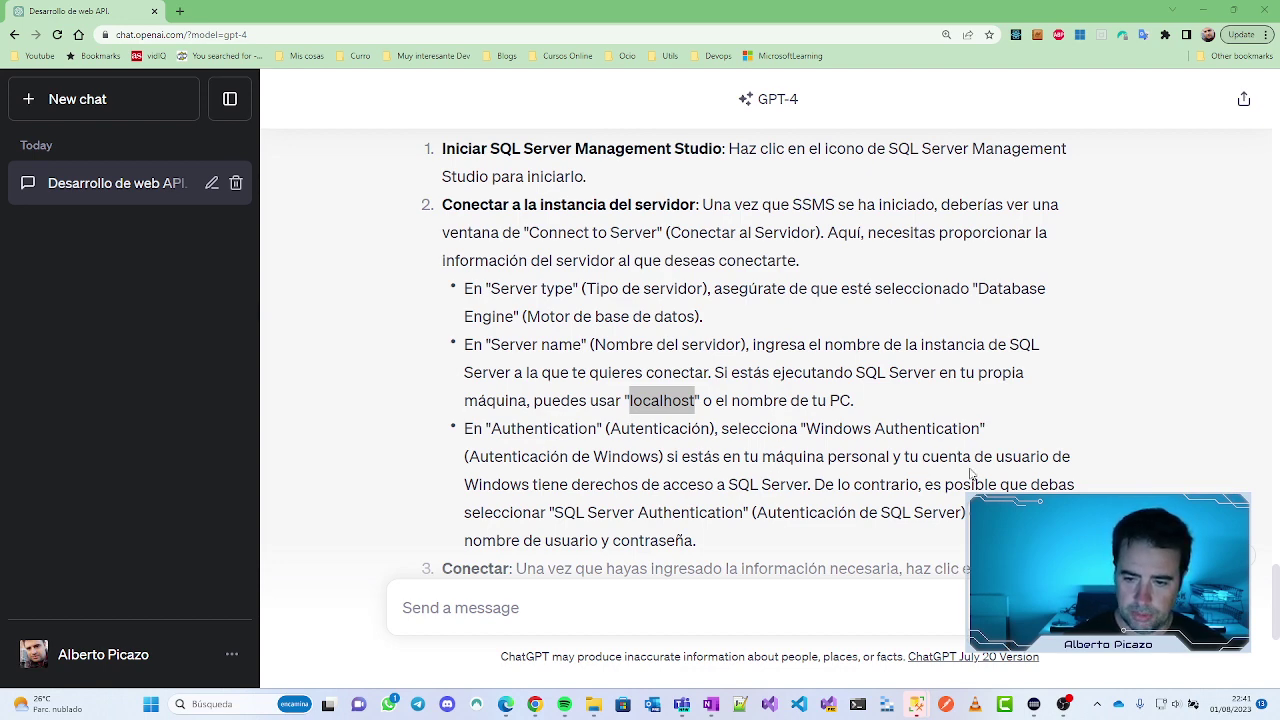
scroll(999, 463, down, 2)
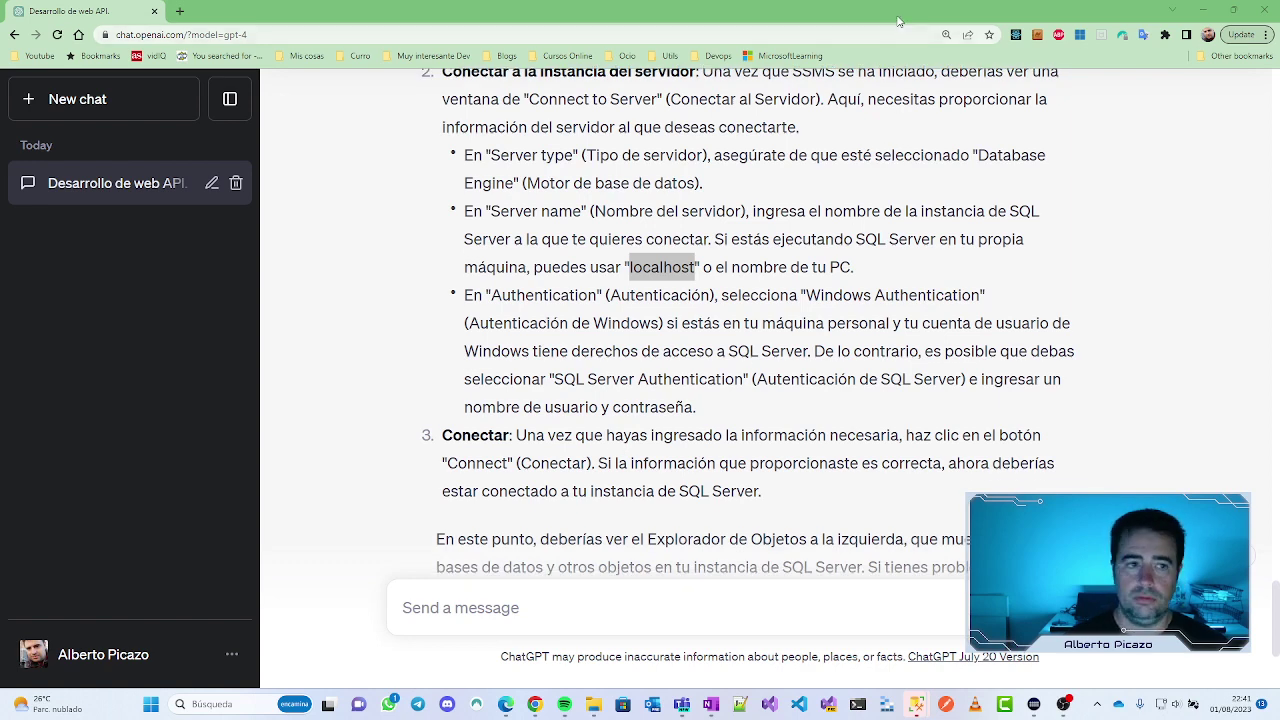
key(alt+Tab)
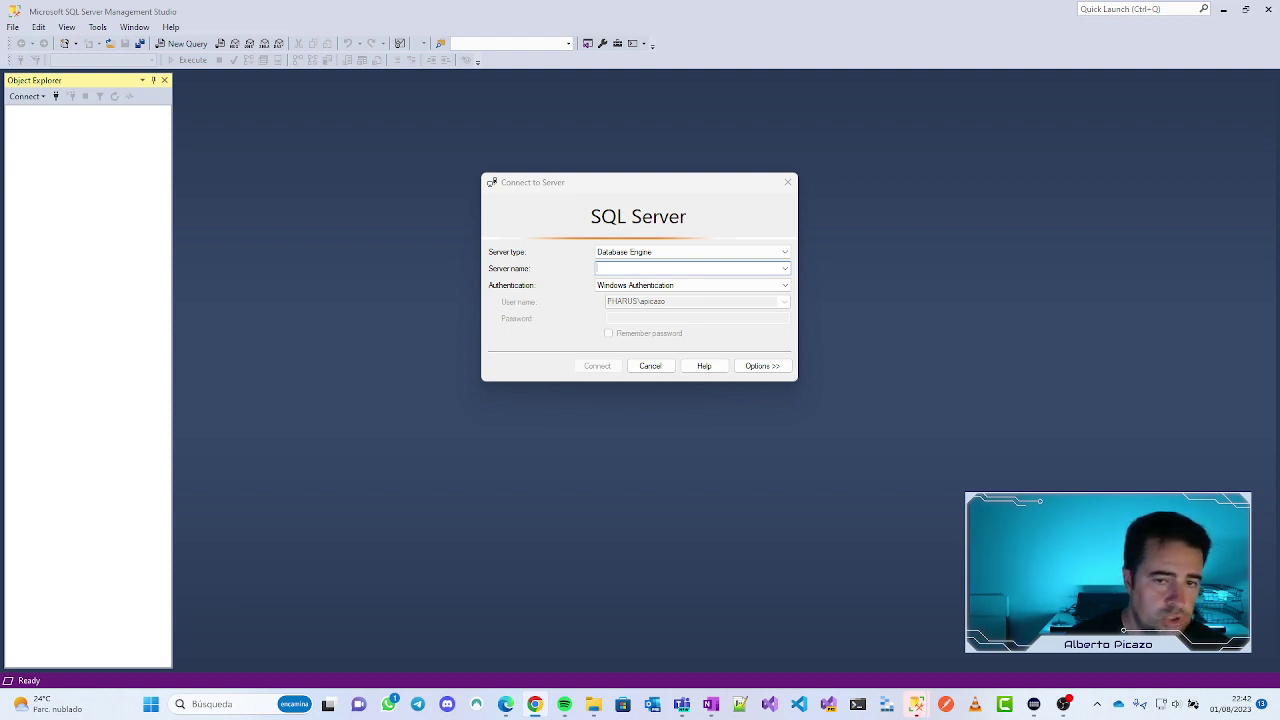
Step: Enter '.' as server name, keep Windows Authentication, and try to connect
drag(587, 187, 614, 181)
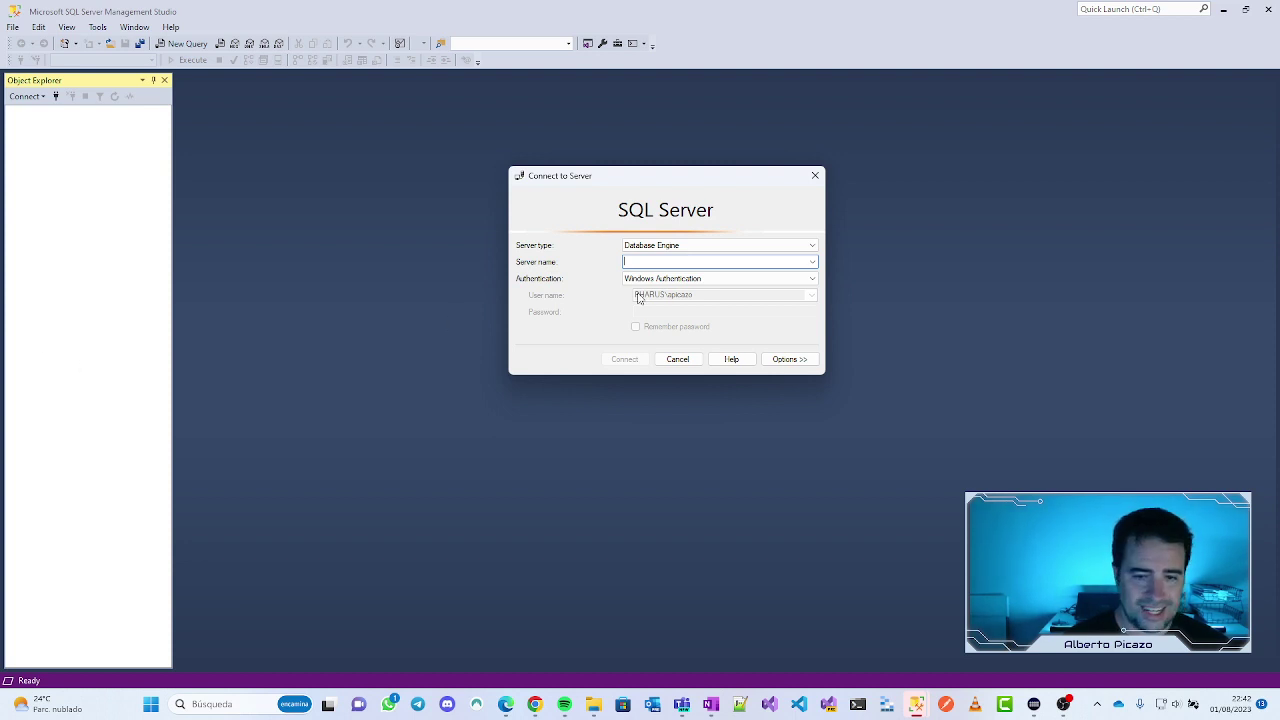
text(.)
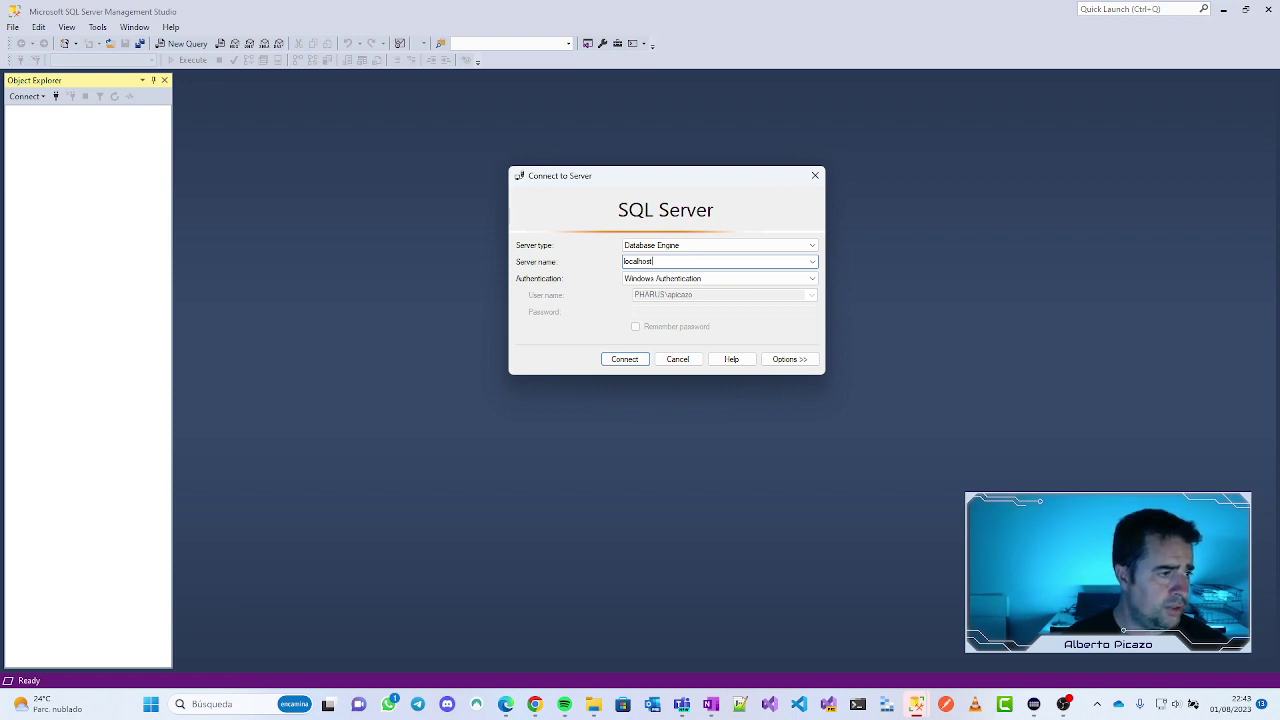
click(714, 282)
click(713, 281)
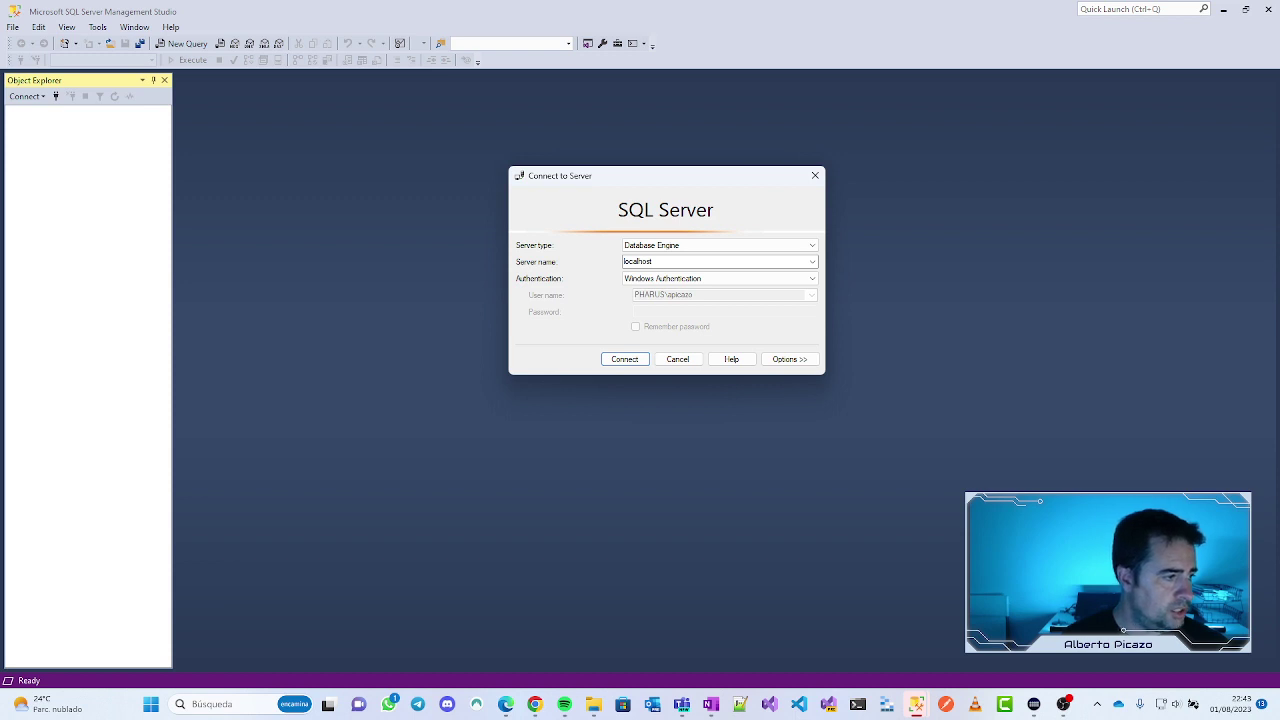
click(624, 359)
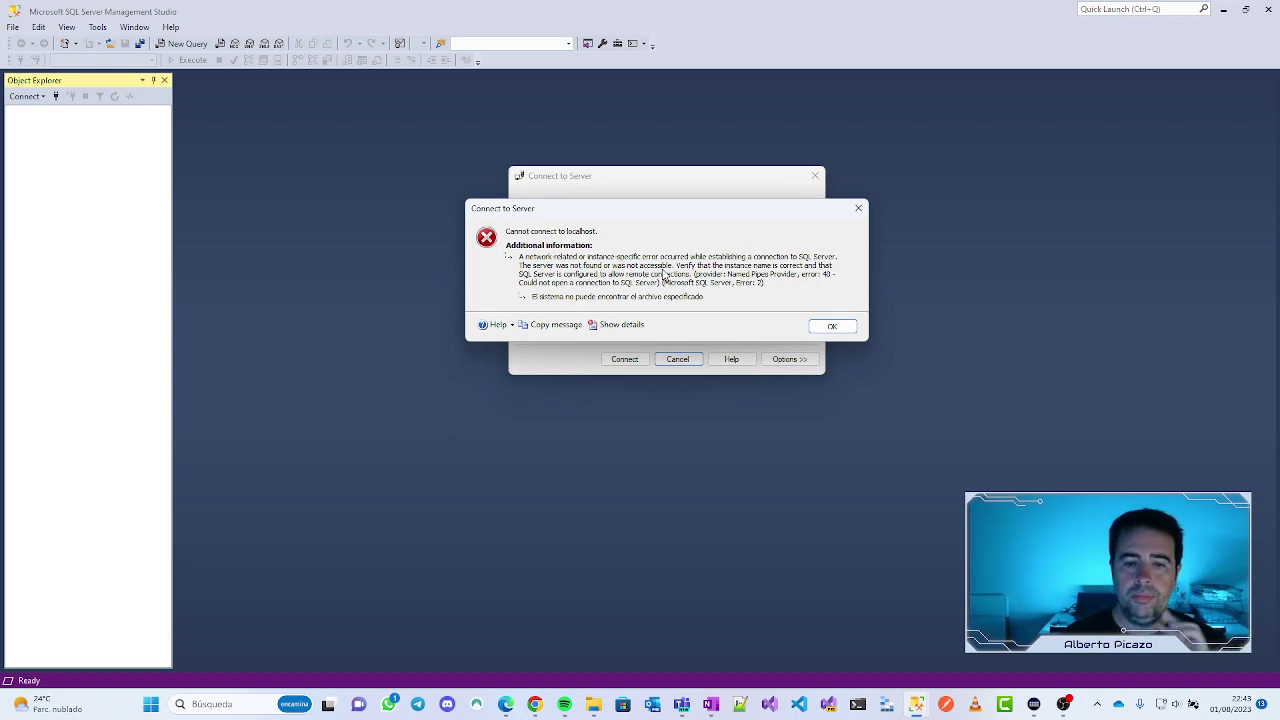
click(831, 327)
click(712, 280)
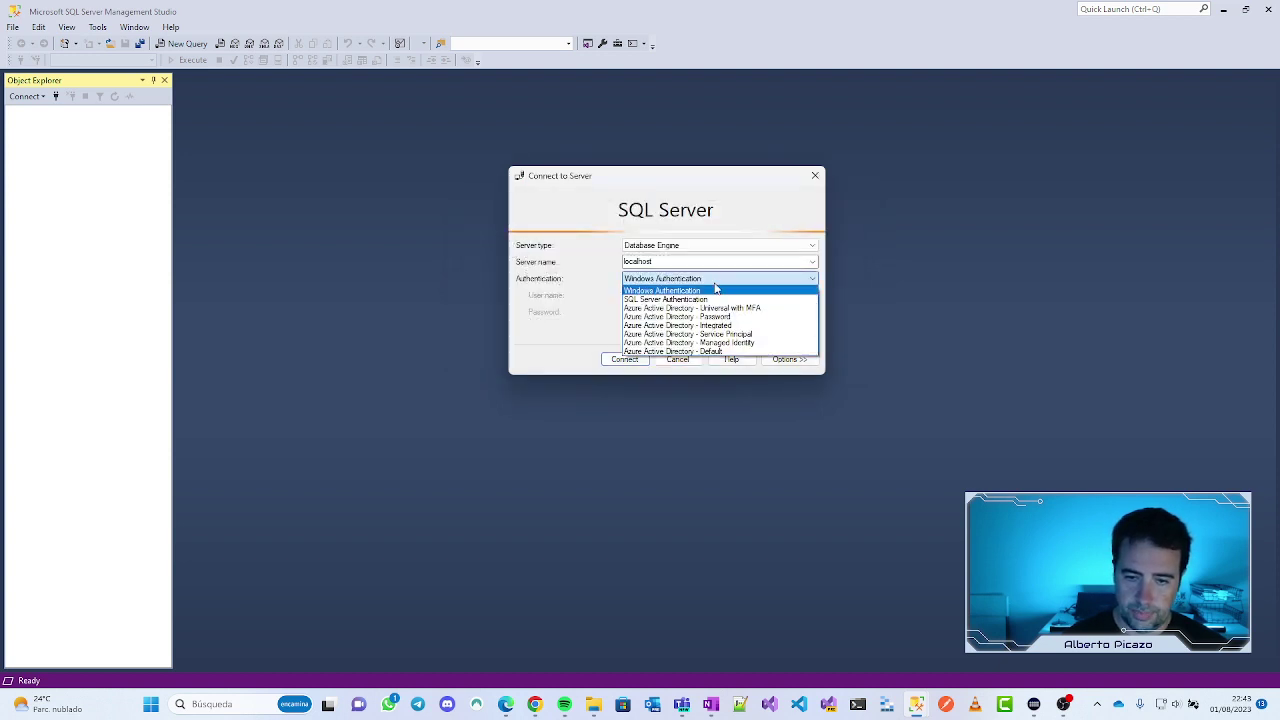
click(714, 299)
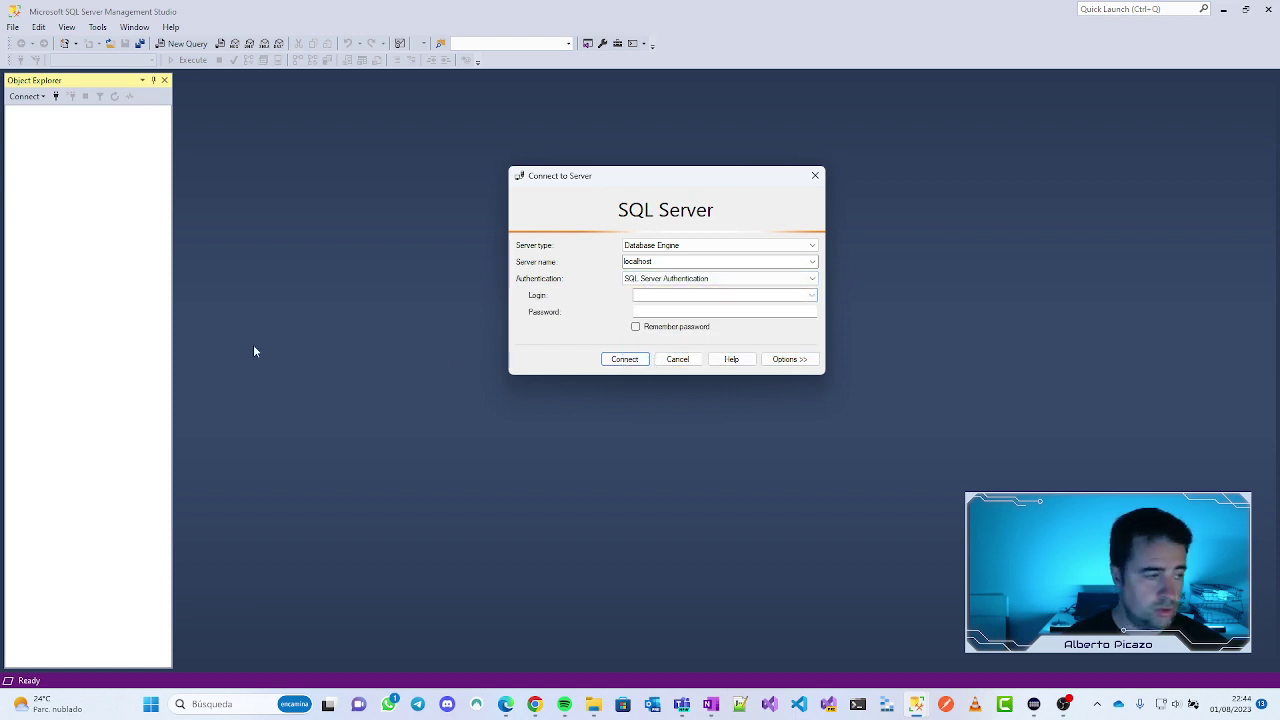
click(623, 360)
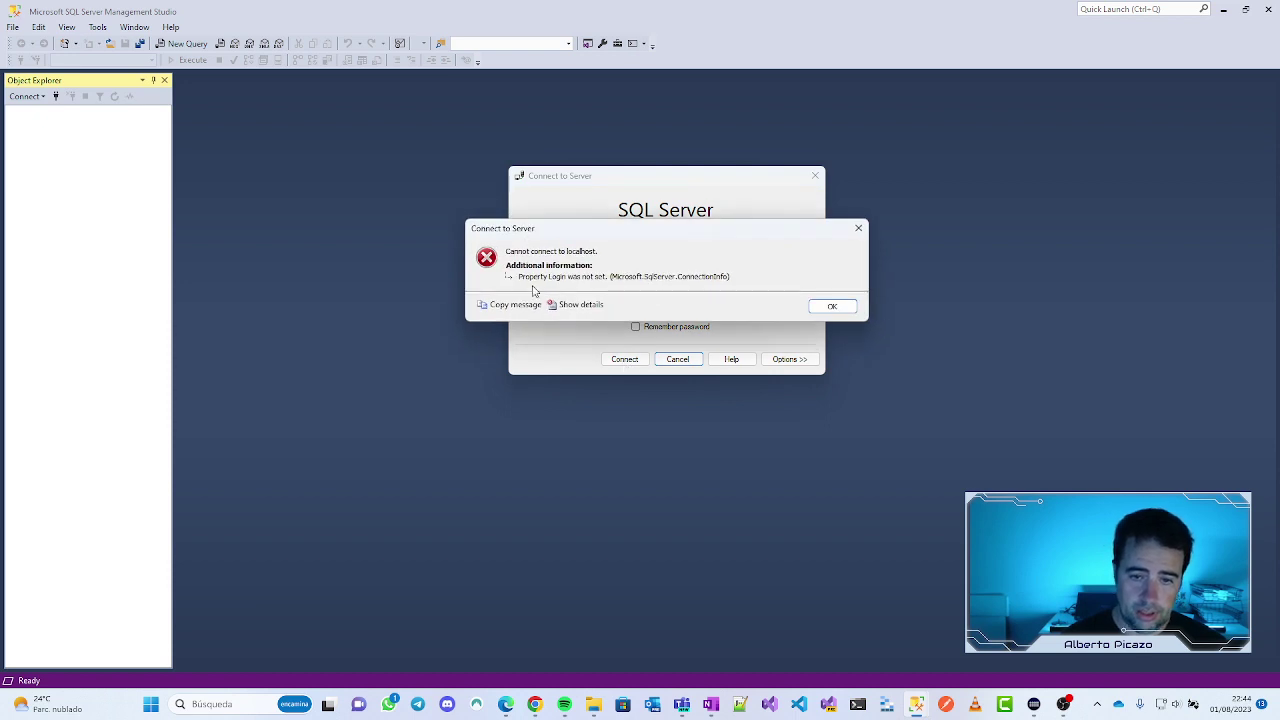
click(852, 308)
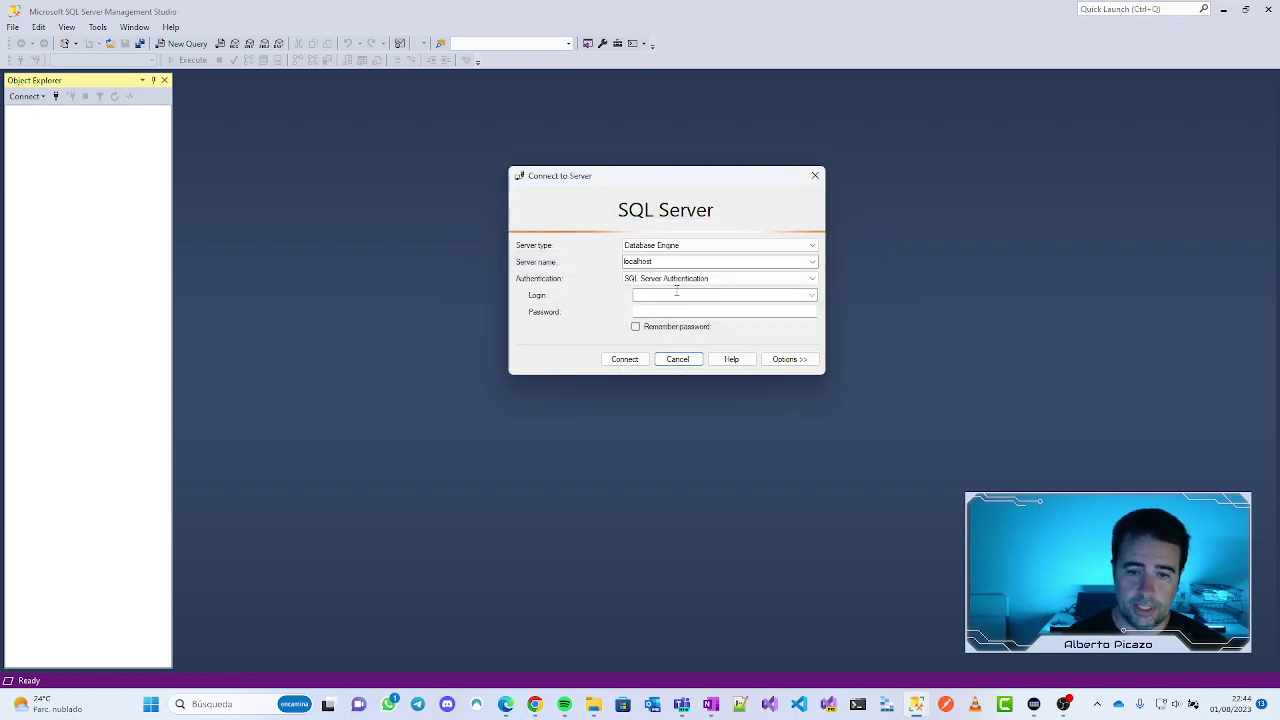
click(812, 295)
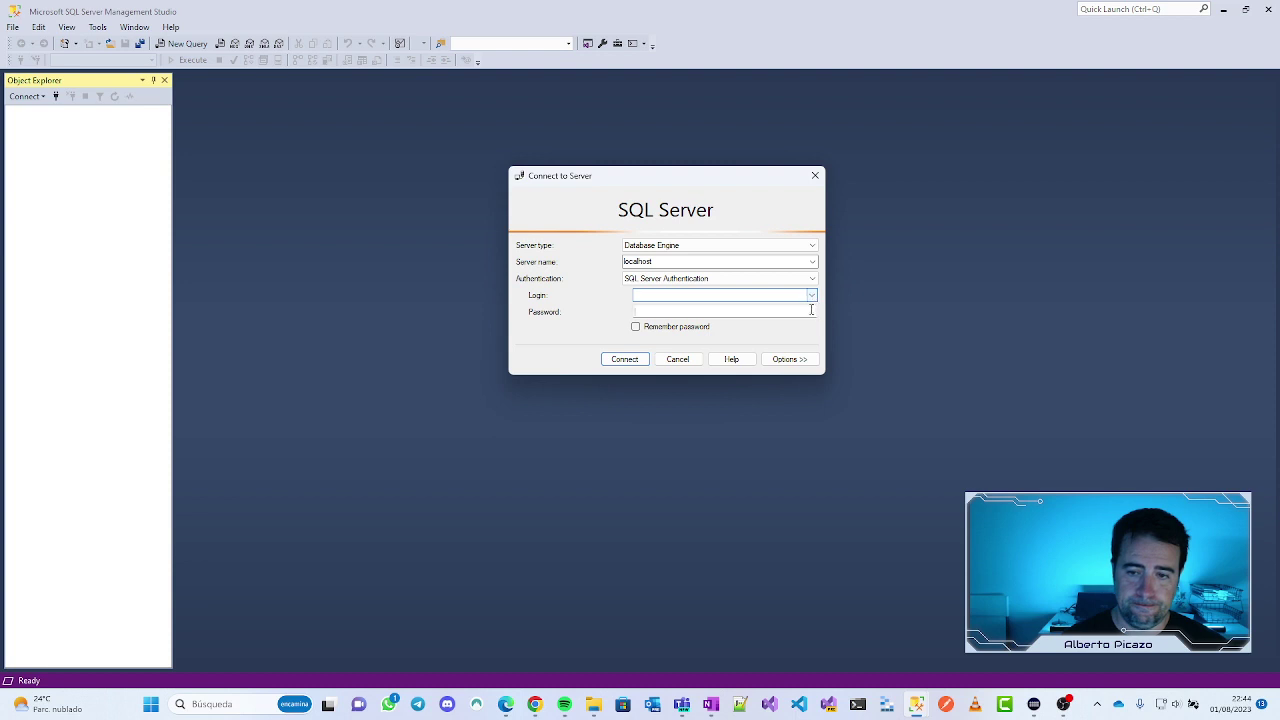
click(813, 279)
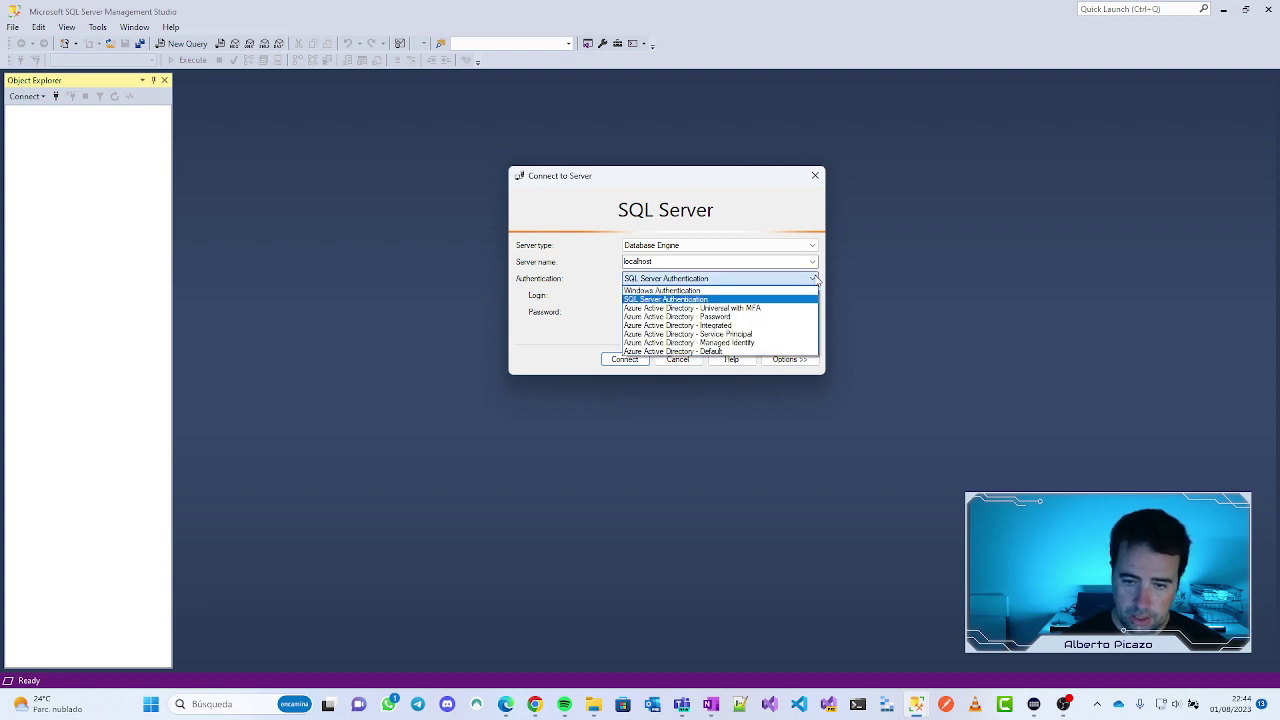
click(657, 290)
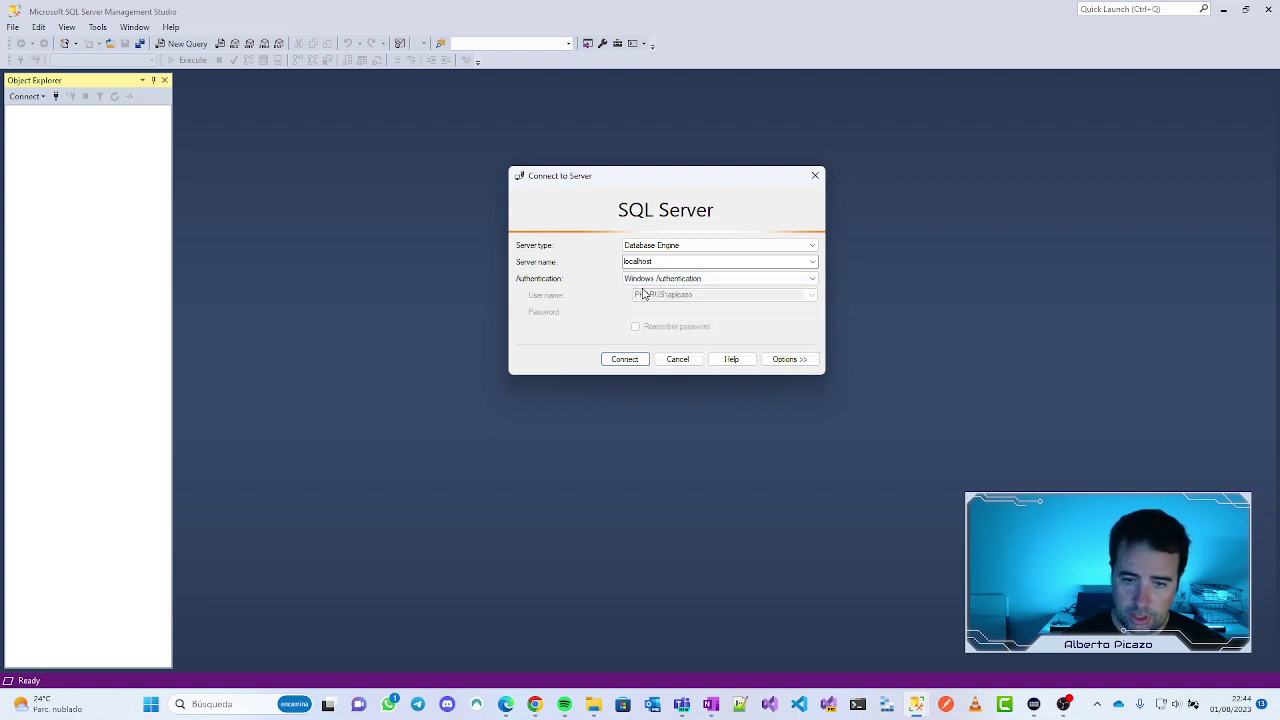
click(627, 361)
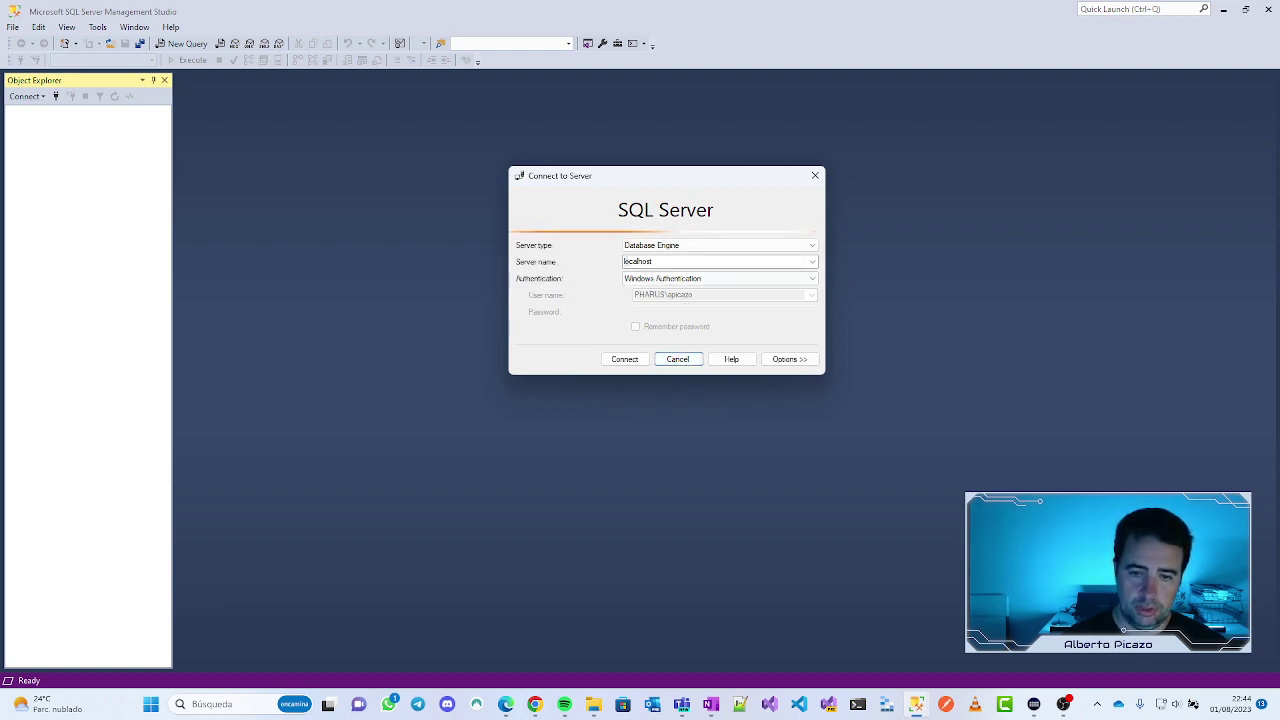
double_click(630, 261)
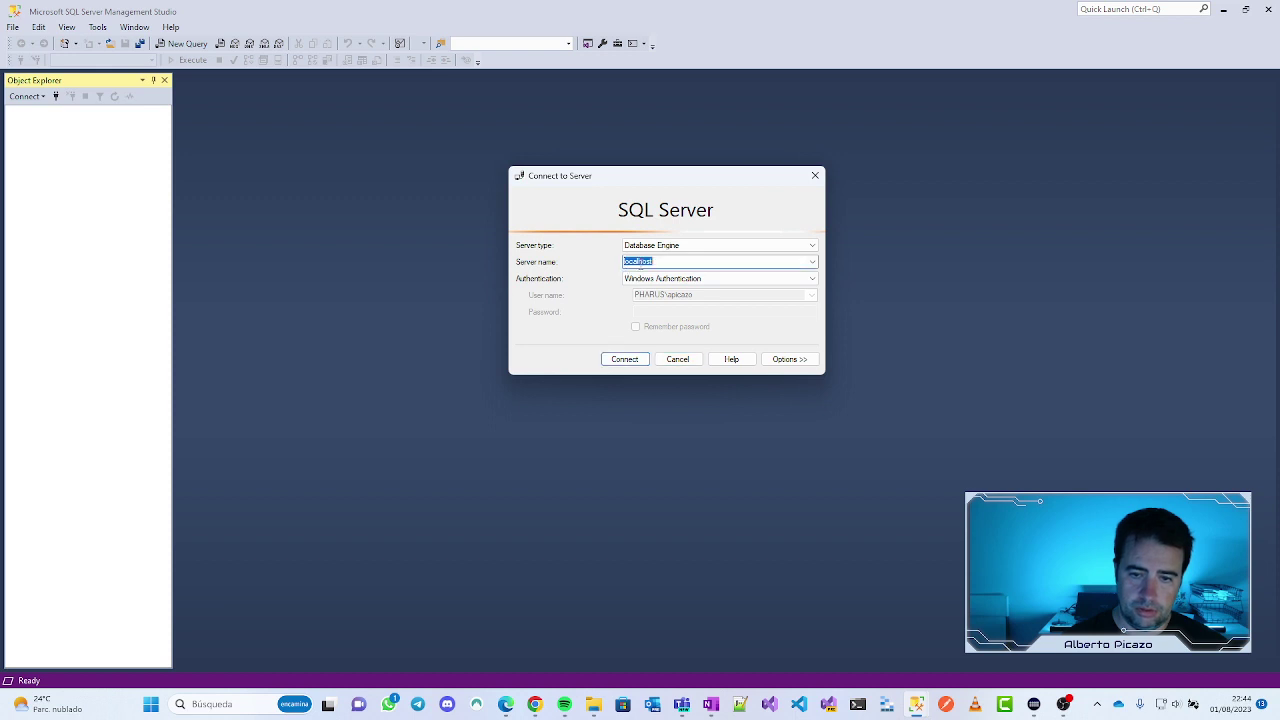
click(625, 261)
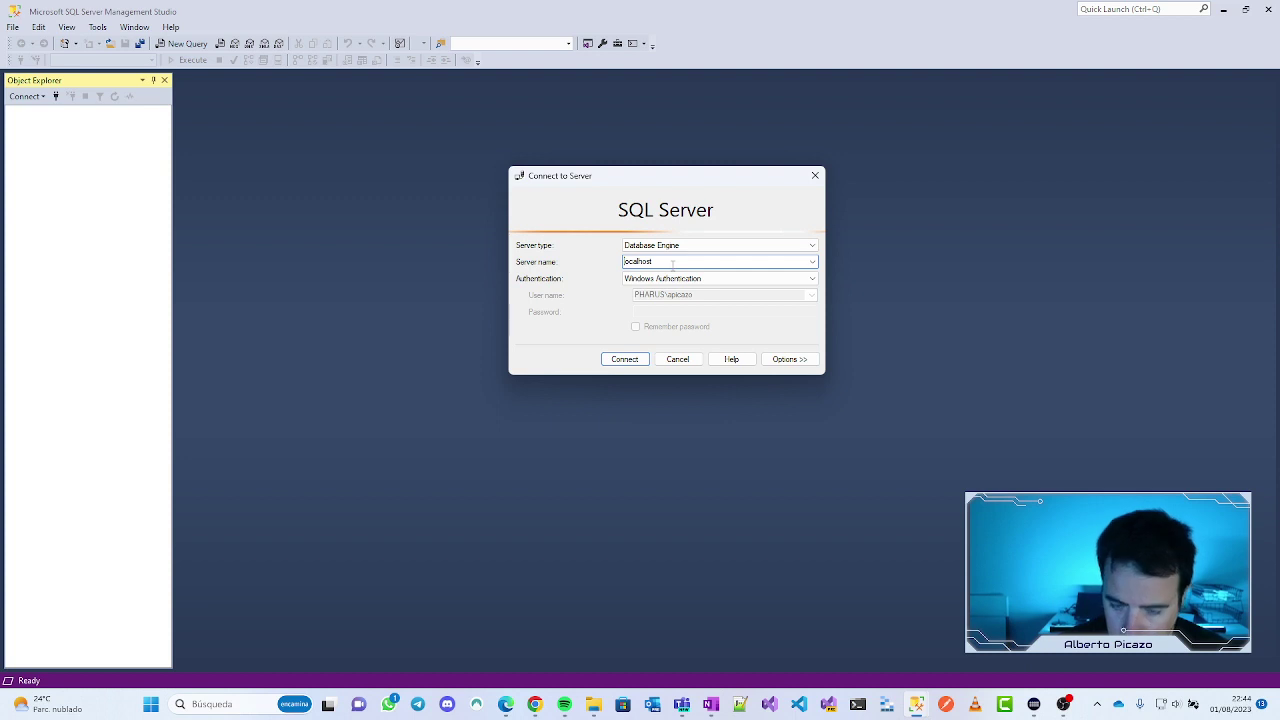
click(624, 359)
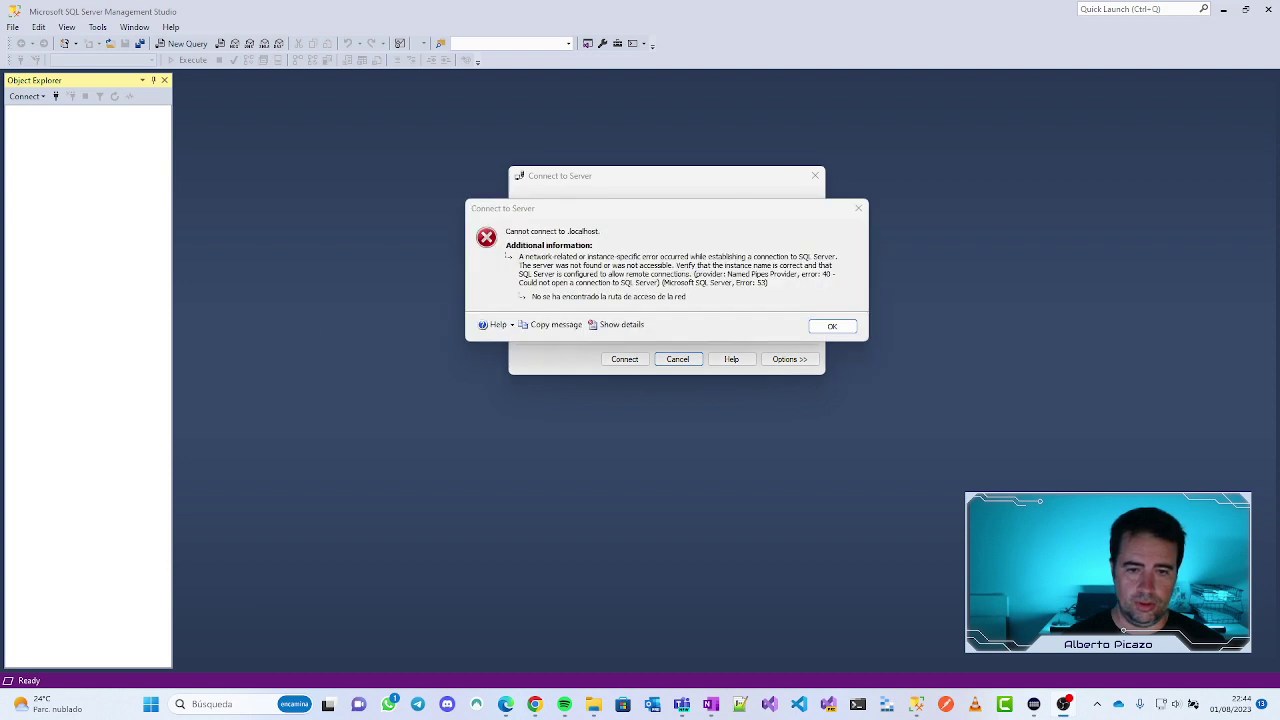
click(831, 326)
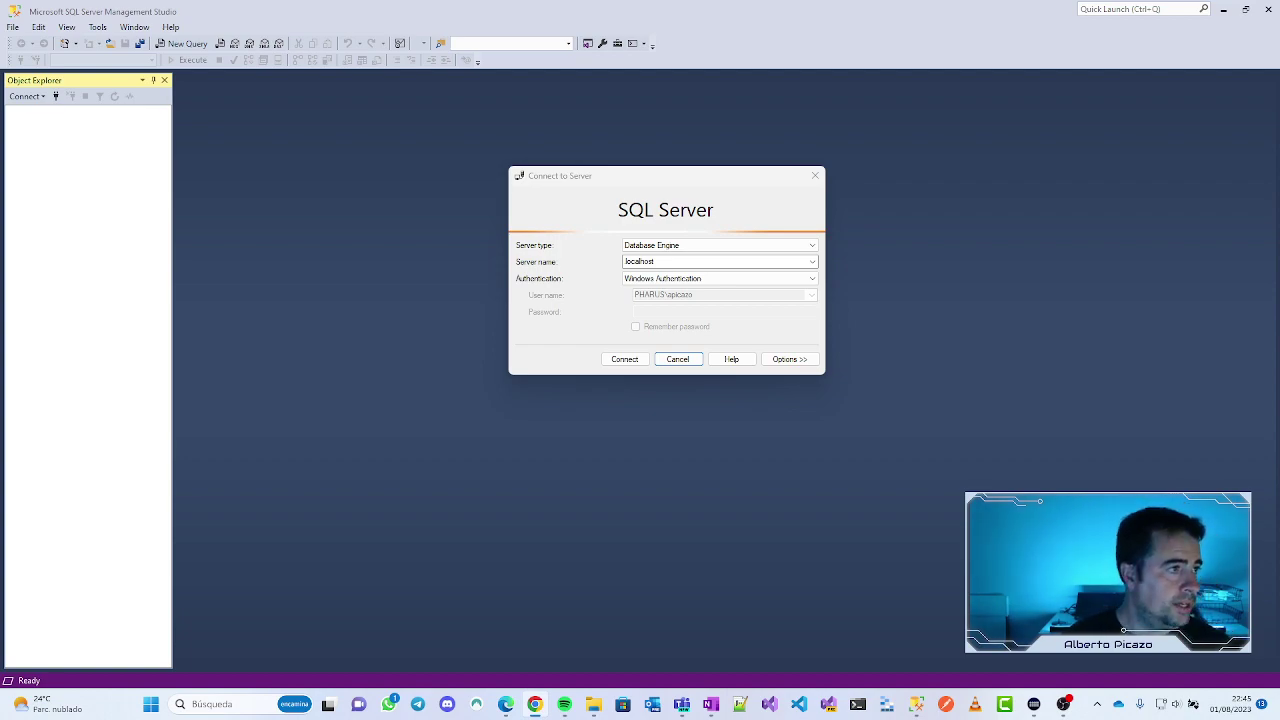
key(alt+Tab)
Step: Finish the Azure question with 'el paso a paso de como hacerlo', send it, then return to SSMS
double_click(768, 140)
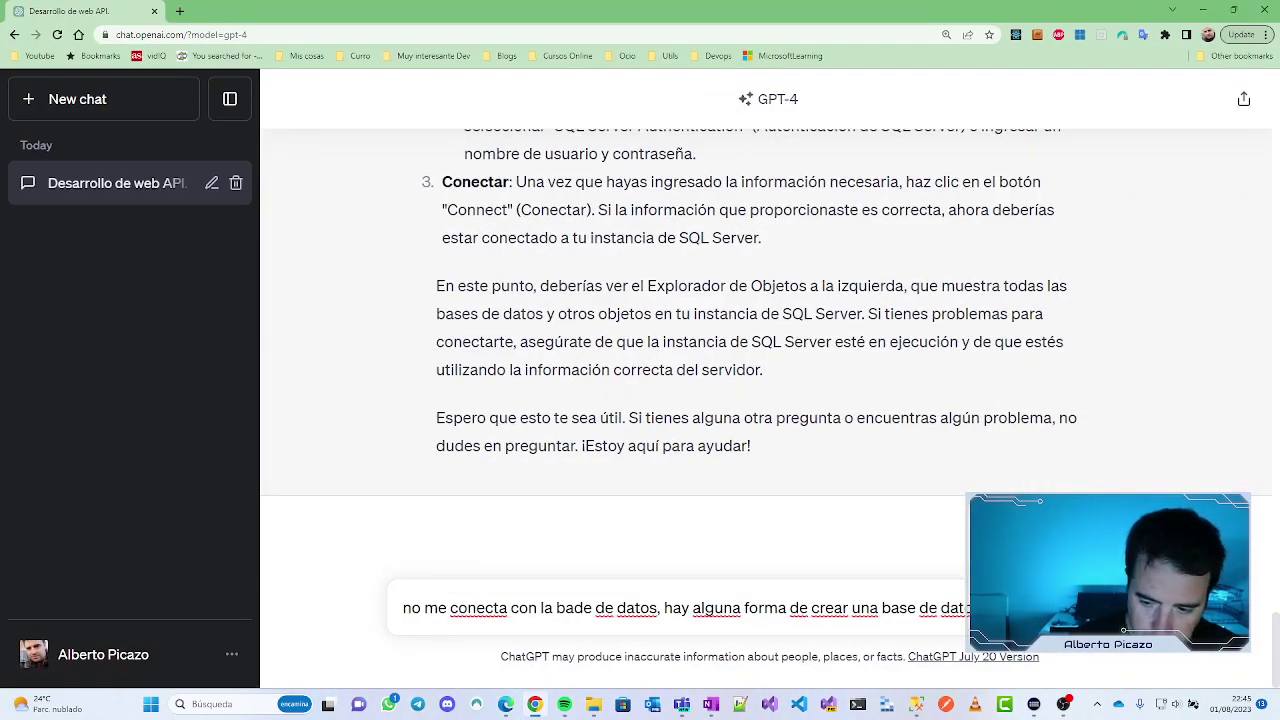
text(el paso a pas)
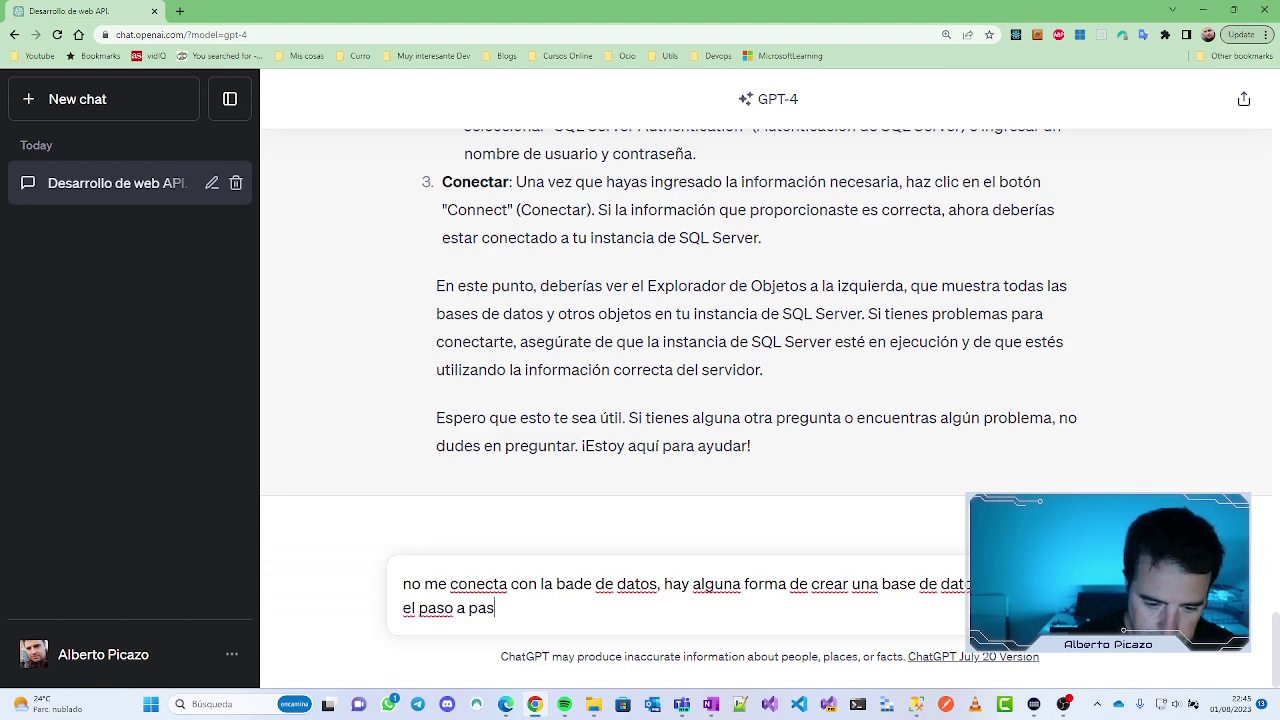
text(o de como ha)
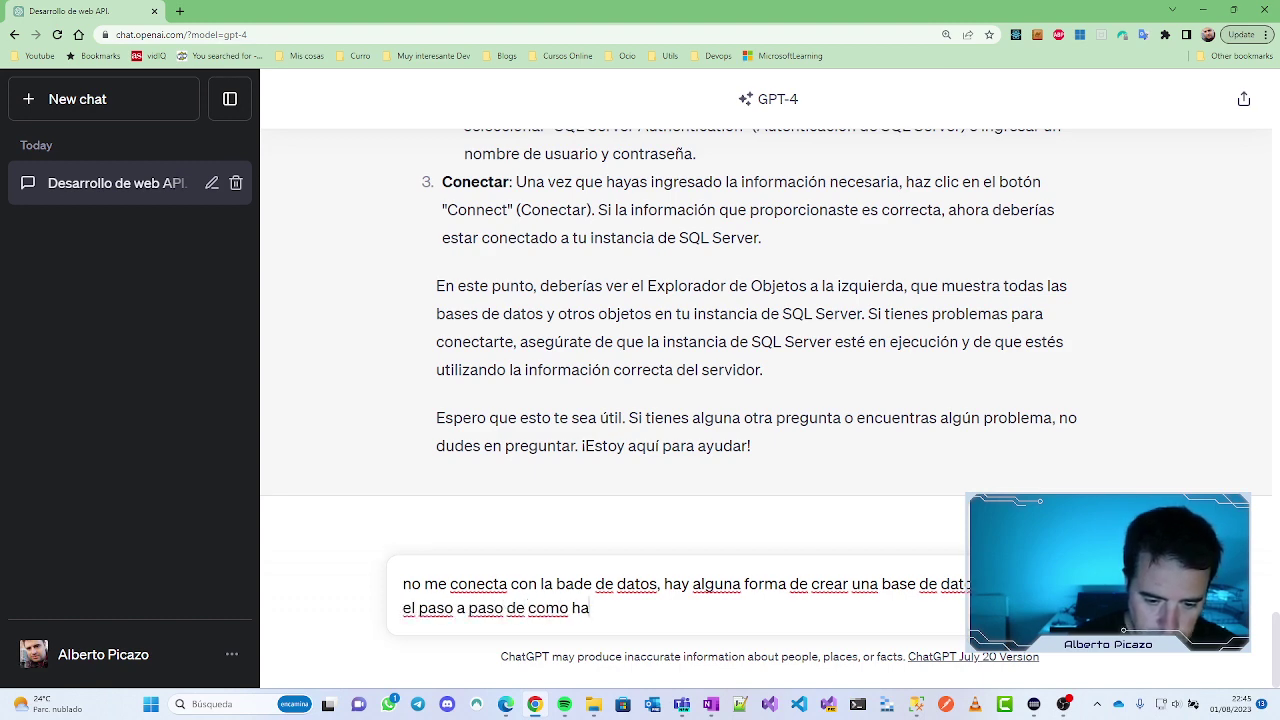
text(cerlo)
key(Return)
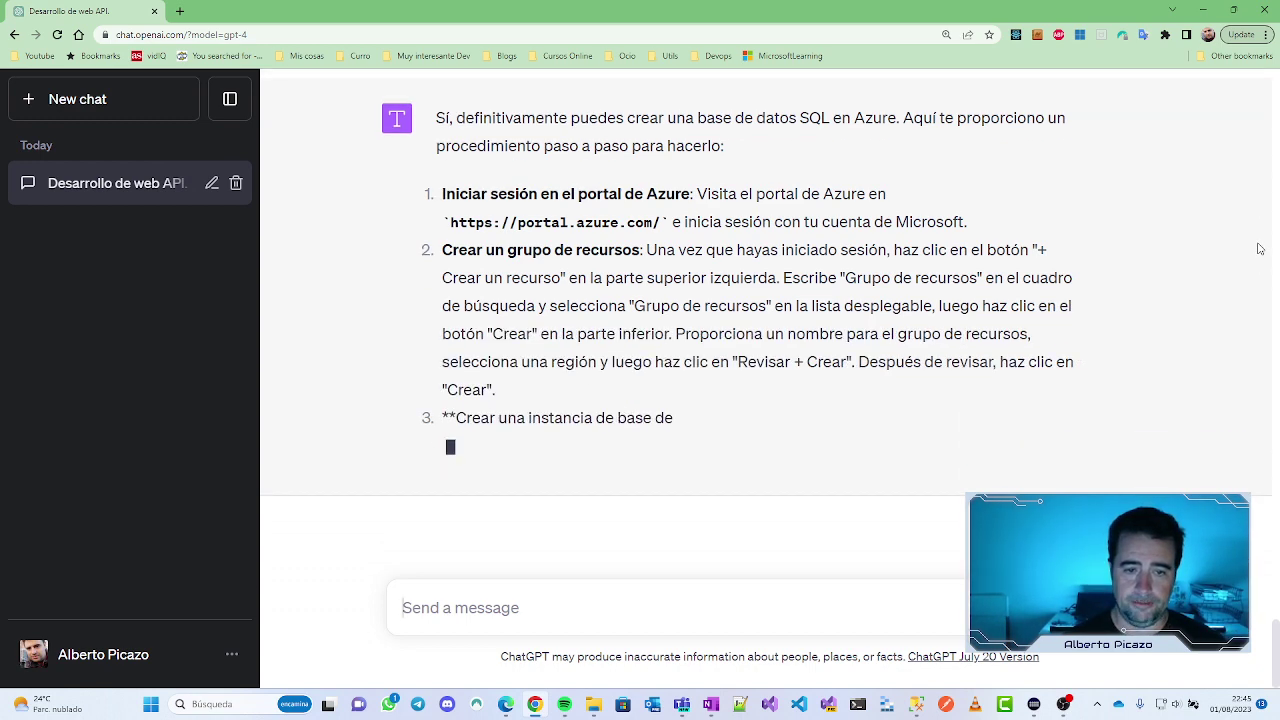
scroll(623, 177, up, 2)
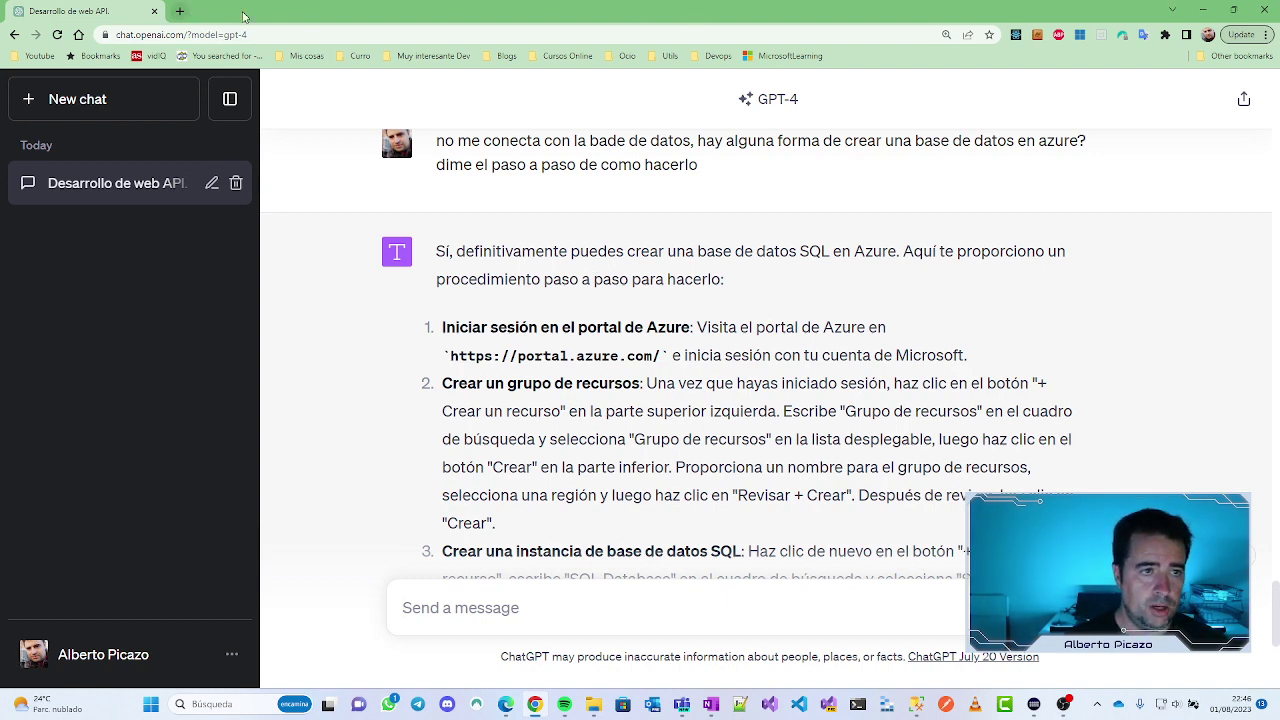
key(alt+Tab)
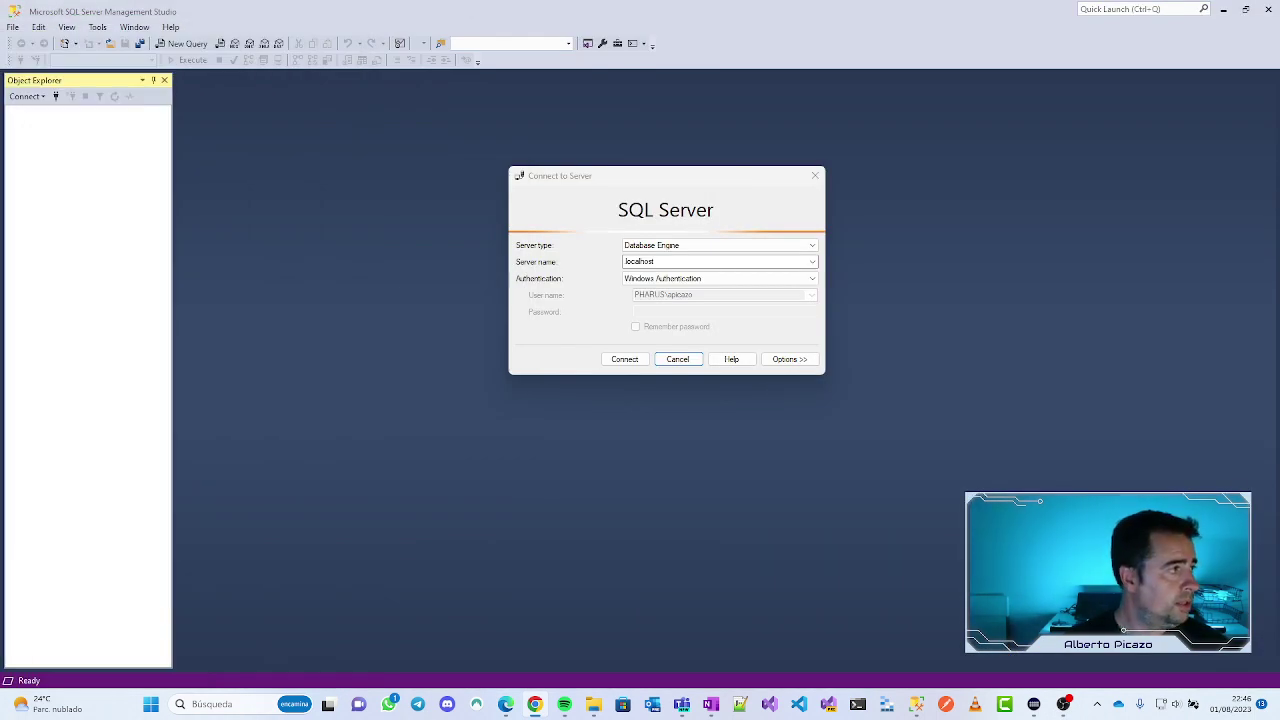
Step: Open a new maximized Chrome window and load portal.azure.com from the address-bar suggestion
middle_click(535, 704)
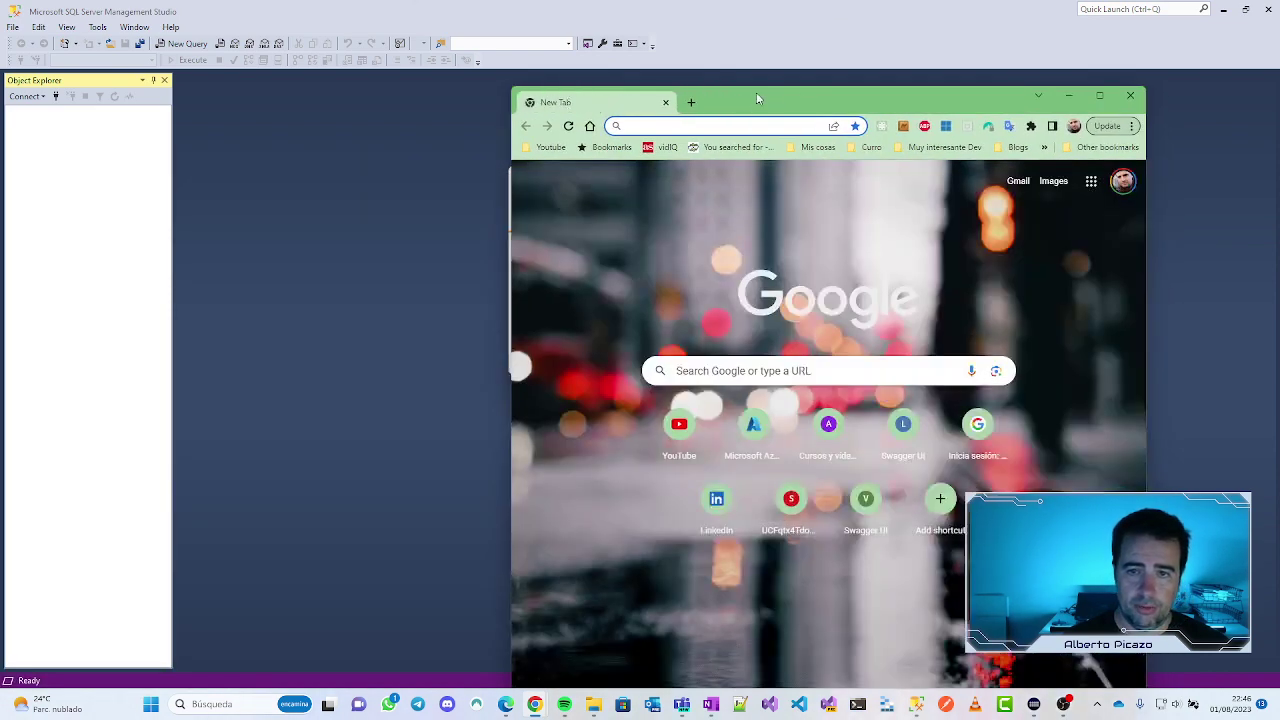
double_click(756, 92)
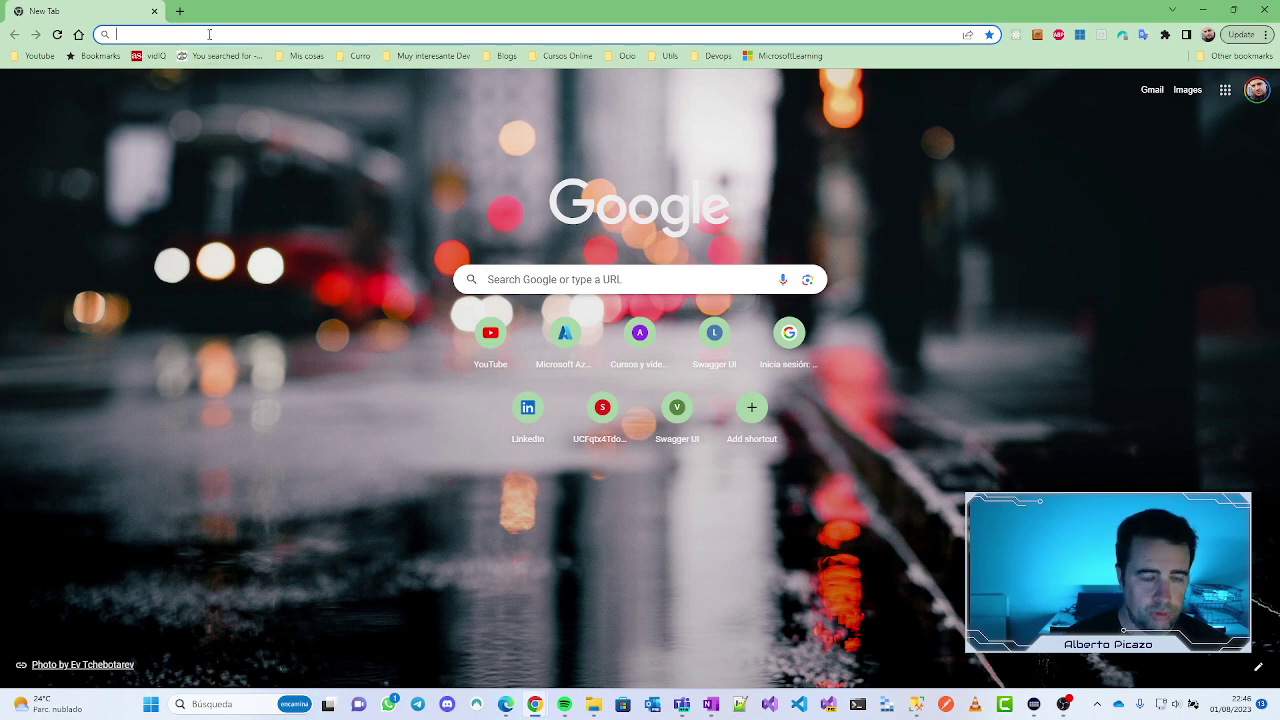
text(porta)
key(BackSpace)
key(BackSpace)
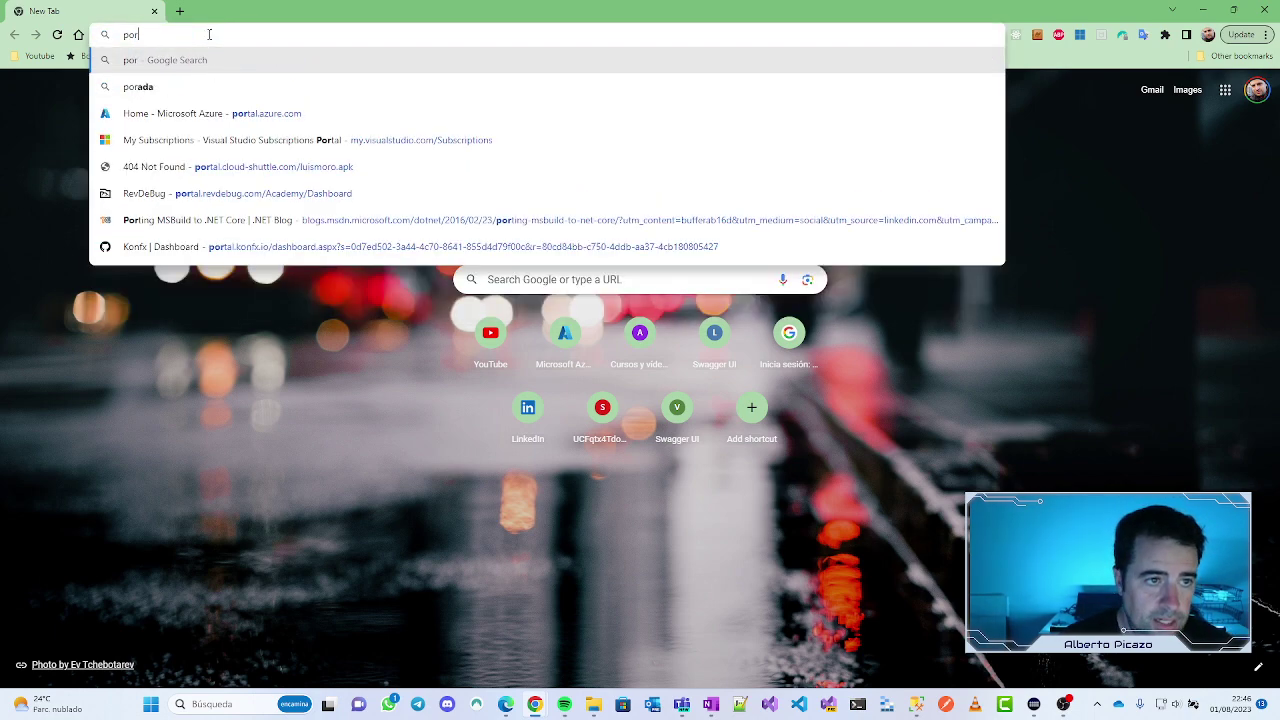
text(t)
key(BackSpace)
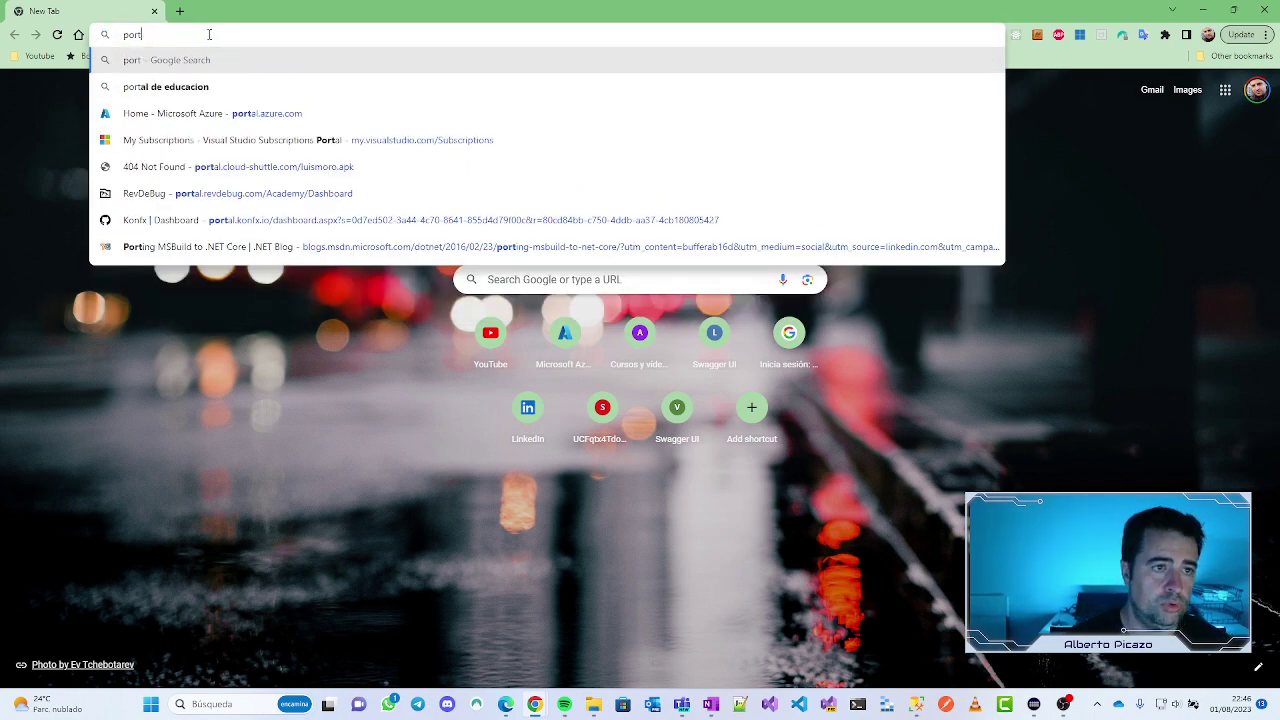
key(Down)
key(Down)
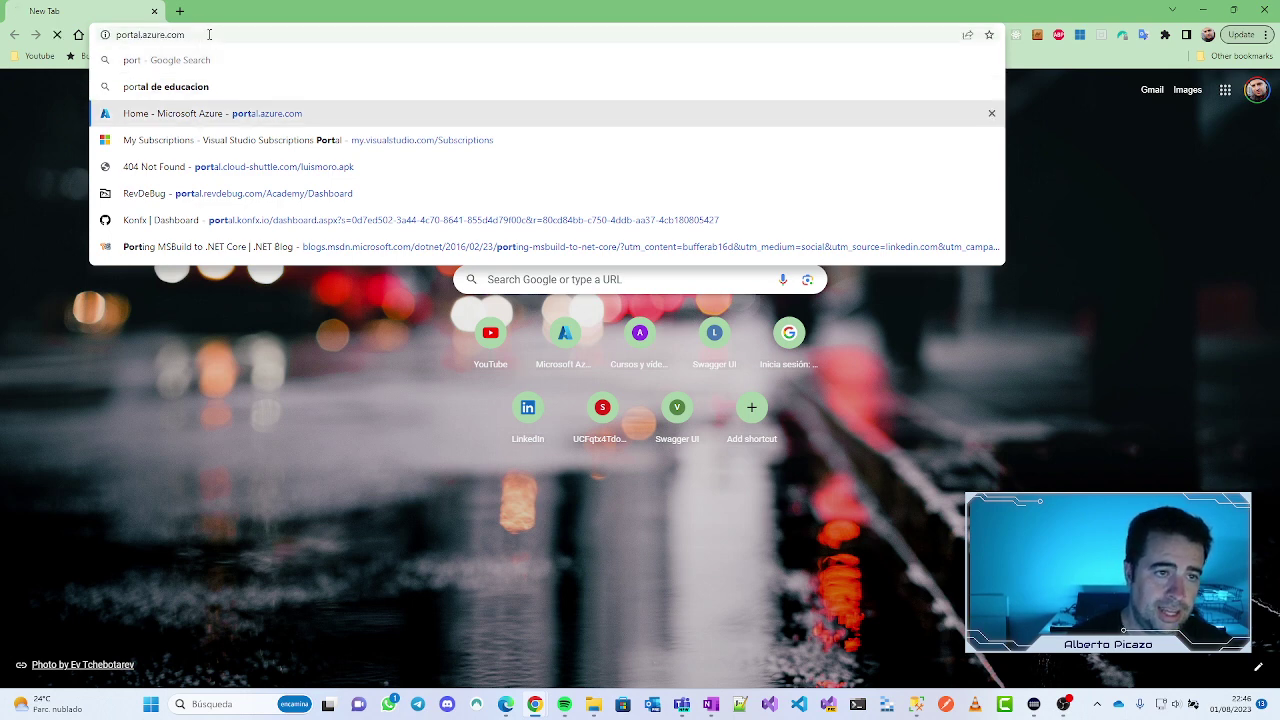
key(Return)
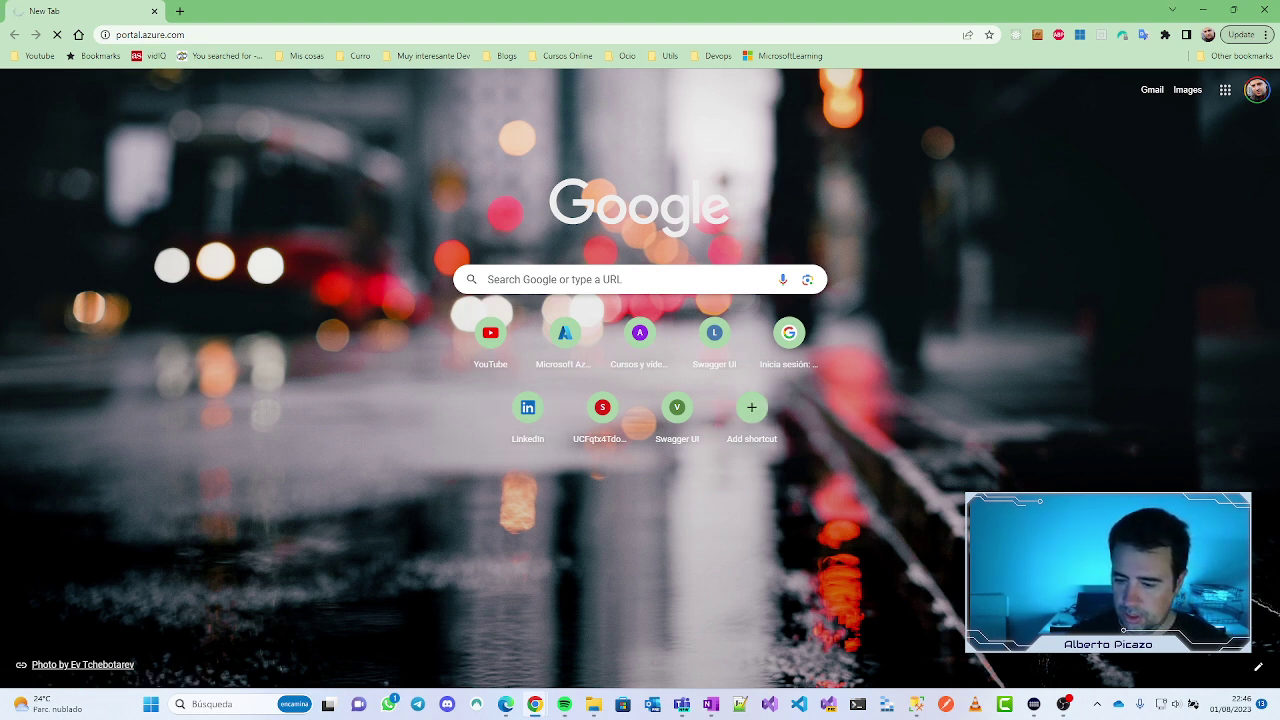
Step: Reload, choose the personal Microsoft account, approve via Authenticator, and stay signed in
key(F5)
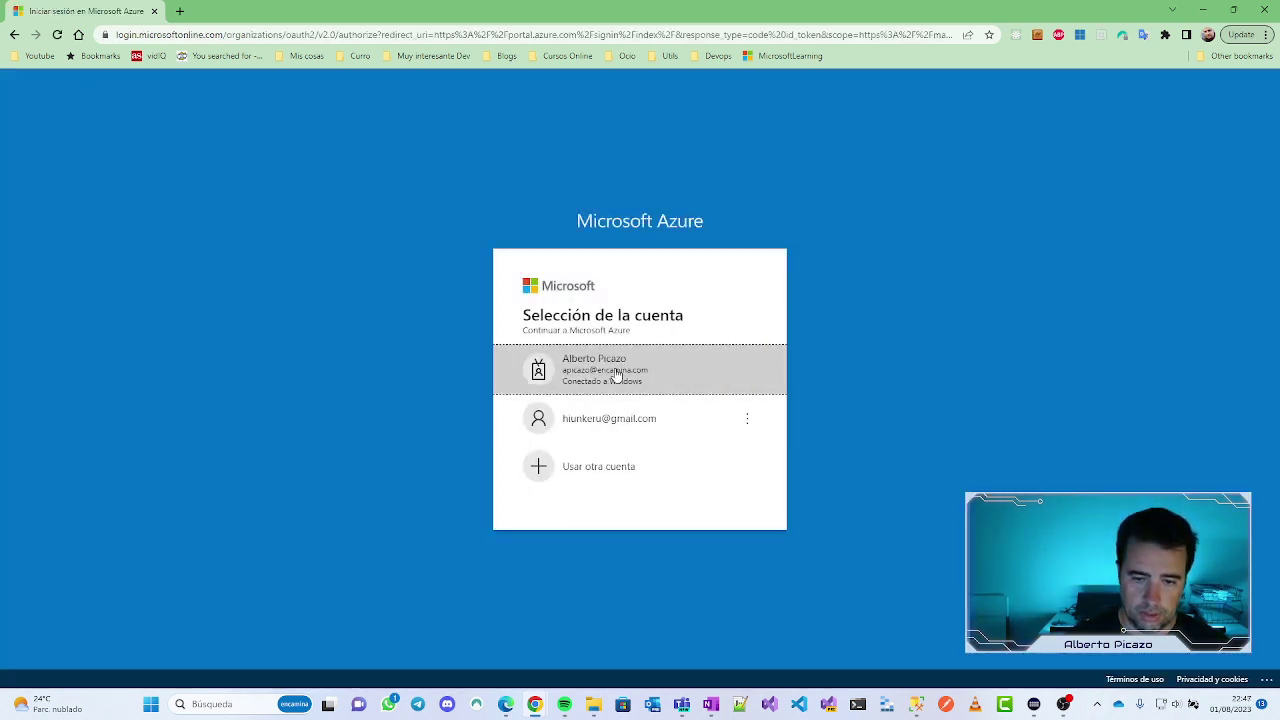
click(605, 419)
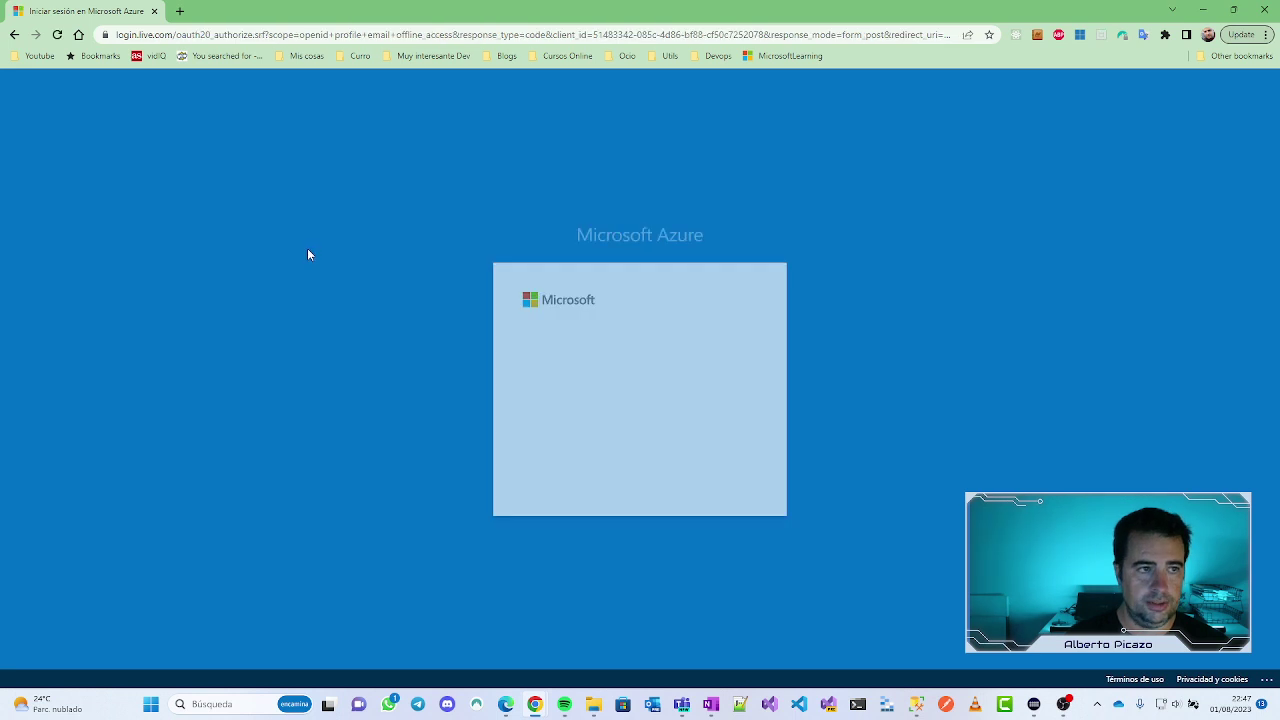
click(677, 478)
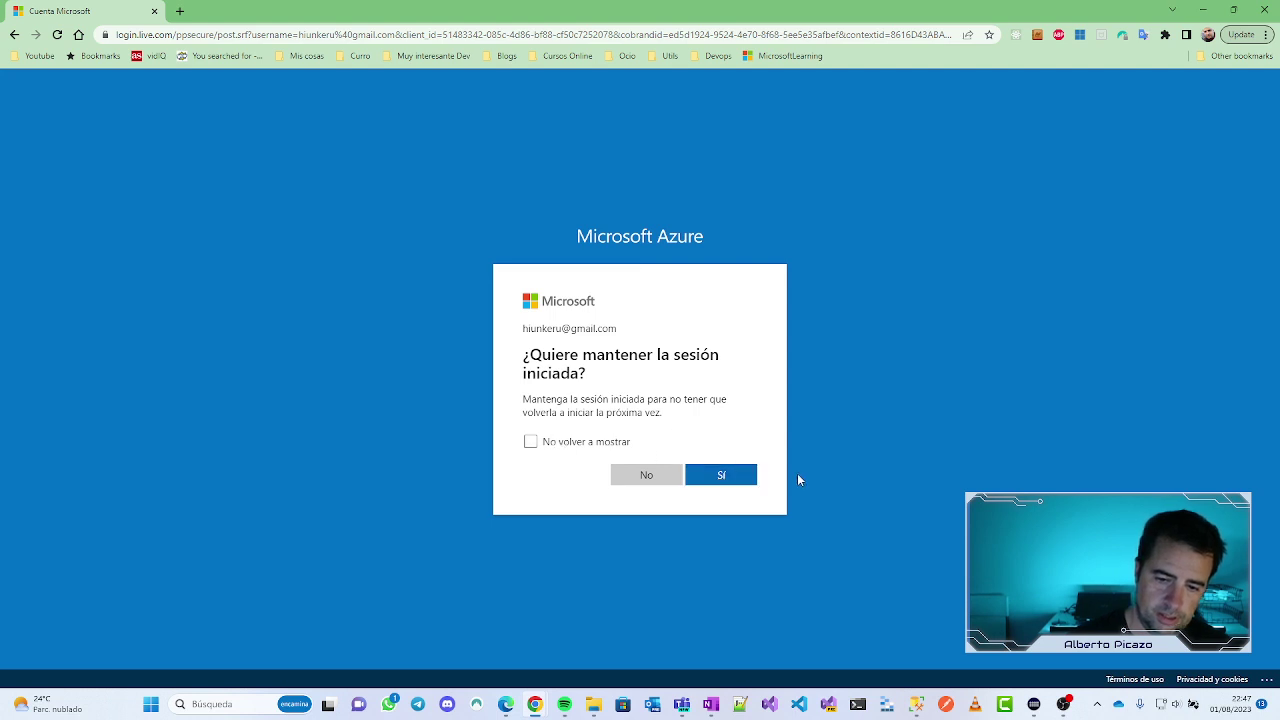
click(720, 476)
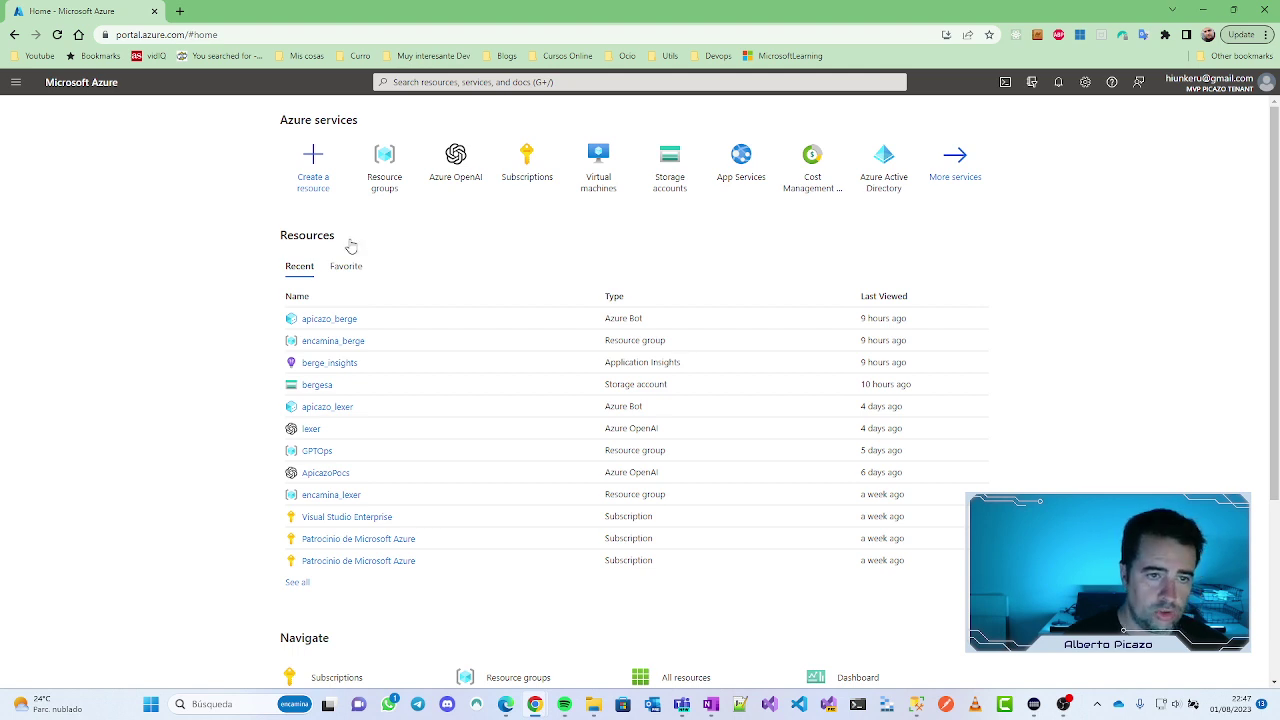
Step: Find Resource group in the Marketplace by searching 'resource' and start creating one
click(314, 160)
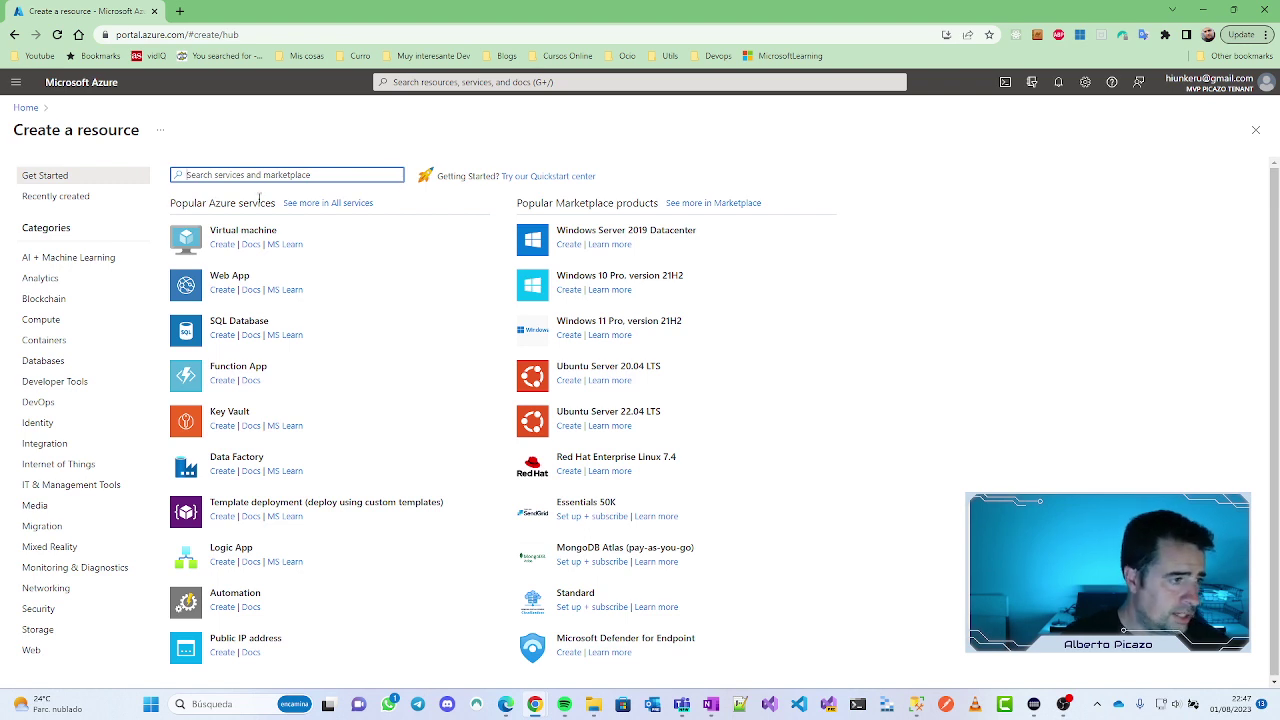
text(gr)
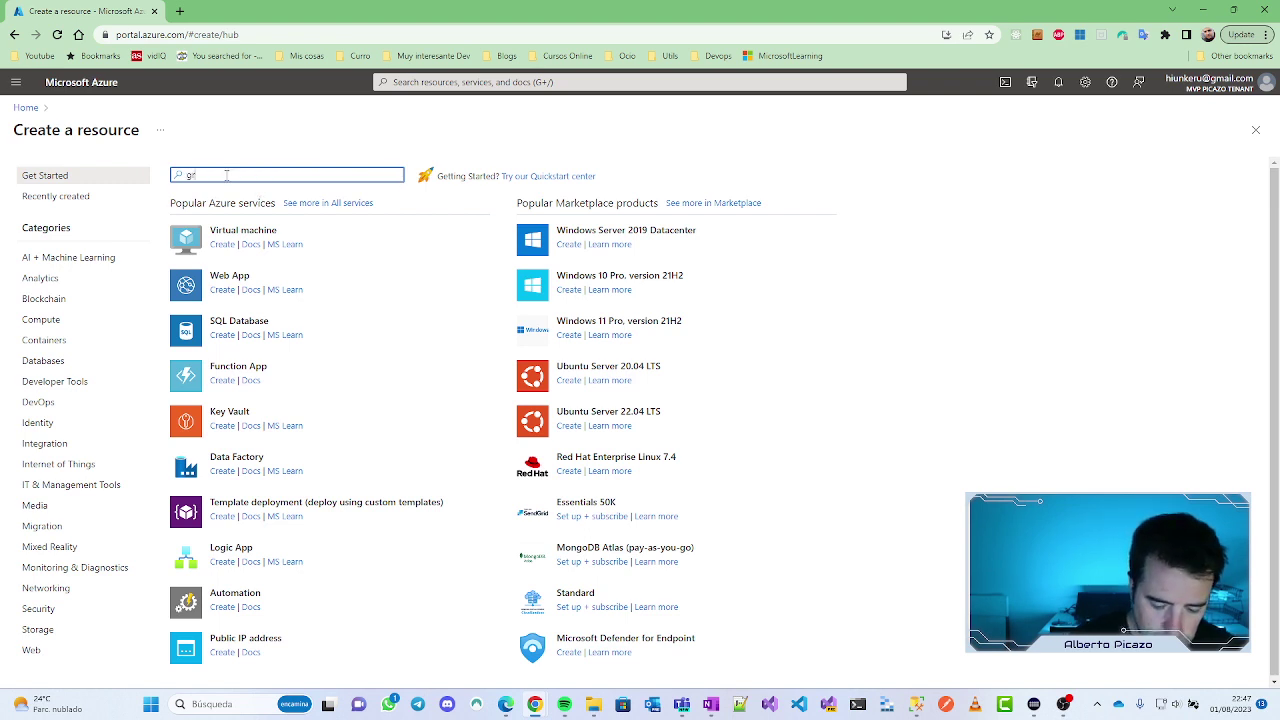
text(upo de re)
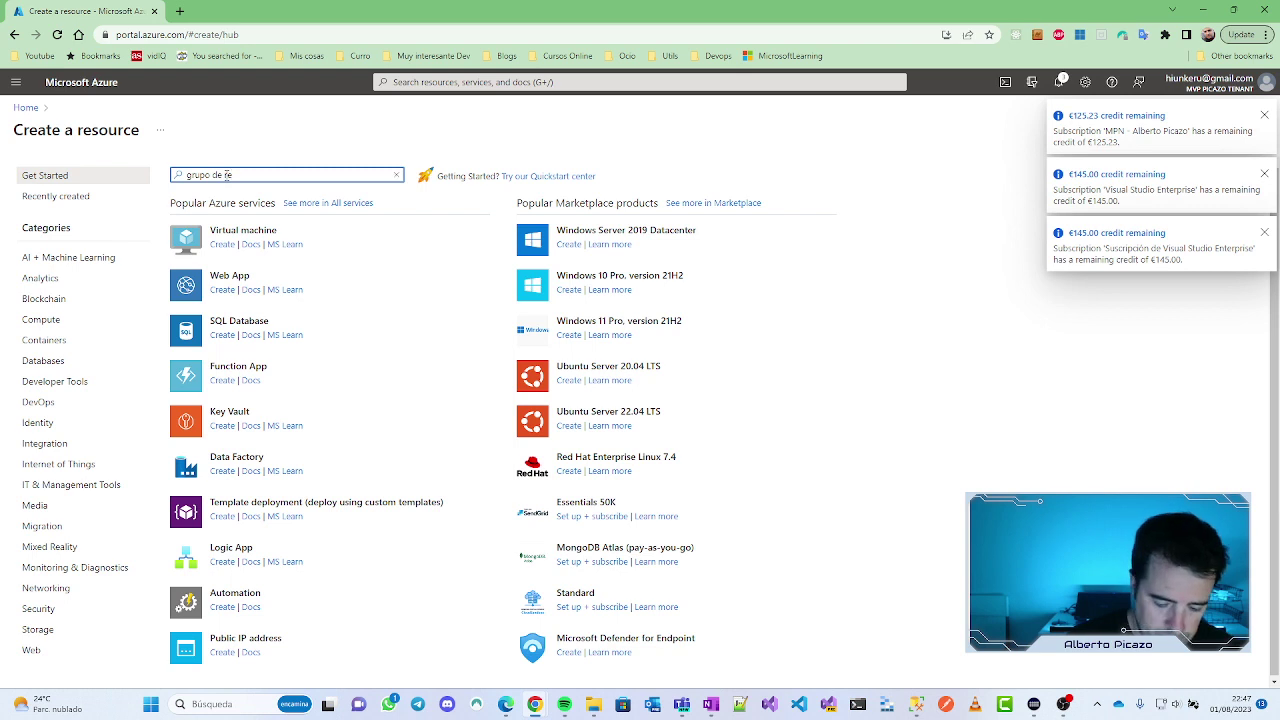
text(cusr)
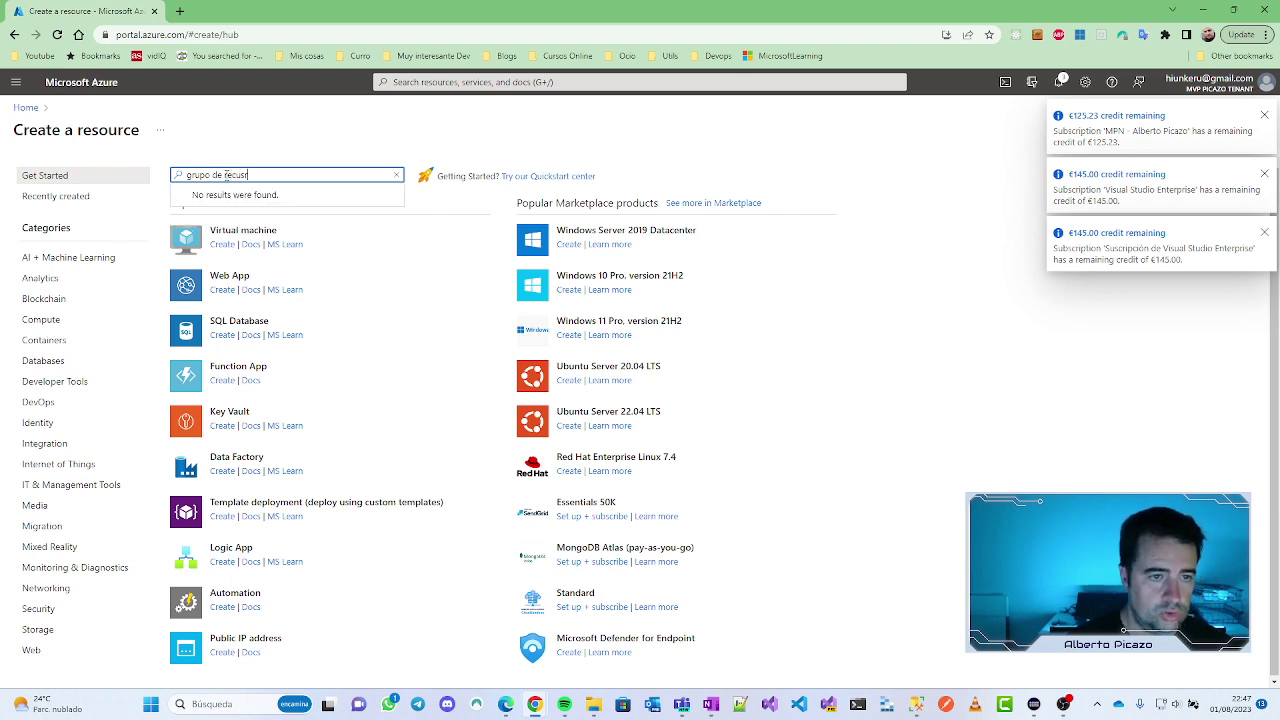
text(sos)
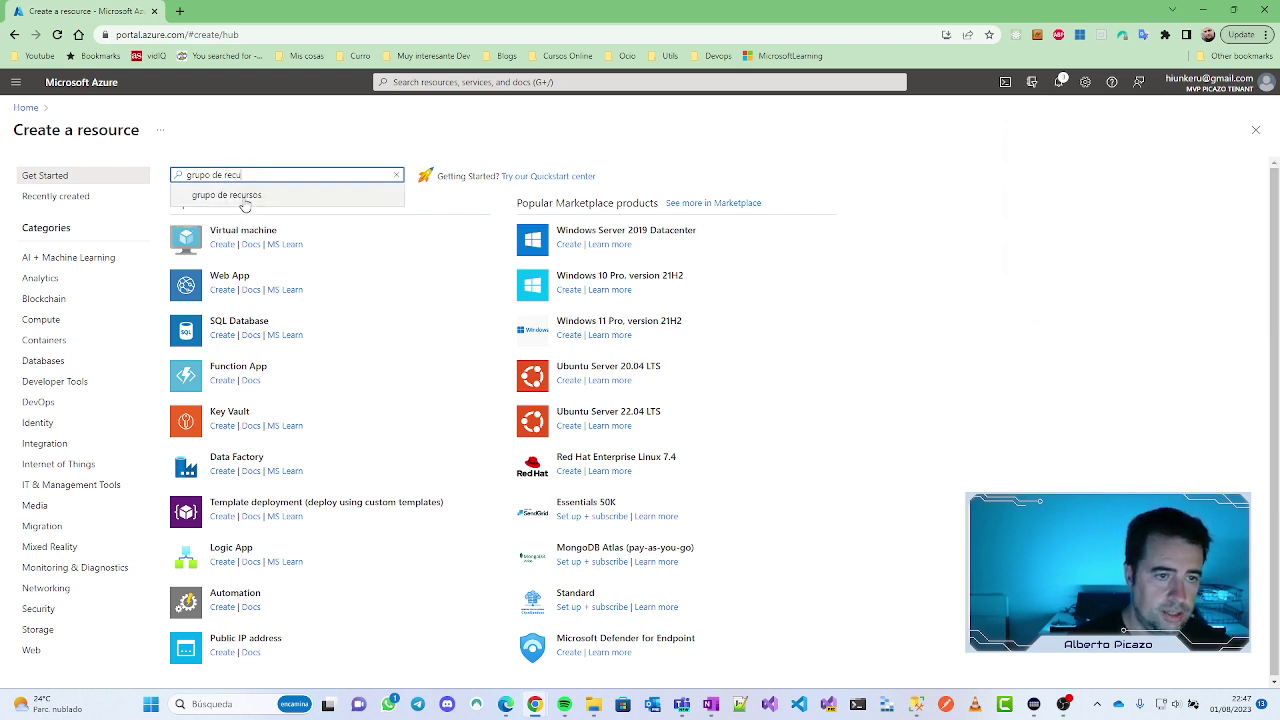
click(243, 197)
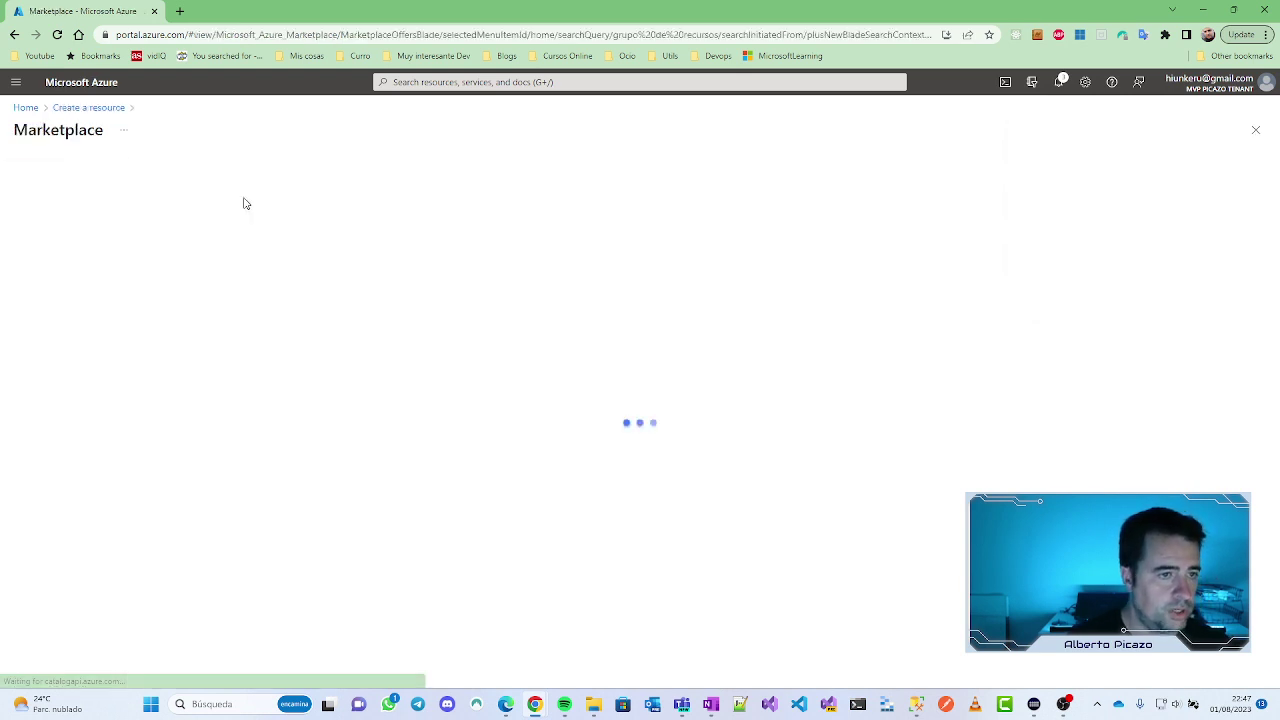
click(587, 329)
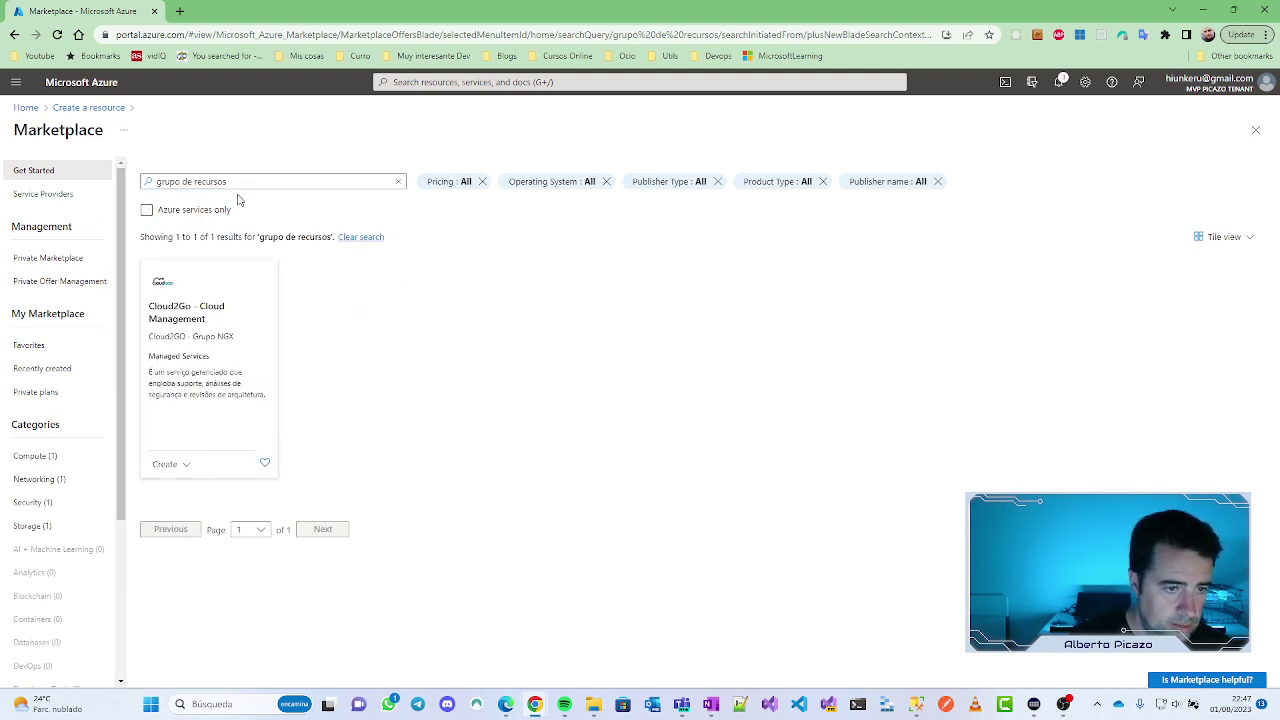
click(147, 210)
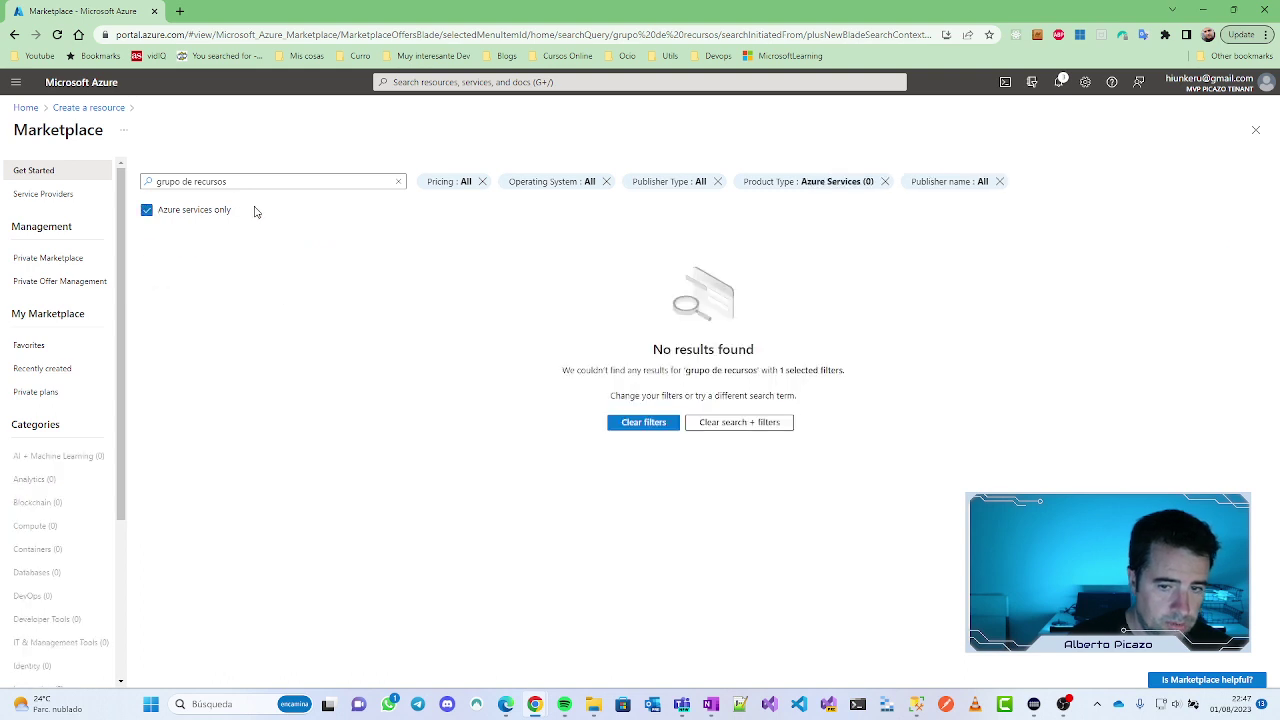
drag(229, 182, 147, 188)
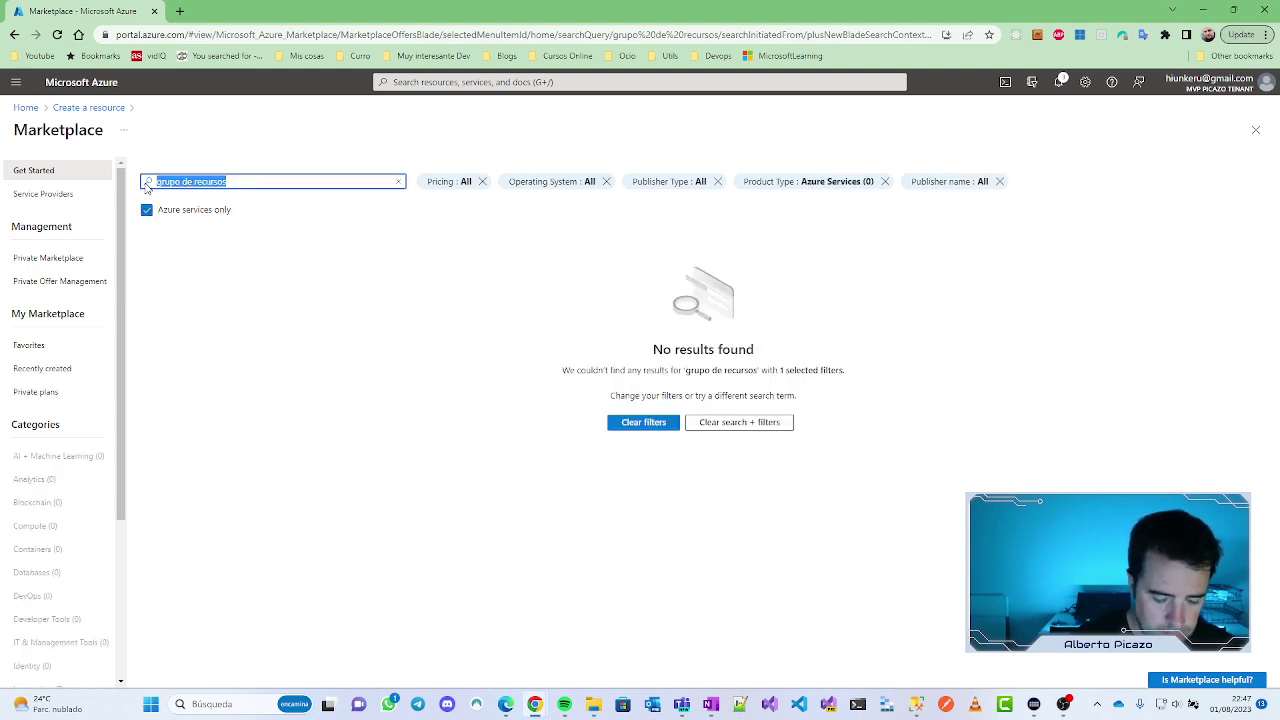
text(resource)
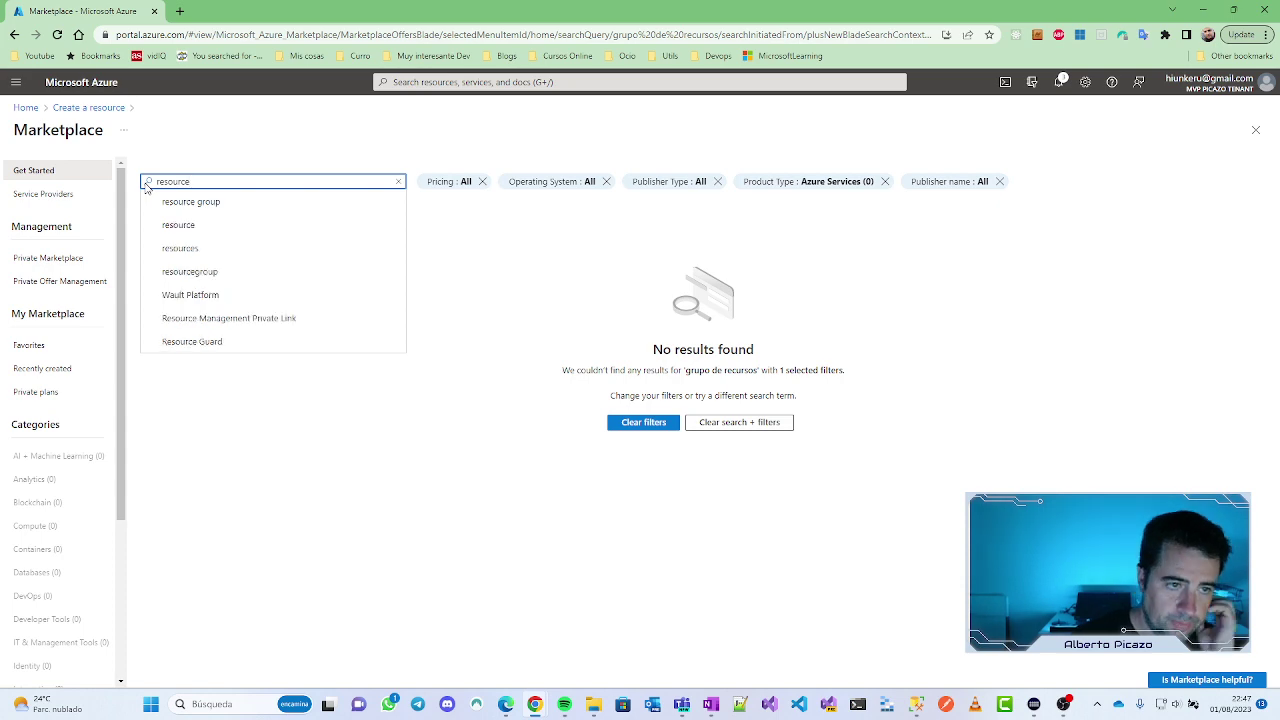
click(204, 204)
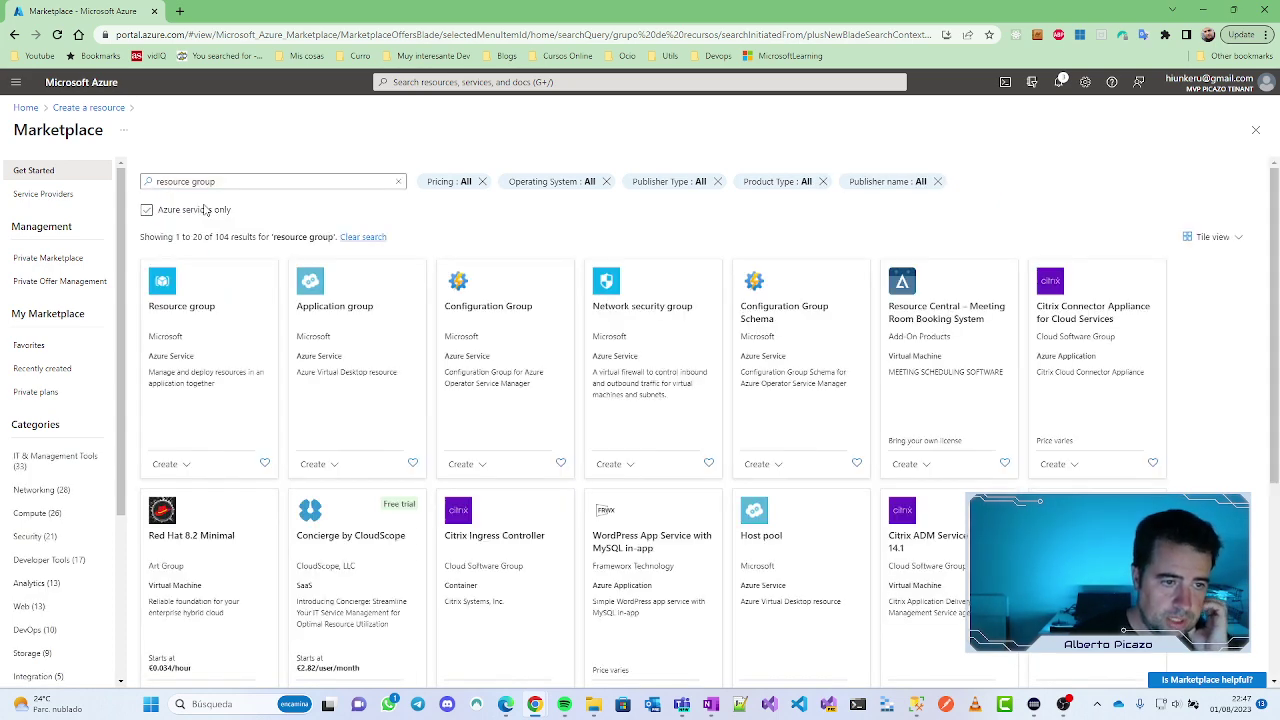
click(199, 323)
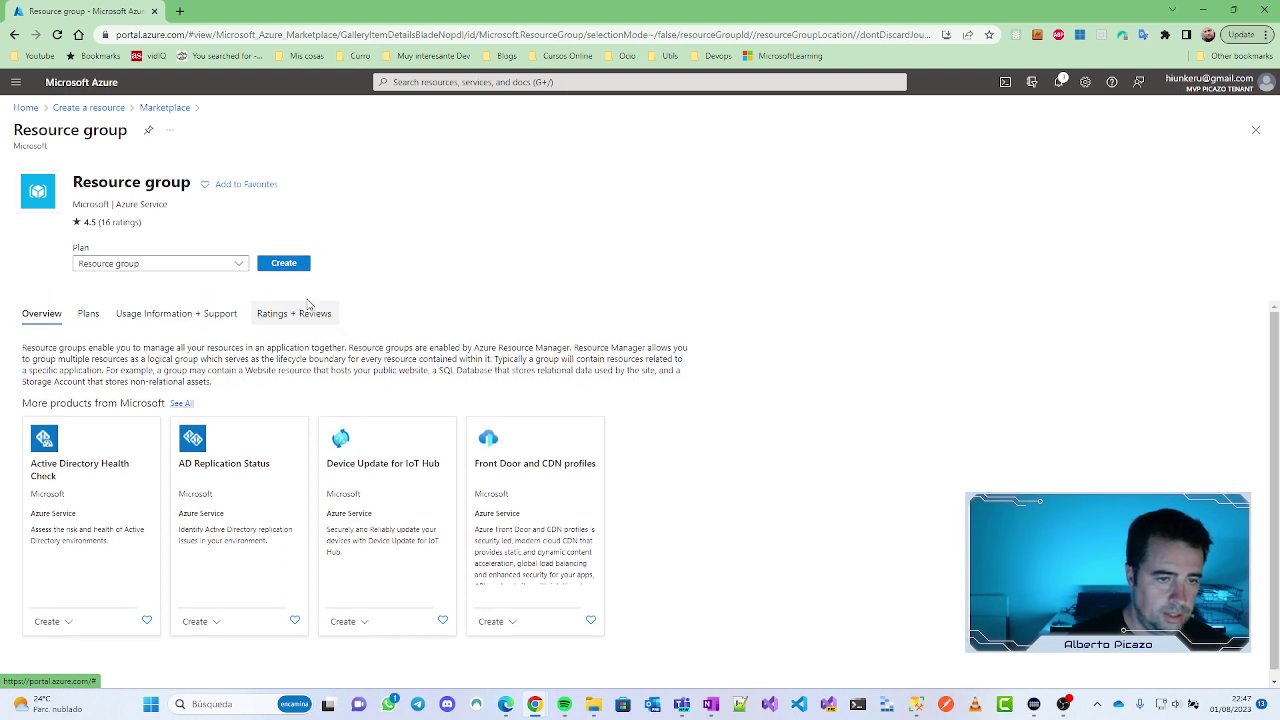
click(285, 263)
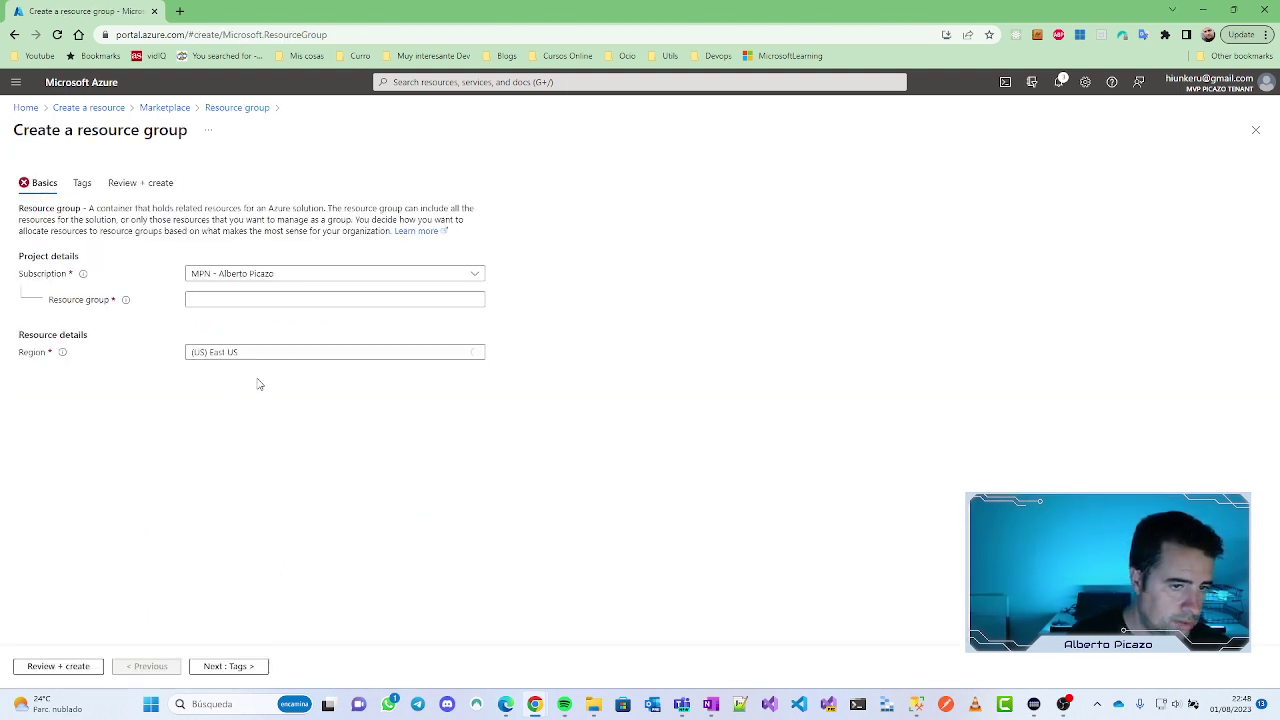
Step: Set subscription Patrocinio de Microsoft Azure, name chatgpt-twitch, region West Europe, then review and create
click(420, 277)
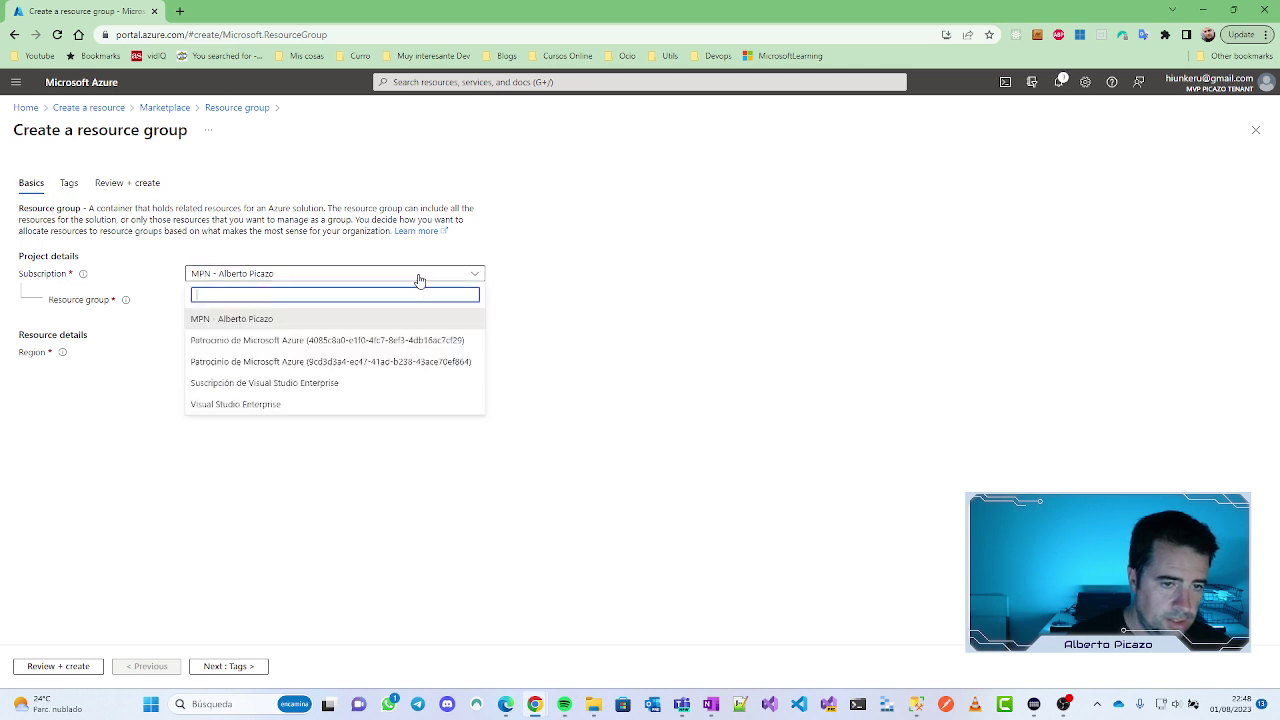
click(320, 340)
click(212, 298)
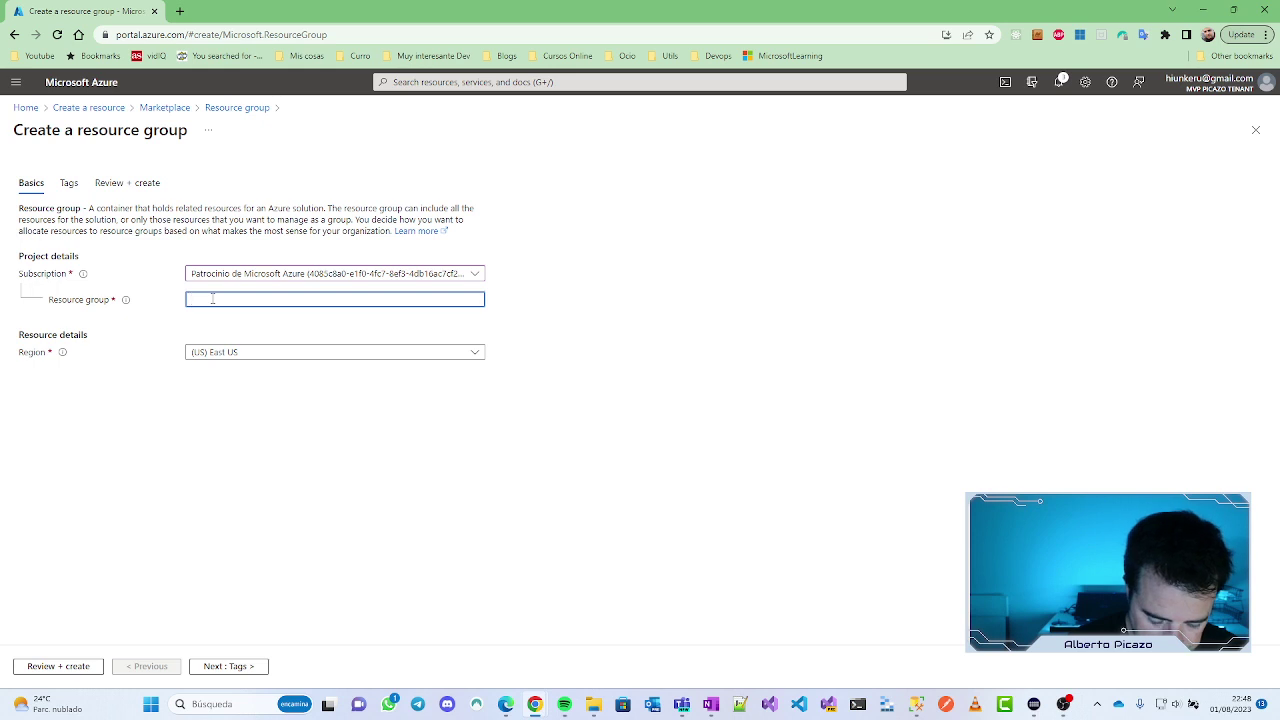
text(chat)
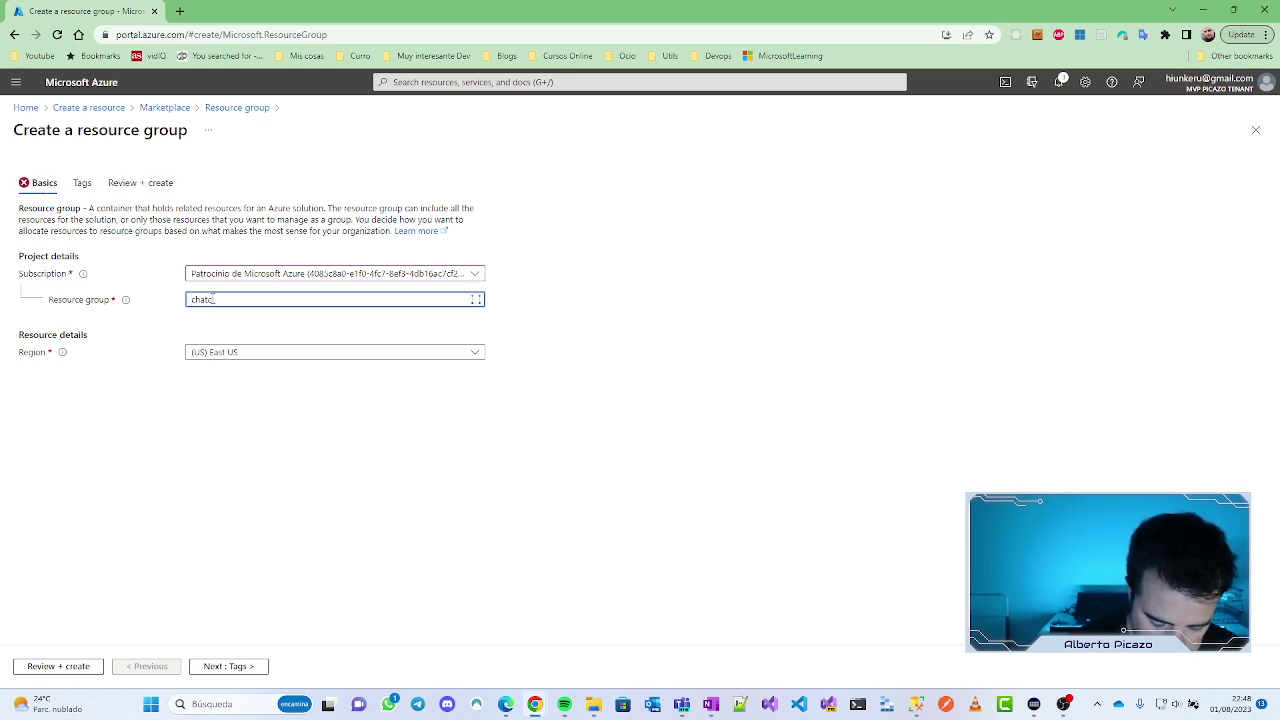
text(gpt-)
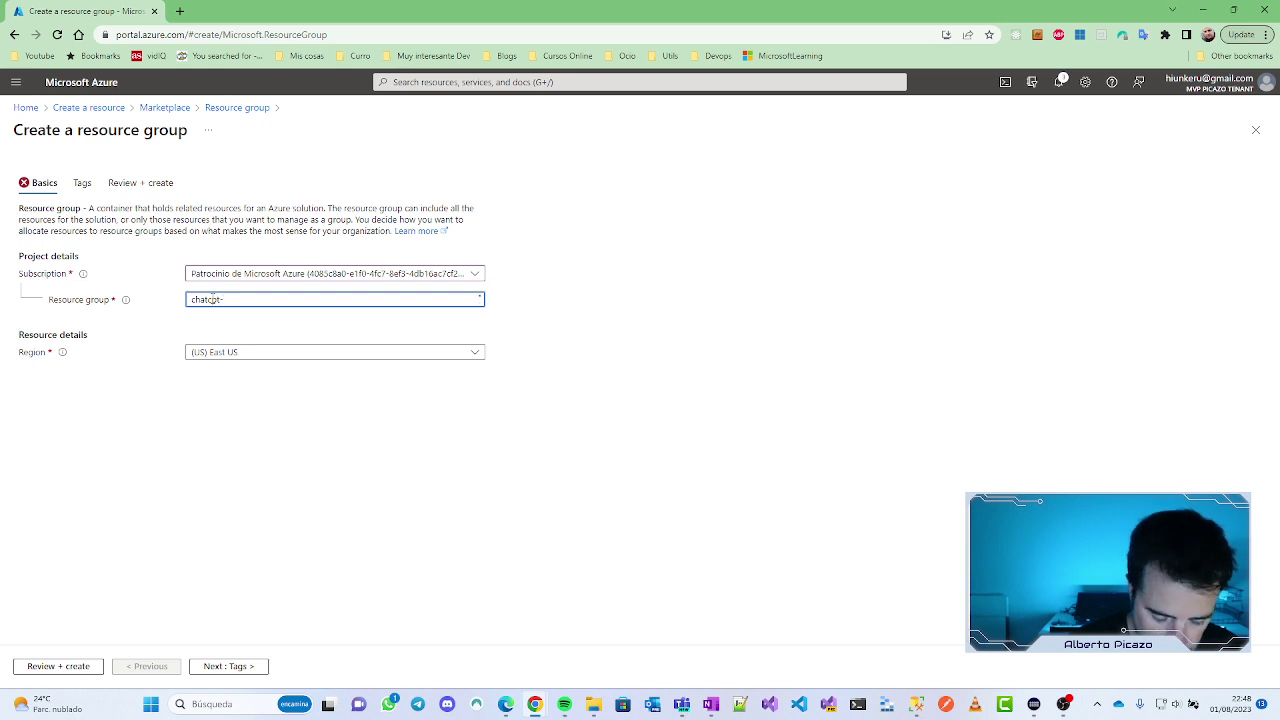
text(twitch)
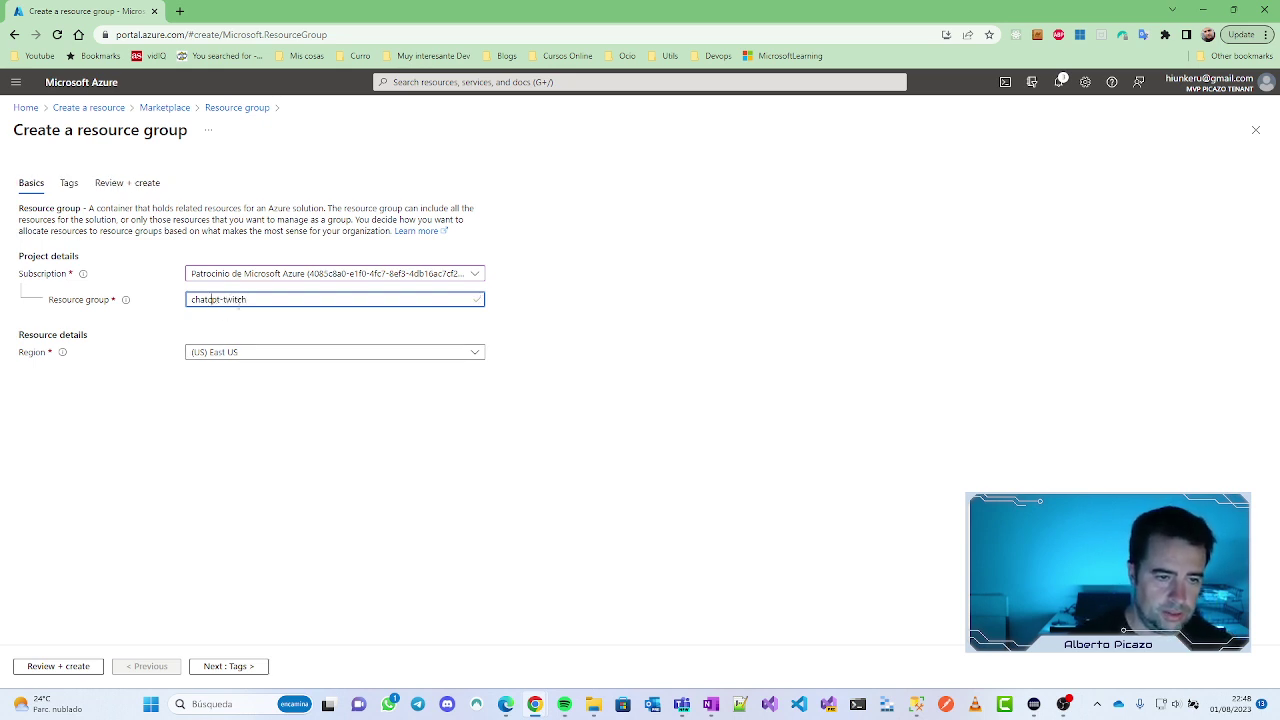
click(277, 354)
scroll(350, 480, down, 1)
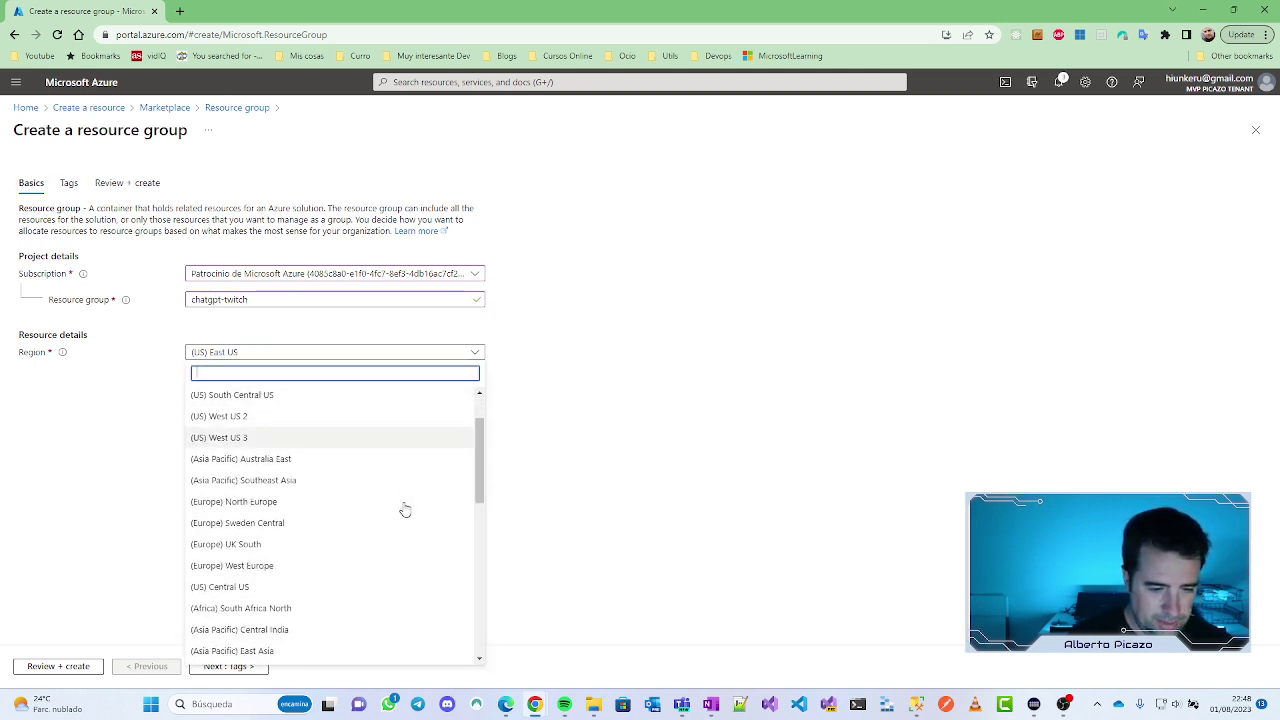
click(291, 566)
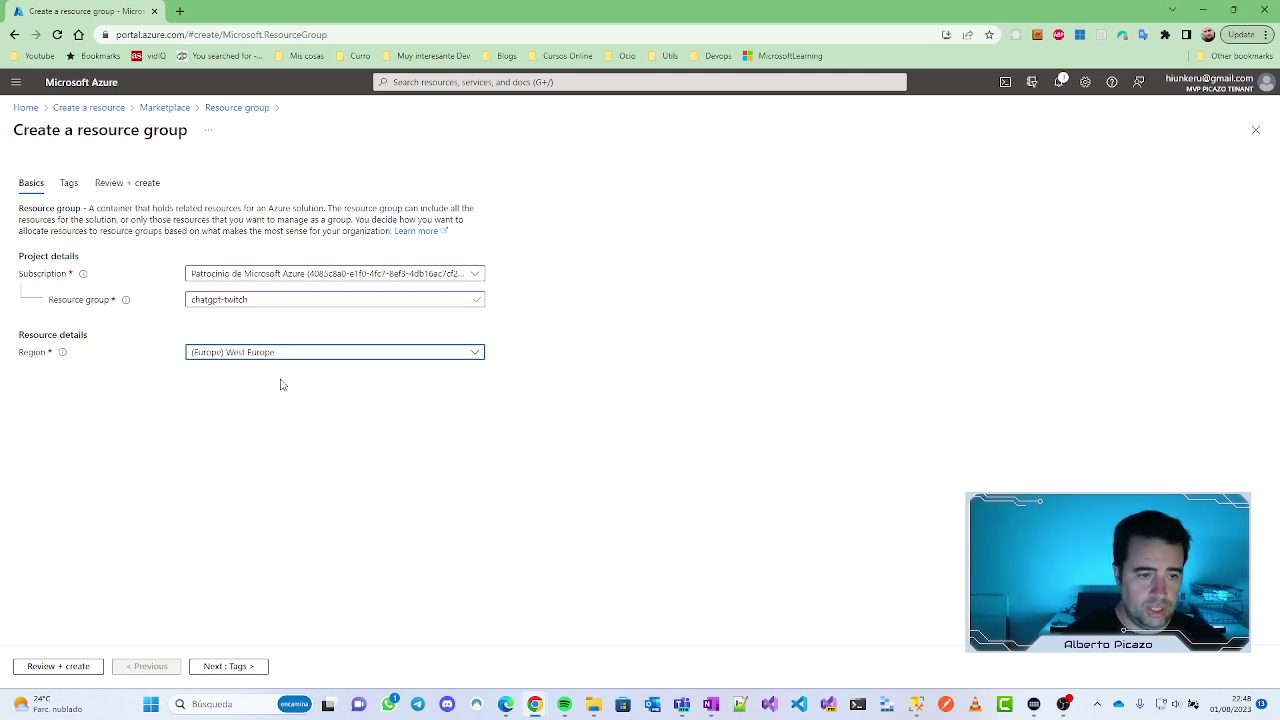
click(359, 354)
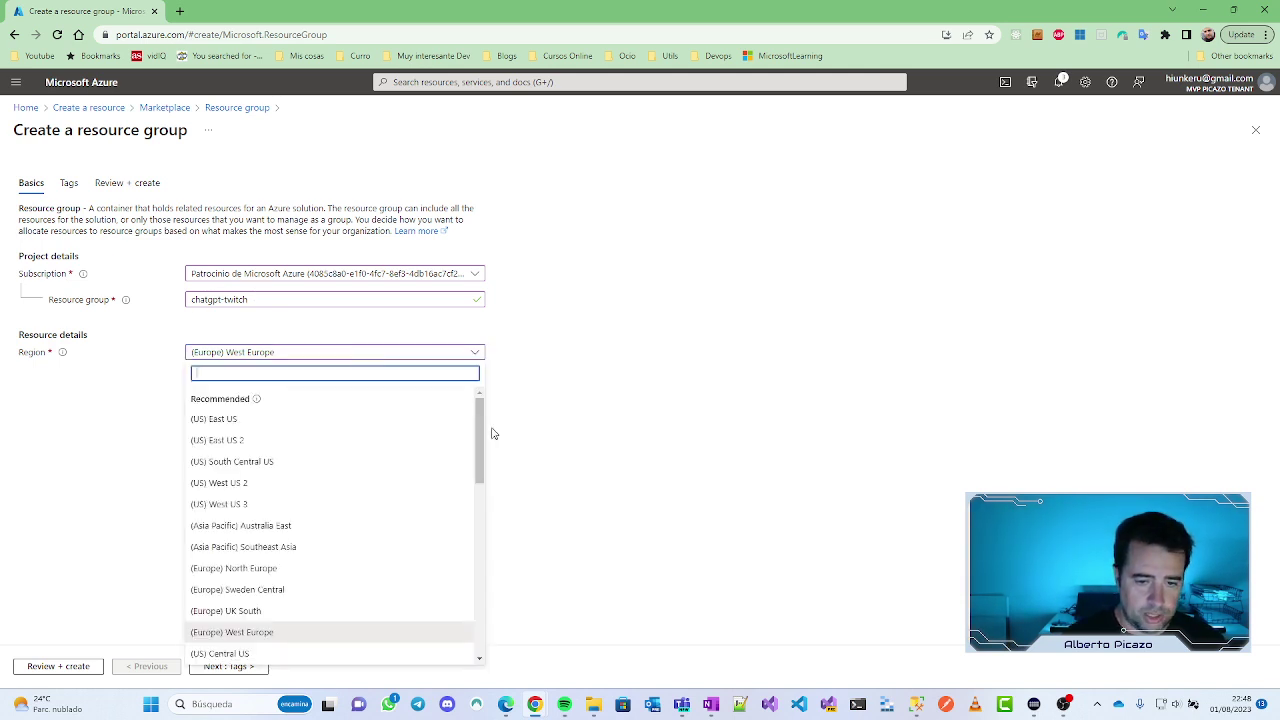
drag(481, 428, 481, 453)
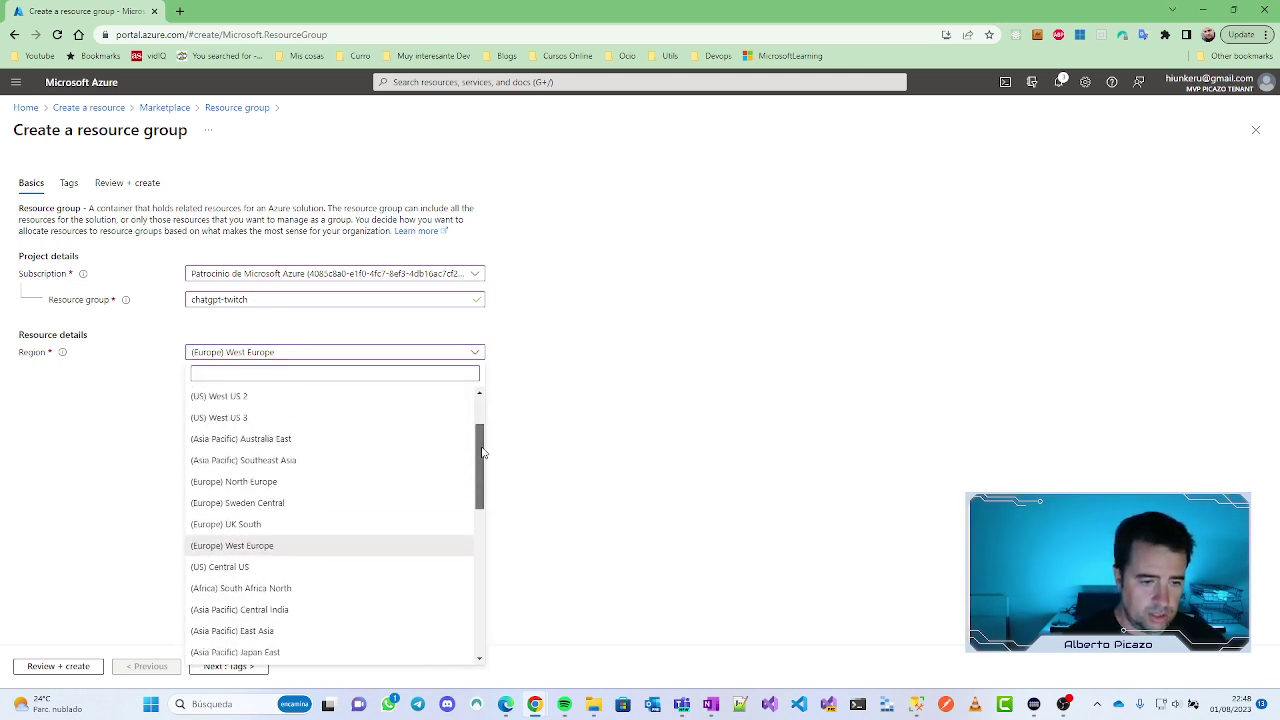
click(250, 546)
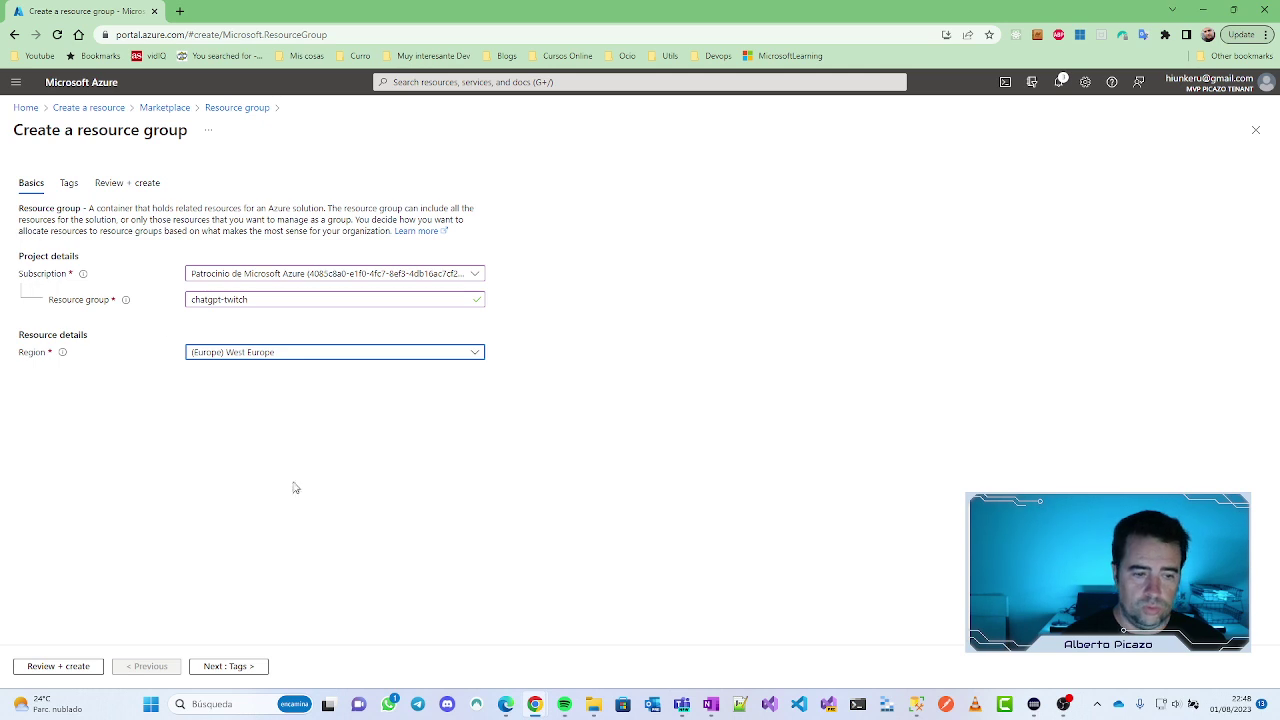
click(66, 667)
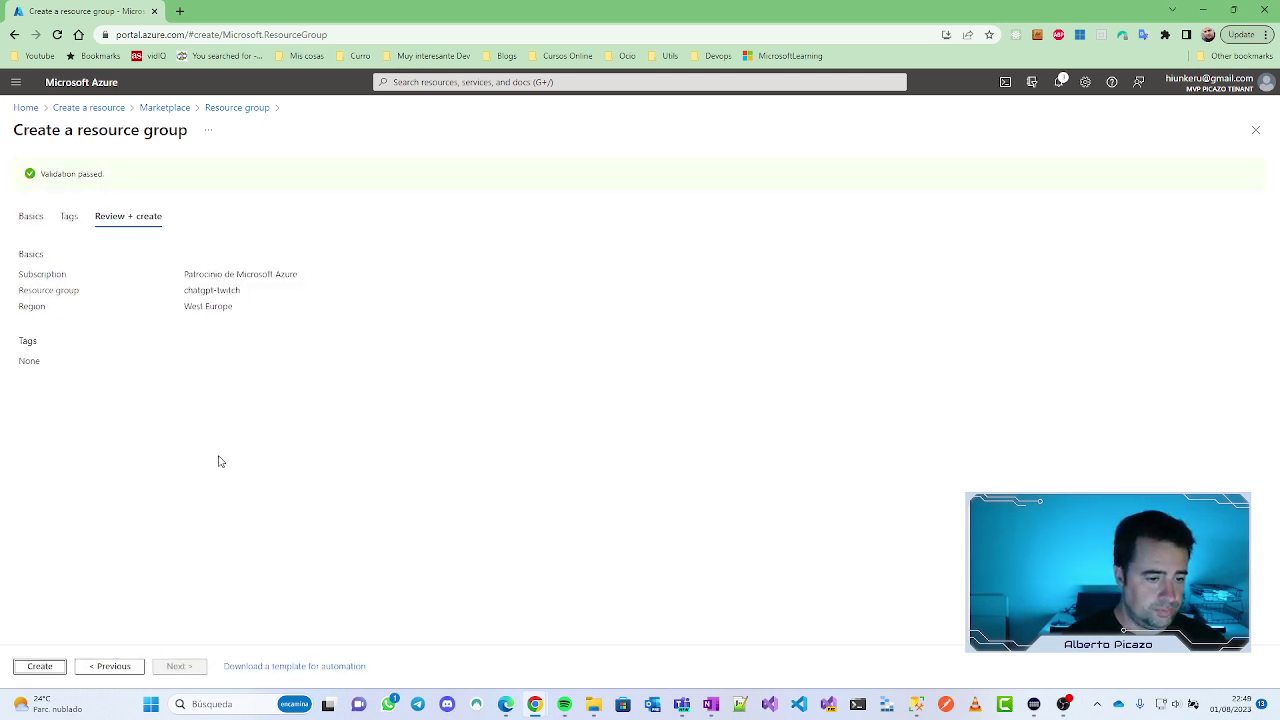
click(41, 667)
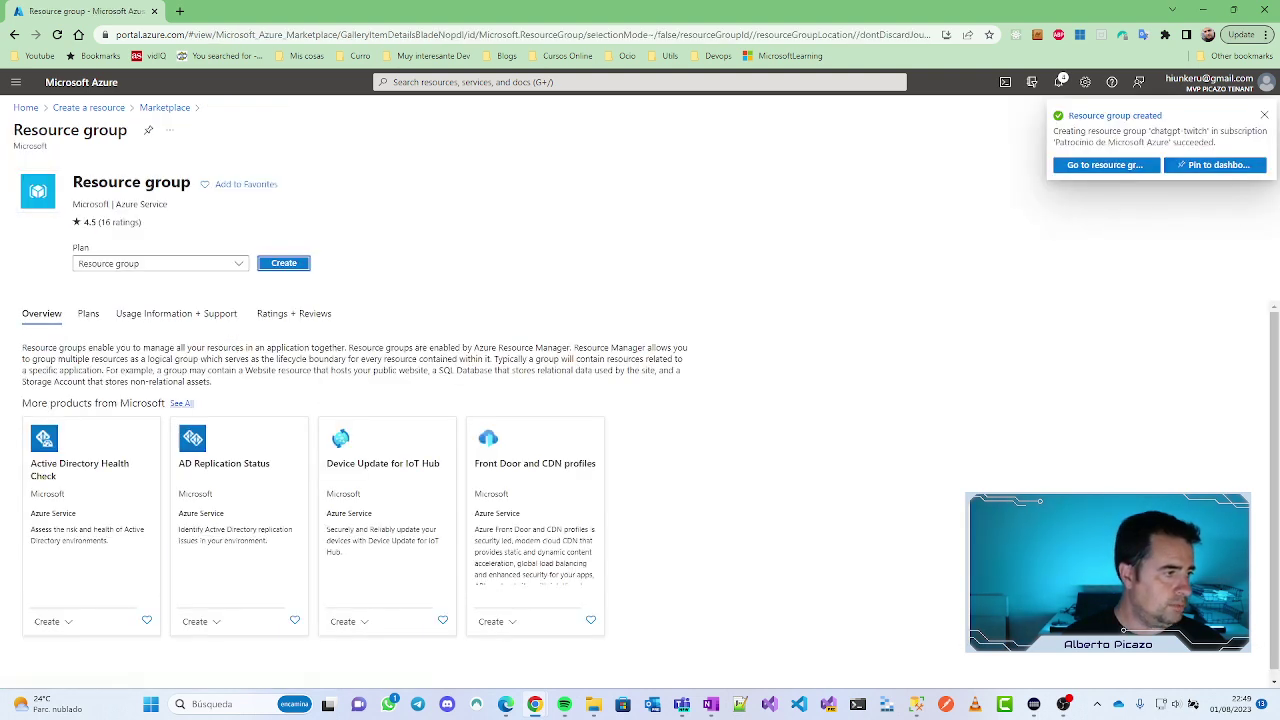
Step: From the chatgpt-twitch group, search Marketplace for 'sql database' and start creating a SQL Database
click(1096, 168)
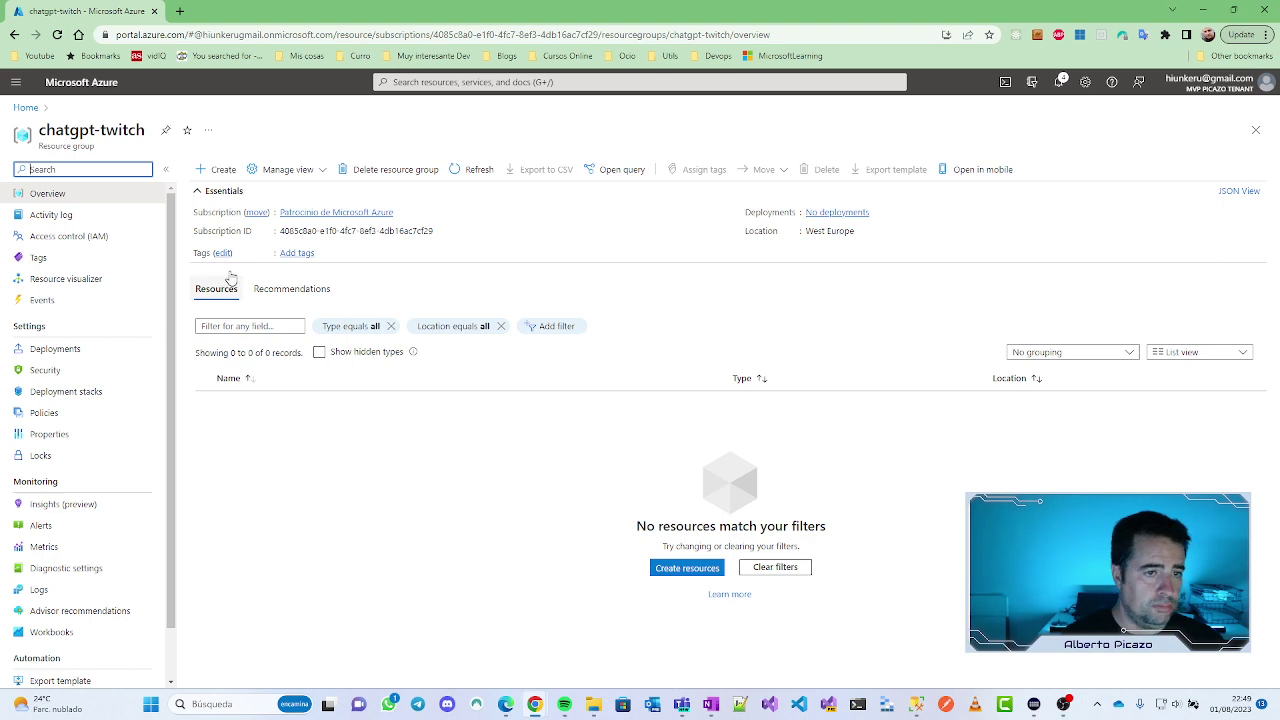
click(217, 170)
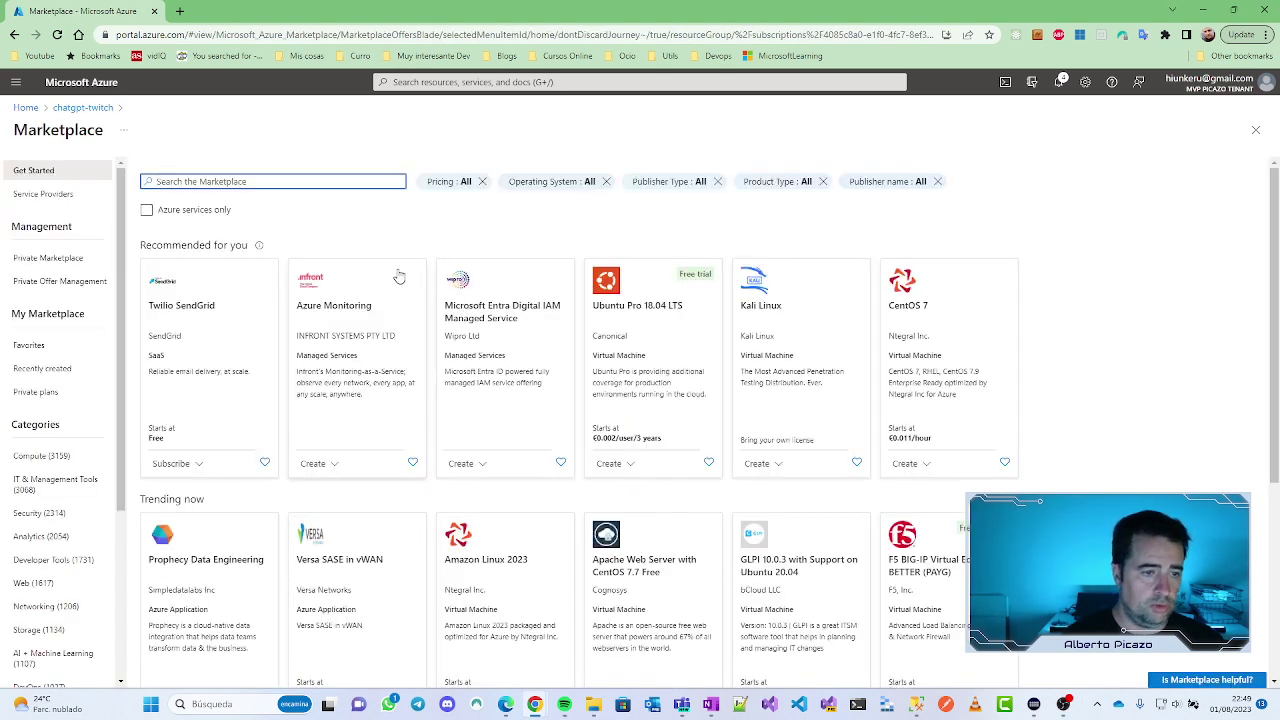
click(203, 181)
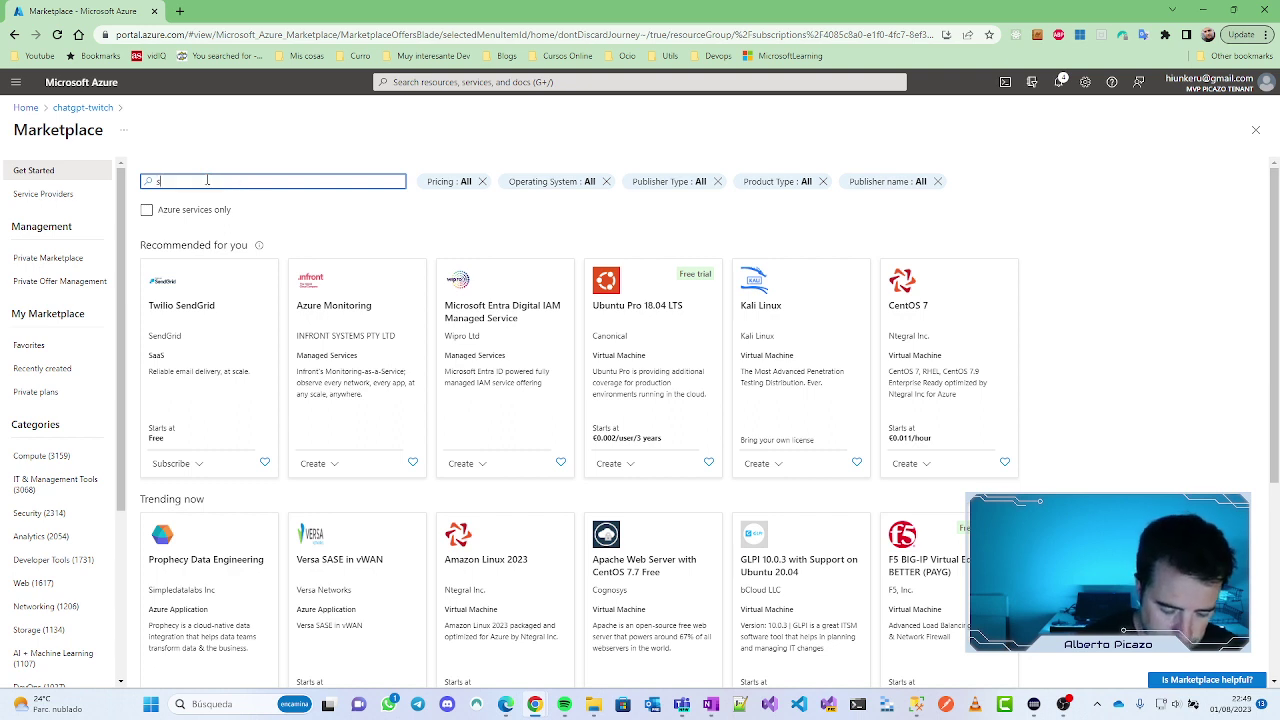
text(sql database)
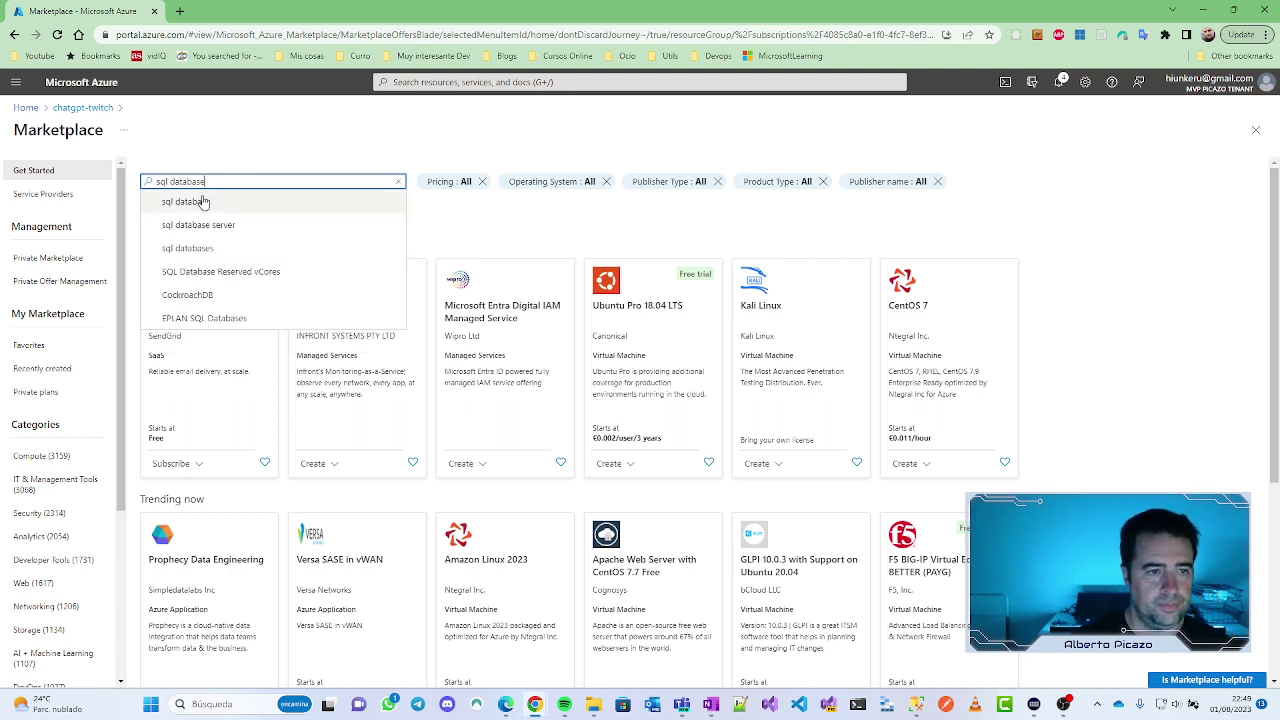
click(203, 203)
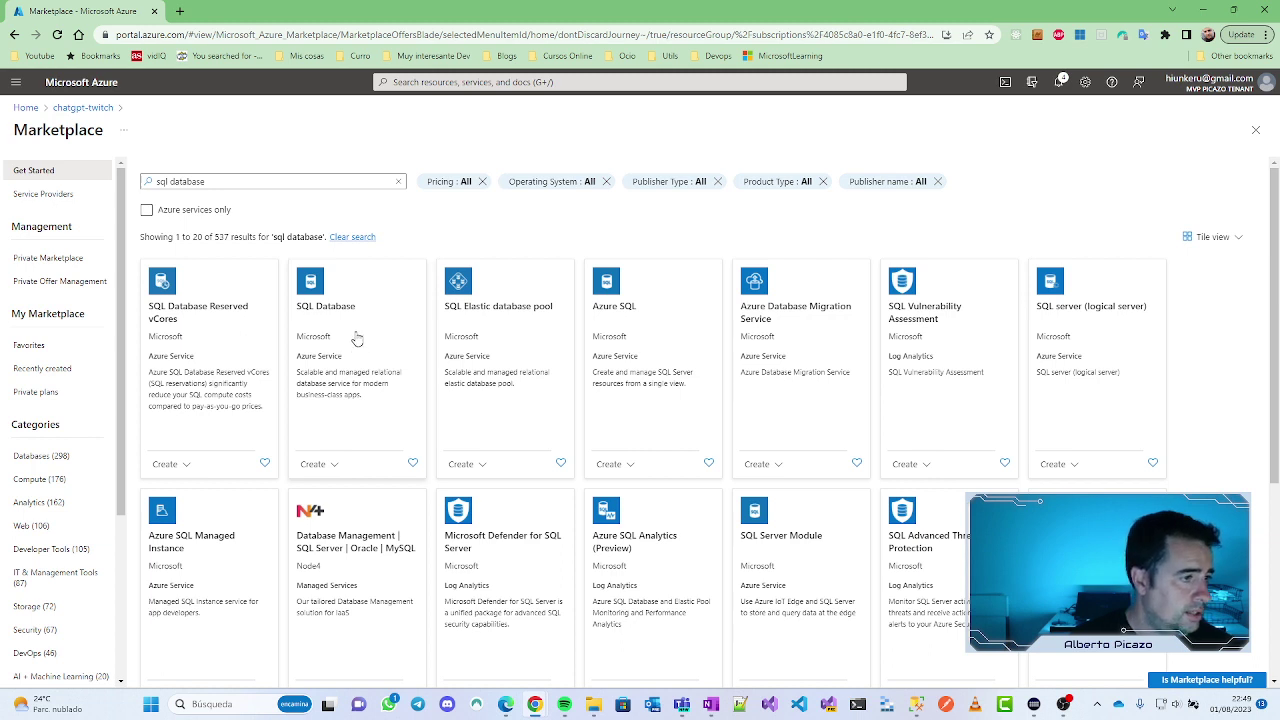
click(357, 338)
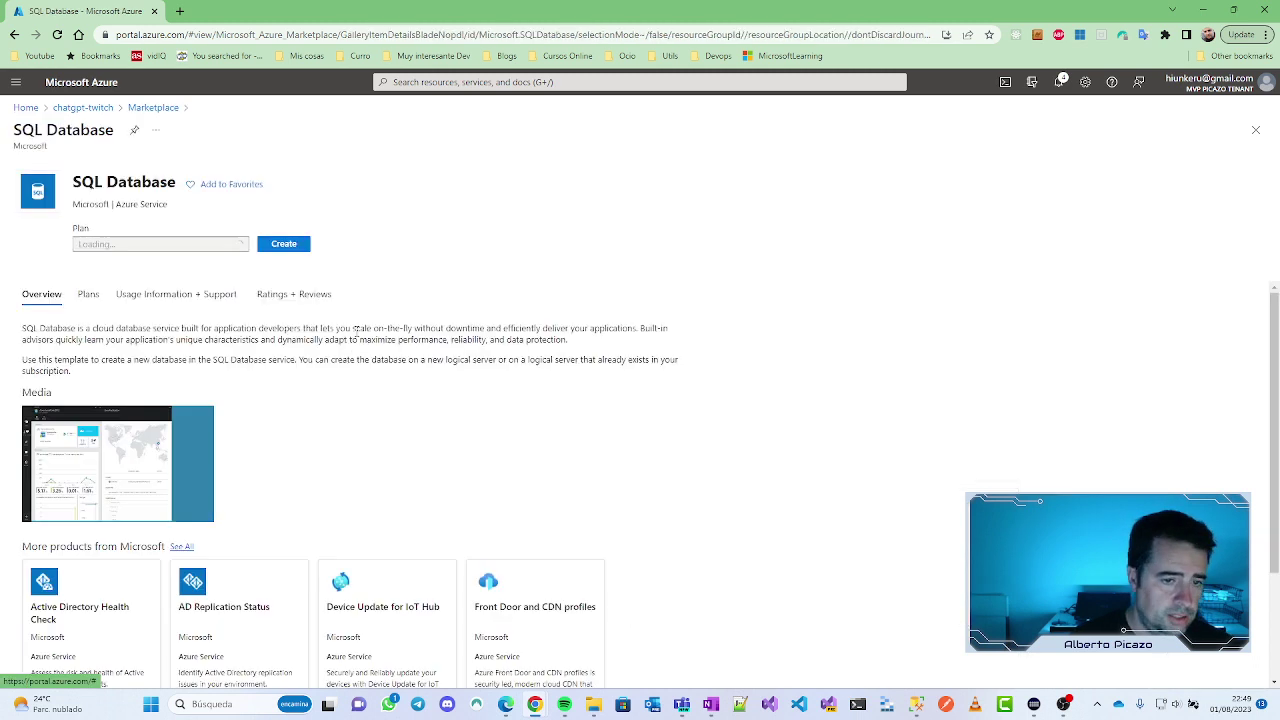
click(289, 266)
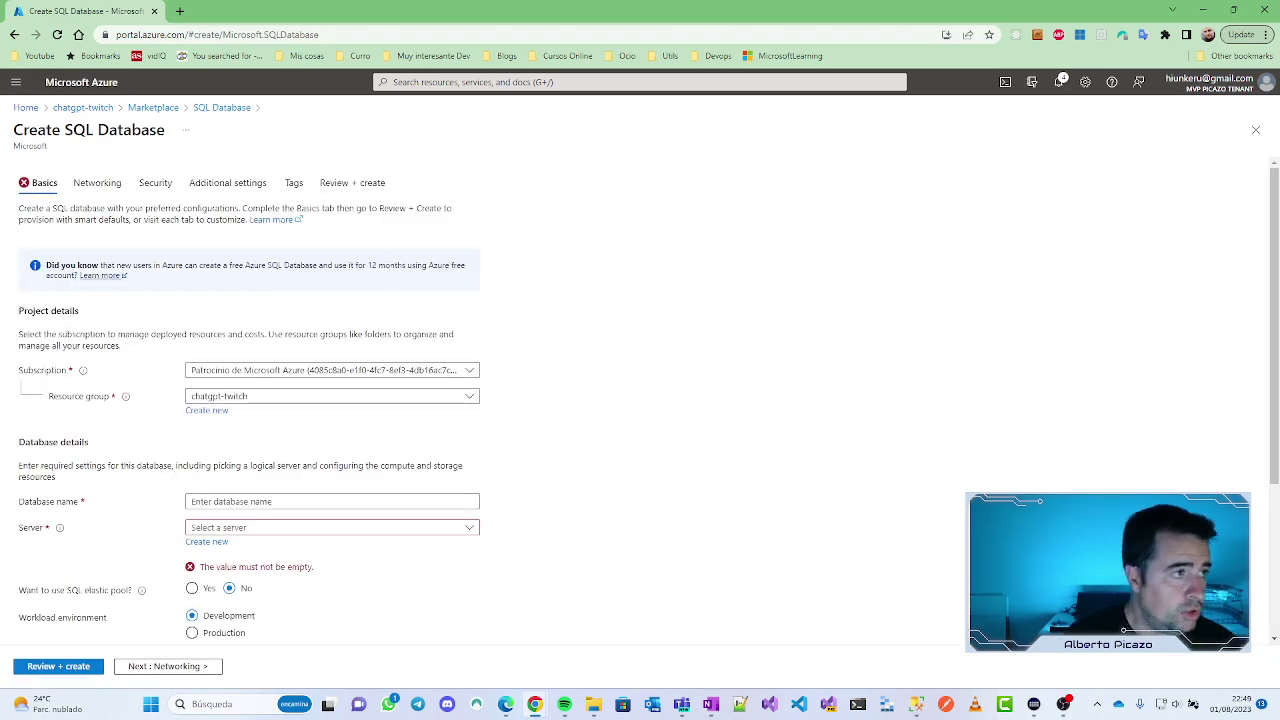
key(alt+Tab)
Step: Read ChatGPT's step 3 guidance on the Subscription and Resource Group fields, then return to Azure
key(super+Up)
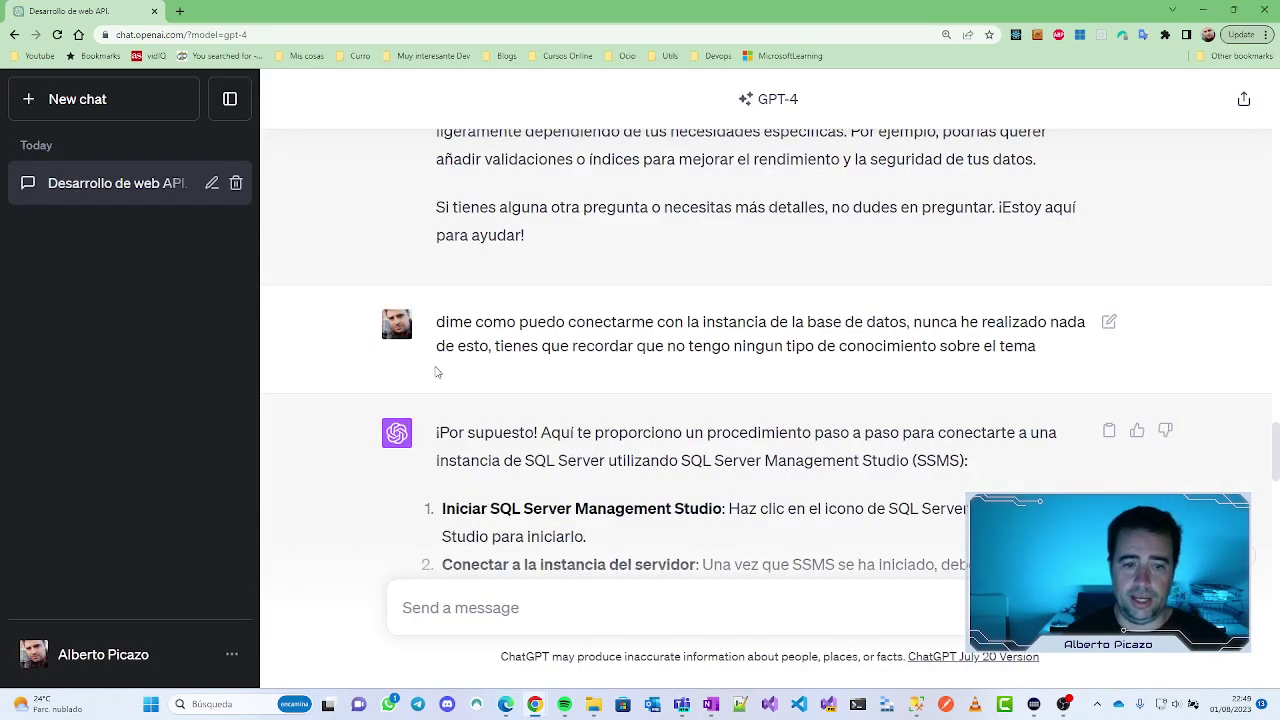
scroll(436, 372, down, 15)
scroll(647, 452, up, 6)
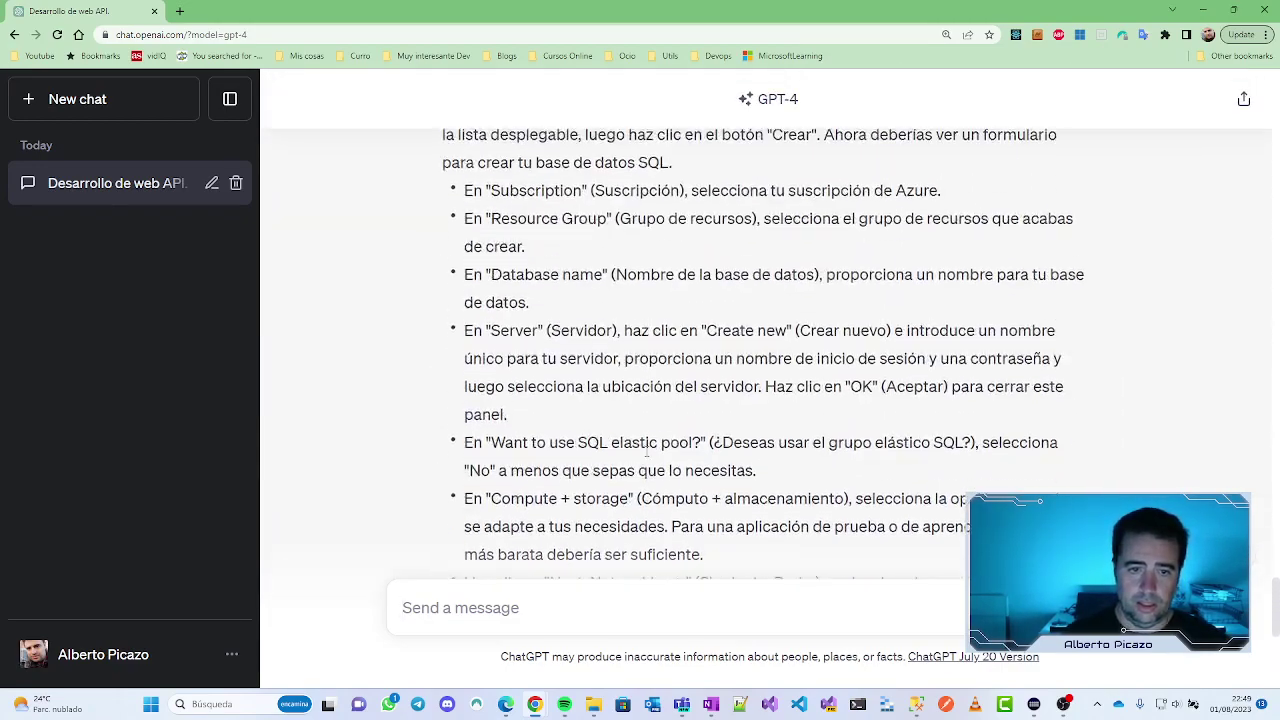
scroll(647, 452, up, 1)
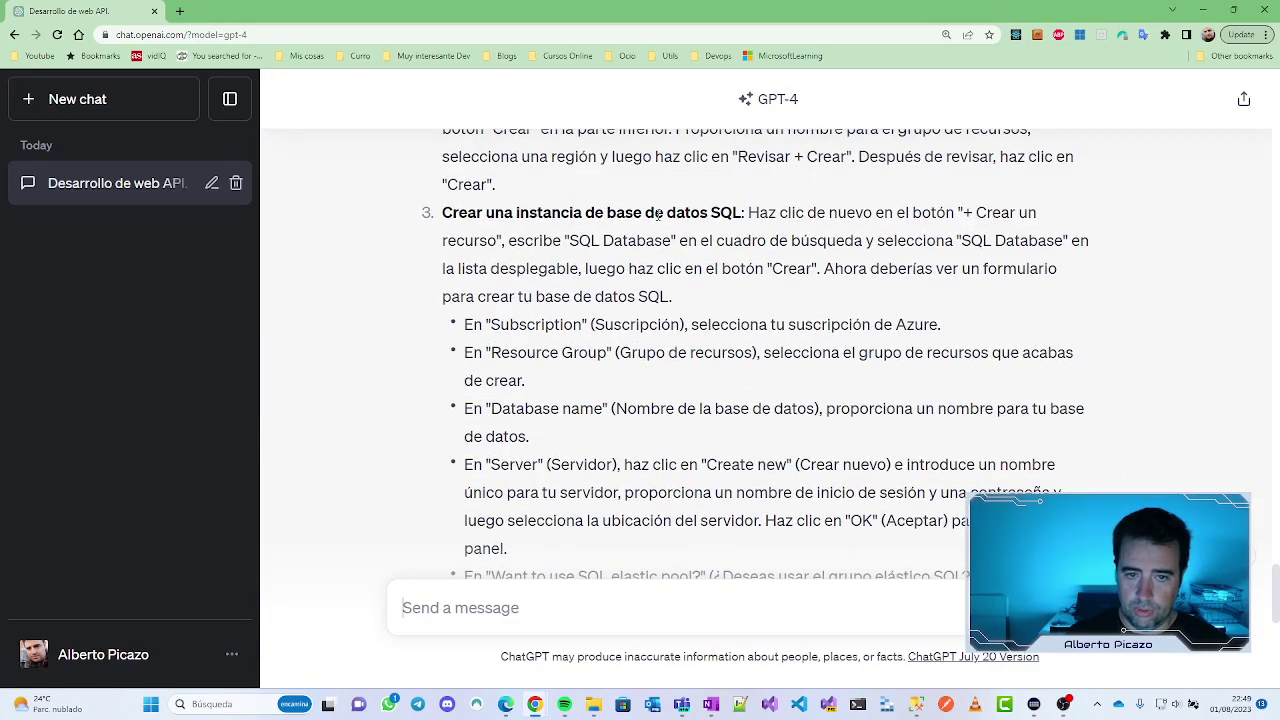
scroll(658, 214, up, 1)
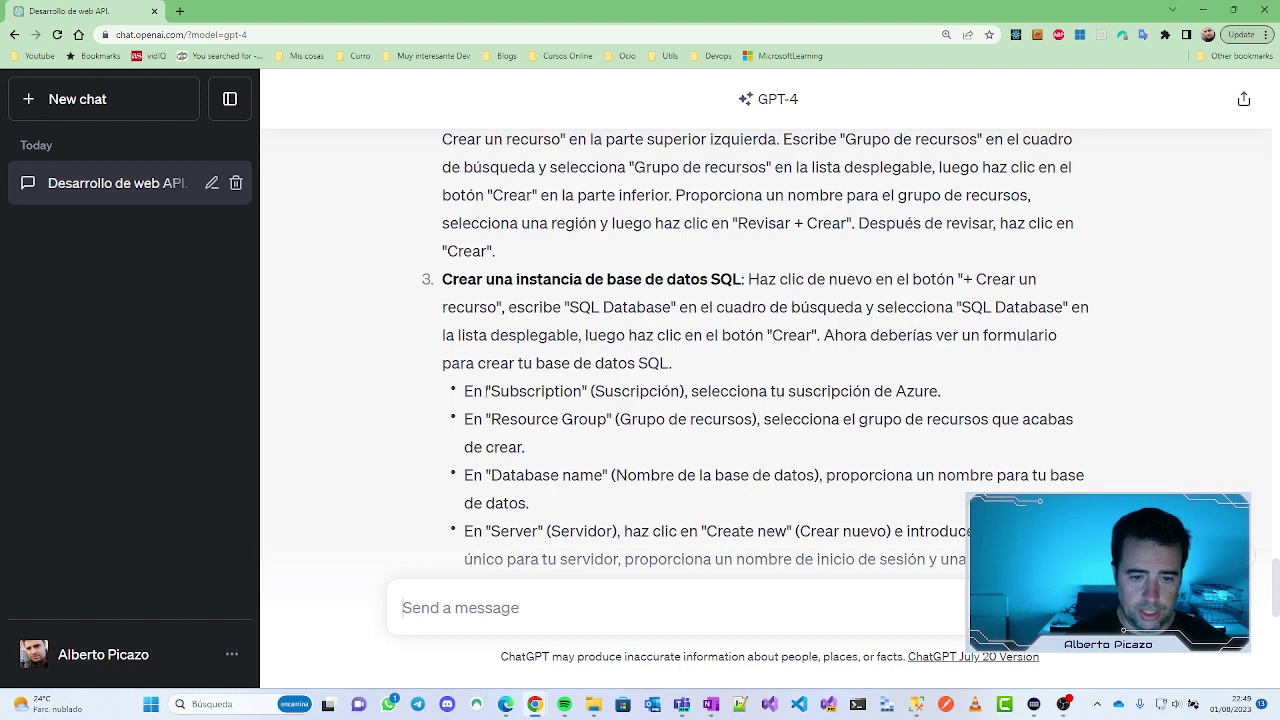
drag(476, 391, 966, 400)
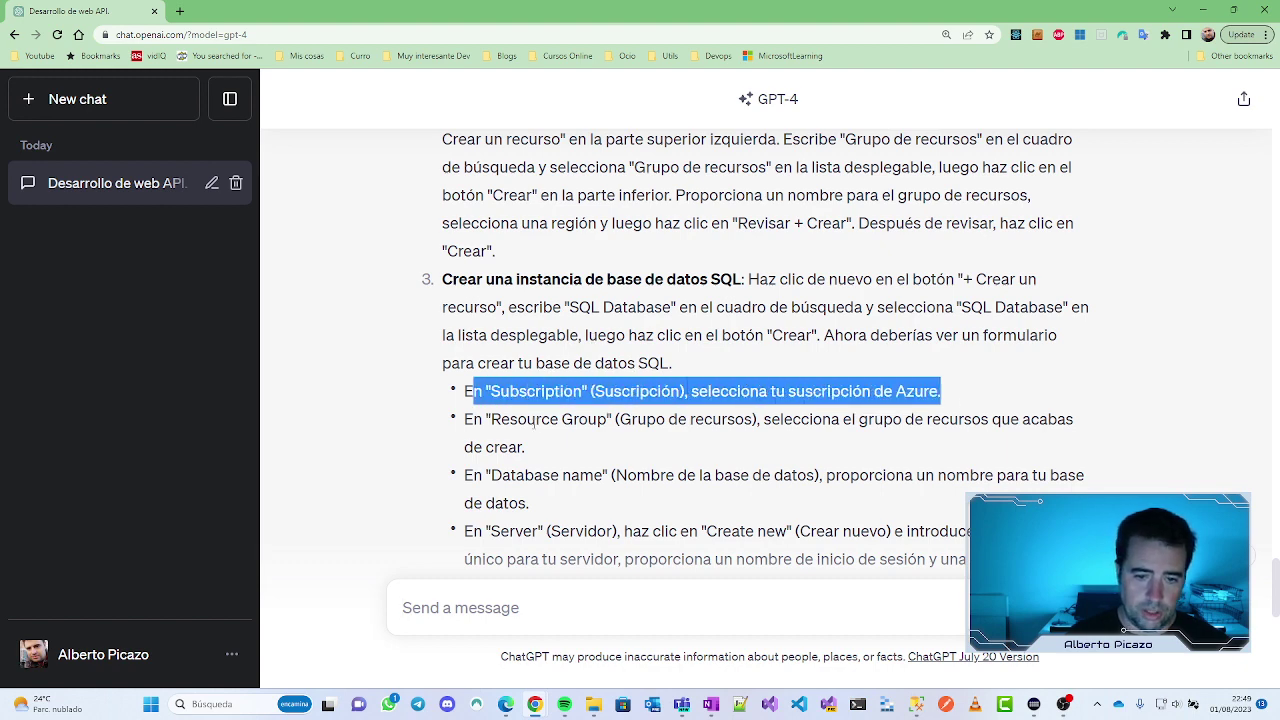
drag(454, 425, 860, 420)
click(629, 467)
scroll(603, 438, down, 1)
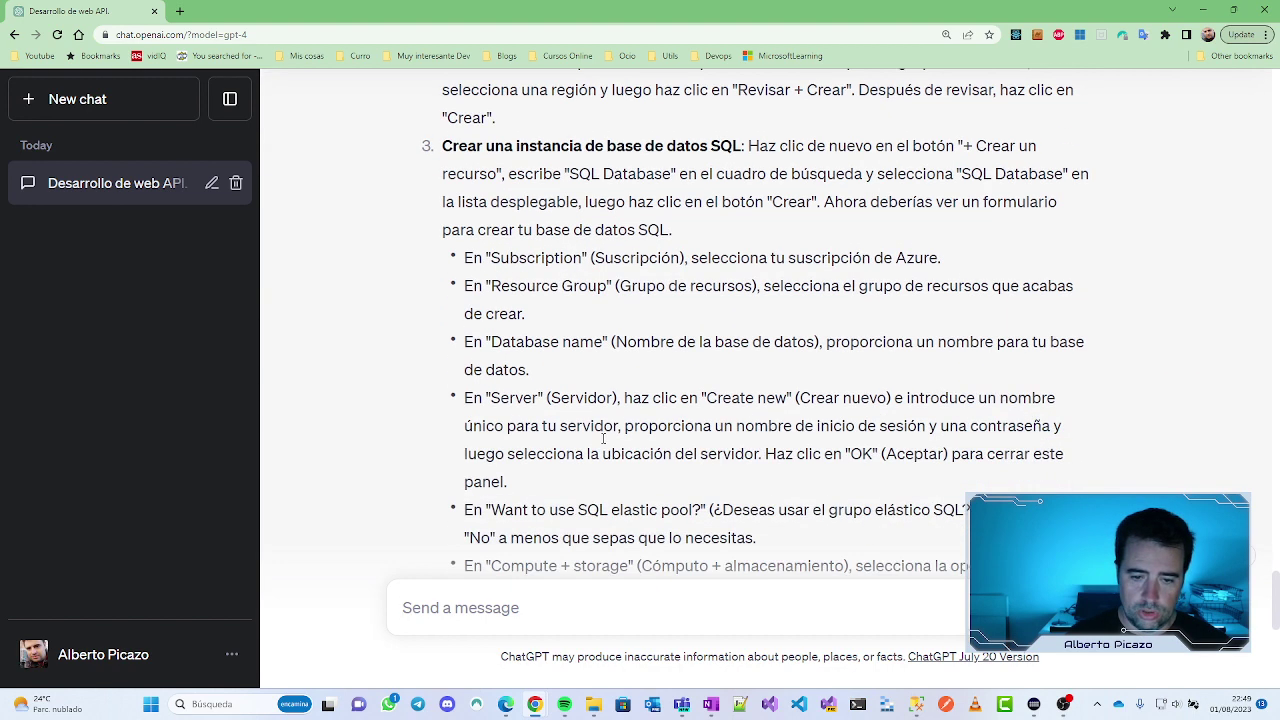
key(alt+Tab)
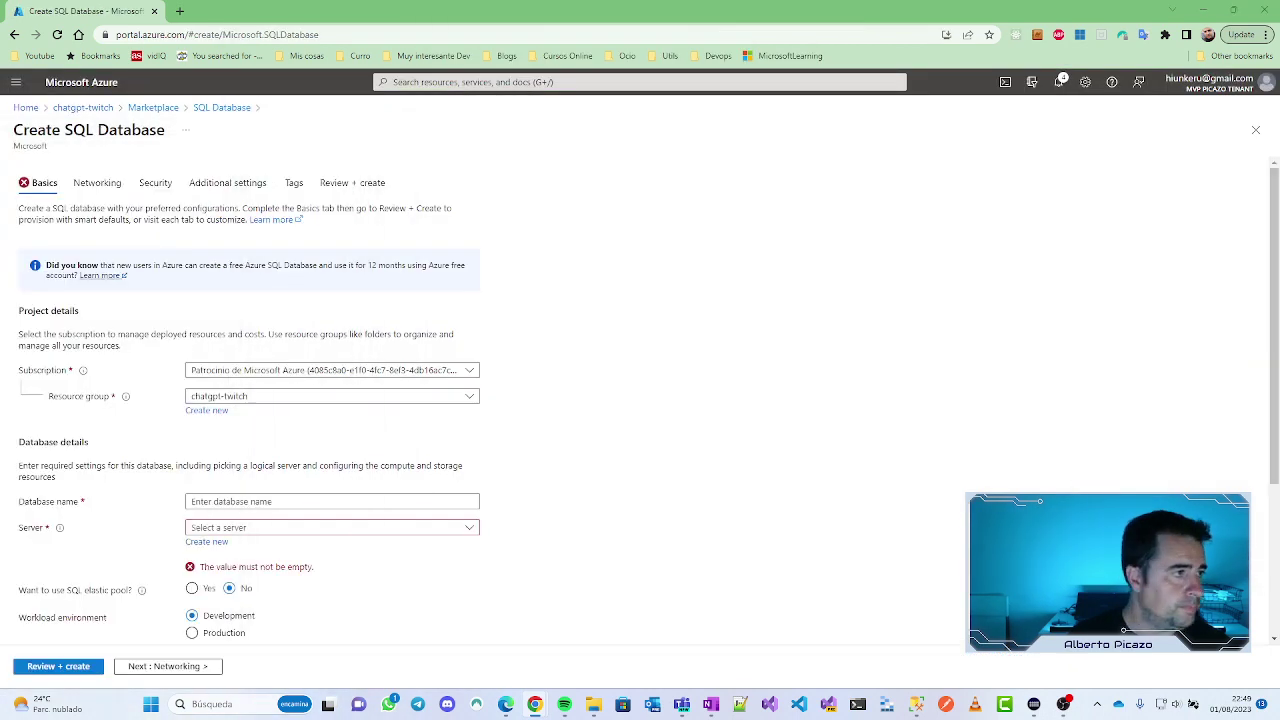
Step: Enter chatgptwitch as the database name and find no existing server in the Server list
scroll(396, 439, down, 1)
click(211, 366)
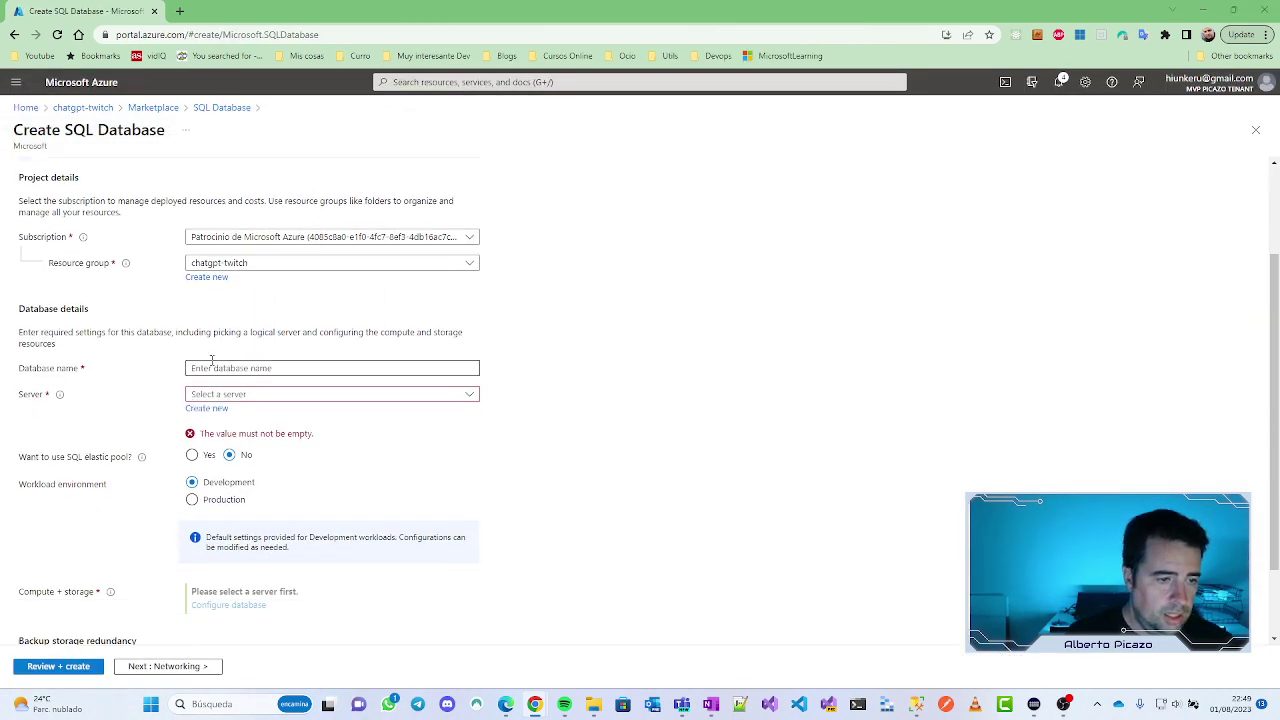
text(cha)
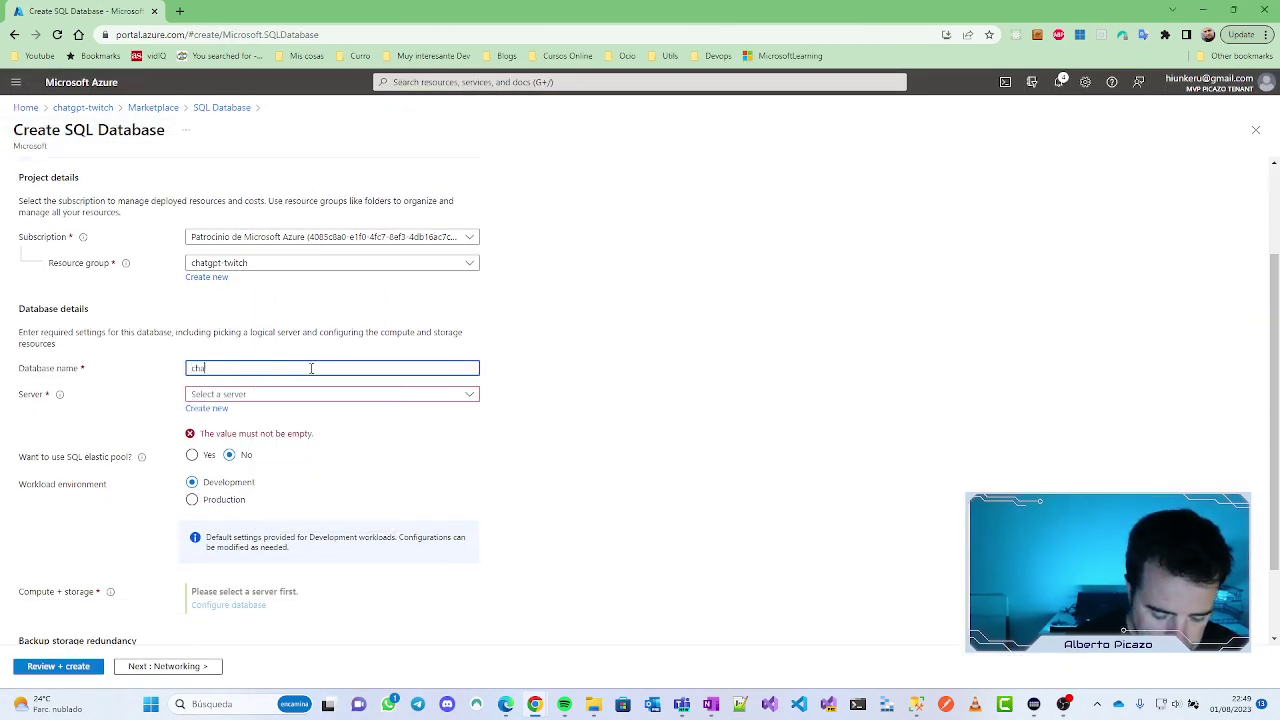
text(tgpt)
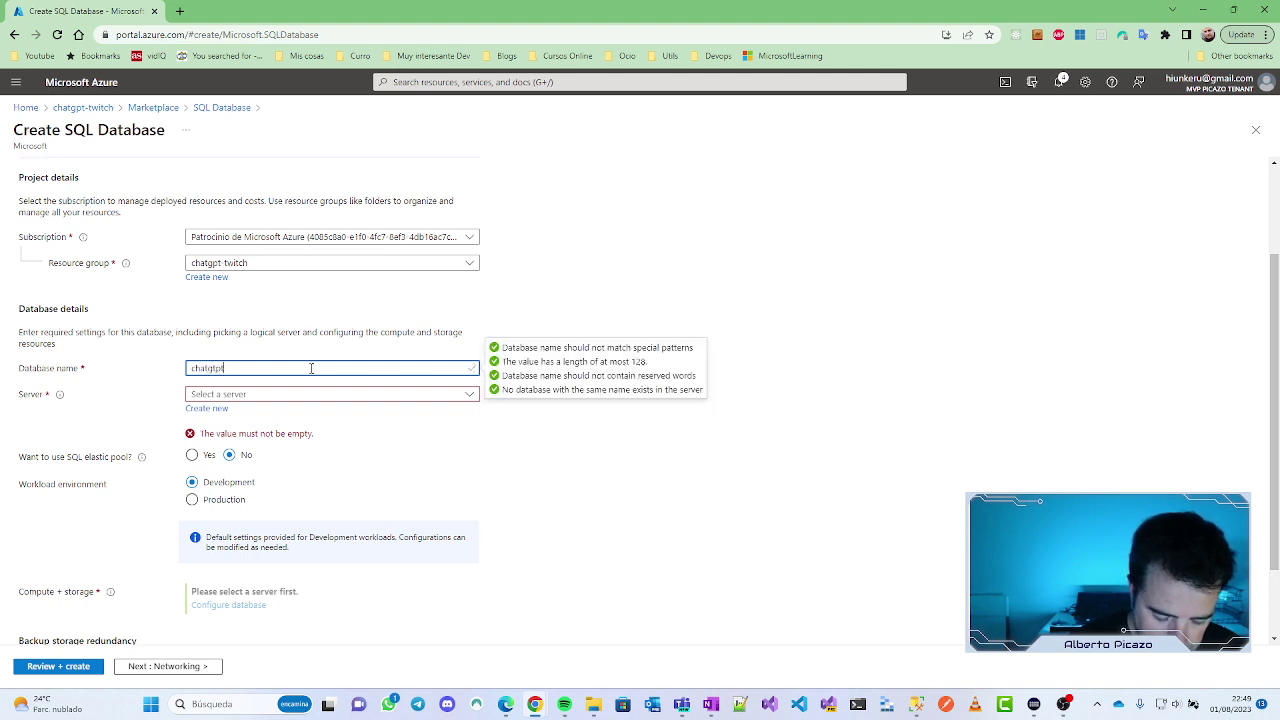
text(witch)
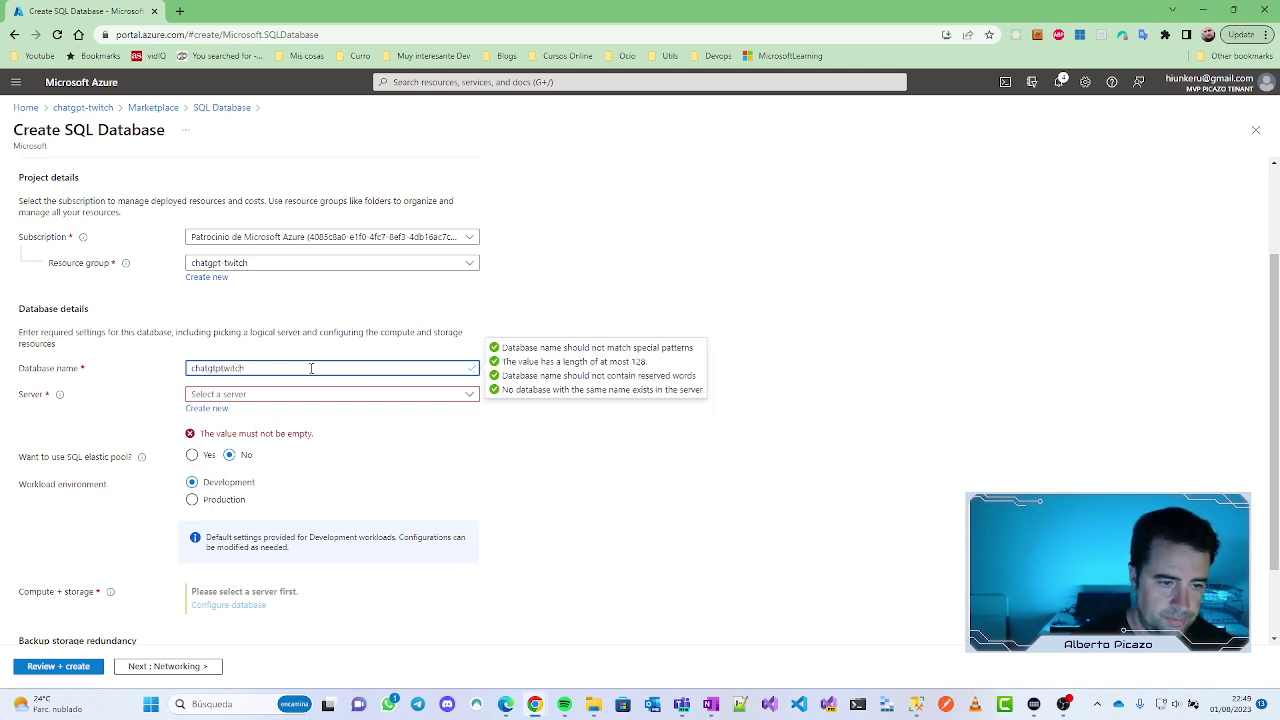
click(259, 396)
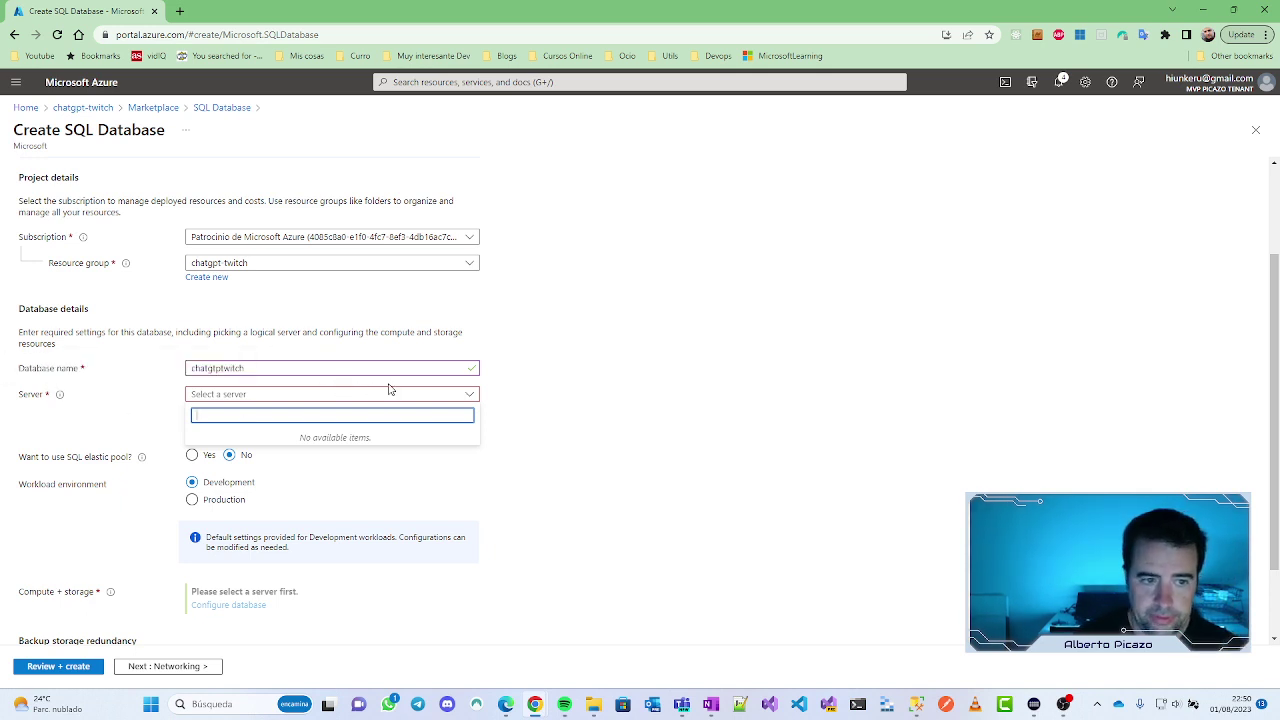
Step: Start a new server named chatgpttwitchserver located in (Europe) West Europe
click(580, 410)
click(206, 408)
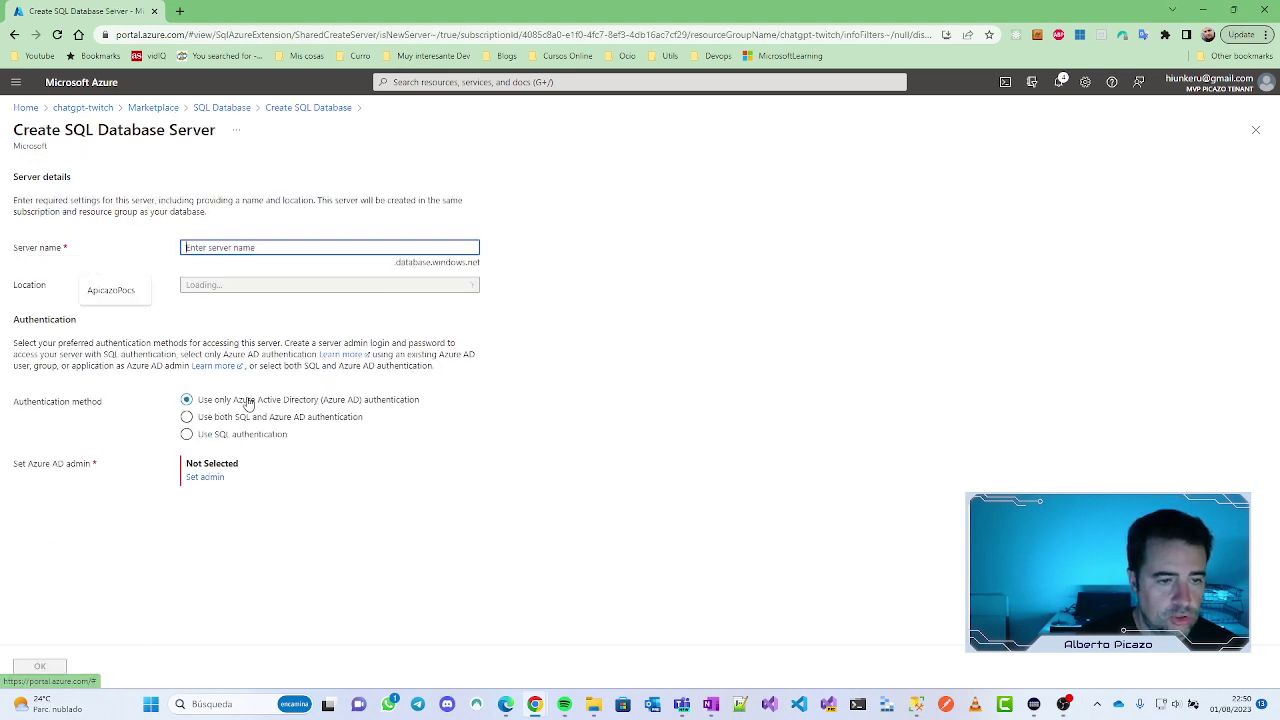
text(ch)
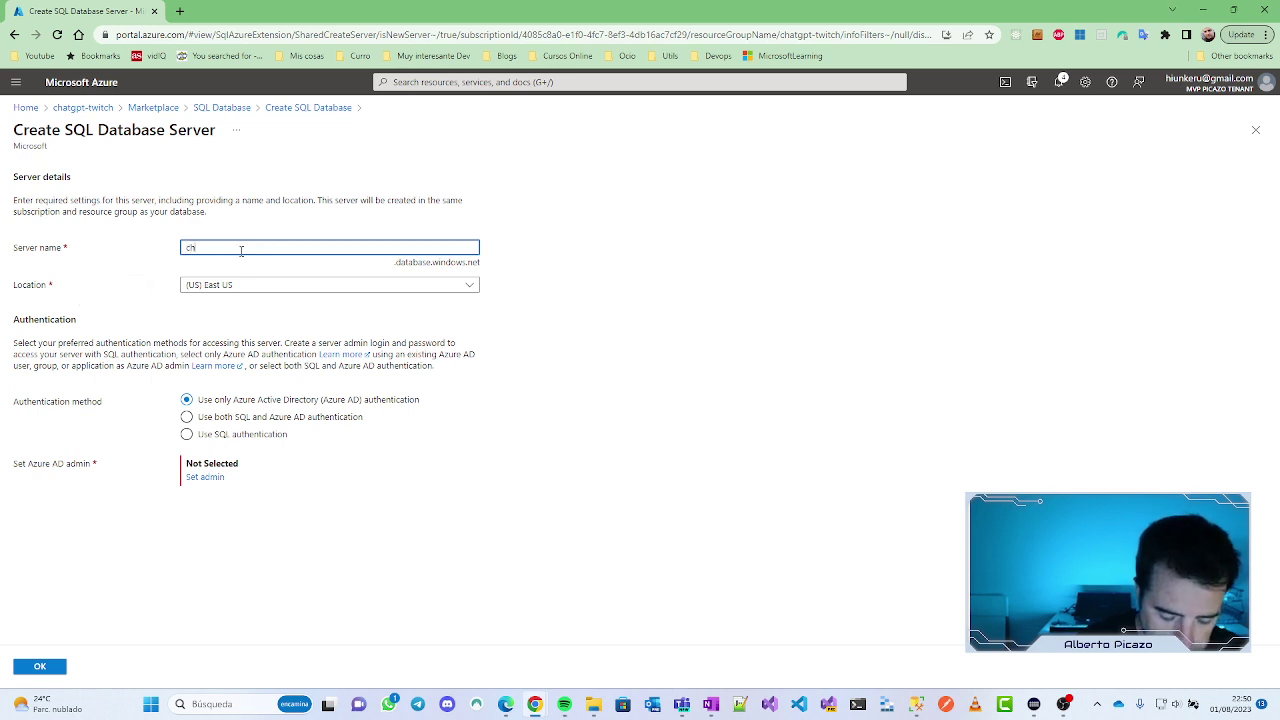
text(atgpt)
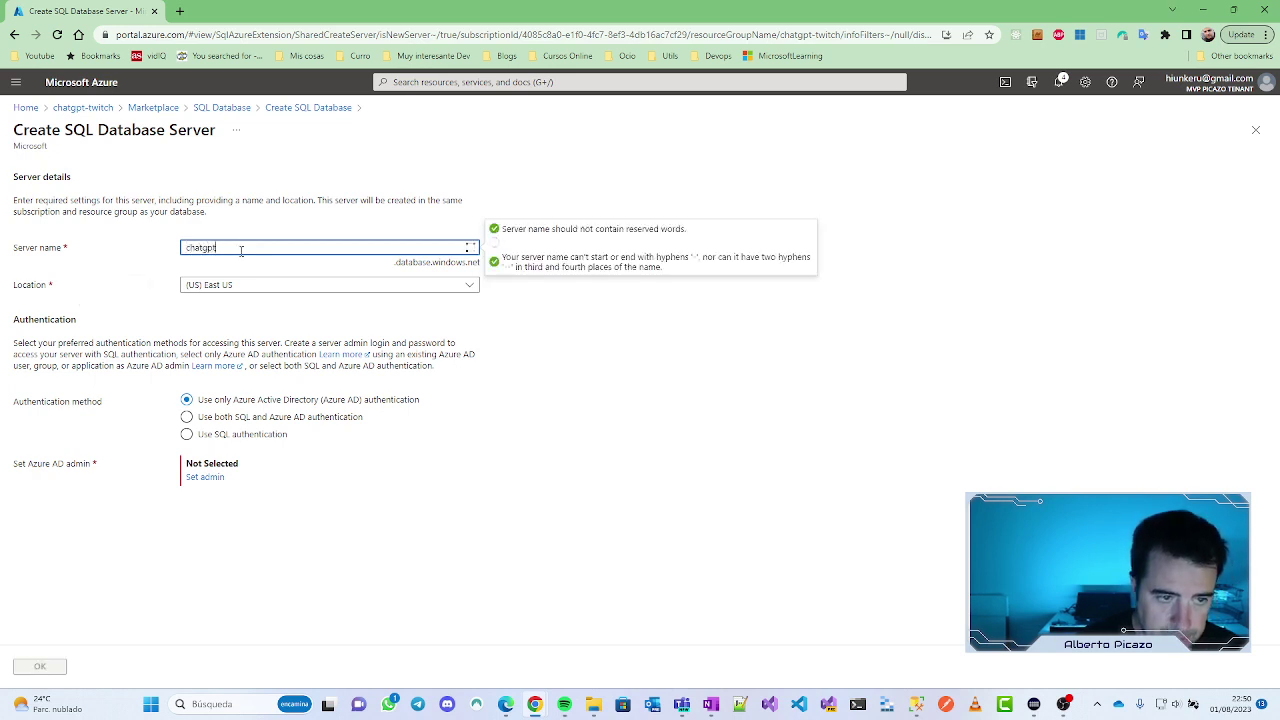
text(twitc)
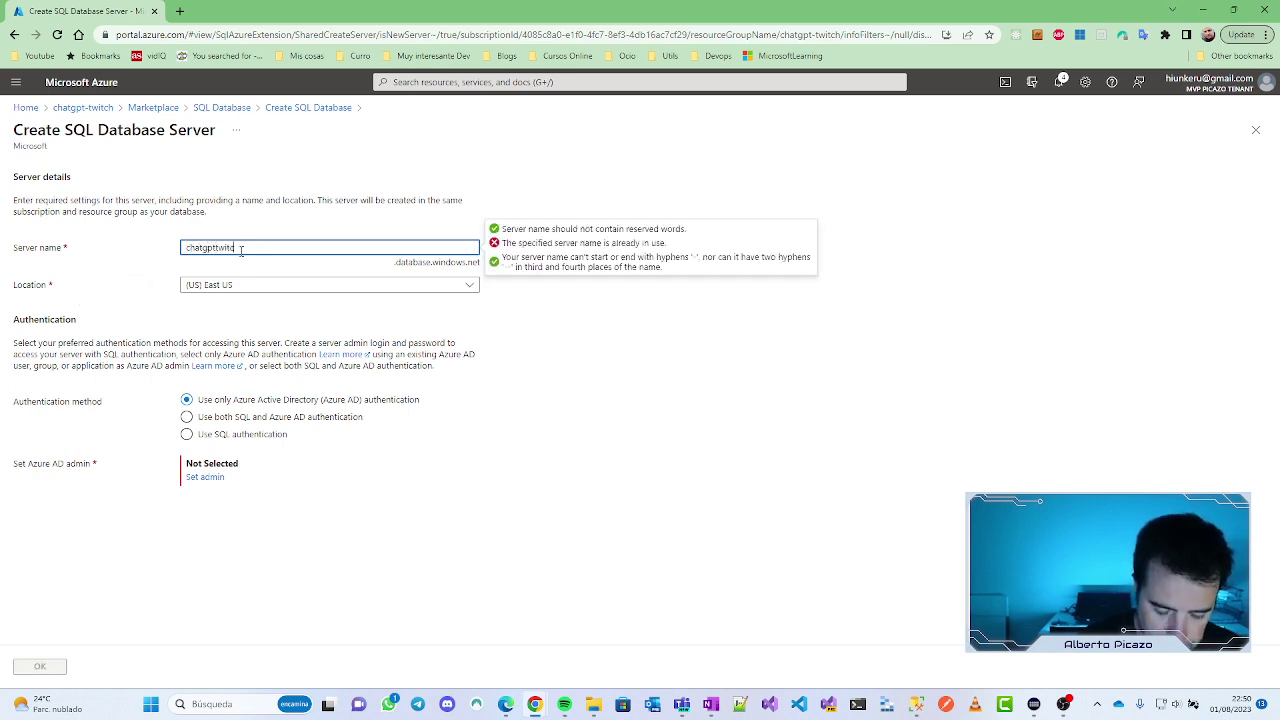
text(h)
text(server)
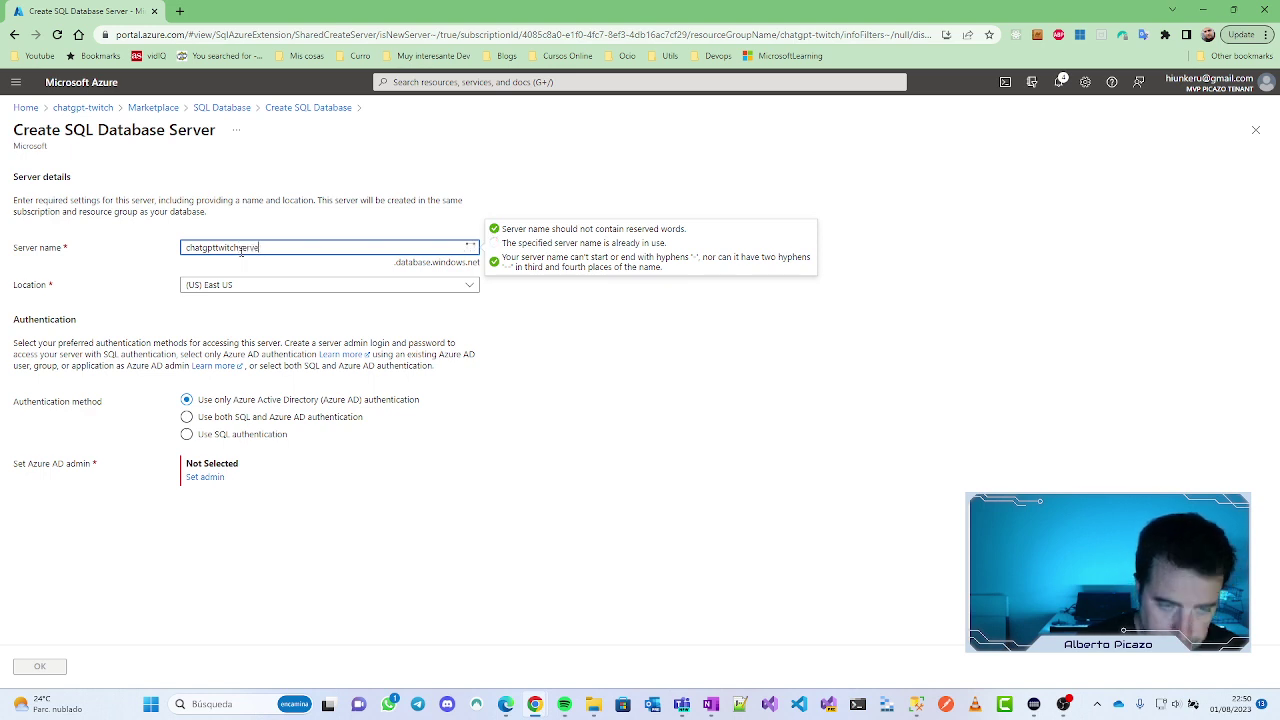
click(256, 287)
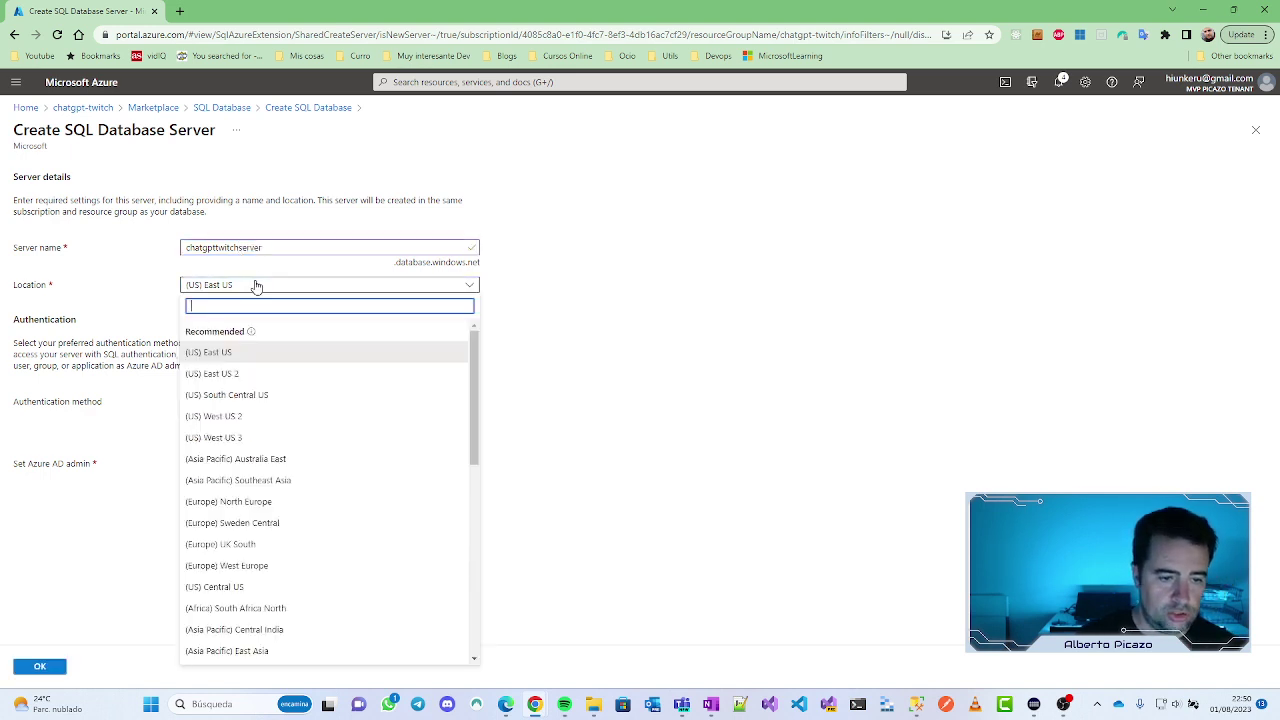
click(283, 565)
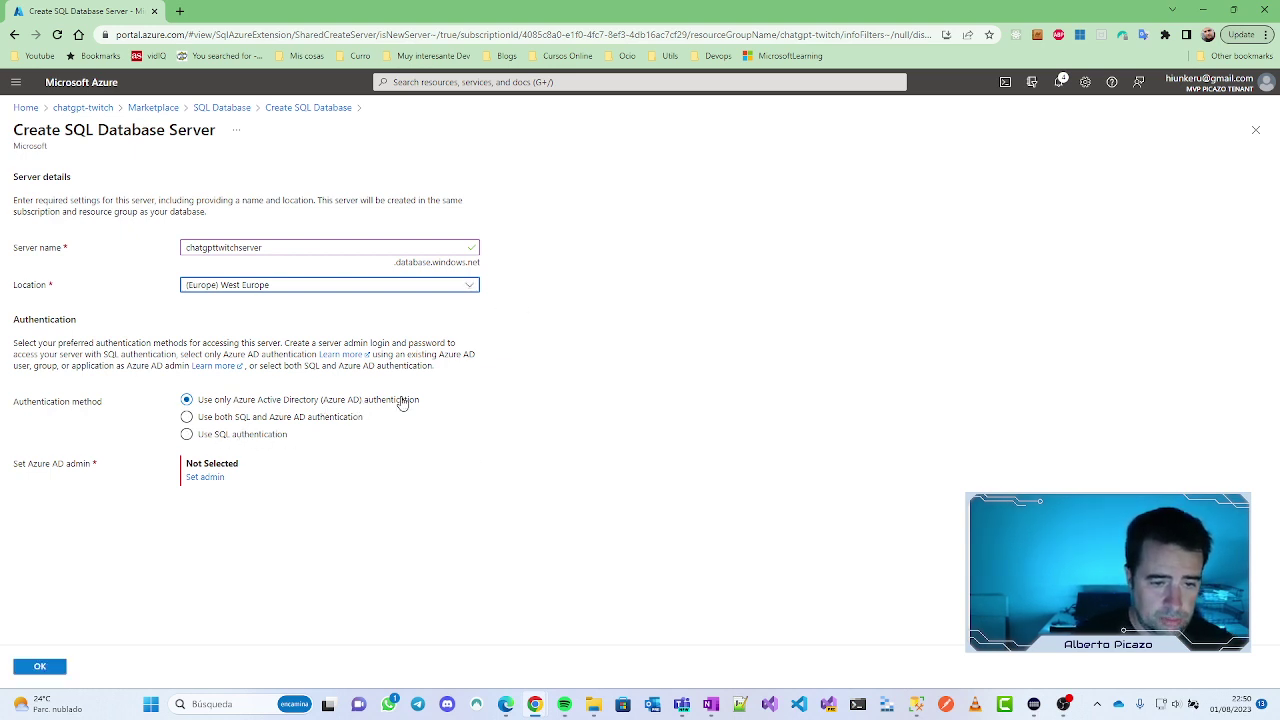
Step: Choose SQL authentication with admin login 'admin' and paste the password into both password fields
click(230, 437)
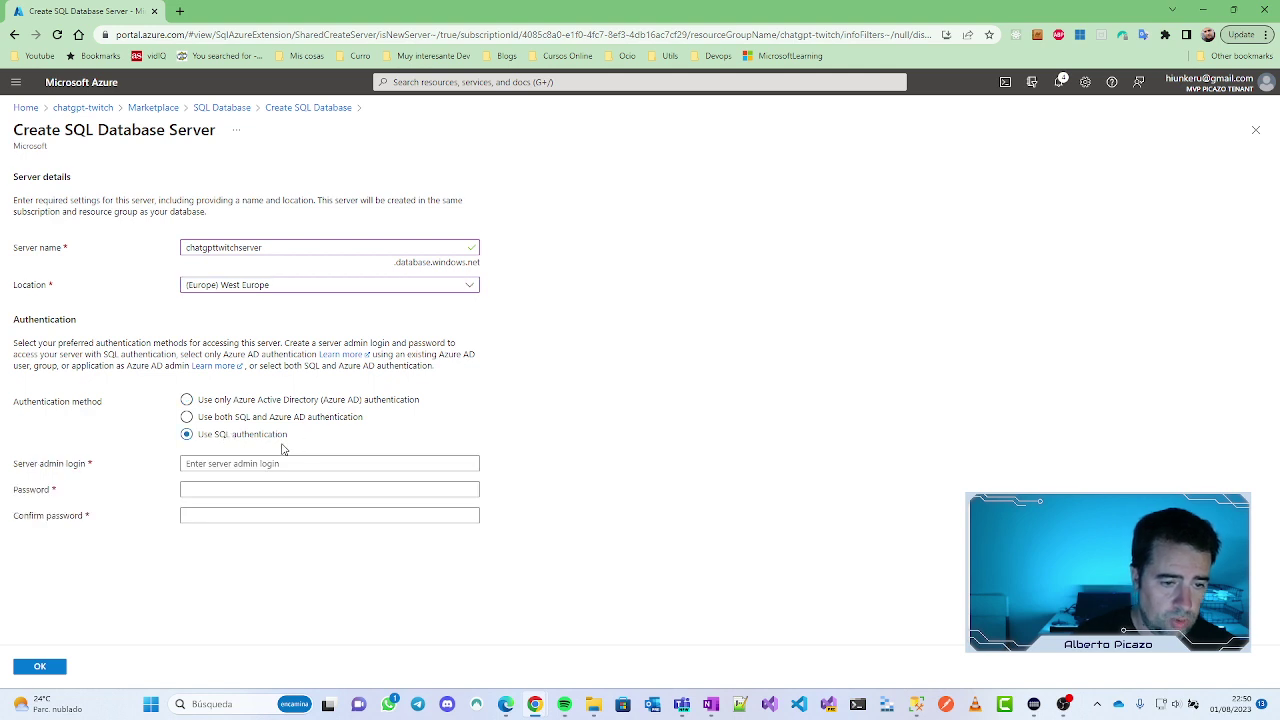
click(283, 463)
text(admin)
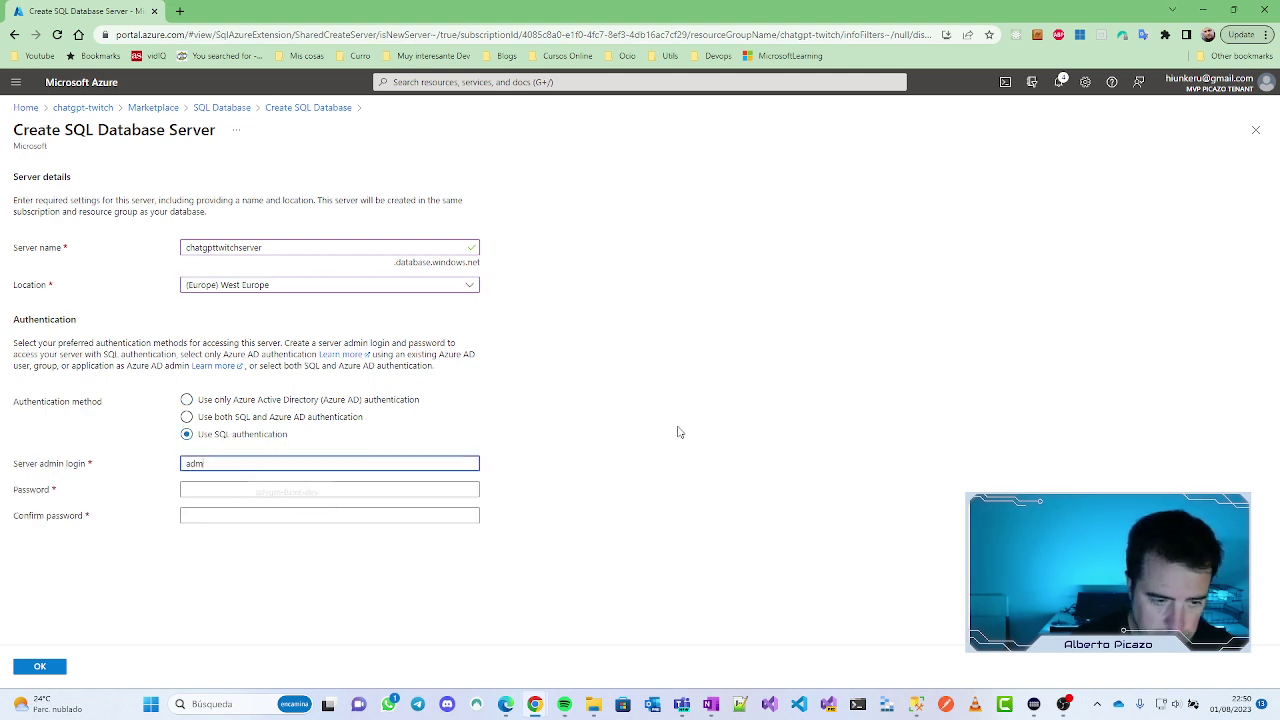
click(713, 711)
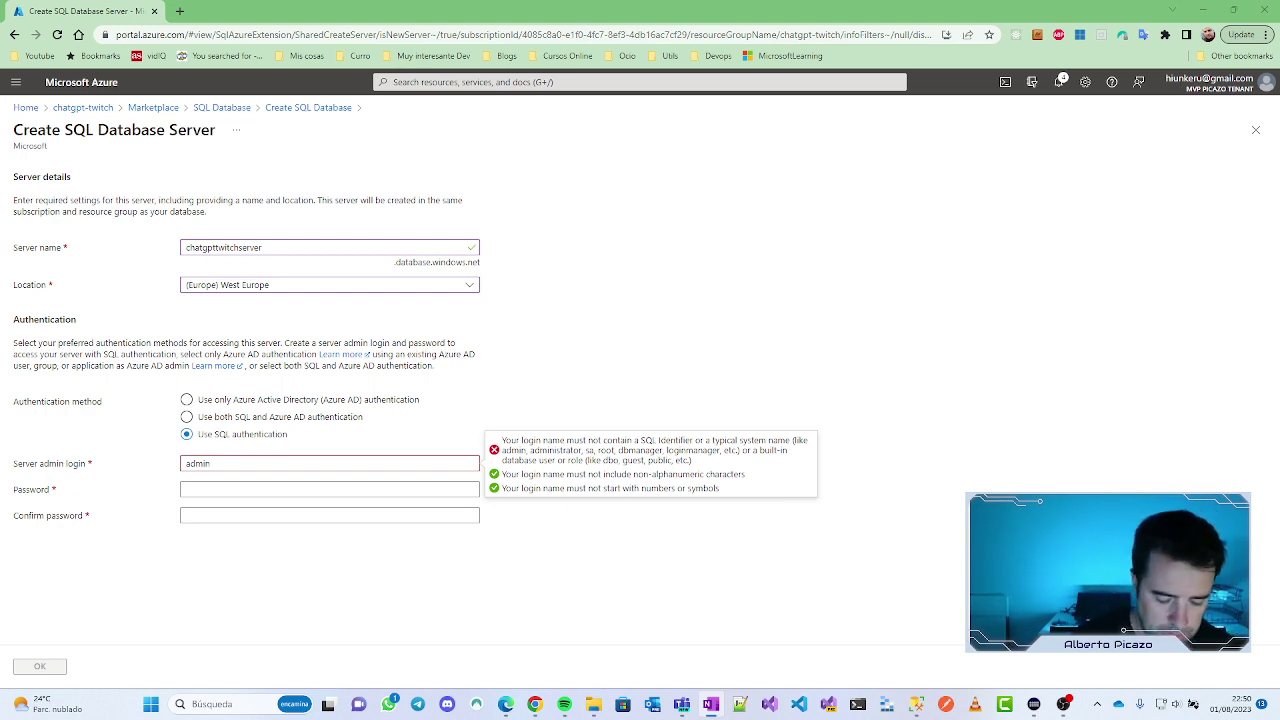
click(209, 489)
key(ctrl+v)
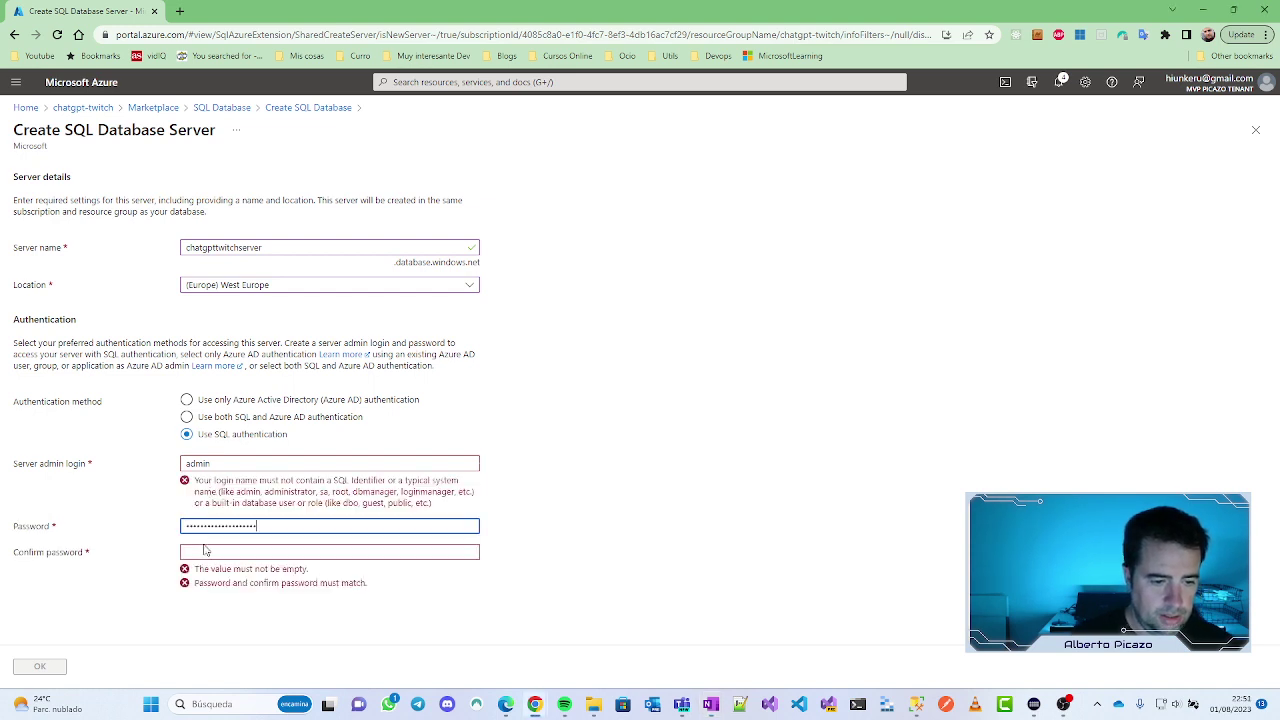
click(205, 550)
key(ctrl+v)
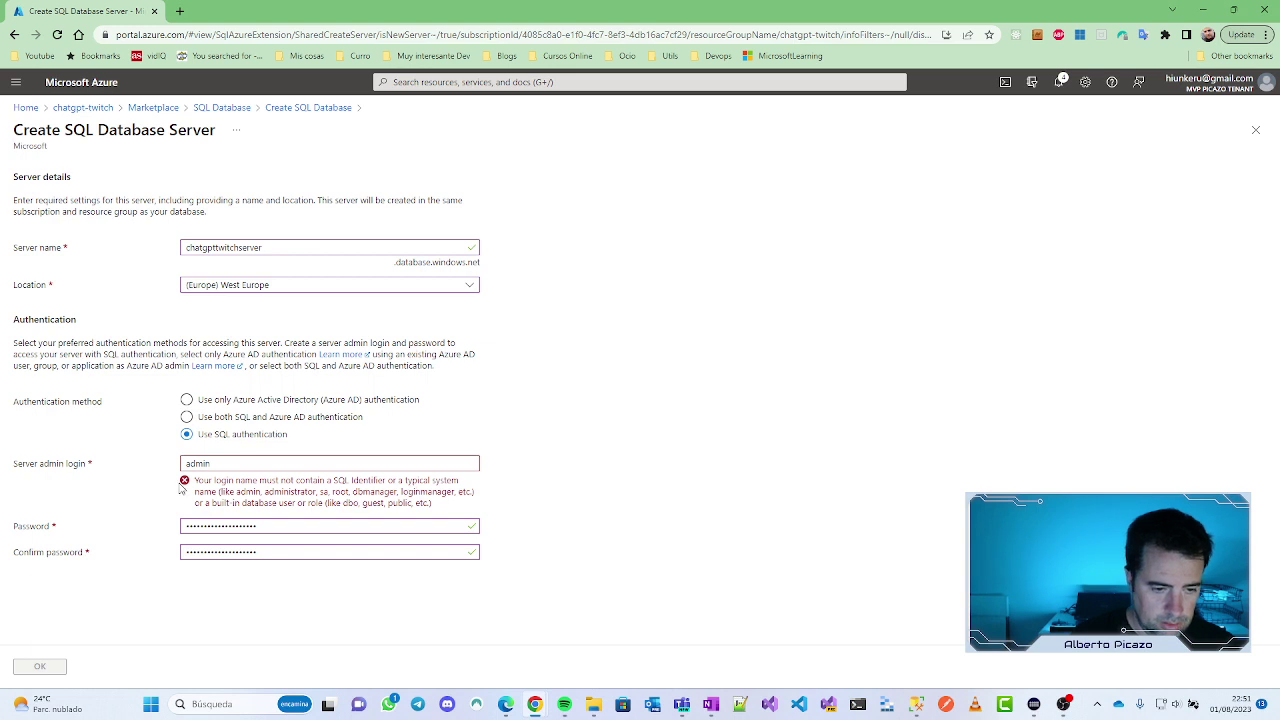
Step: Replace the rejected 'admin' login with a valid admin login name
drag(224, 465, 170, 466)
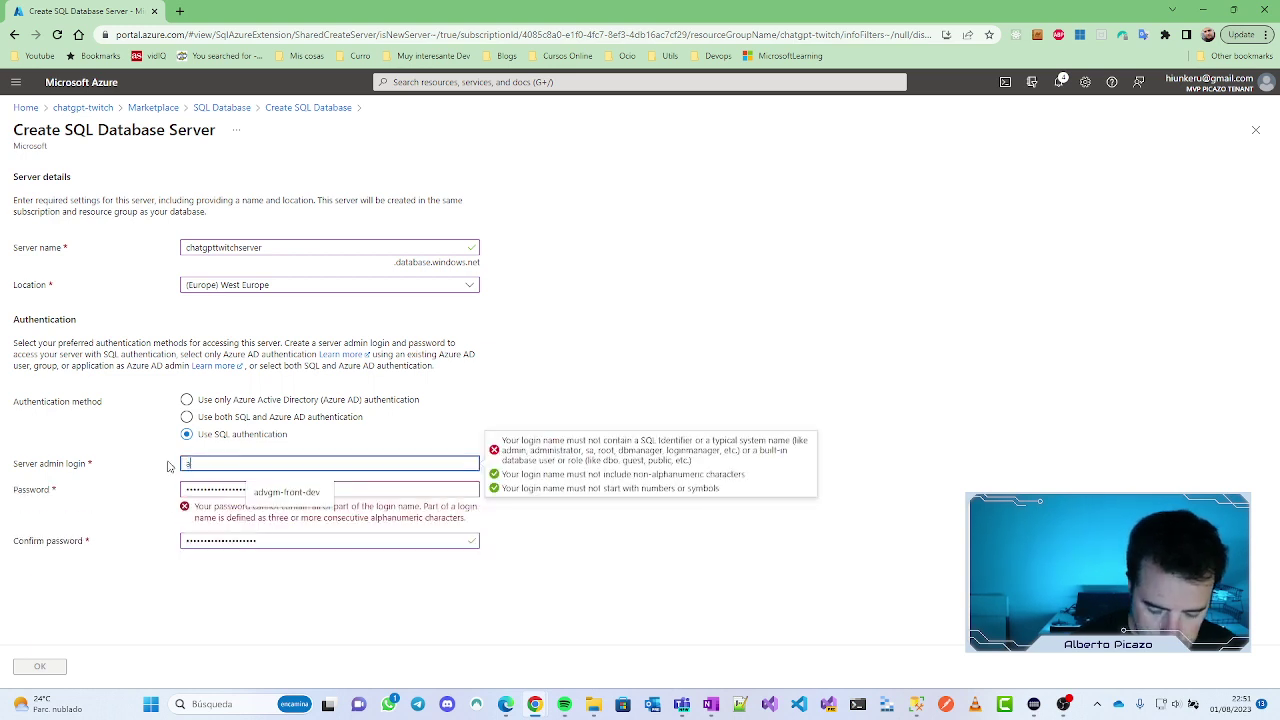
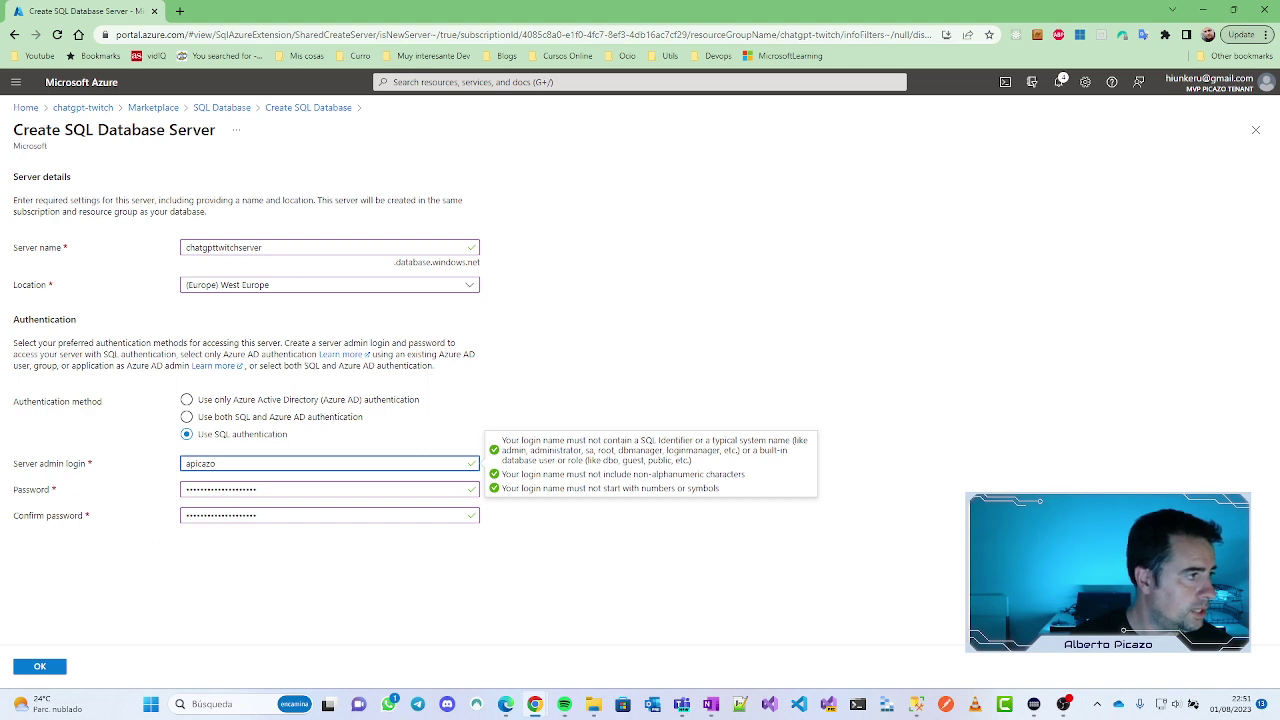
key(alt+Tab)
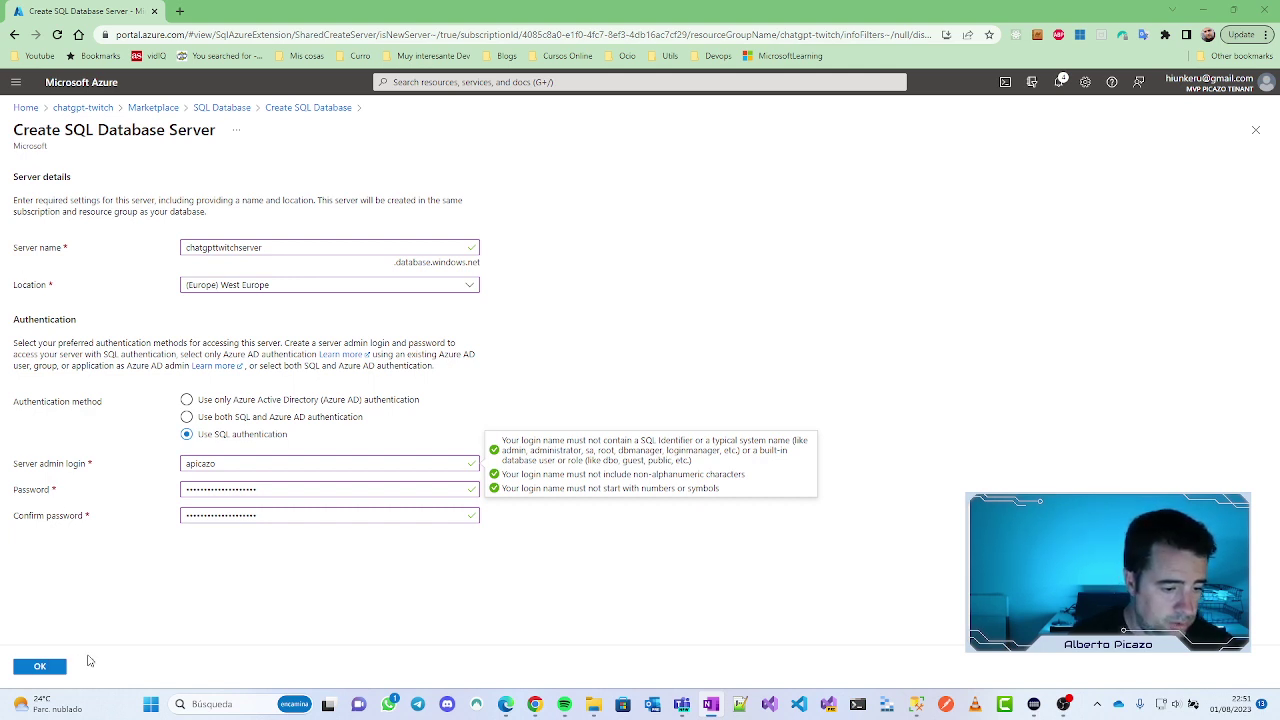
Step: Confirm chatgpttwitchserver as the server and choose locally-redundant backup storage
click(38, 666)
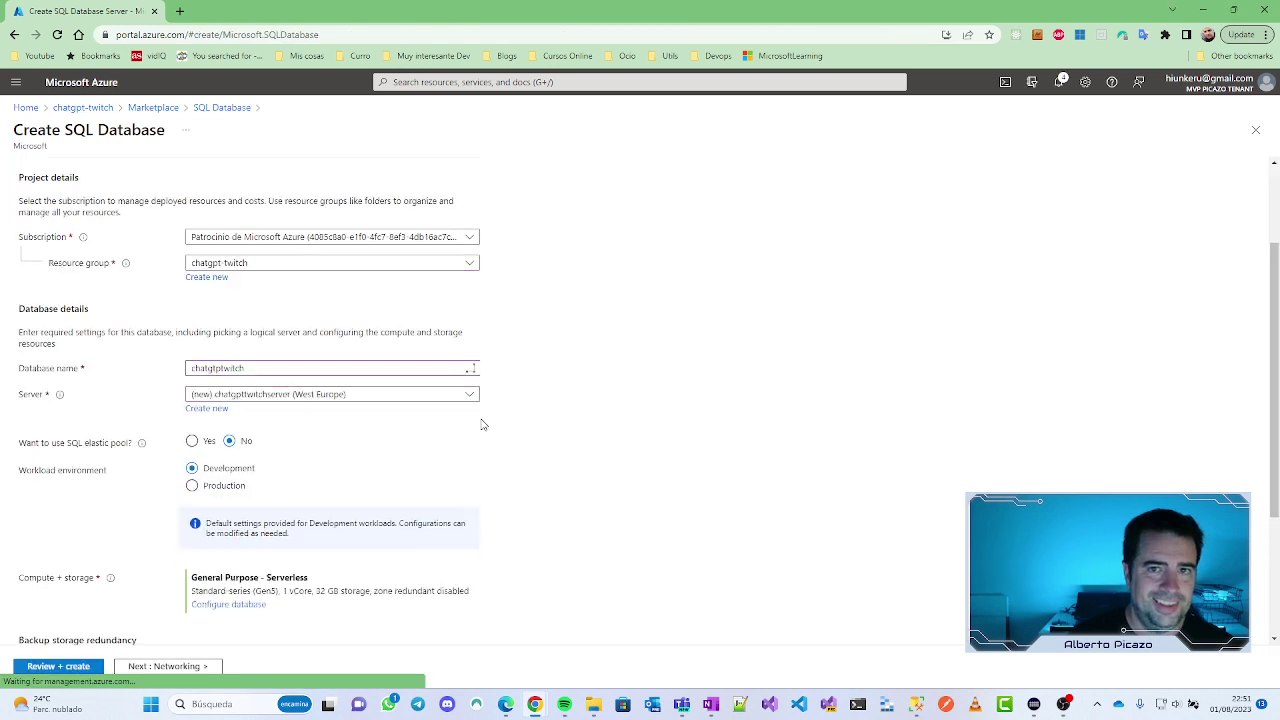
scroll(583, 352, down, 3)
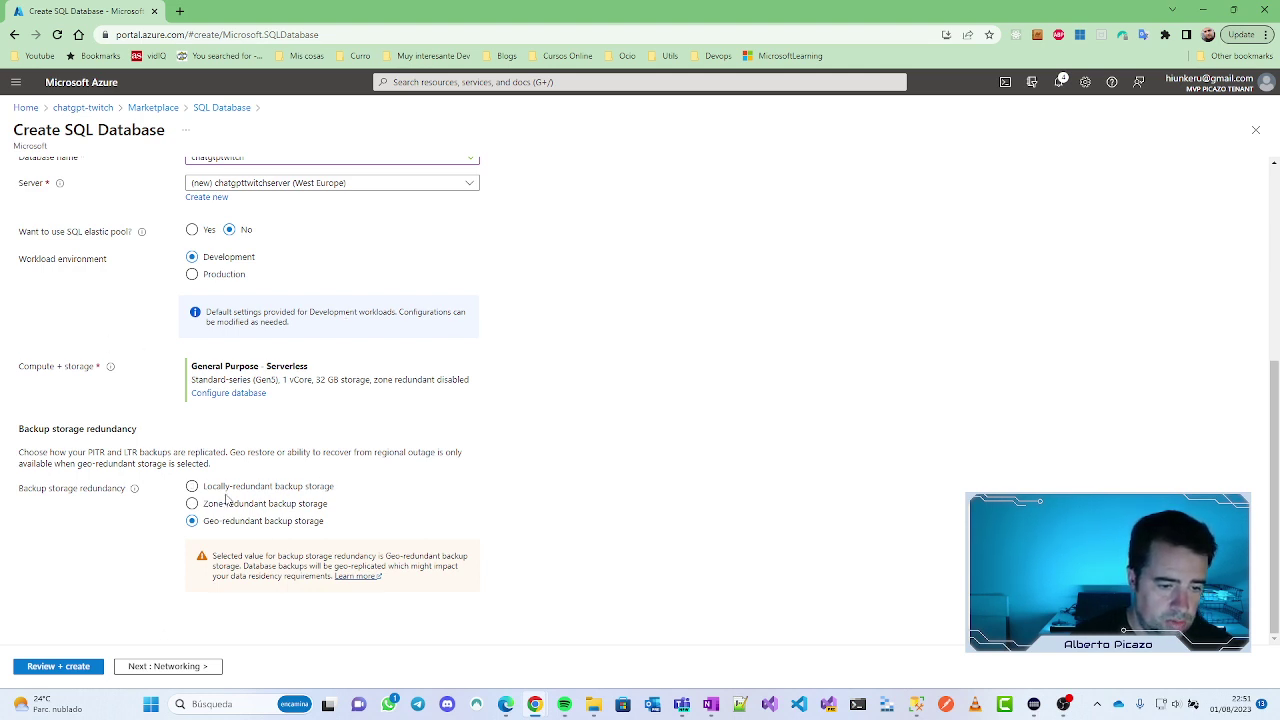
click(228, 487)
Step: Look over the rest of the database form, including Serverless compute, then return to ChatGPT
scroll(520, 451, up, 1)
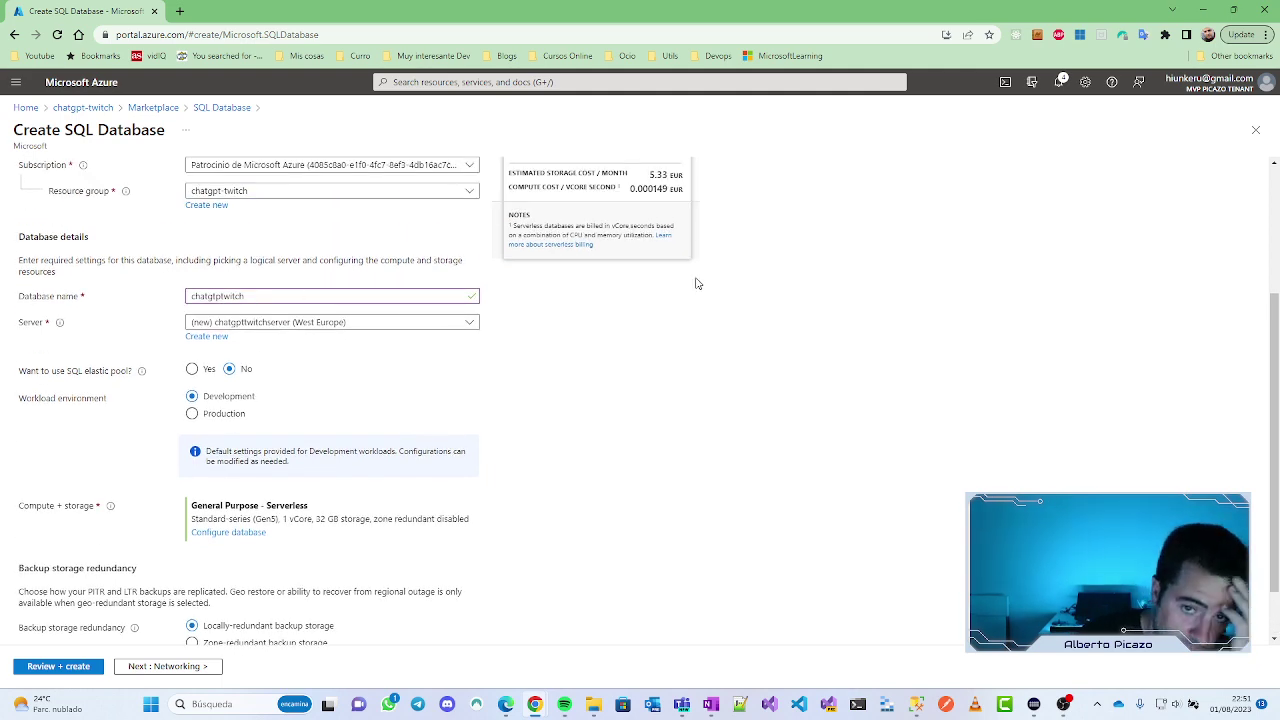
scroll(740, 286, up, 3)
scroll(500, 470, down, 4)
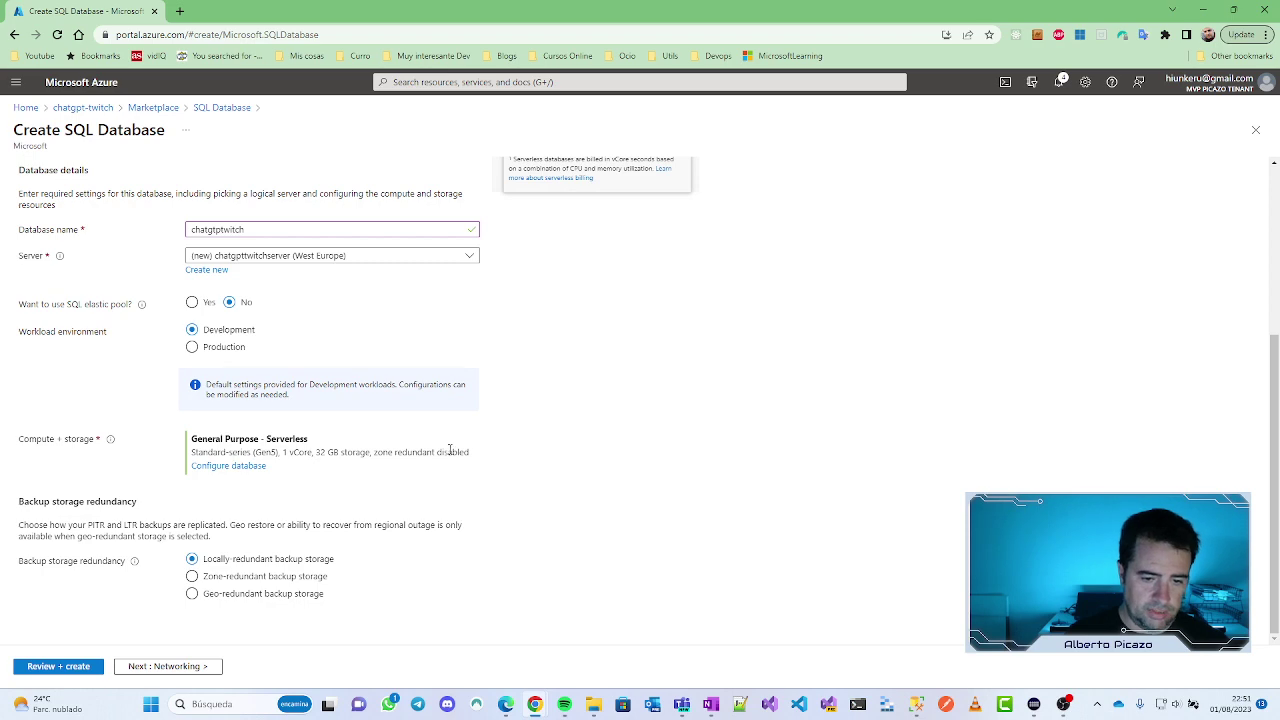
scroll(706, 180, up, 3)
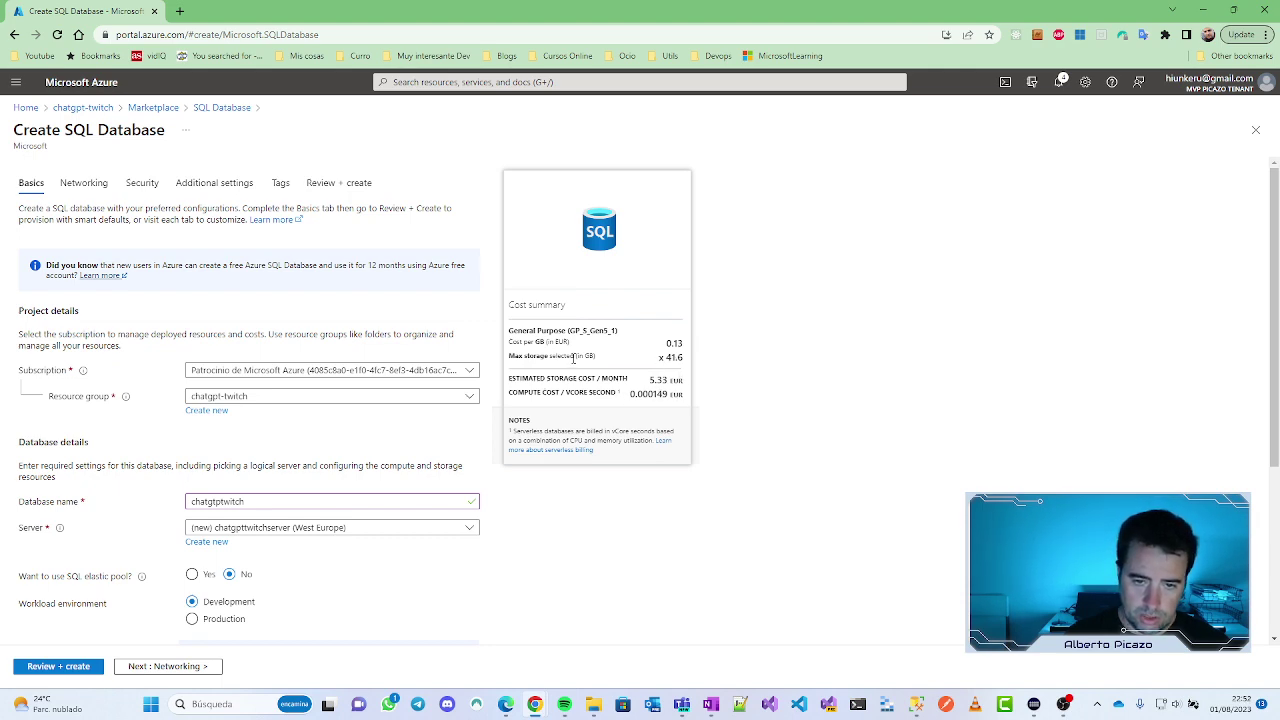
scroll(508, 377, down, 1)
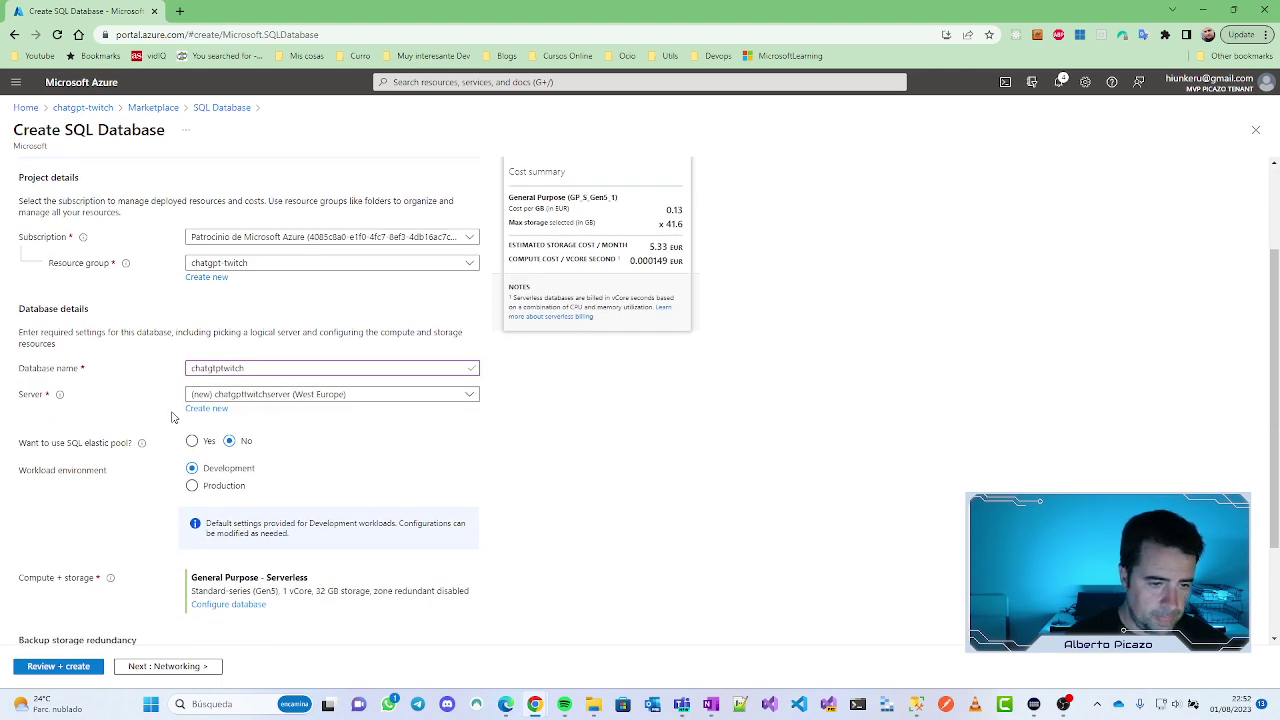
scroll(359, 424, down, 1)
scroll(359, 424, down, 1)
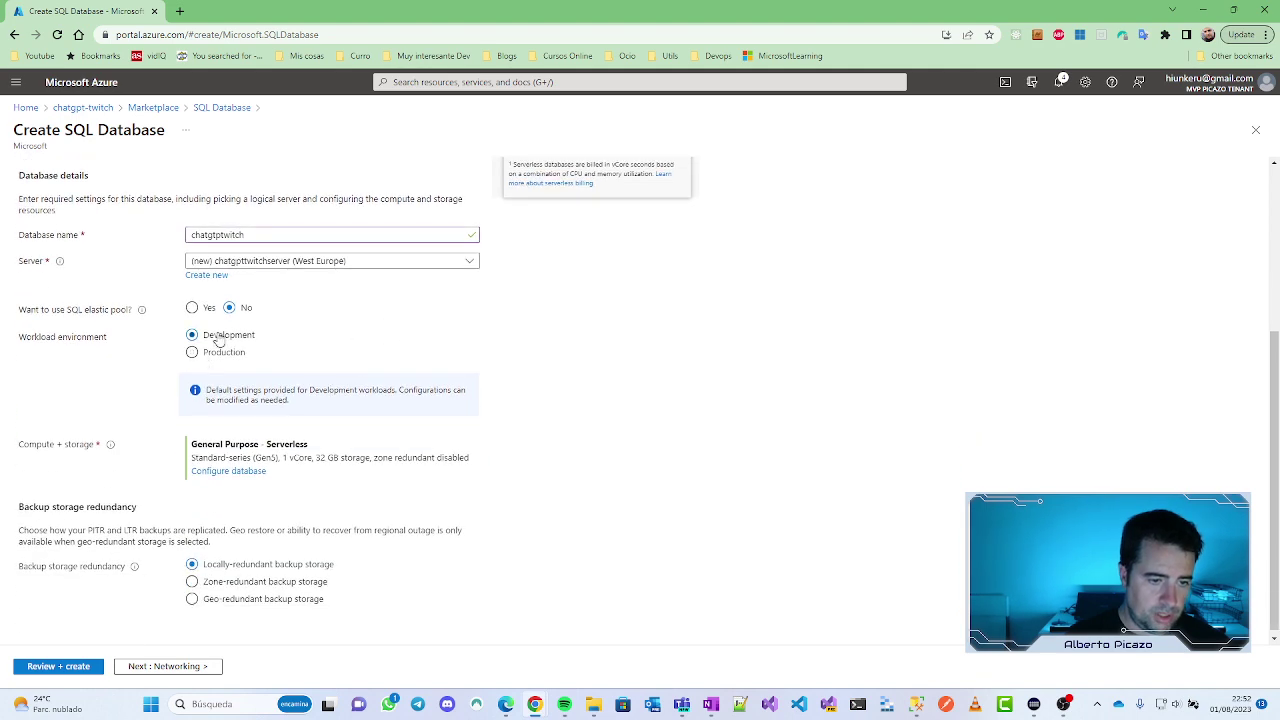
scroll(580, 403, down, 1)
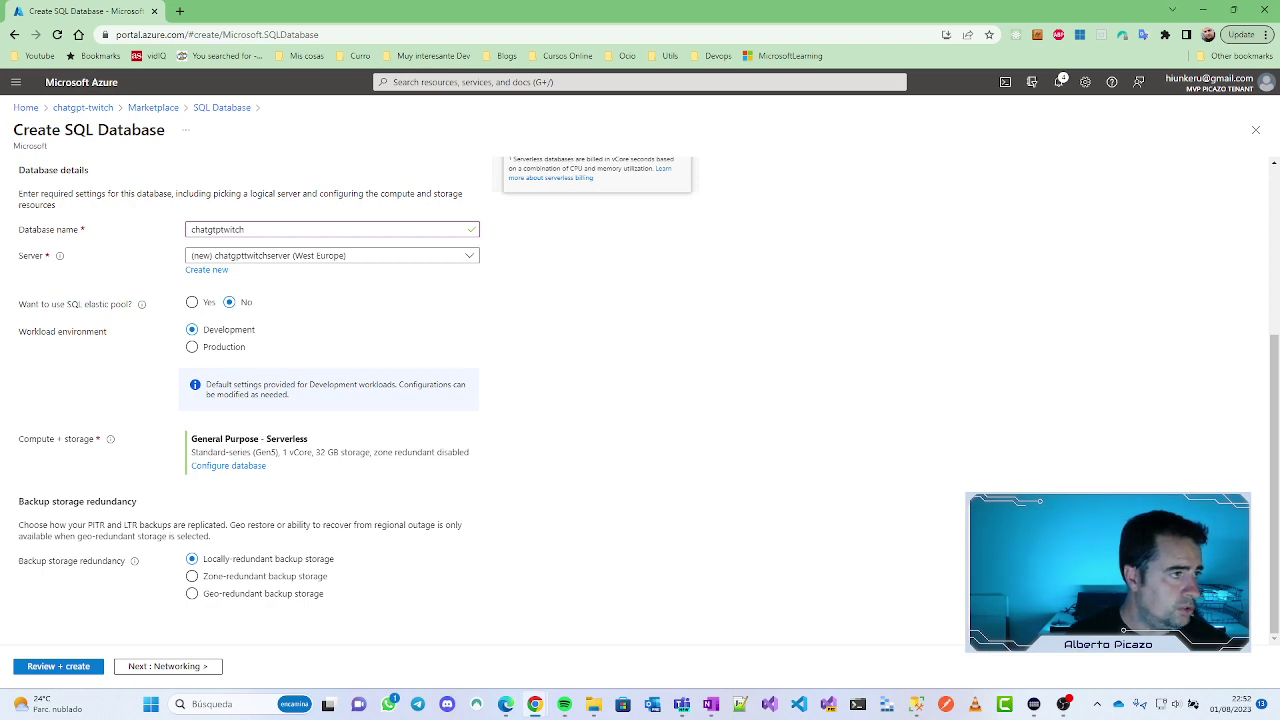
key(alt+Tab)
double_click(688, 96)
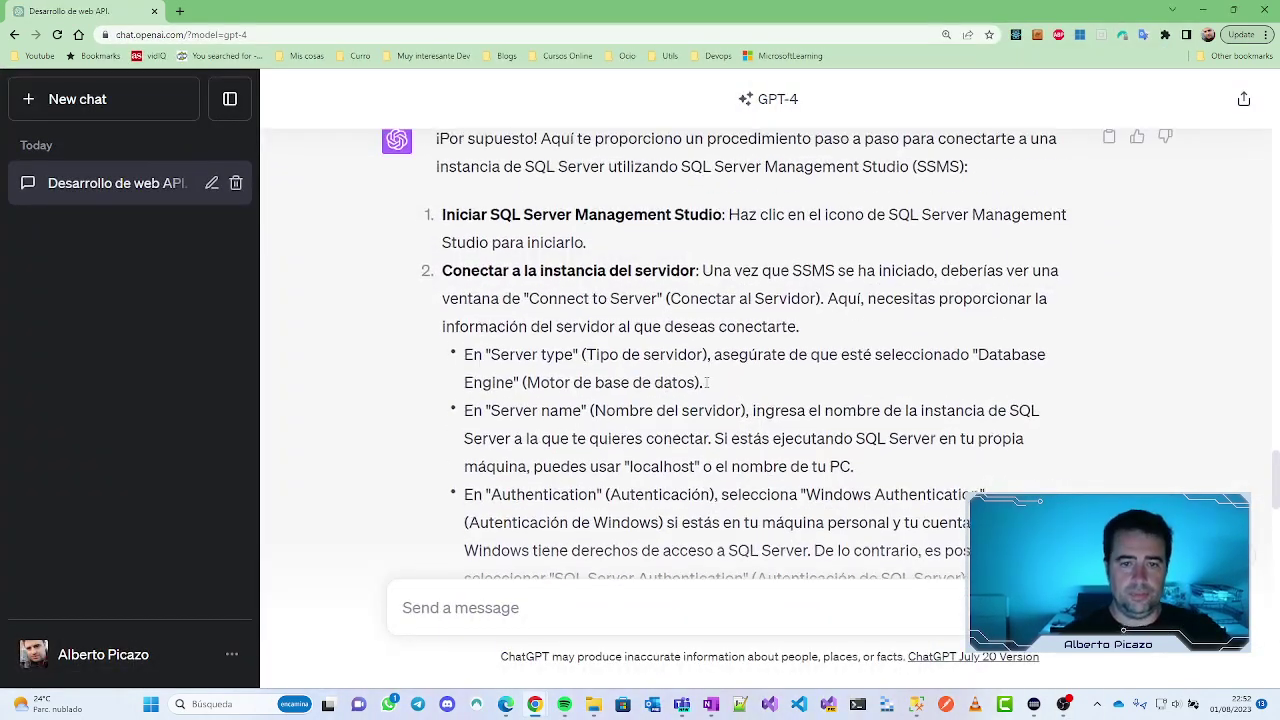
scroll(647, 329, down, 15)
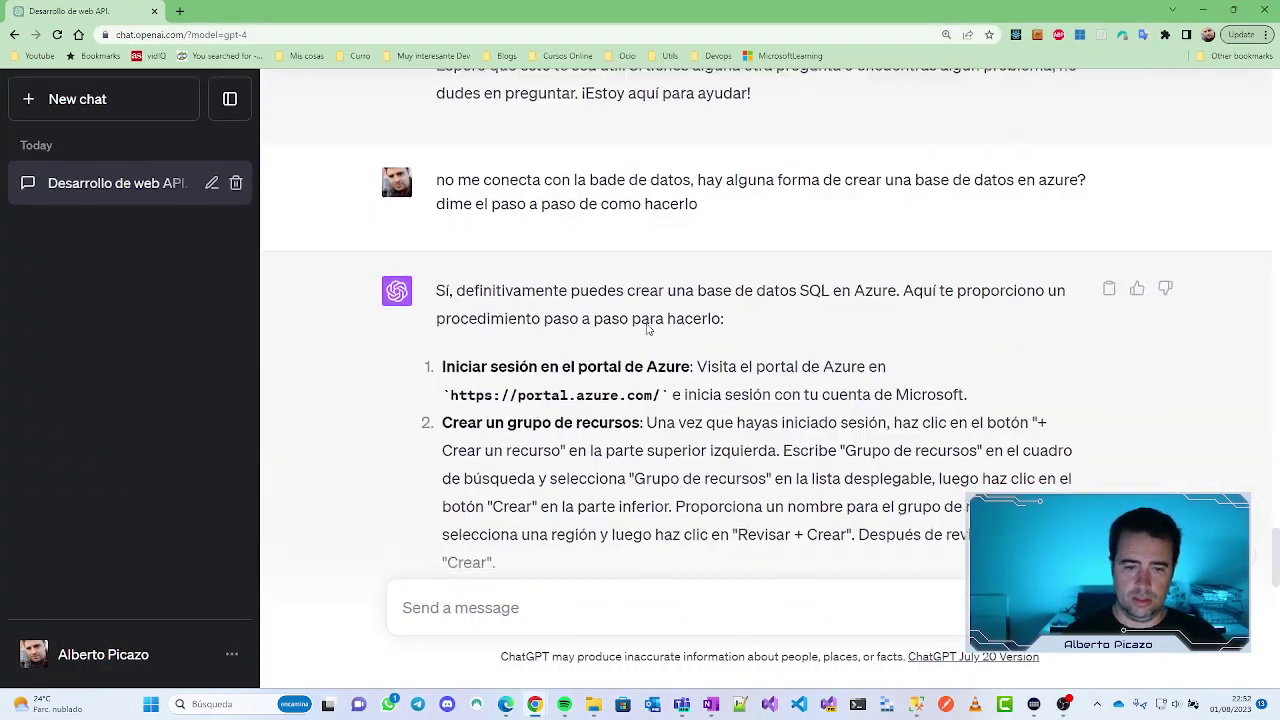
scroll(483, 299, down, 2)
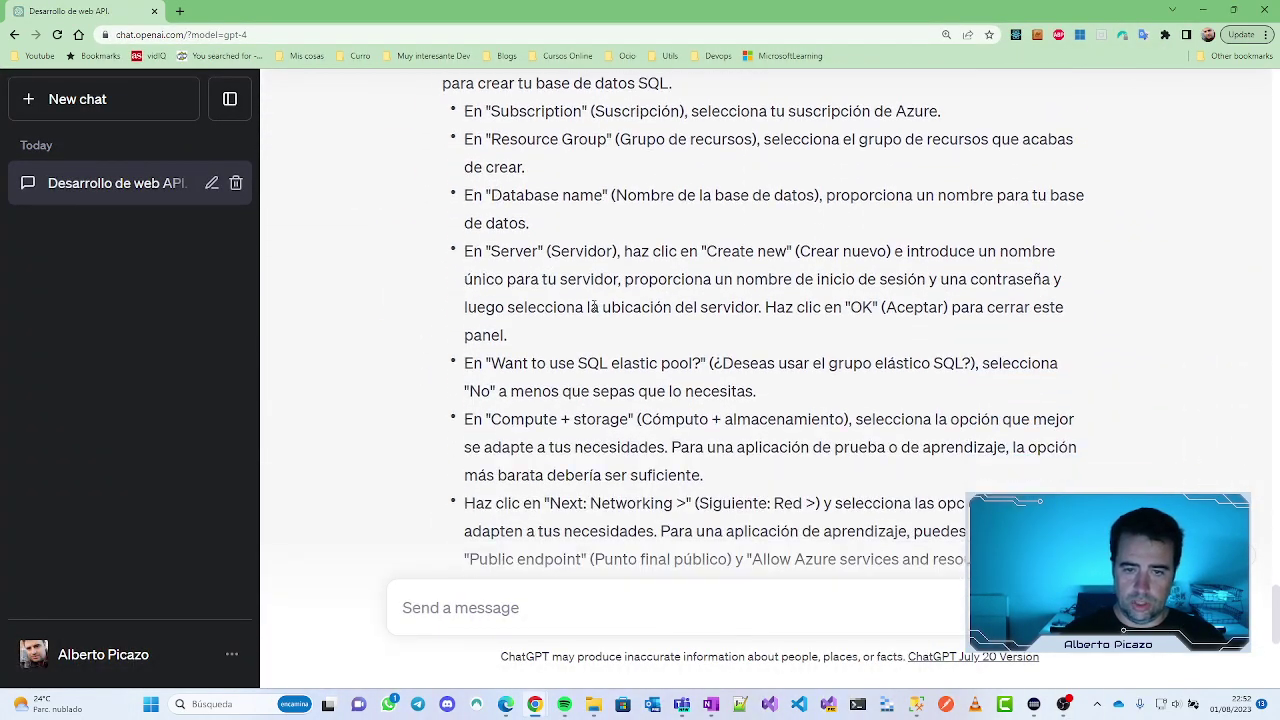
scroll(516, 264, down, 2)
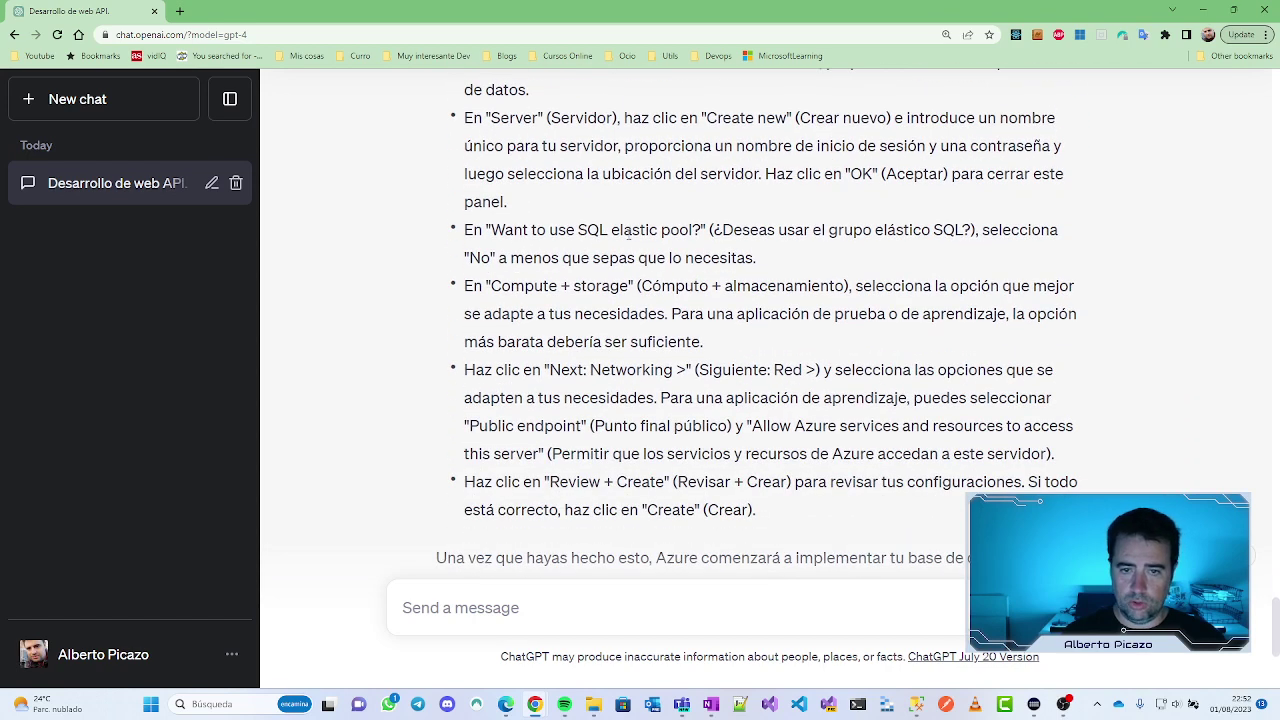
double_click(482, 258)
click(628, 287)
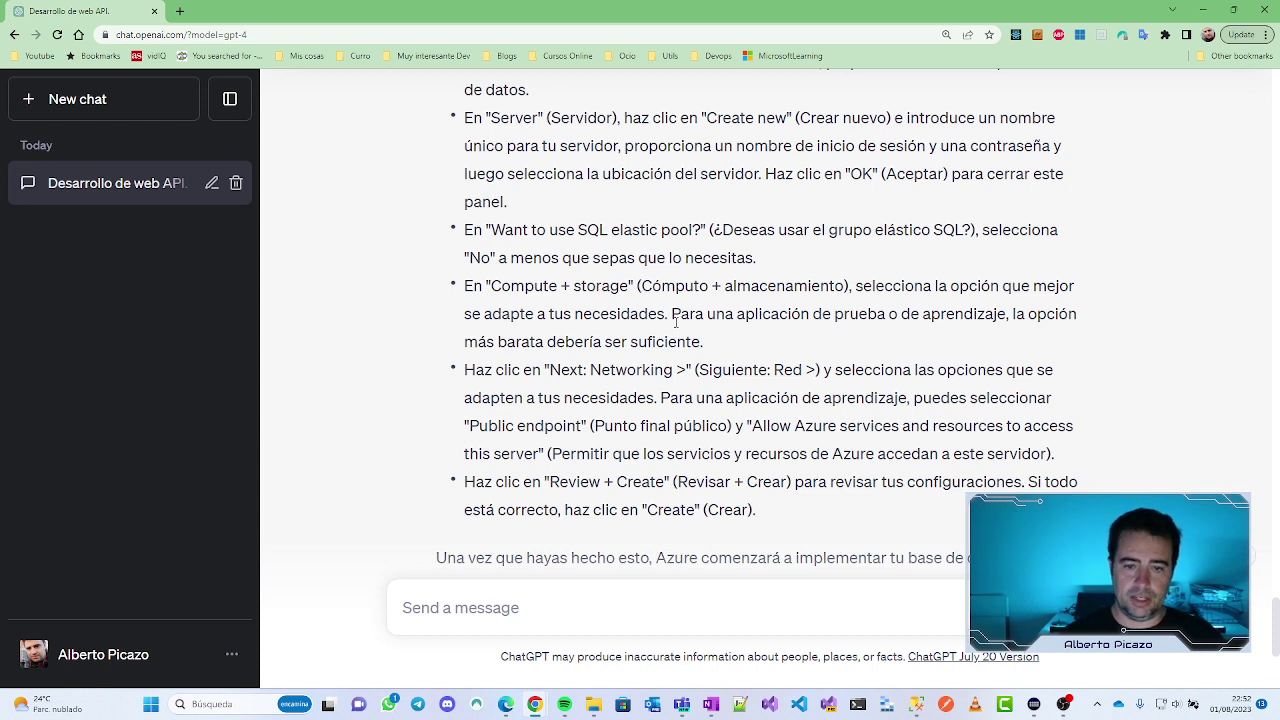
drag(704, 342, 631, 342)
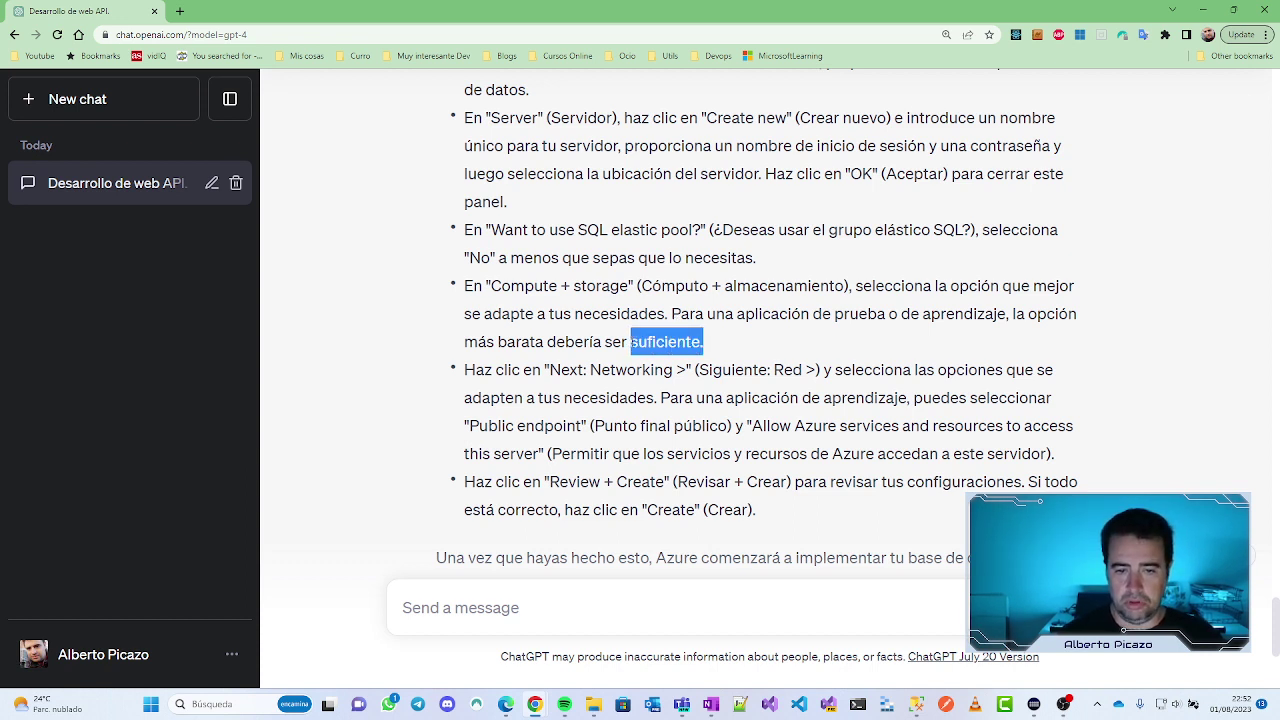
click(631, 381)
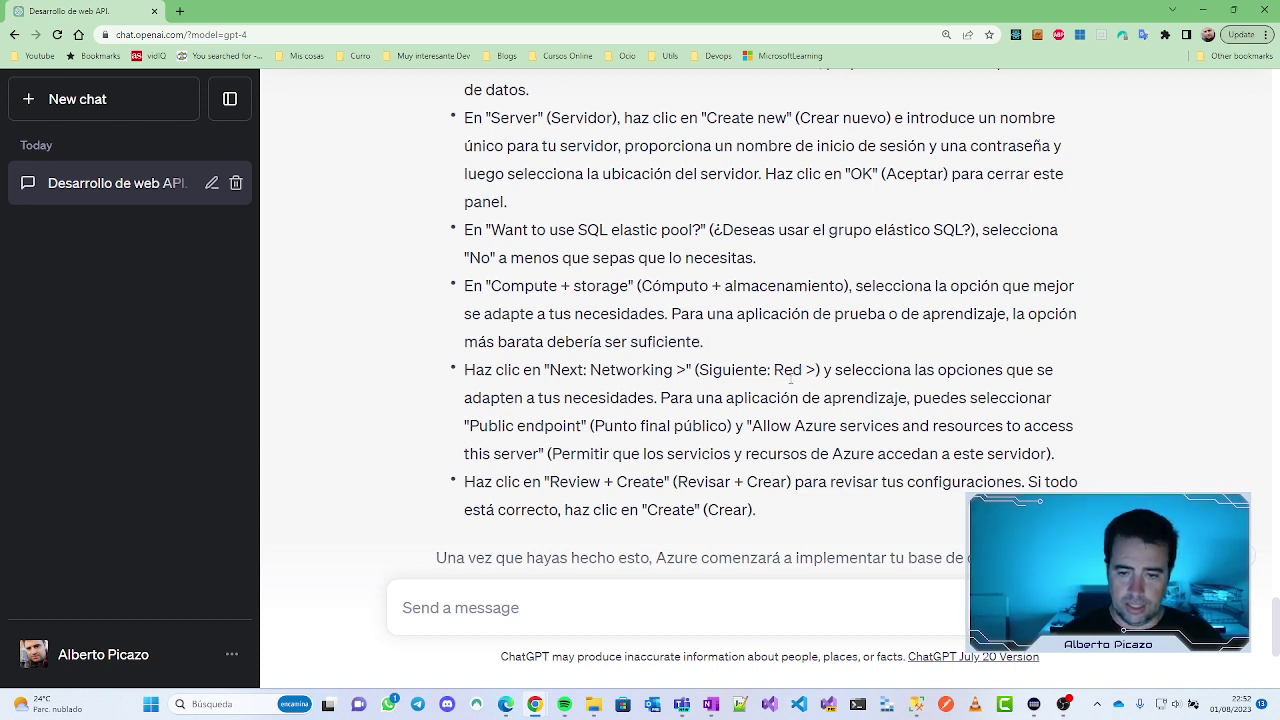
scroll(791, 378, down, 1)
scroll(521, 413, down, 2)
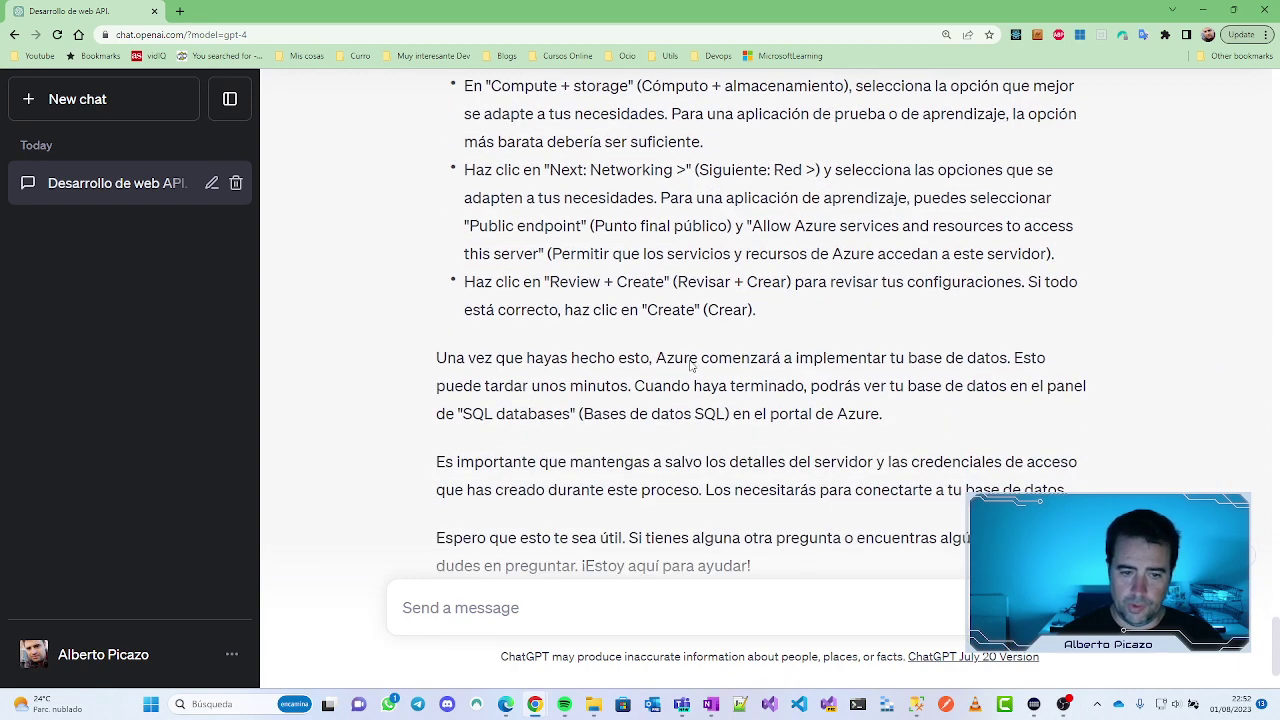
scroll(663, 296, down, 2)
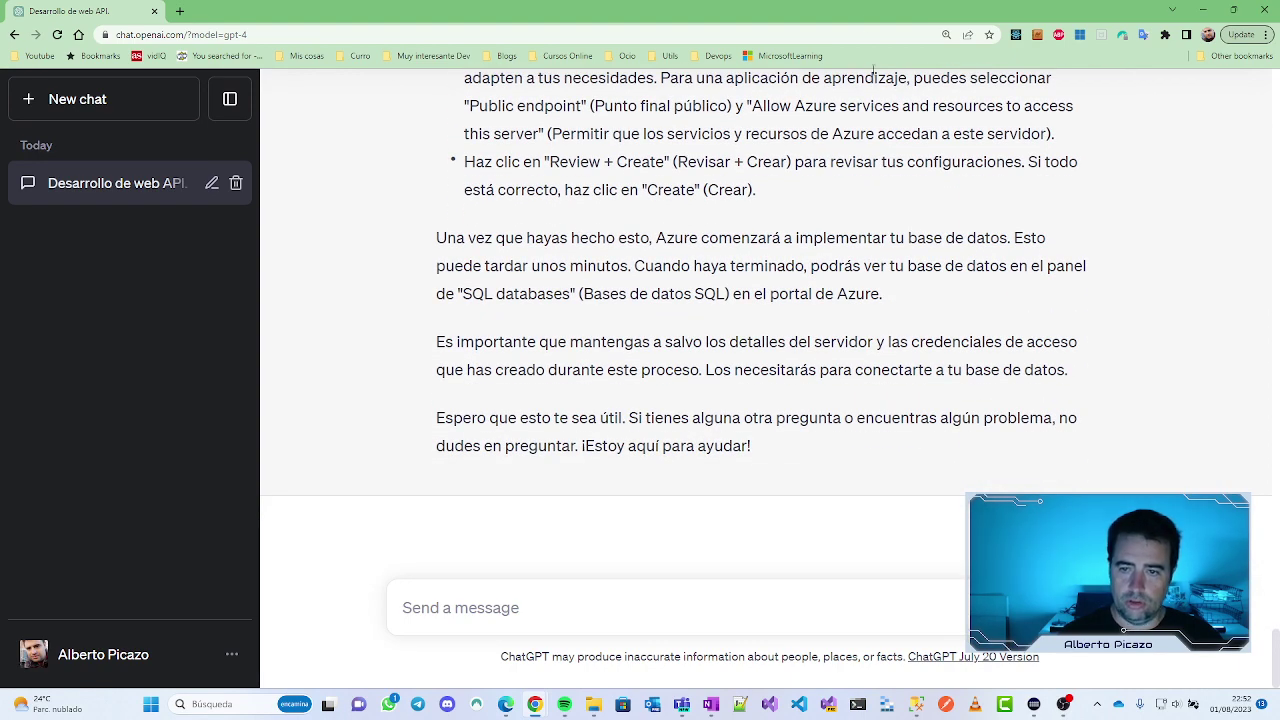
key(alt+Tab)
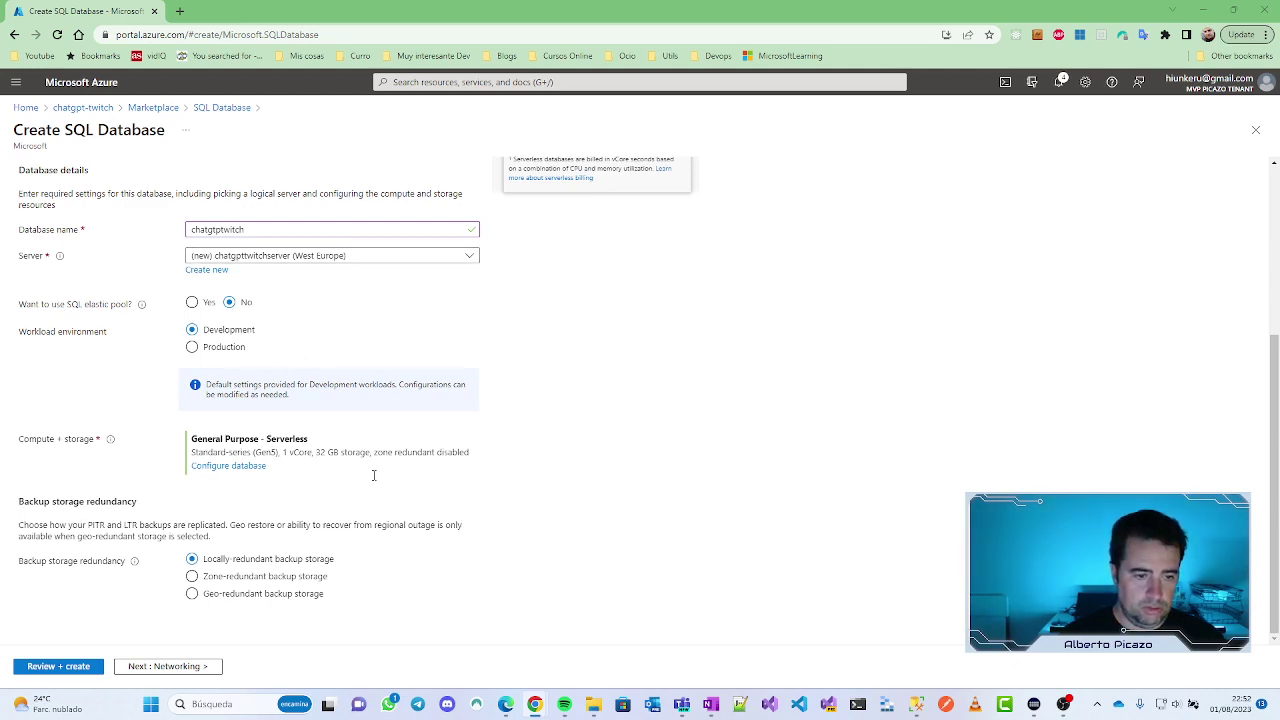
Step: Review and create the chatgpttwitch database, then follow the deployment in Notifications until complete
click(45, 664)
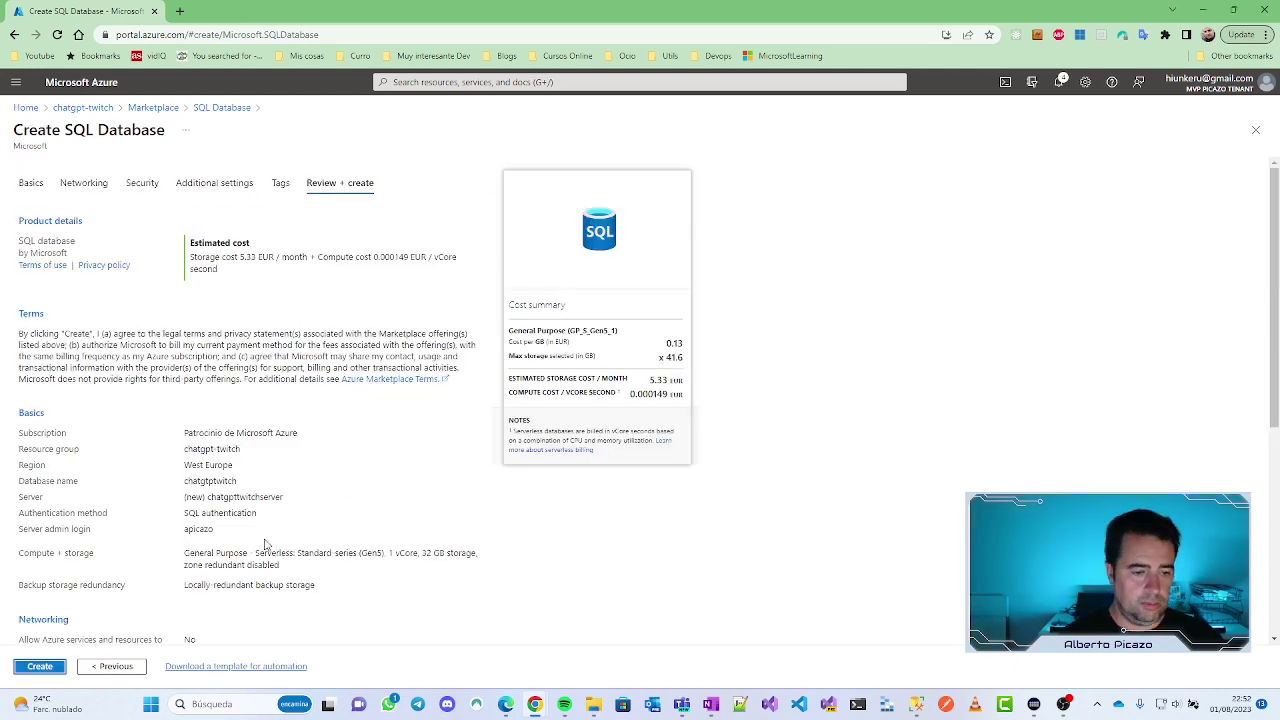
scroll(265, 543, down, 1)
click(40, 666)
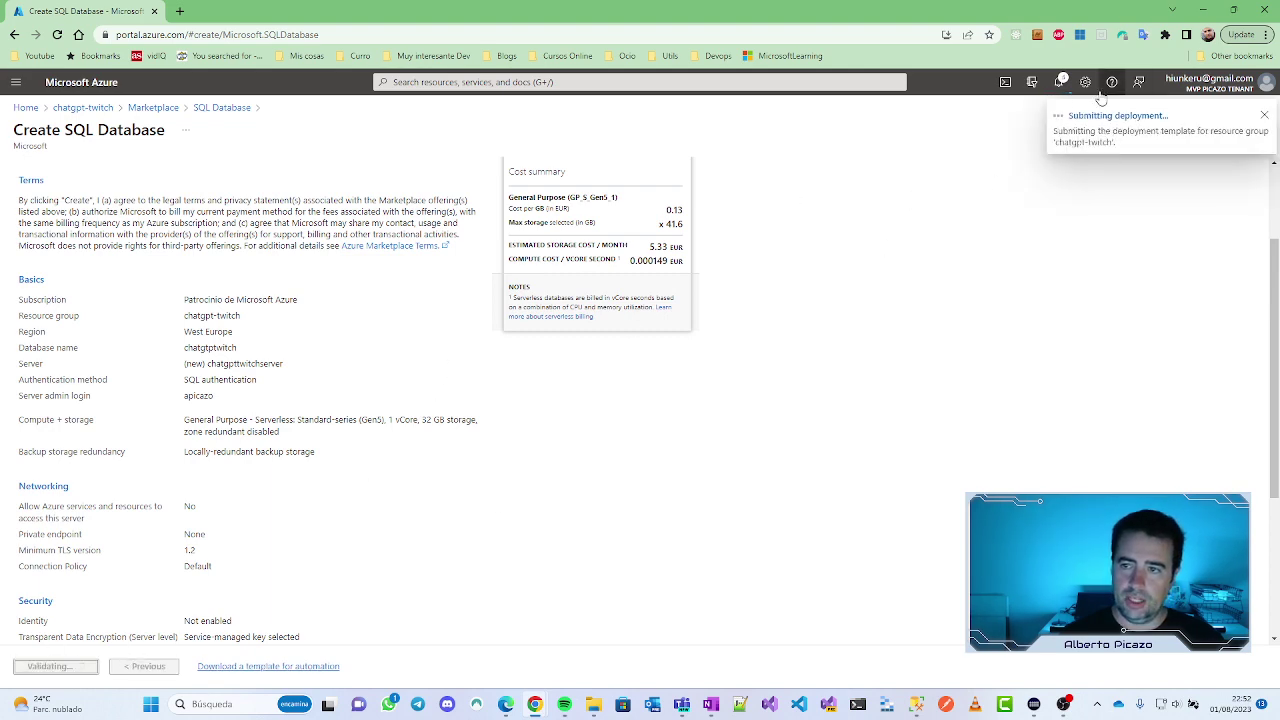
click(1058, 82)
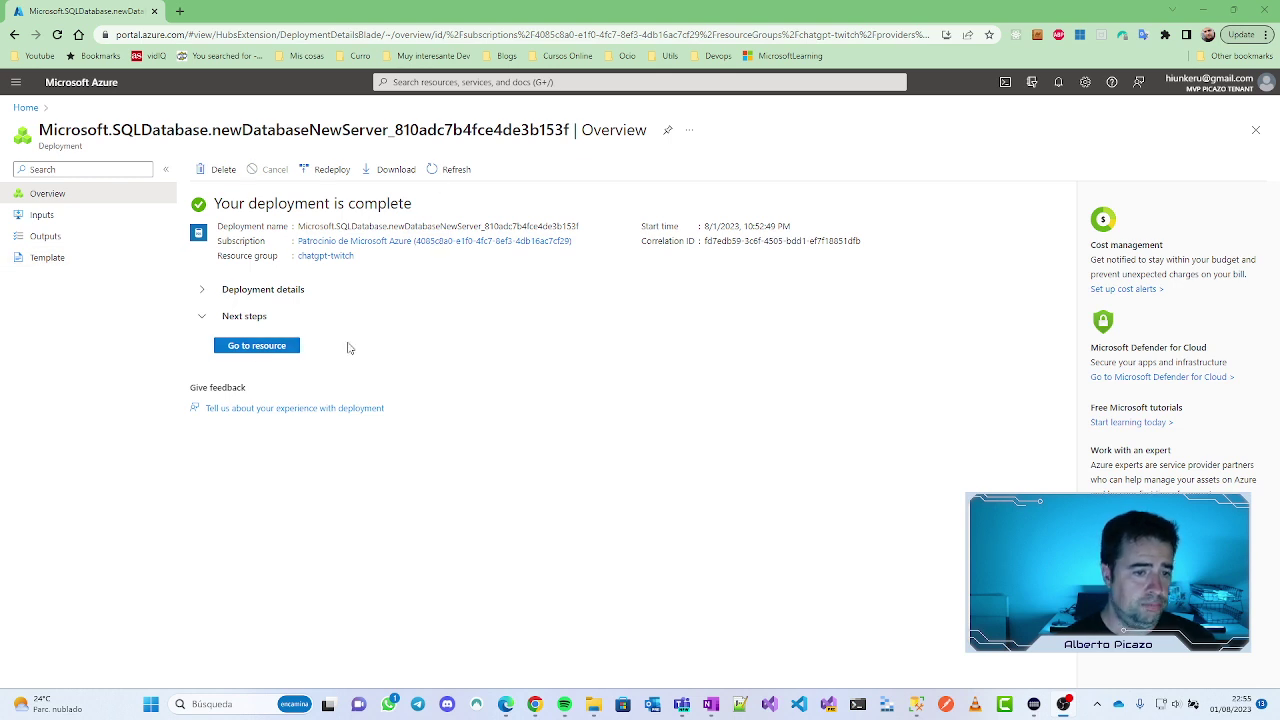
Step: Go to the new chatgpttwitch database's Overview page from the finished deployment
click(256, 345)
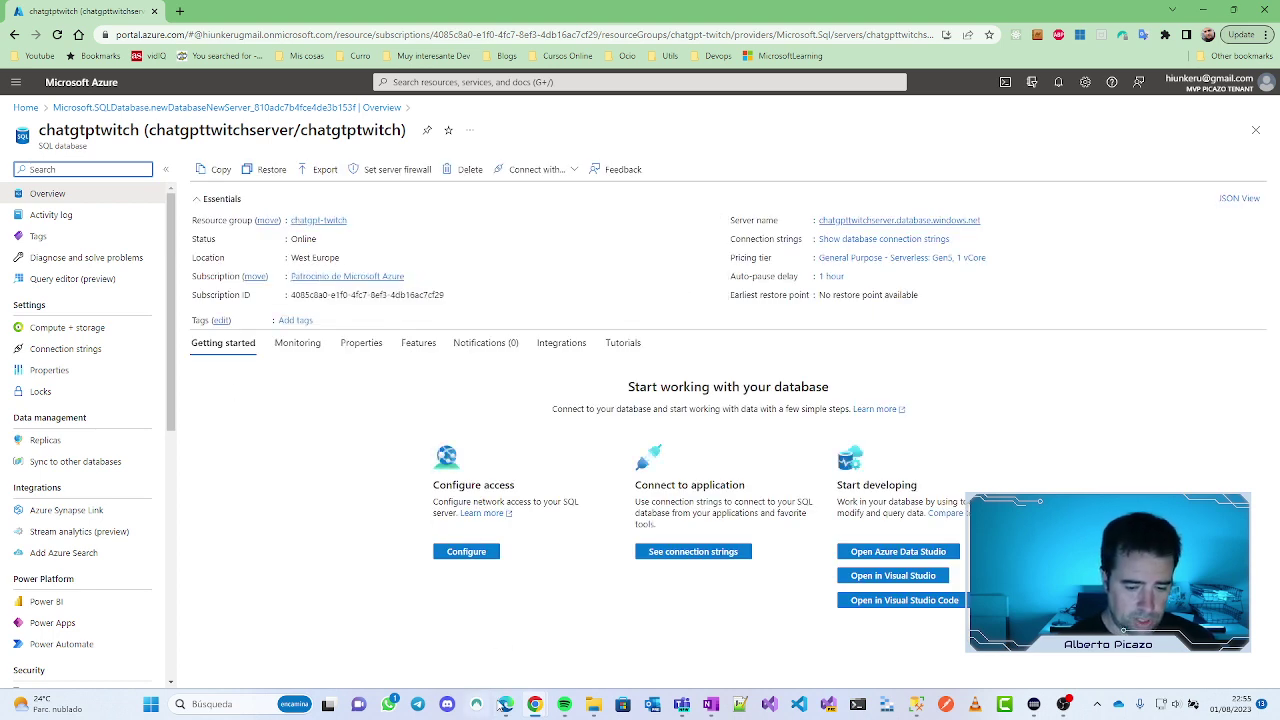
mouse_move(531, 706)
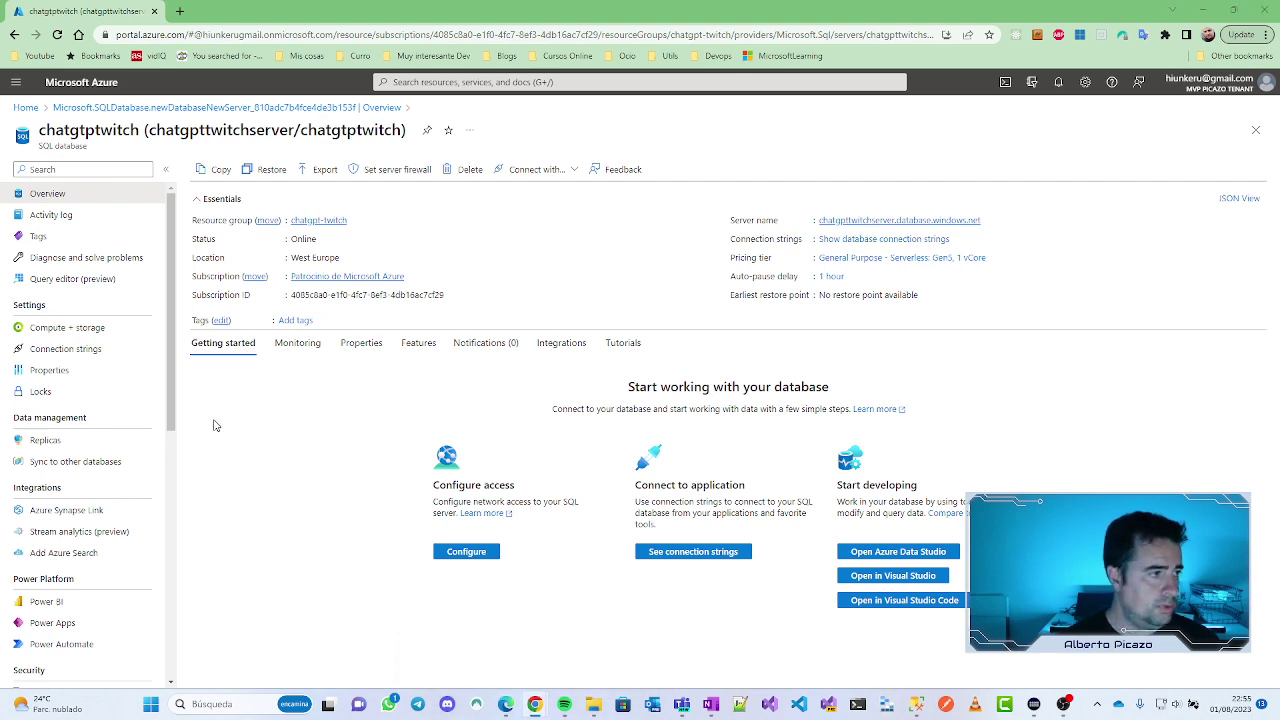
Step: Ask ChatGPT 'ya tengo la base de datos créada en azure, como puedo conectar ahora mi base de datos'
key(alt+Tab)
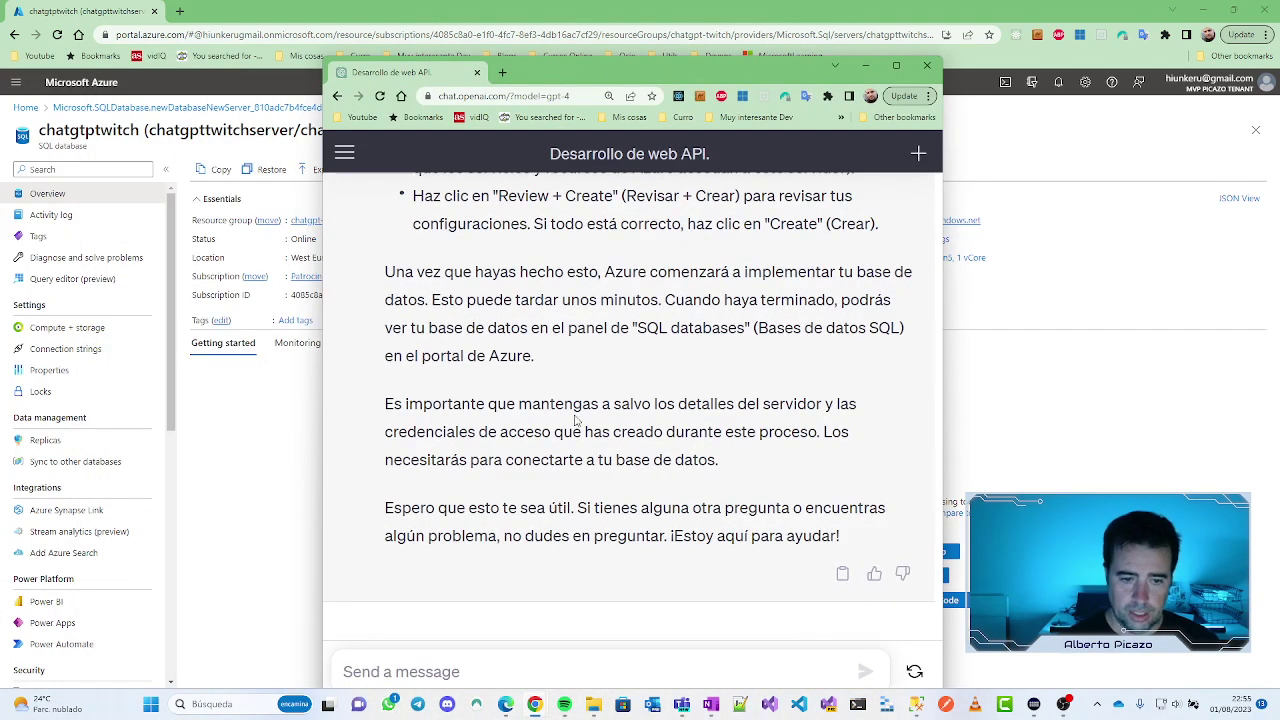
scroll(570, 410, up, 1)
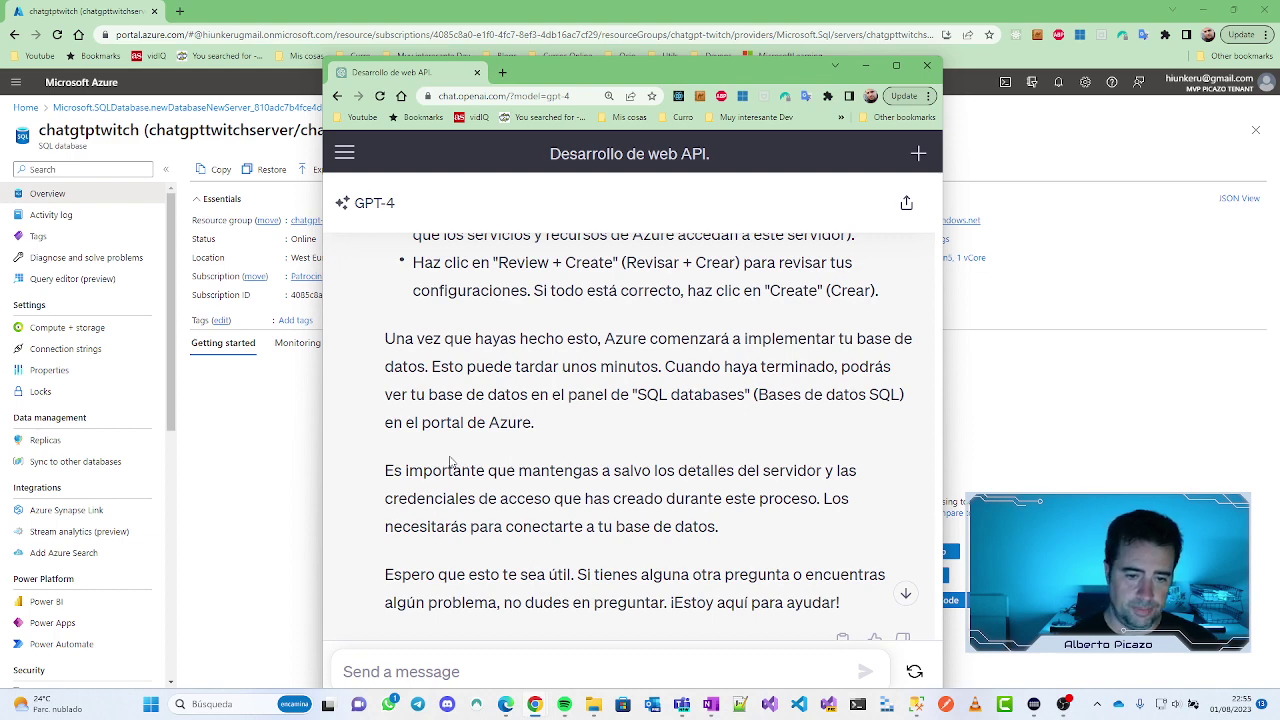
scroll(451, 462, down, 2)
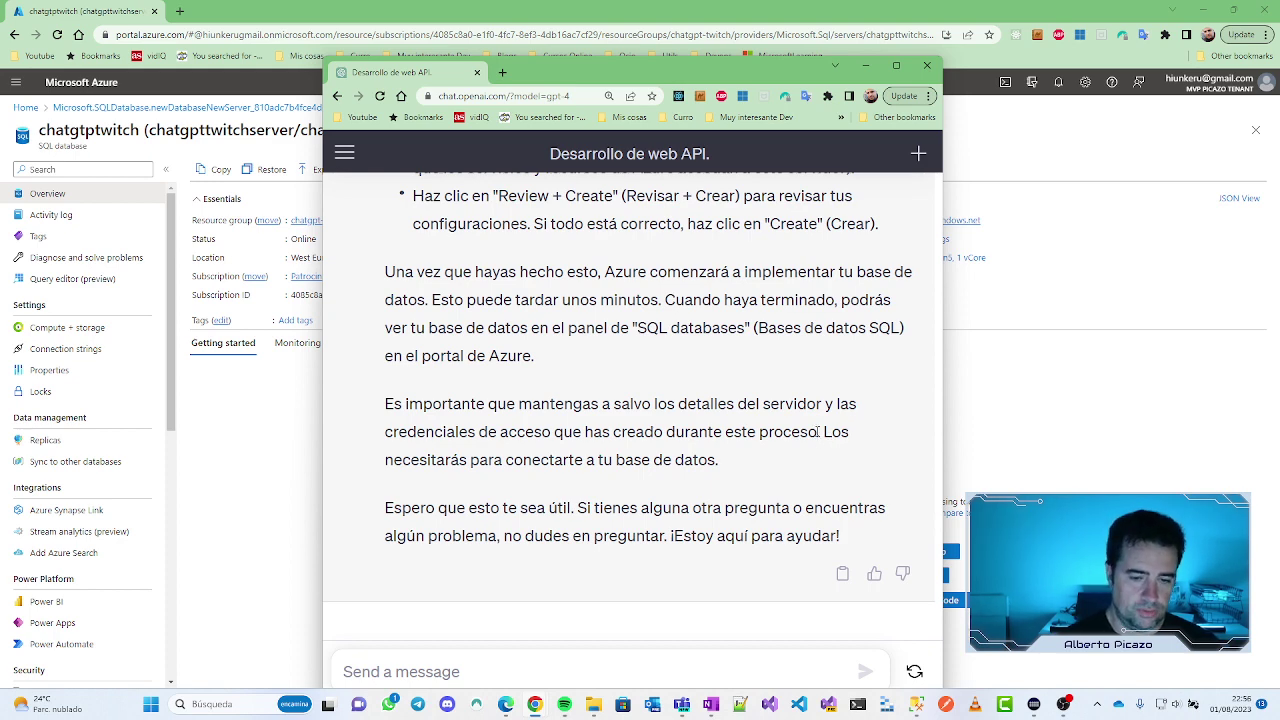
scroll(703, 425, up, 4)
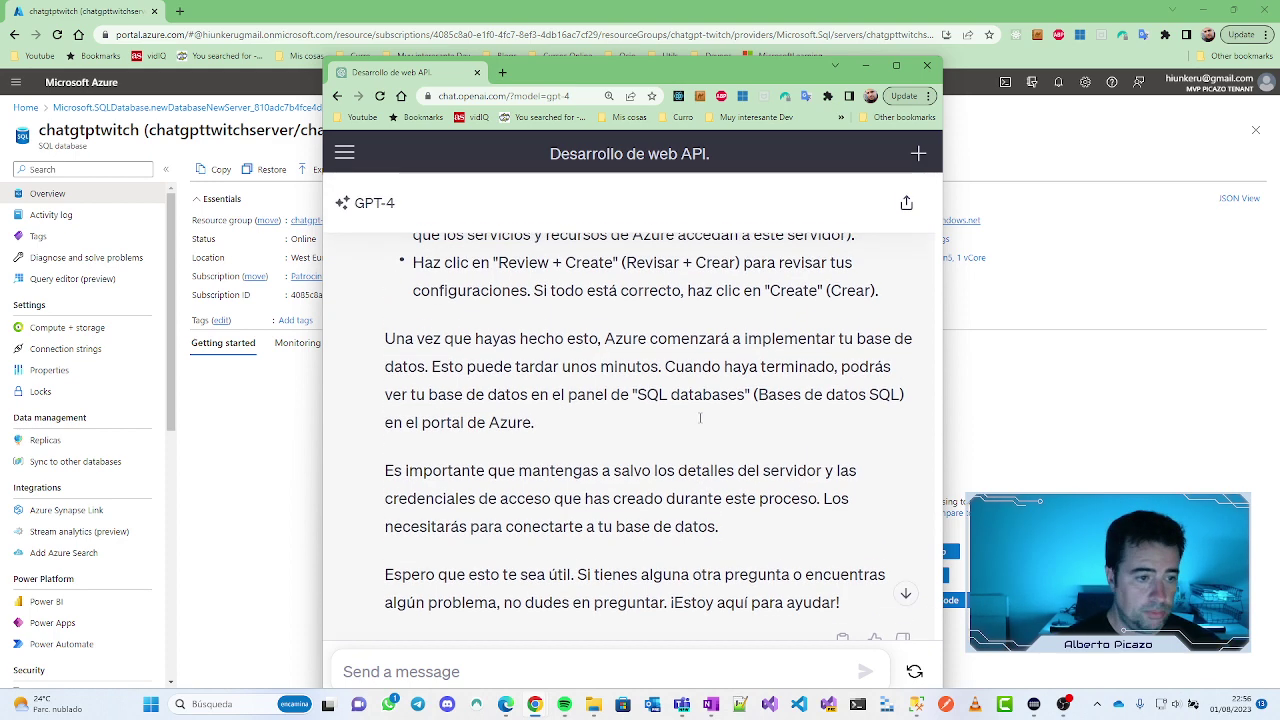
scroll(643, 296, up, 1)
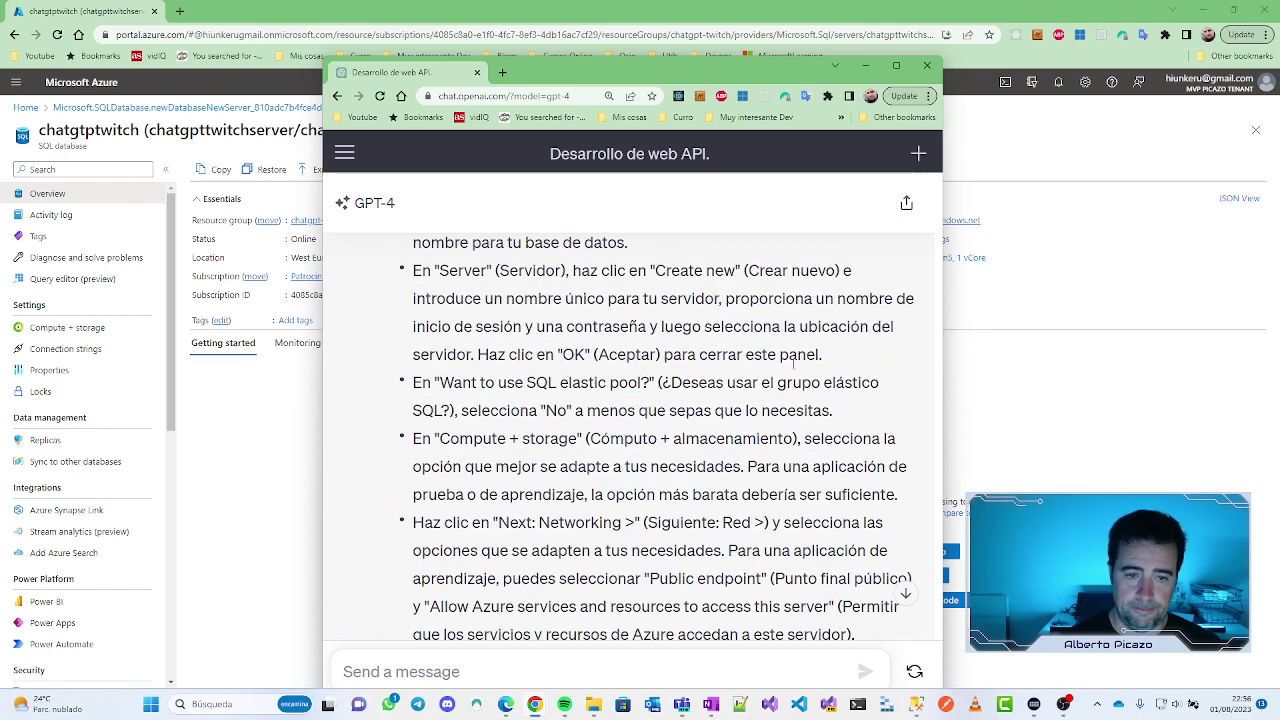
scroll(643, 369, down, 4)
scroll(643, 369, up, 3)
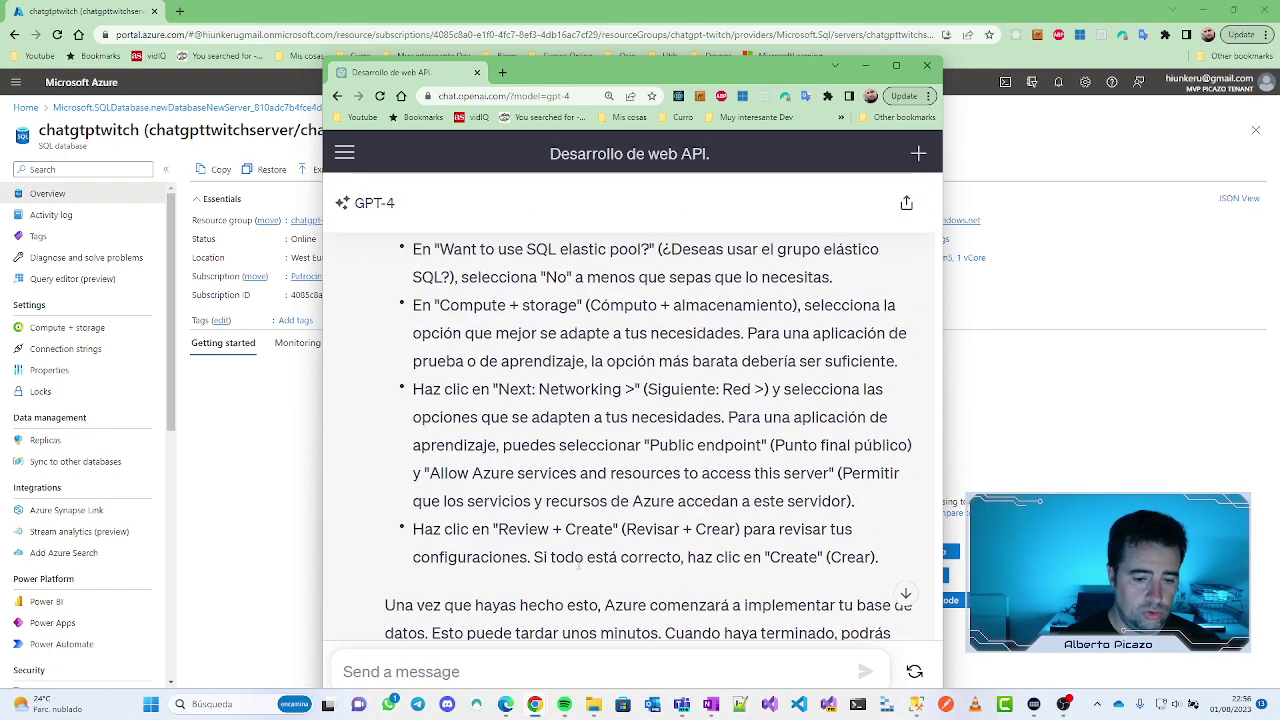
scroll(546, 597, down, 3)
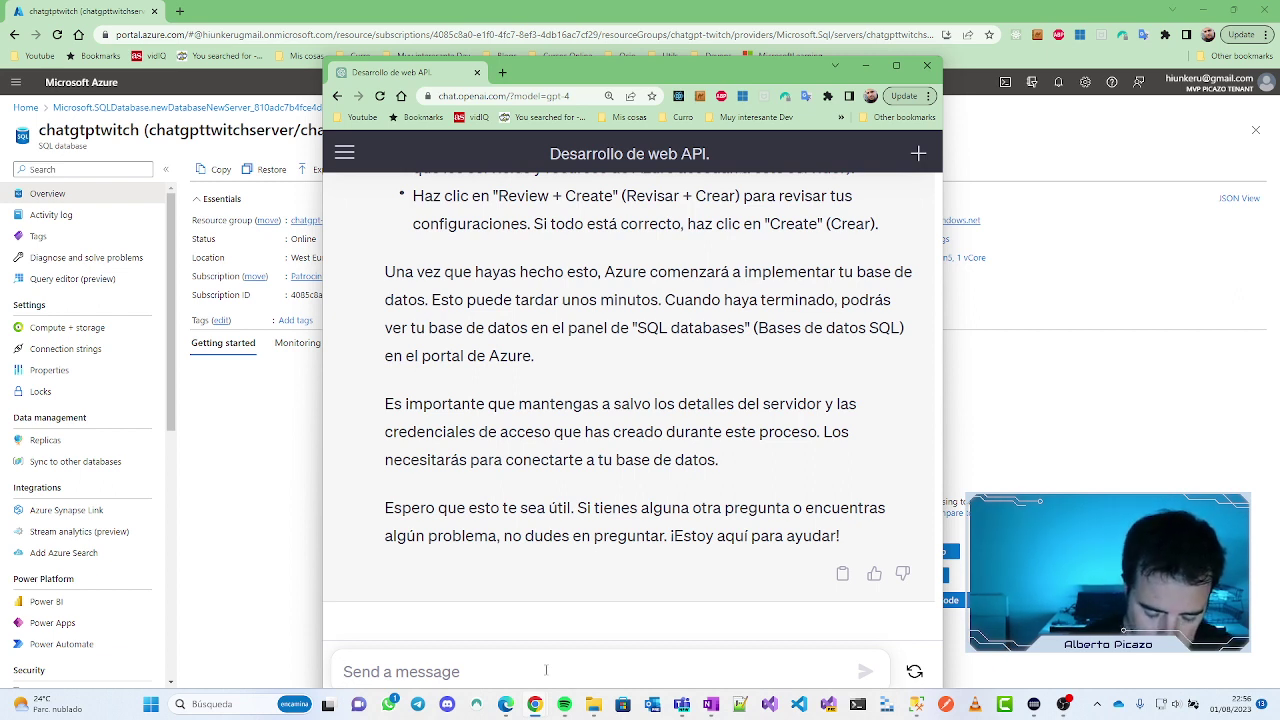
text(ya tengo )
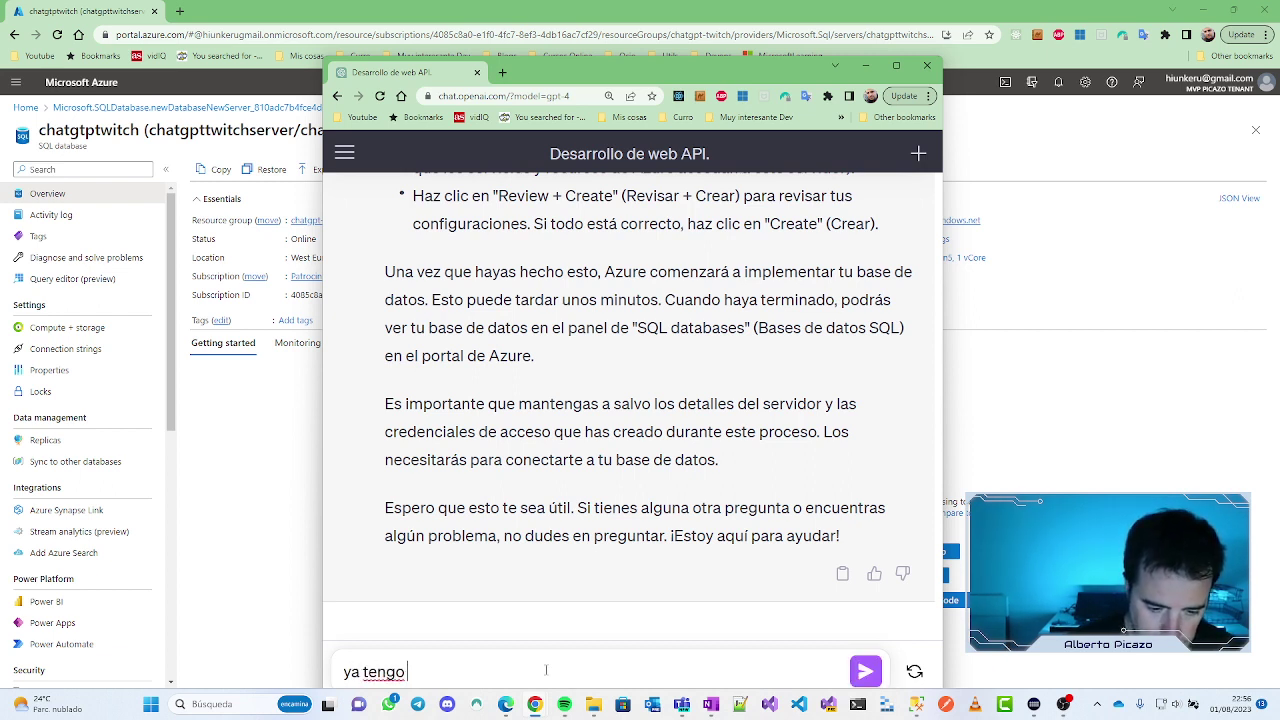
text(la base de )
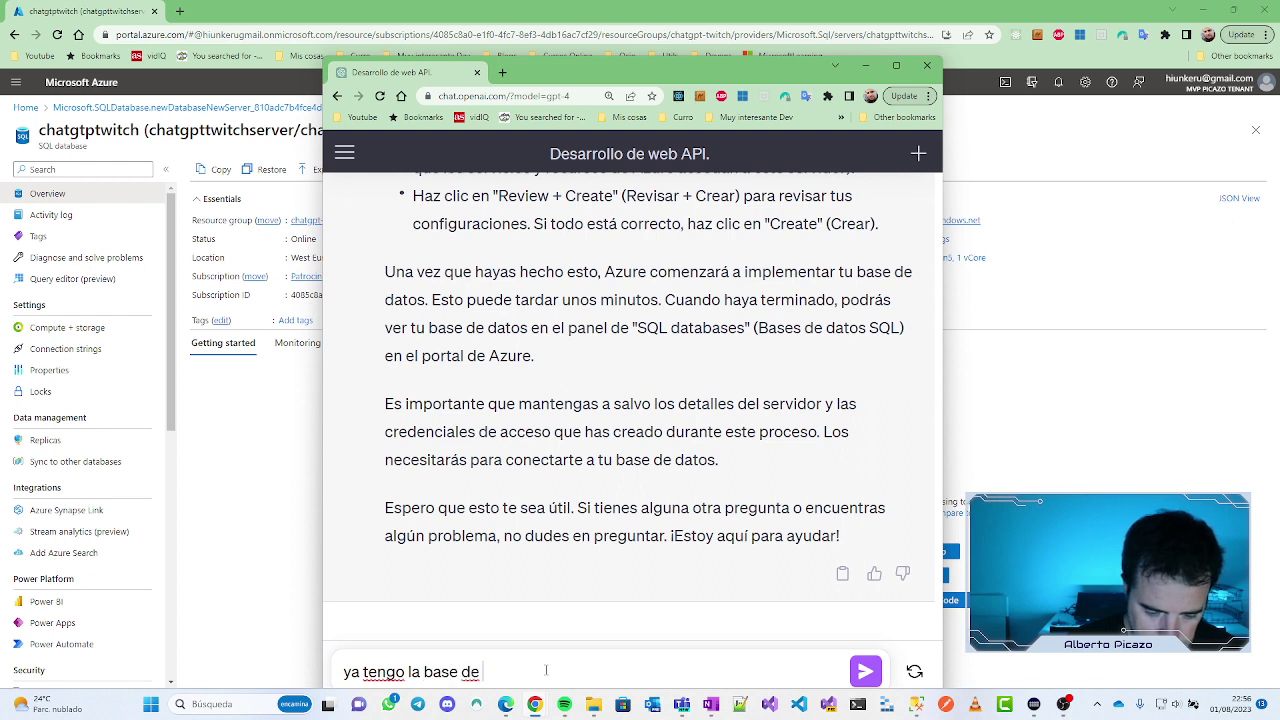
text(datos créada )
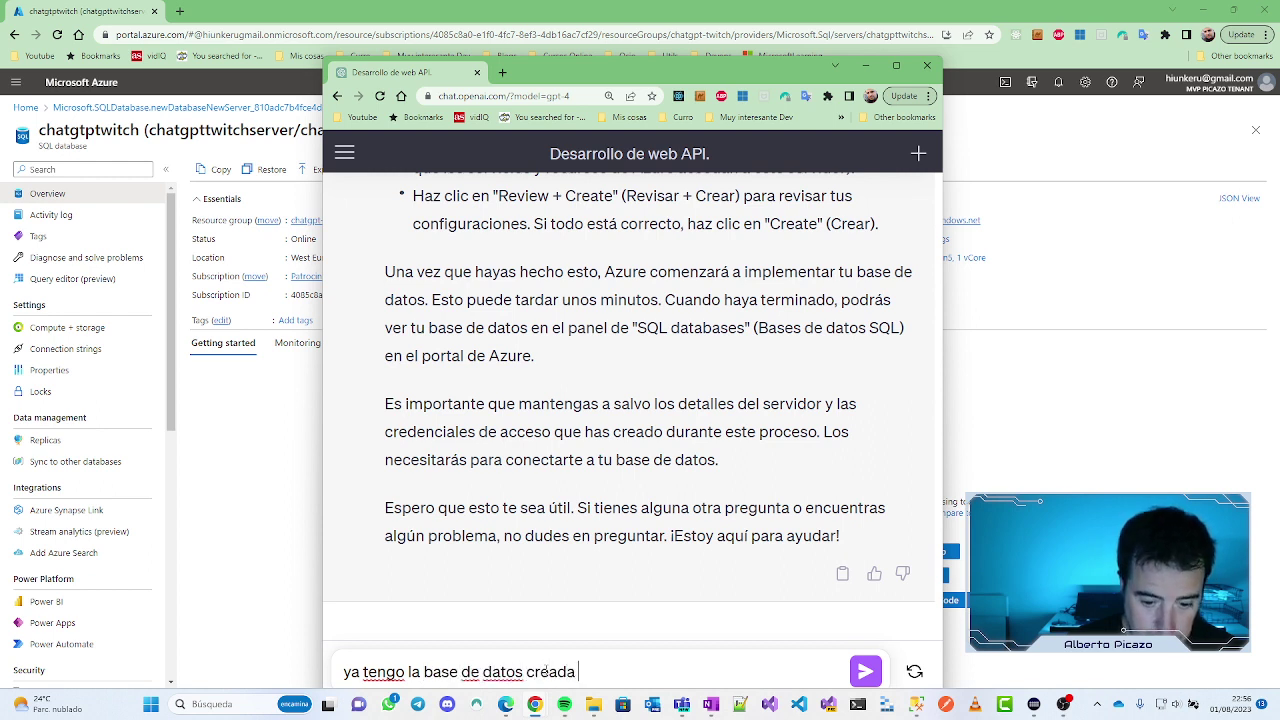
text(en azure, com)
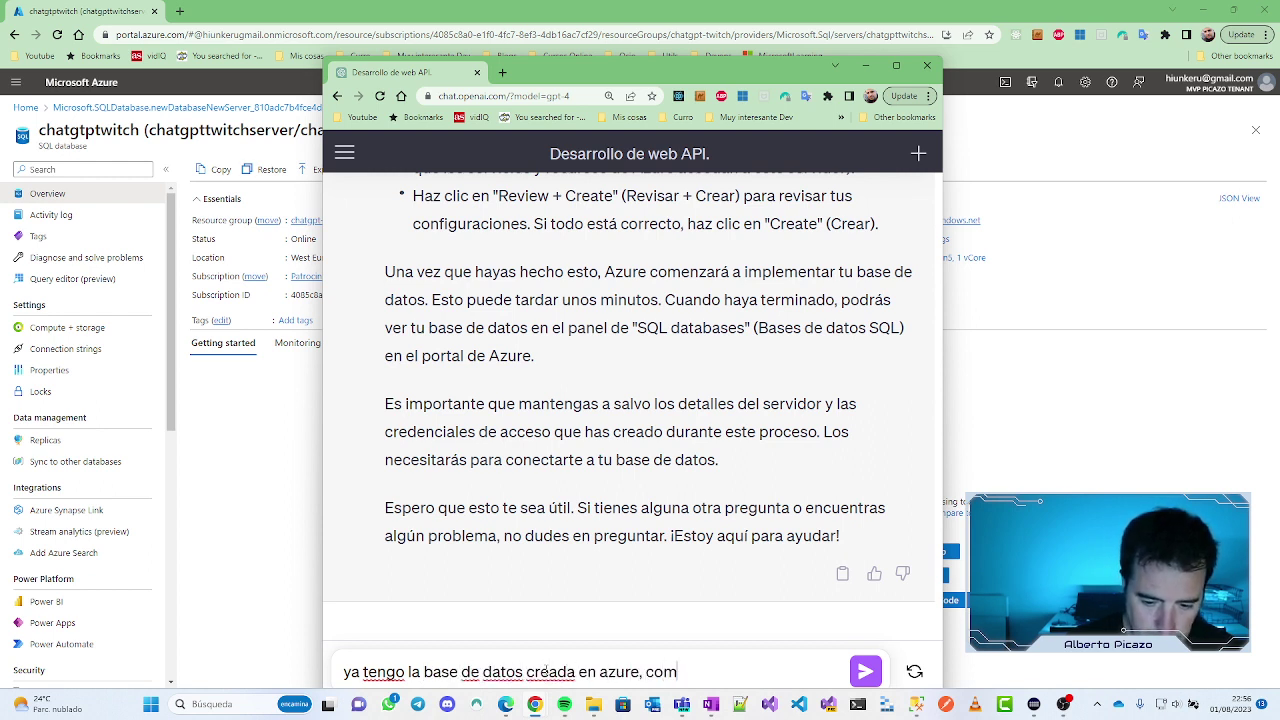
text(o puedo conect)
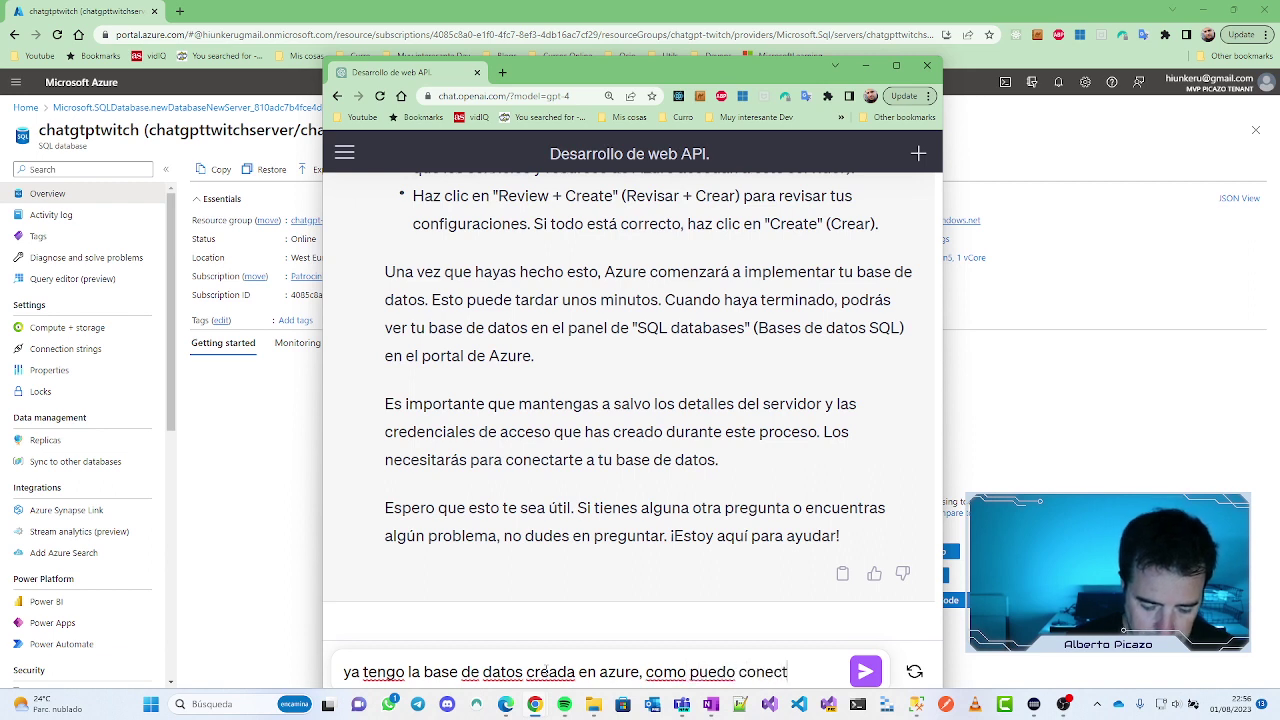
text(ar ahora mi ba)
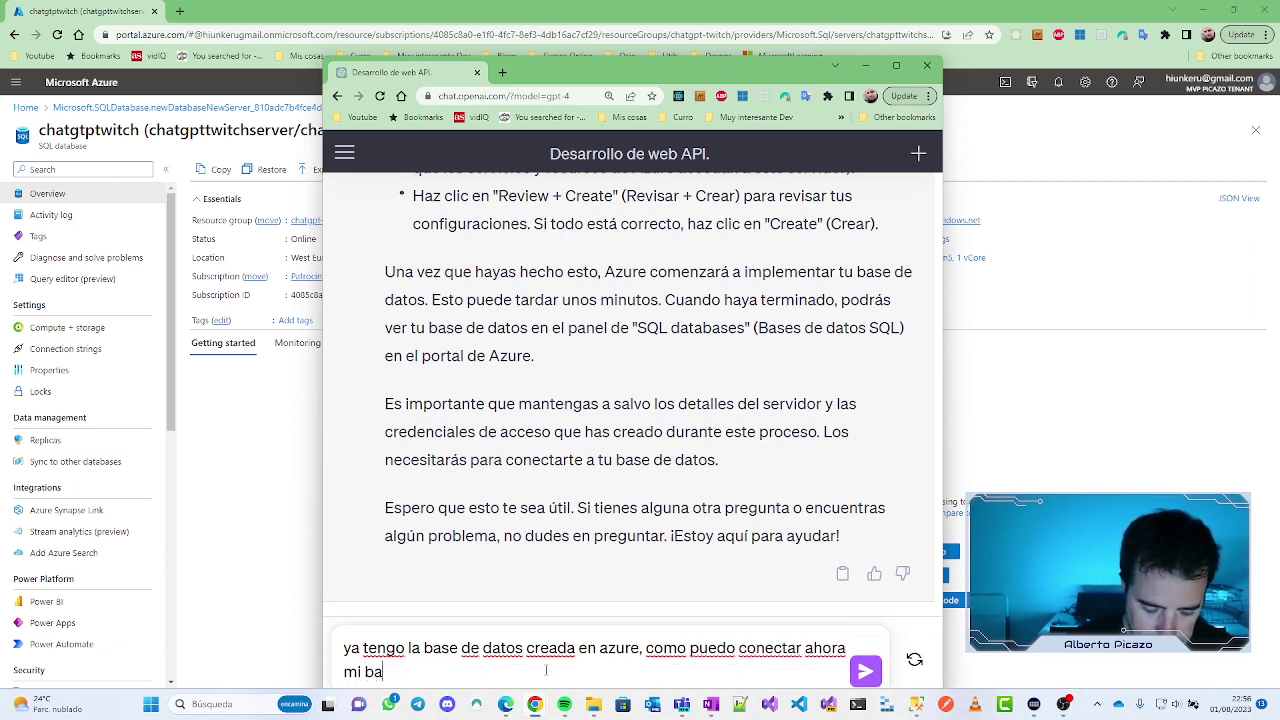
text(se de datos co)
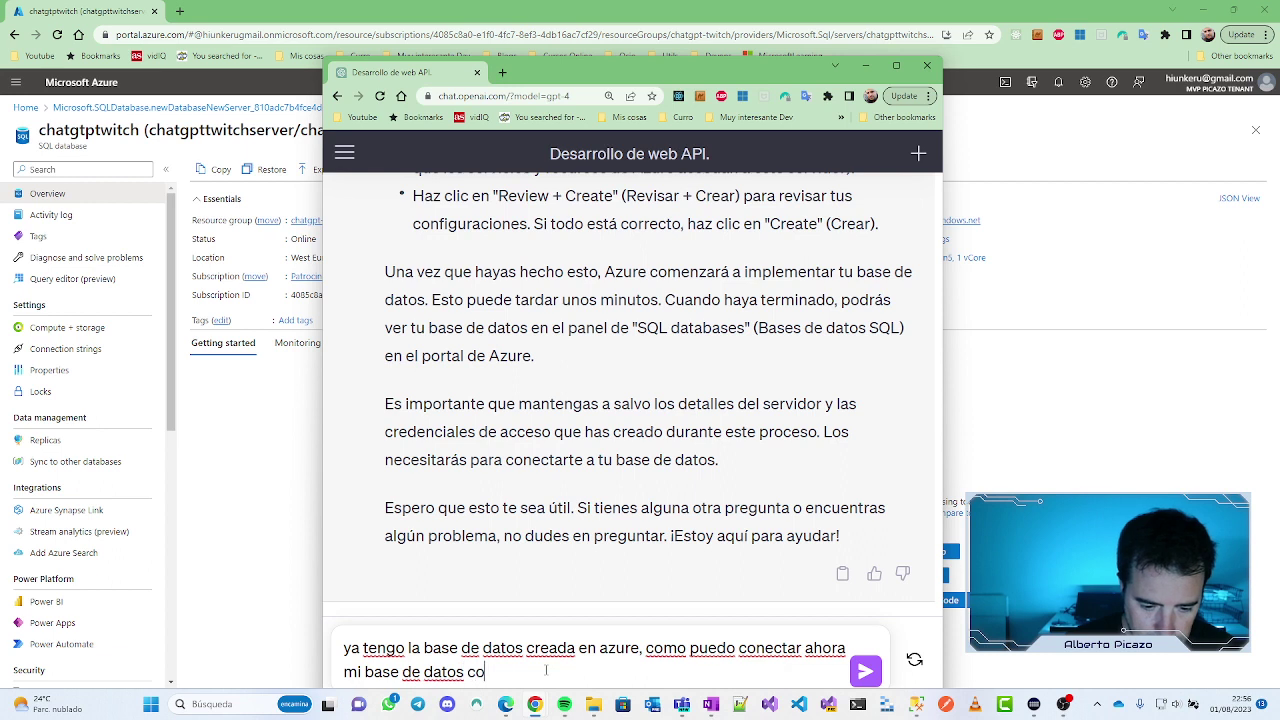
text(n mana)
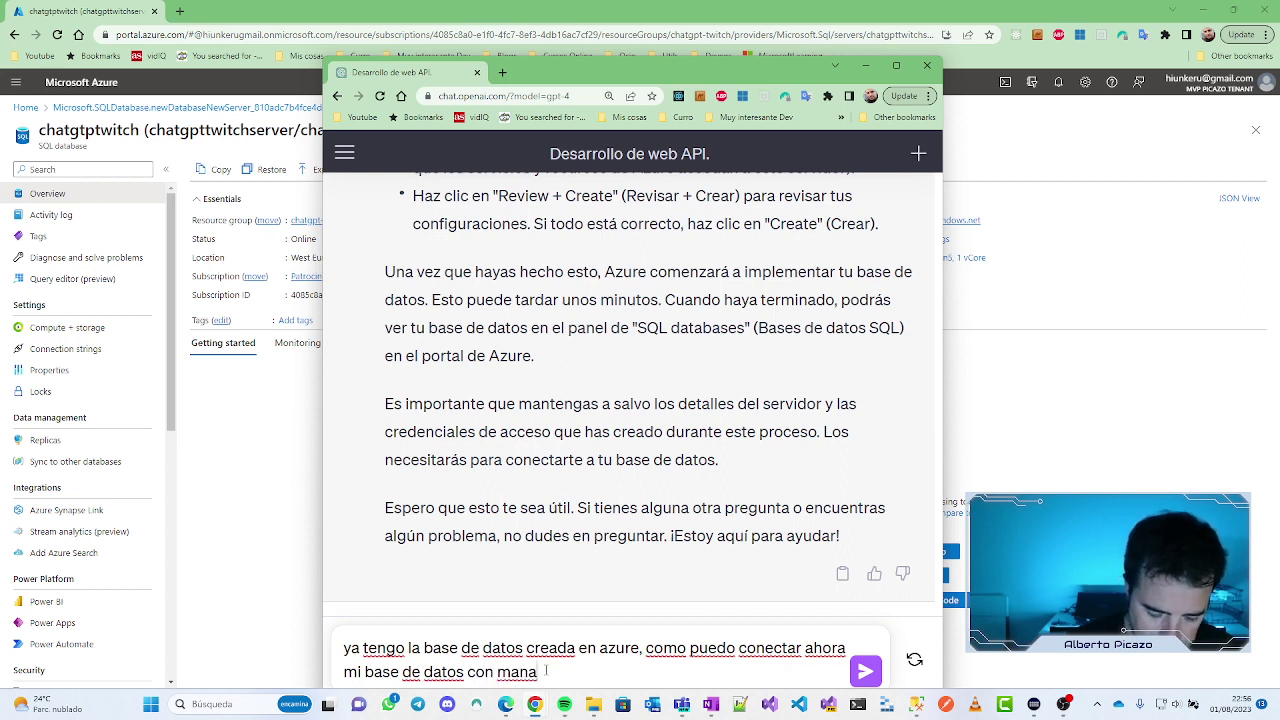
text(gement studio)
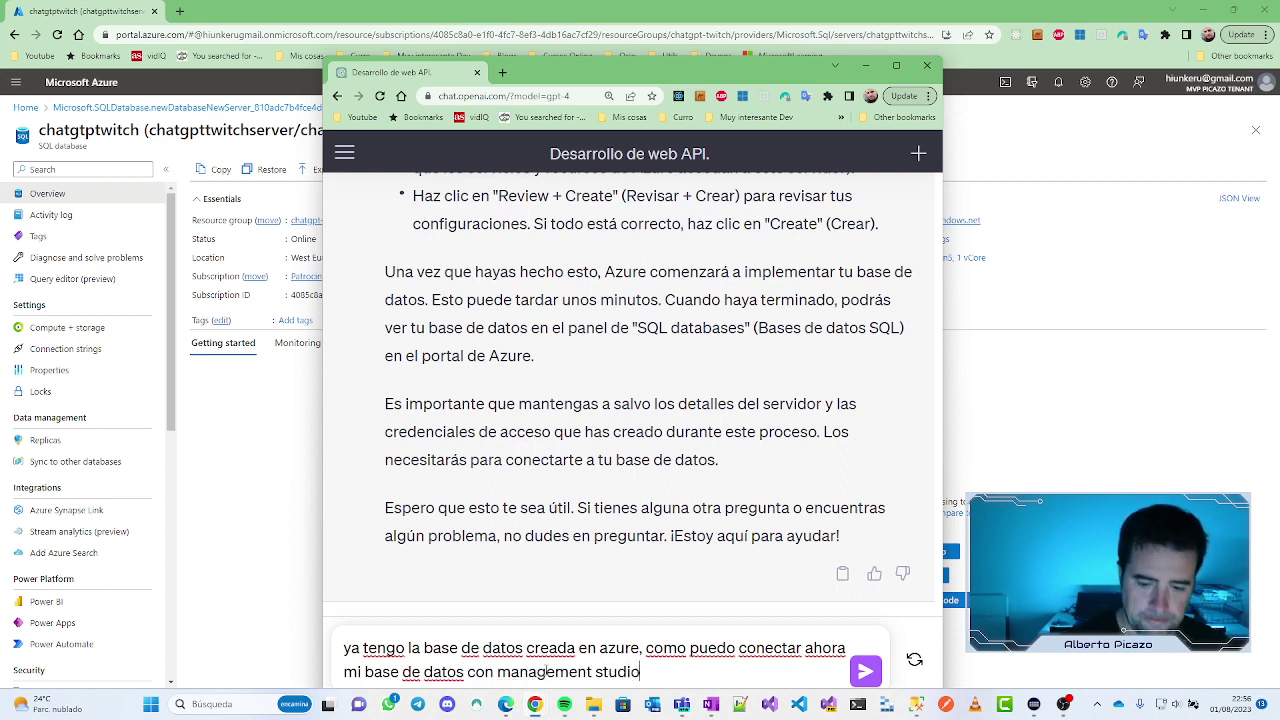
key(shift+Return)
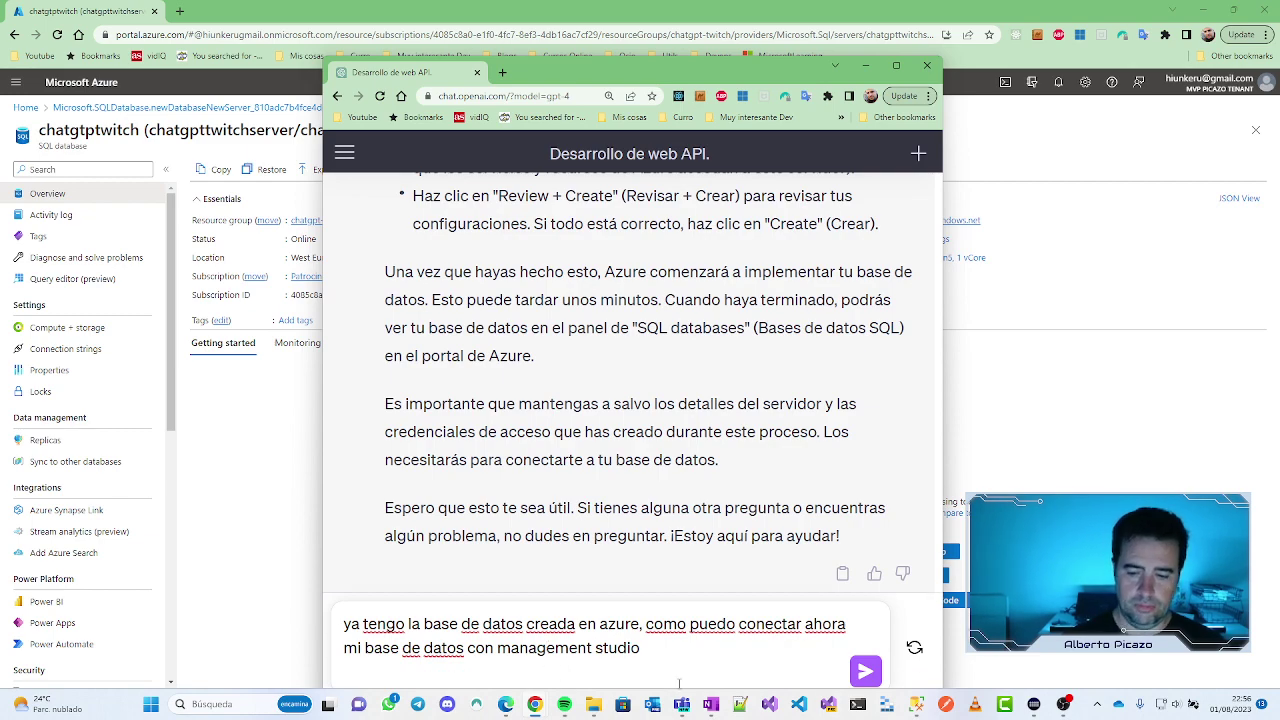
click(866, 671)
Step: Study the reply's server-name format, example mibasededatos.database.windows.net, then return to the Azure overview
click(897, 66)
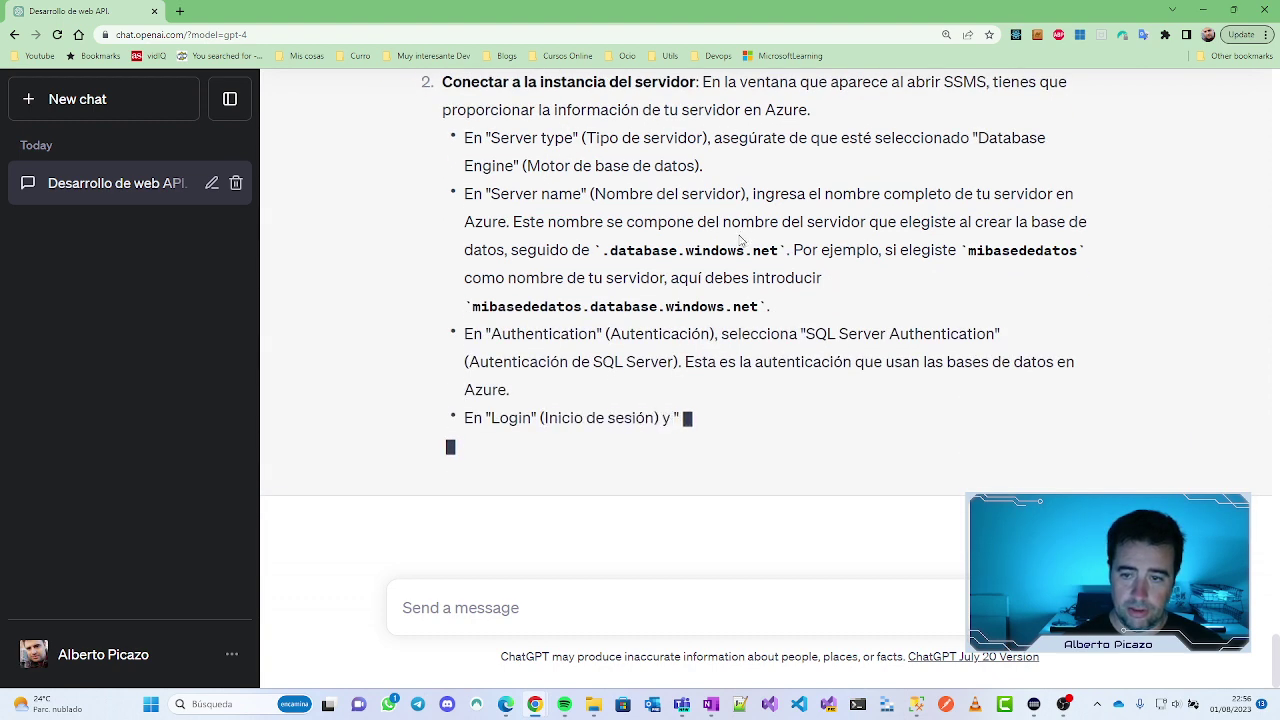
scroll(741, 238, up, 1)
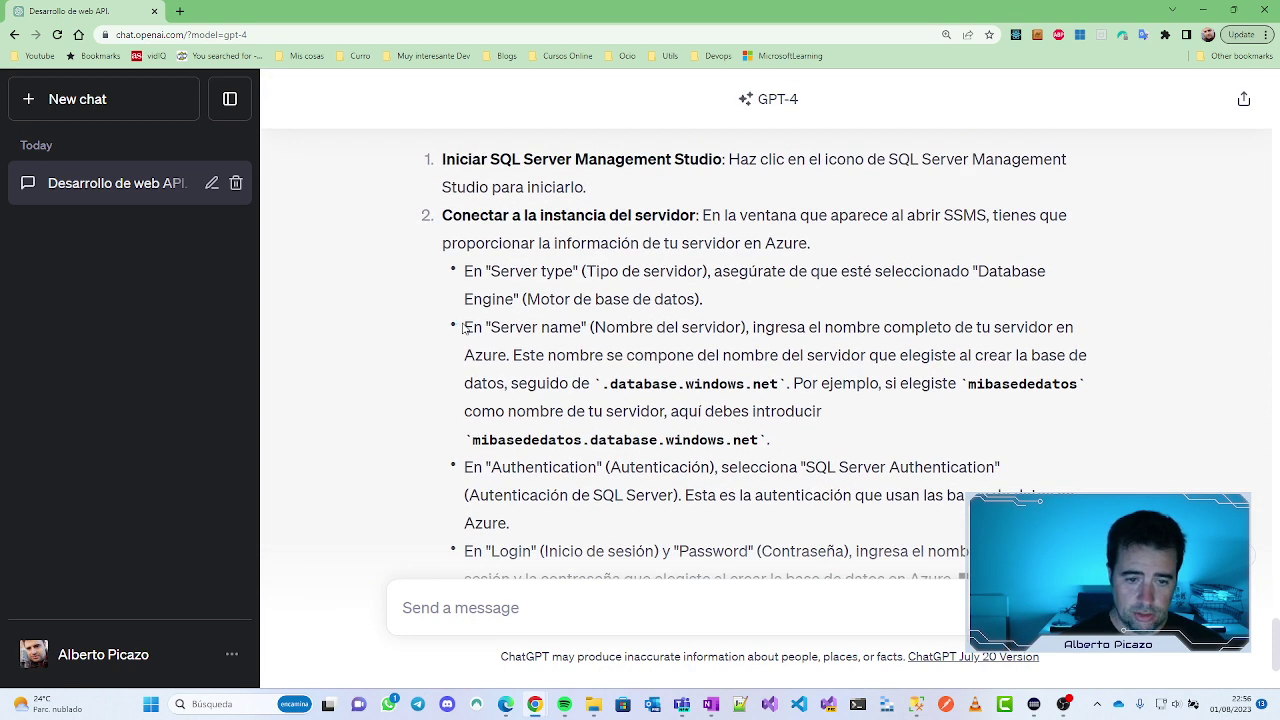
drag(463, 328, 843, 420)
click(557, 322)
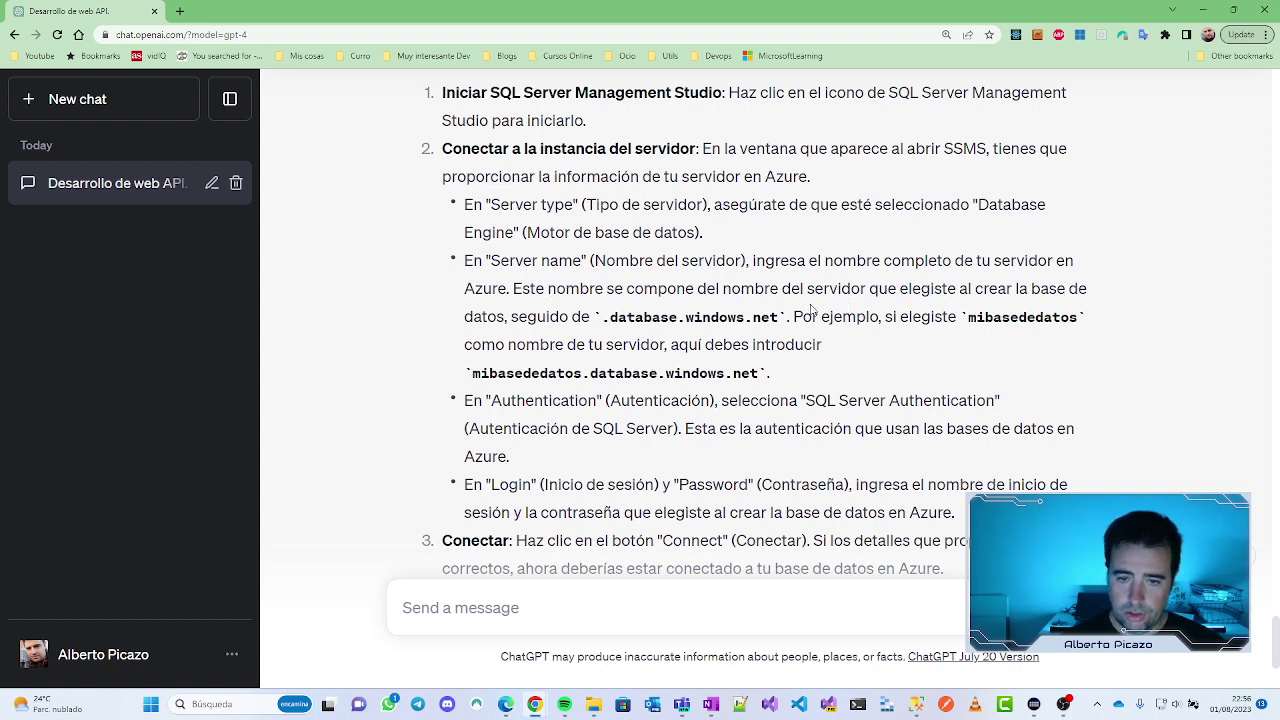
drag(608, 317, 780, 317)
drag(967, 317, 1087, 316)
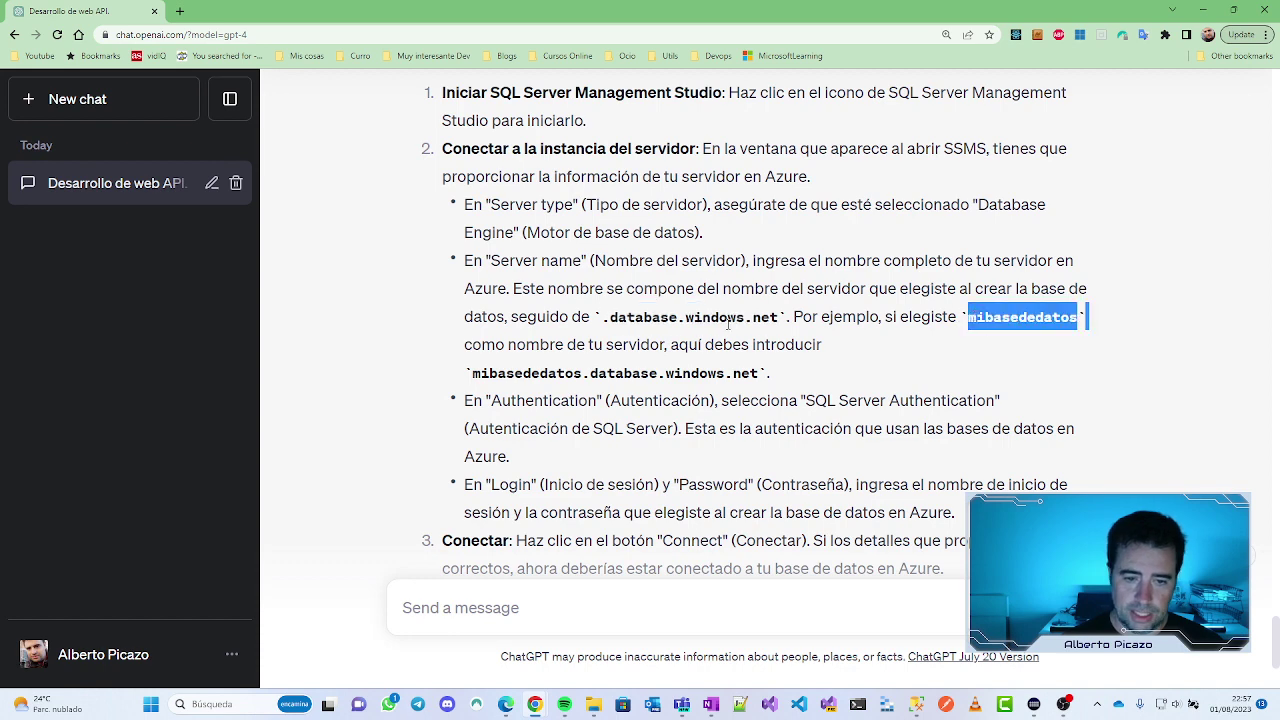
drag(473, 374, 763, 375)
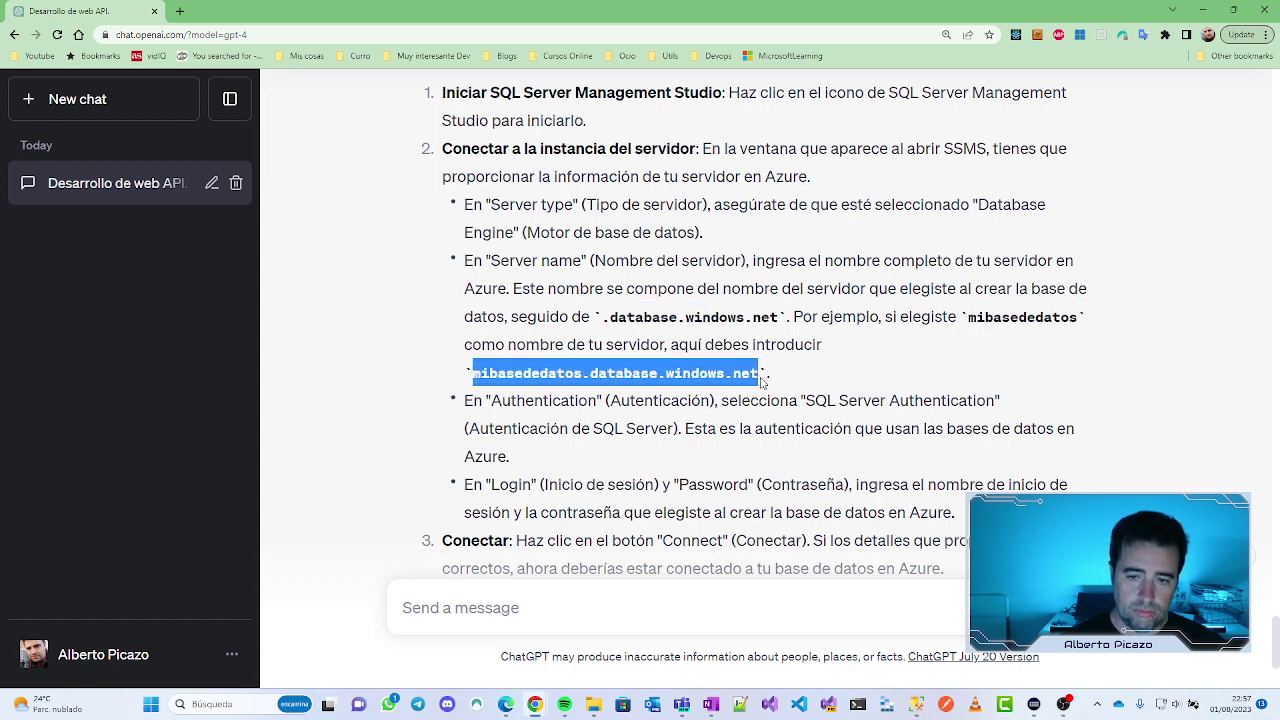
scroll(538, 339, down, 1)
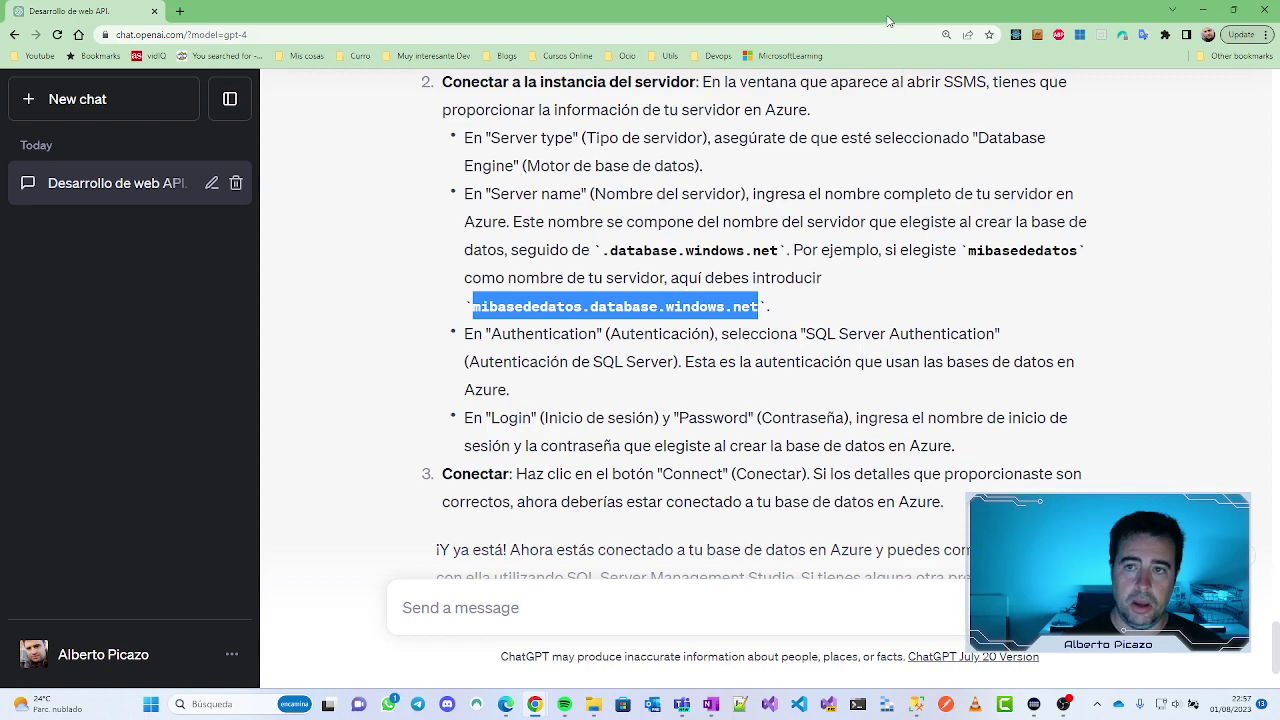
key(alt+Tab)
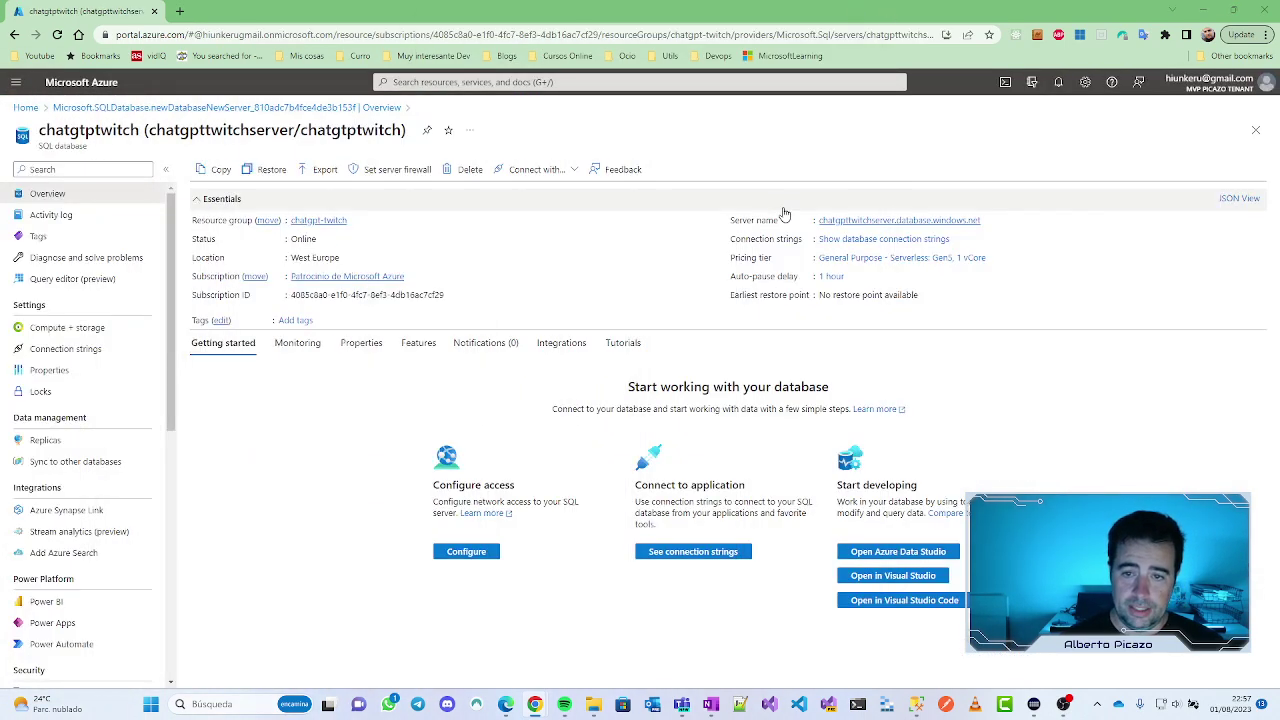
Step: Copy the server name chatgpttwitchserver.database.windows.net and check the Connect with... app options
mouse_move(878, 226)
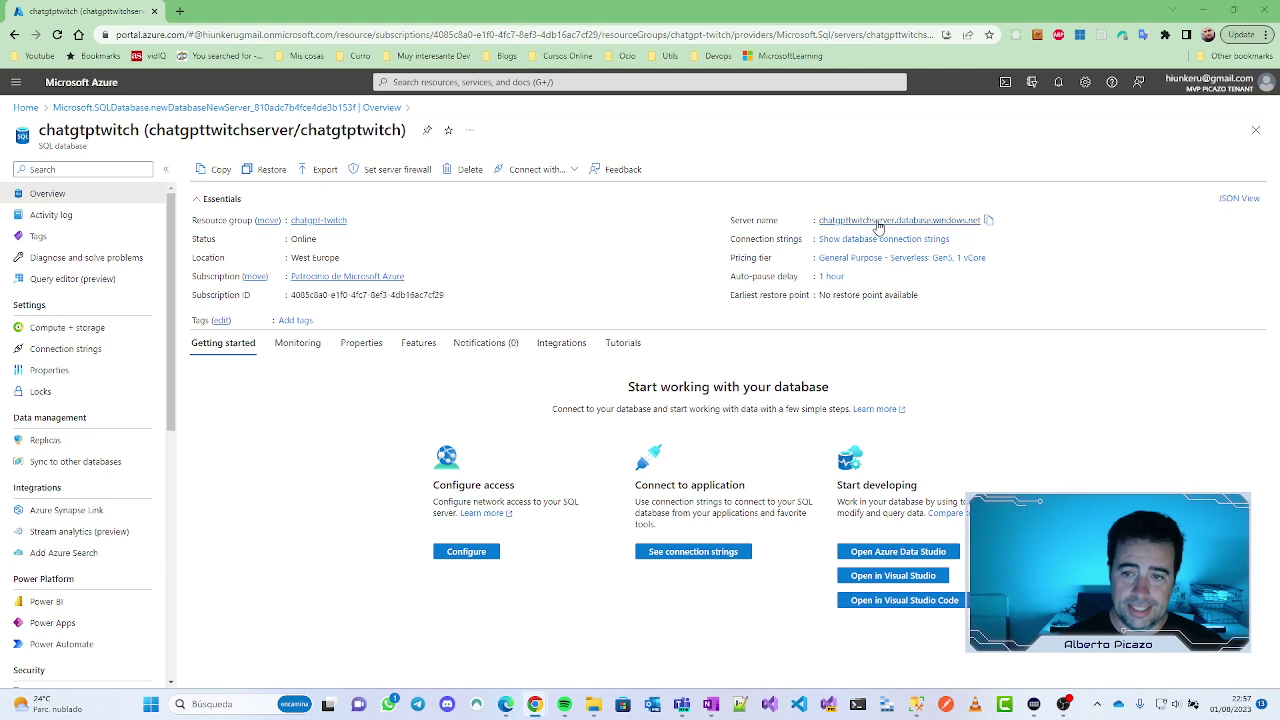
click(988, 221)
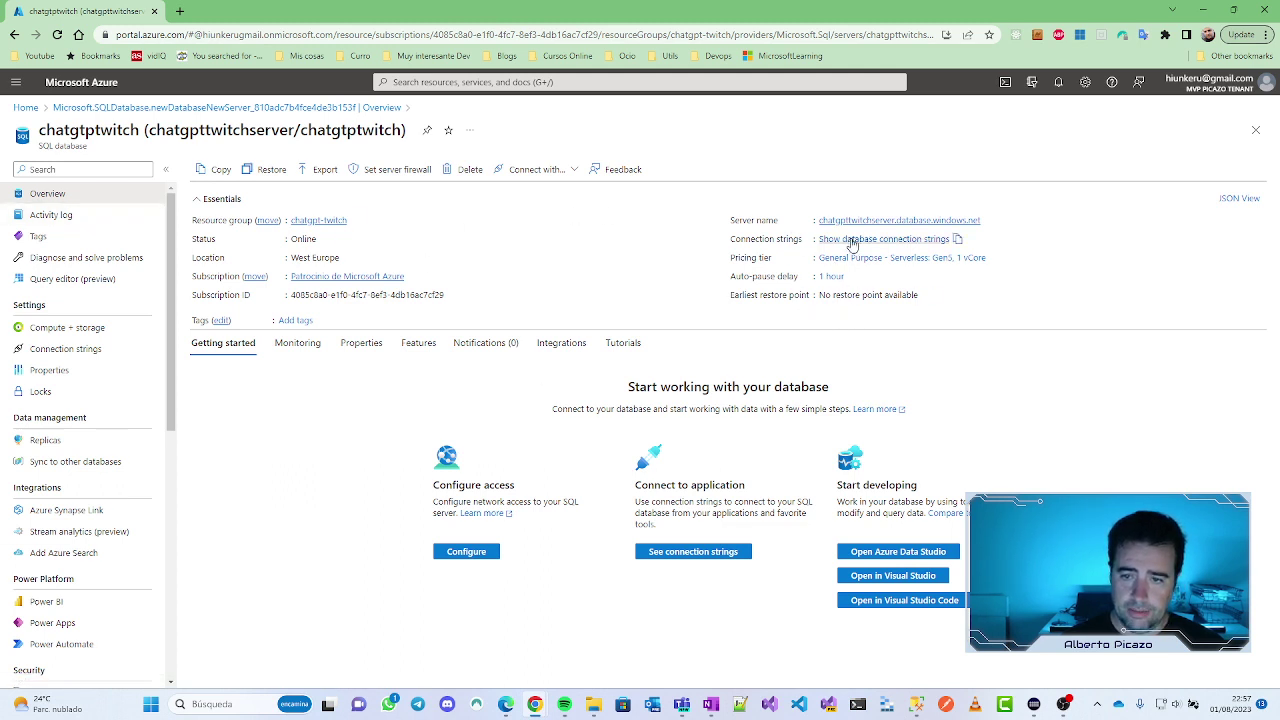
drag(812, 242, 730, 240)
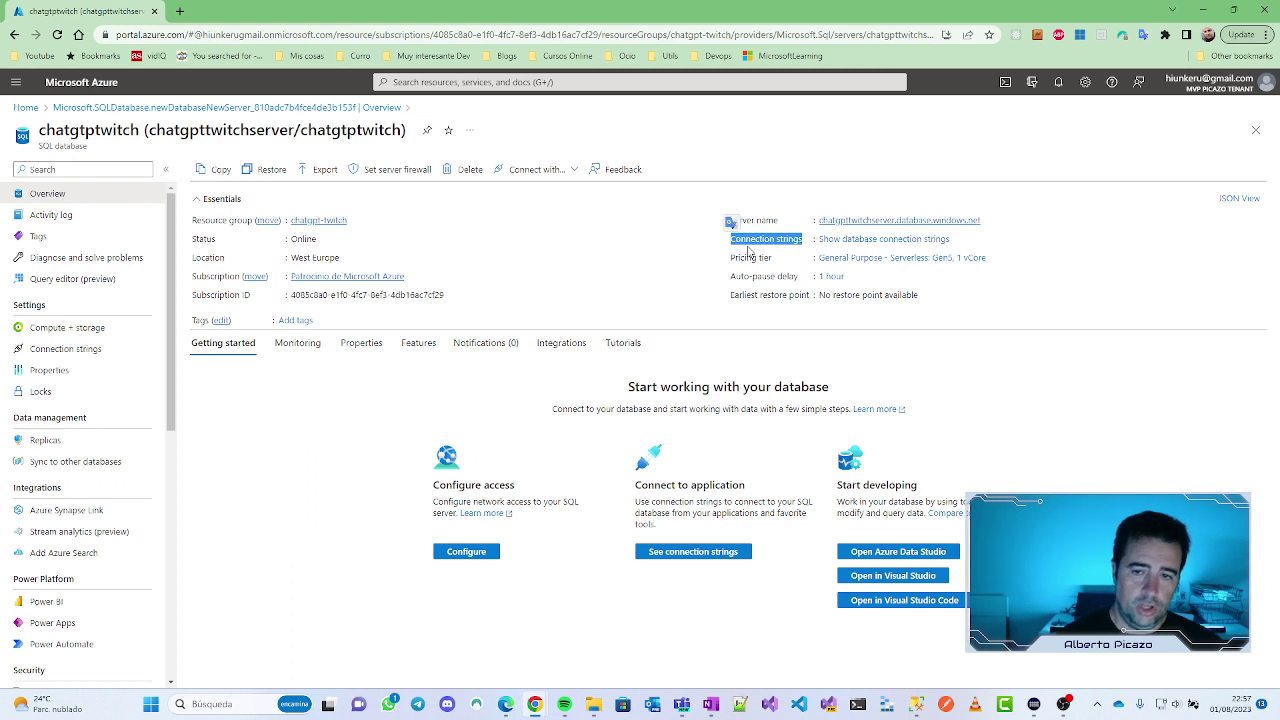
drag(730, 240, 806, 240)
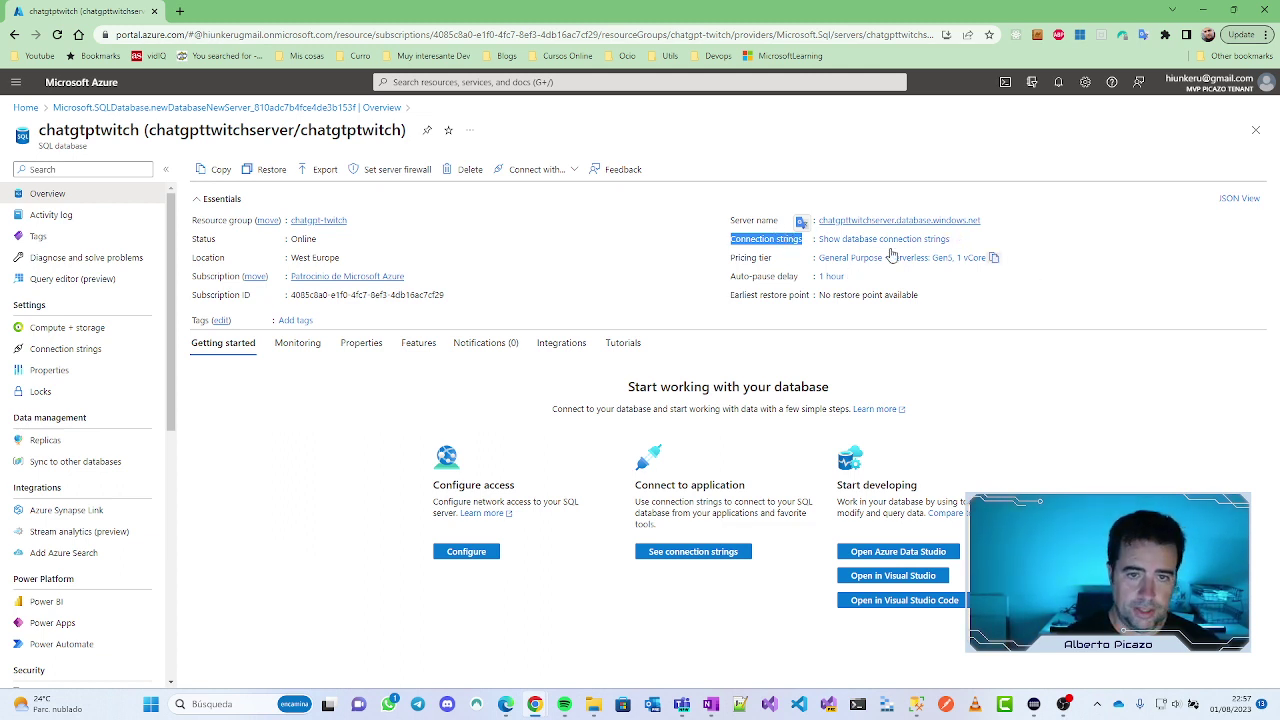
click(575, 172)
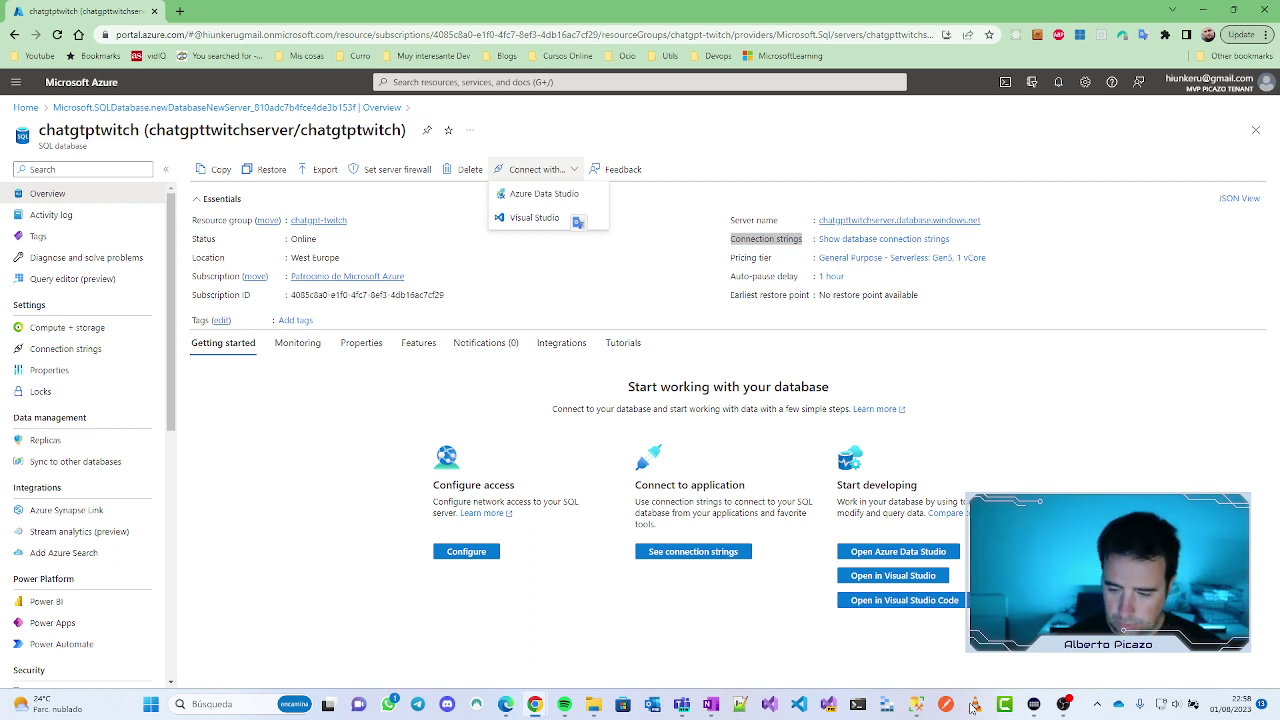
Step: Put chatgpttwitchserver.database.windows.net as the Database Engine server name in SSMS's Connect to Server
click(916, 704)
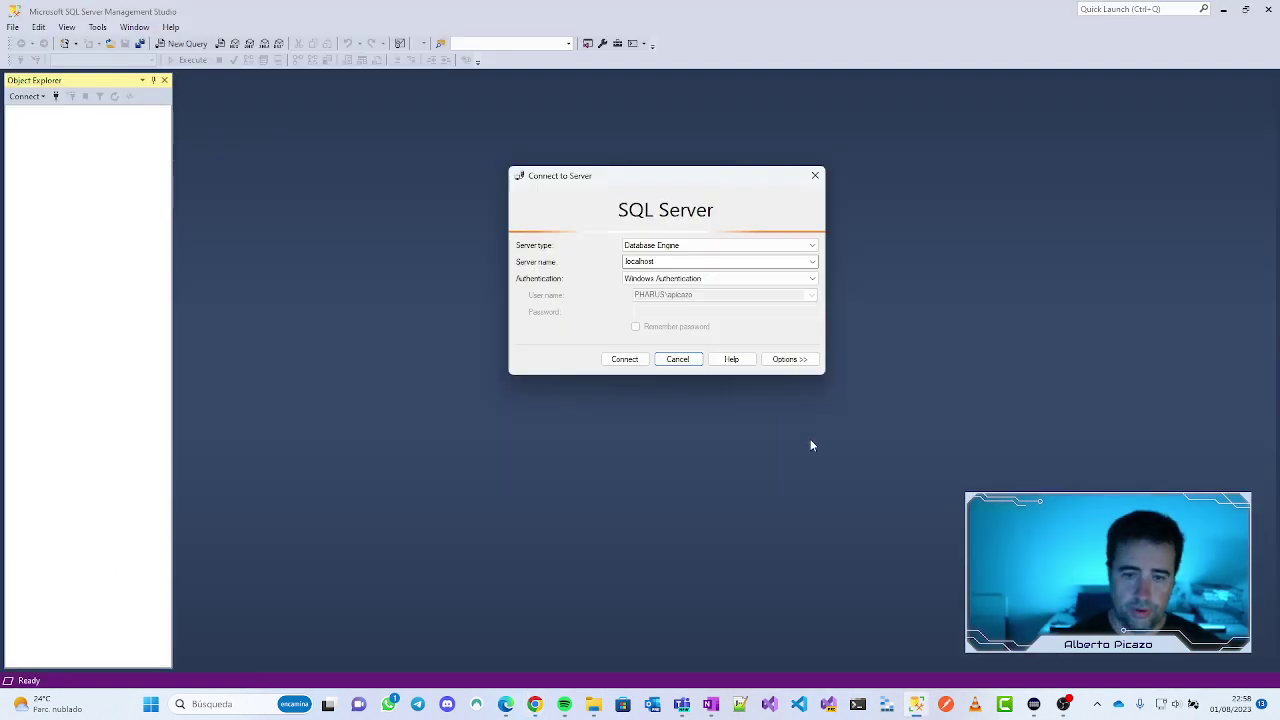
click(535, 706)
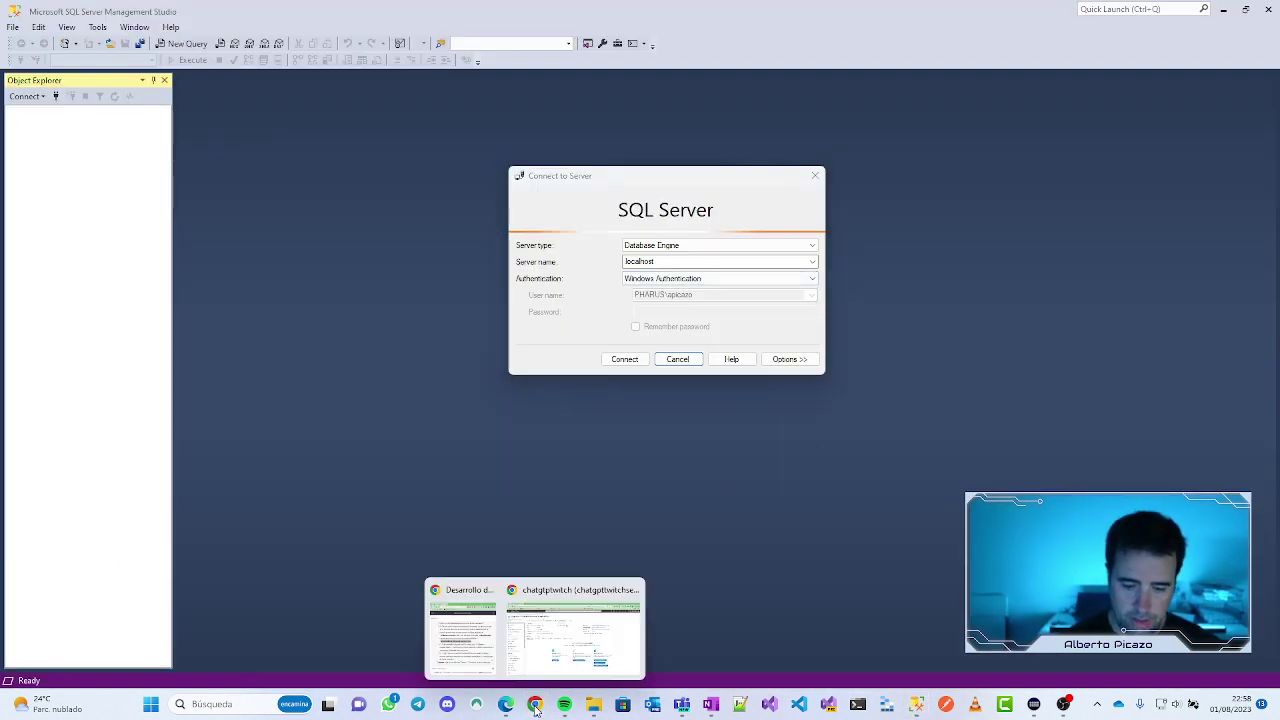
click(573, 630)
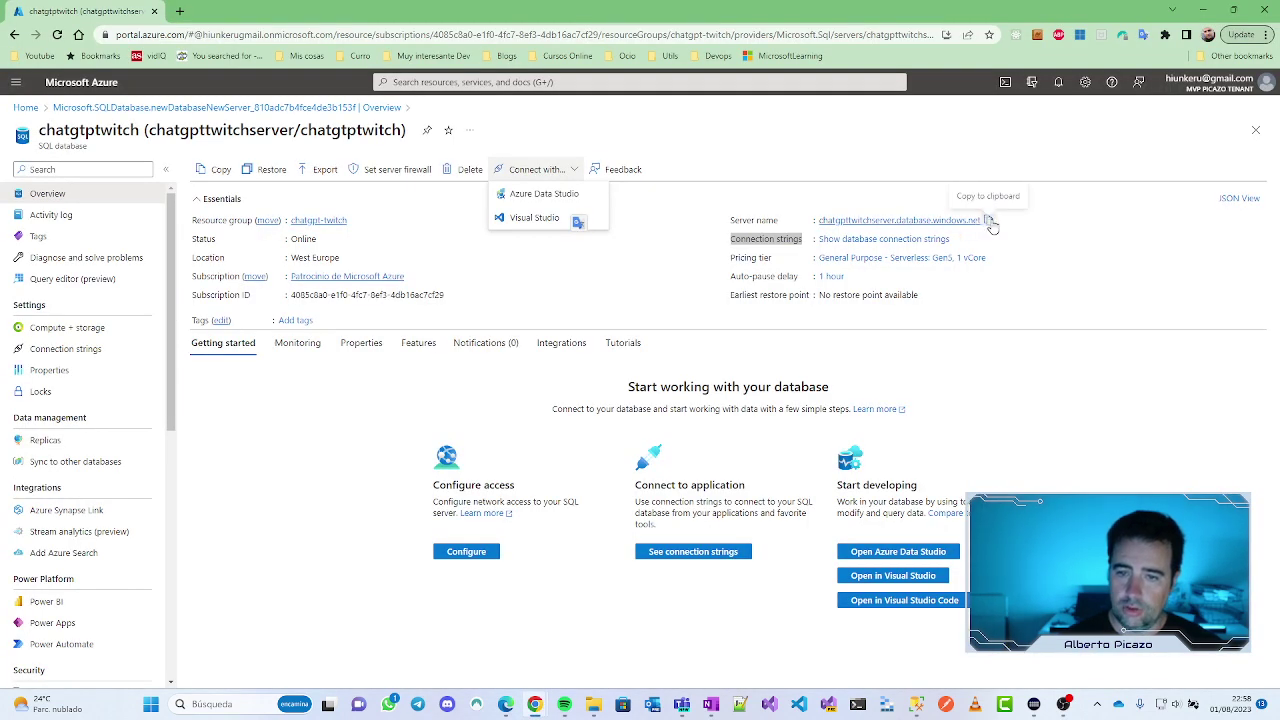
click(990, 222)
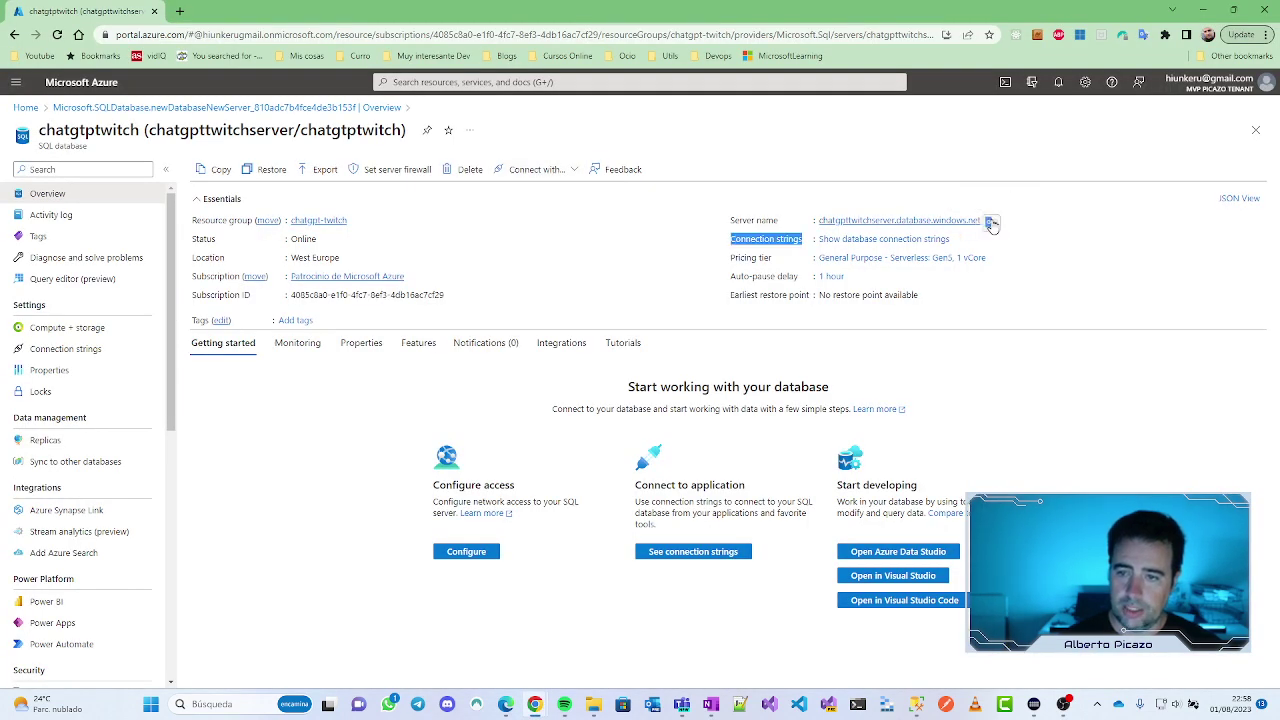
click(916, 704)
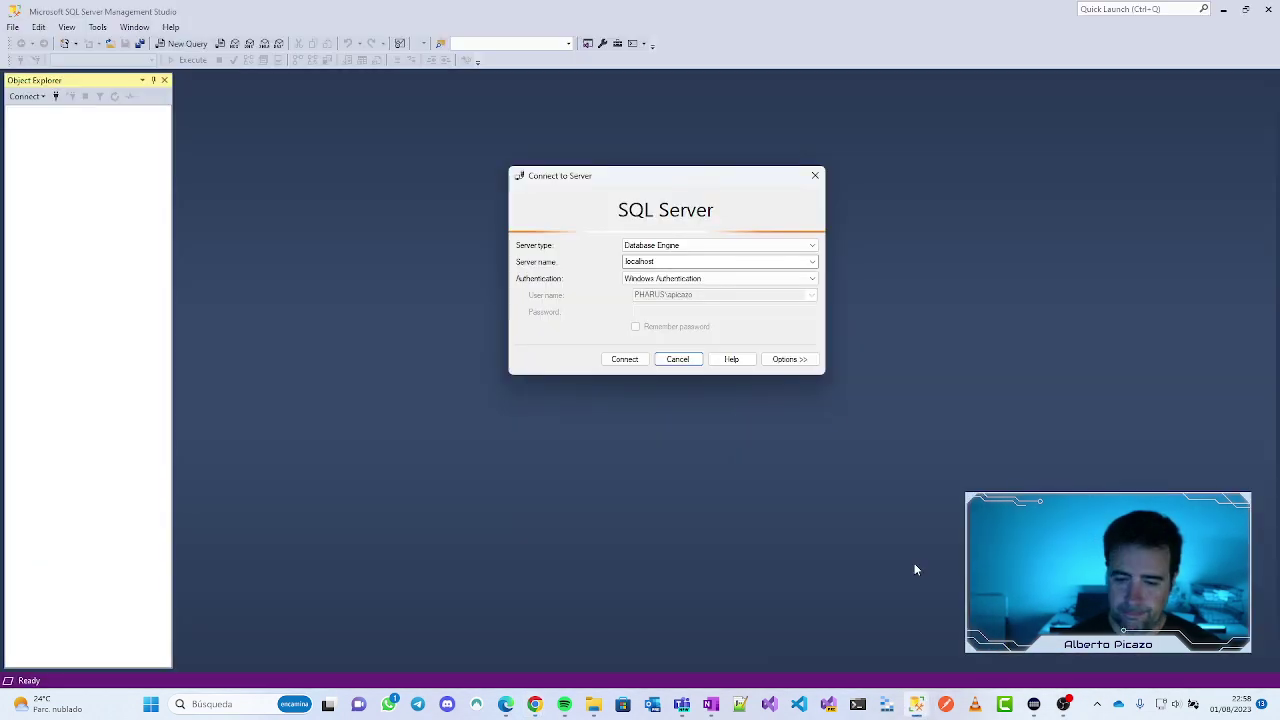
click(689, 246)
click(687, 247)
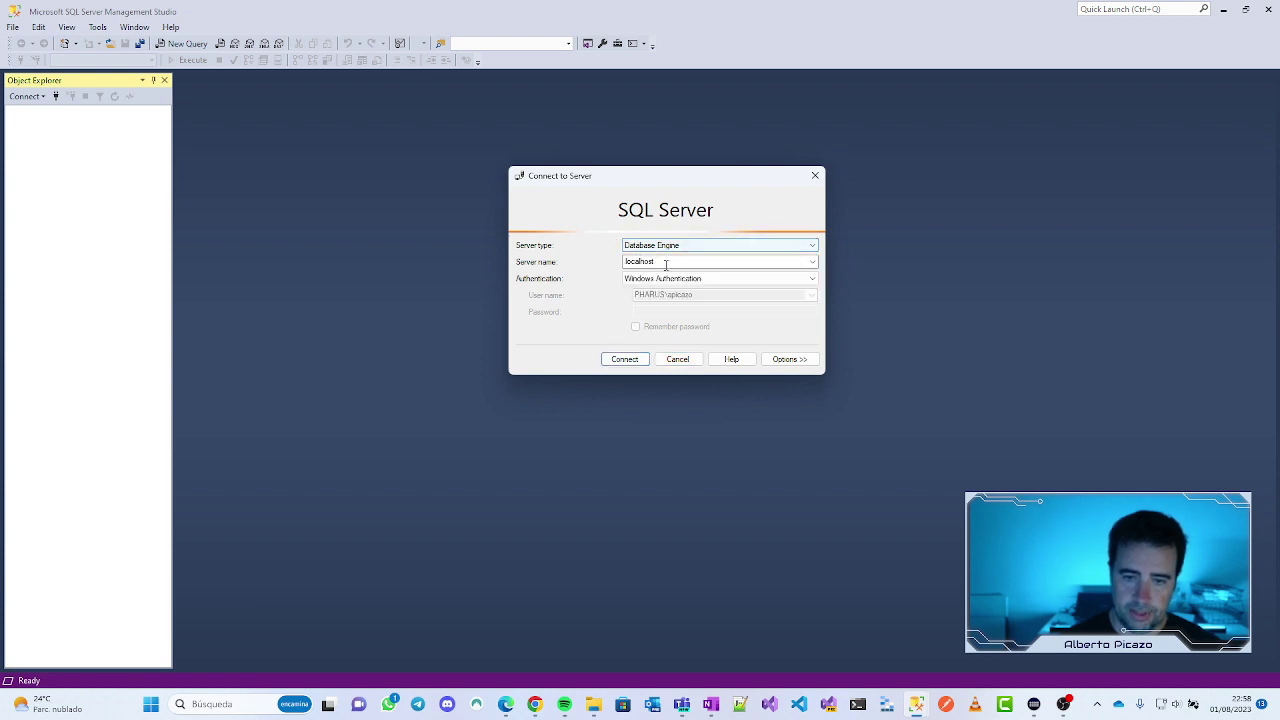
double_click(650, 261)
key(ctrl+v)
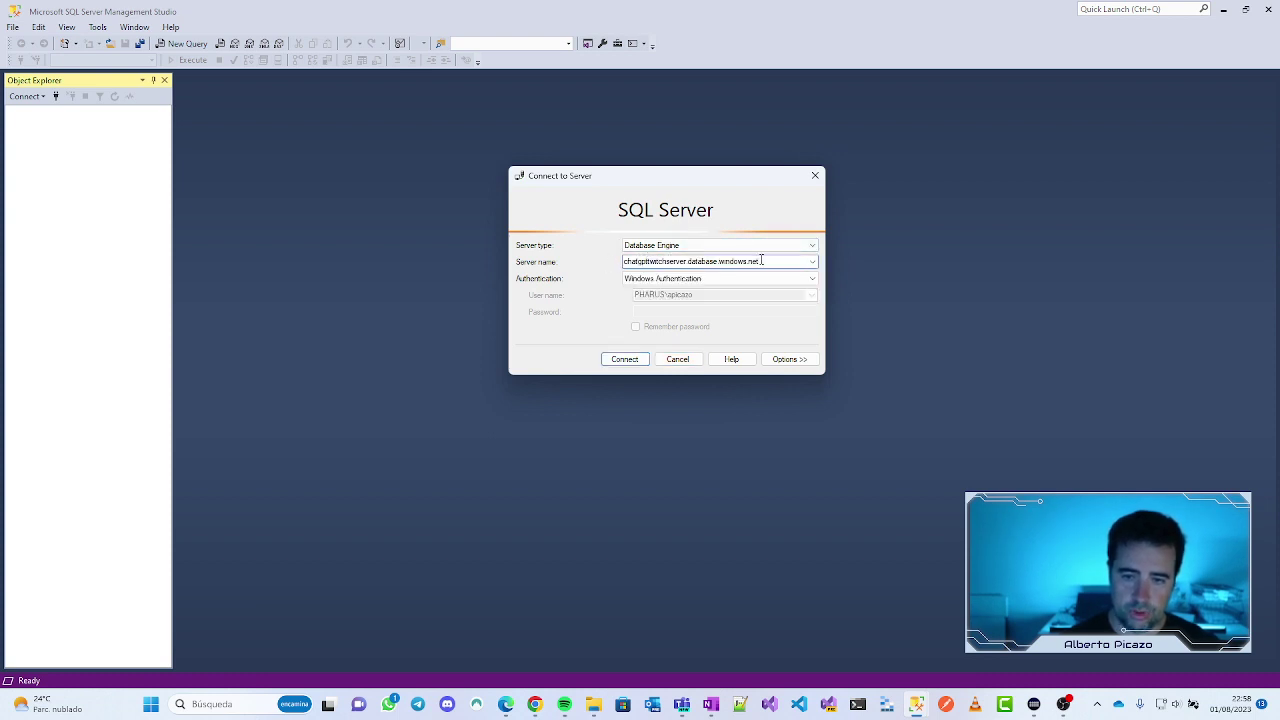
Step: Use SQL Server Authentication with the login and password, remember the password, and connect
click(713, 279)
click(700, 299)
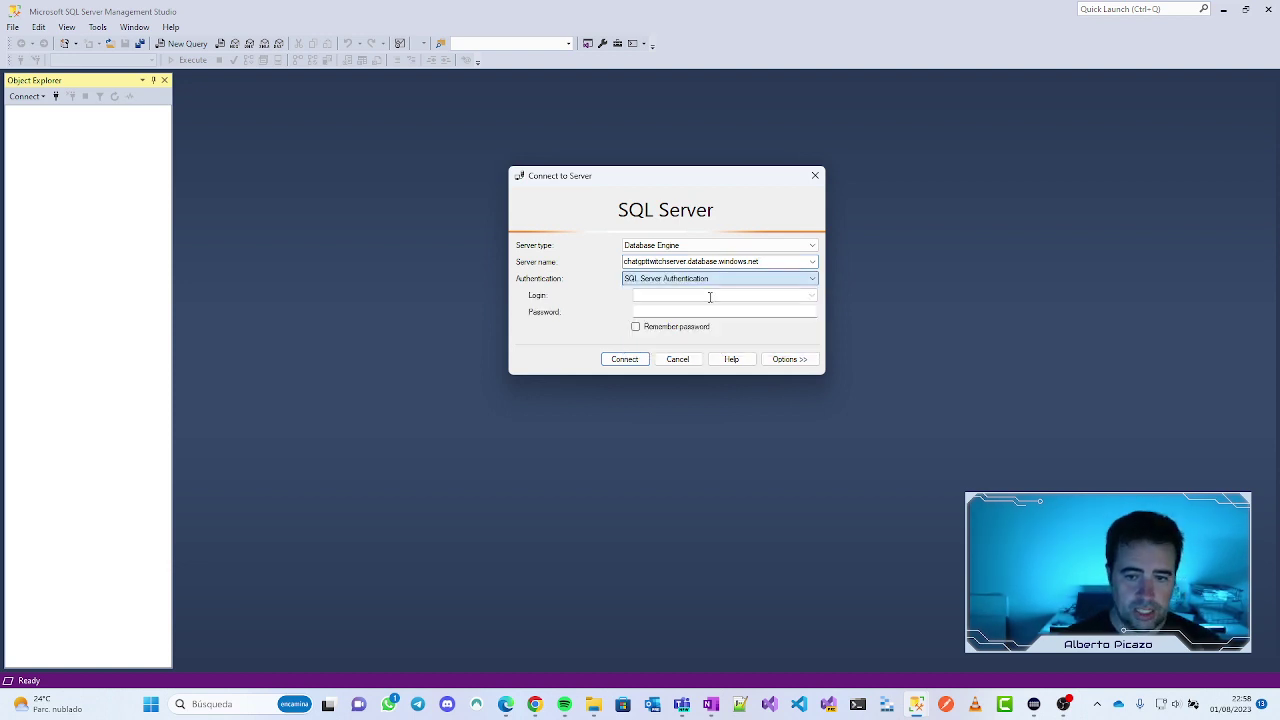
click(705, 296)
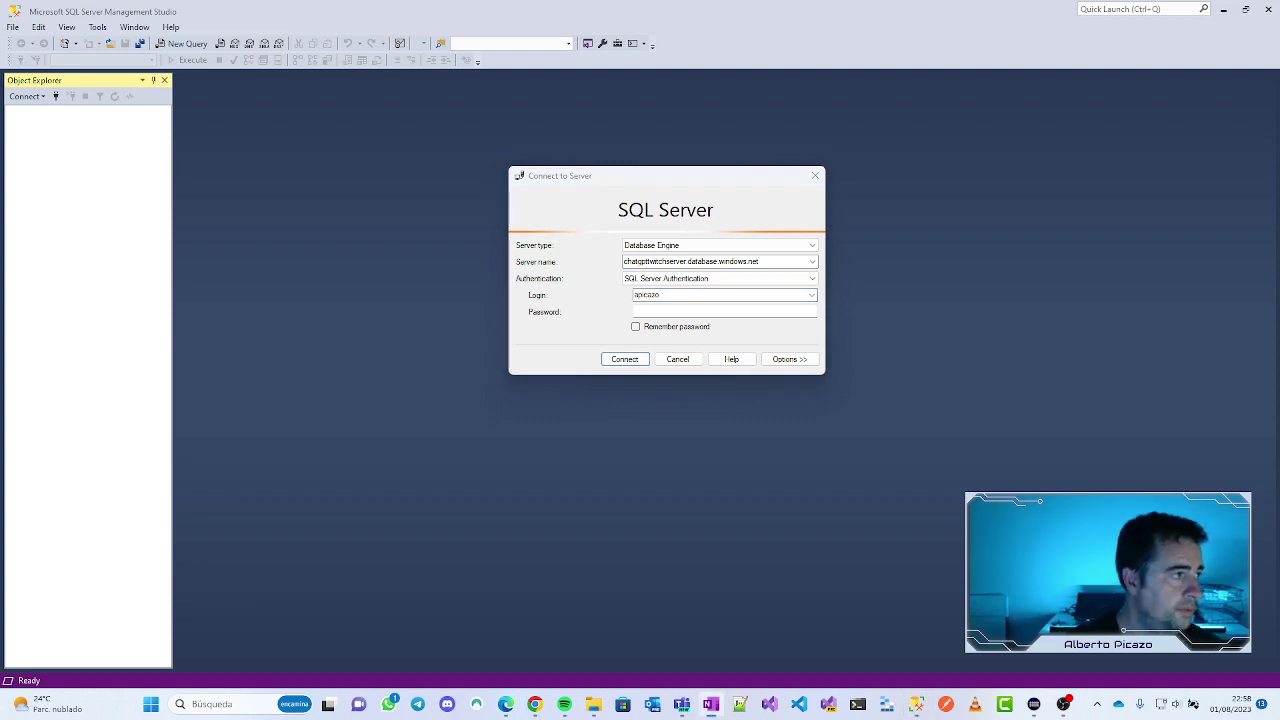
click(660, 312)
key(ctrl+v)
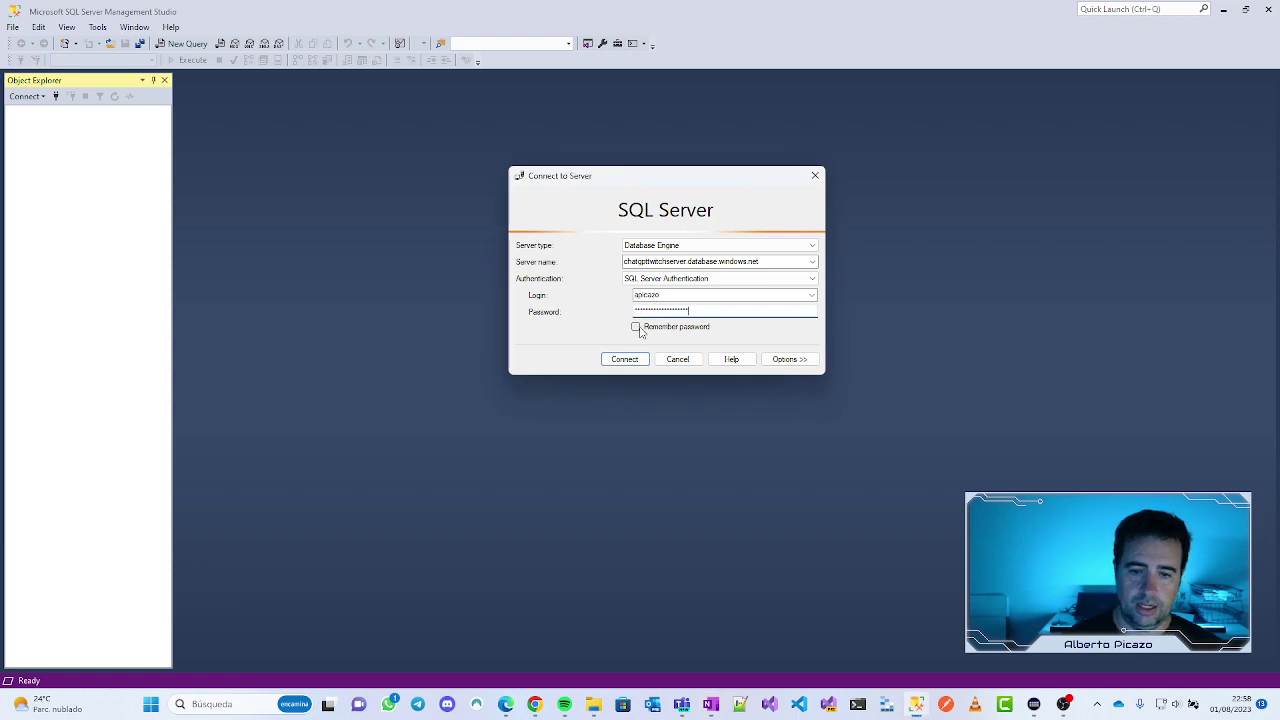
click(636, 327)
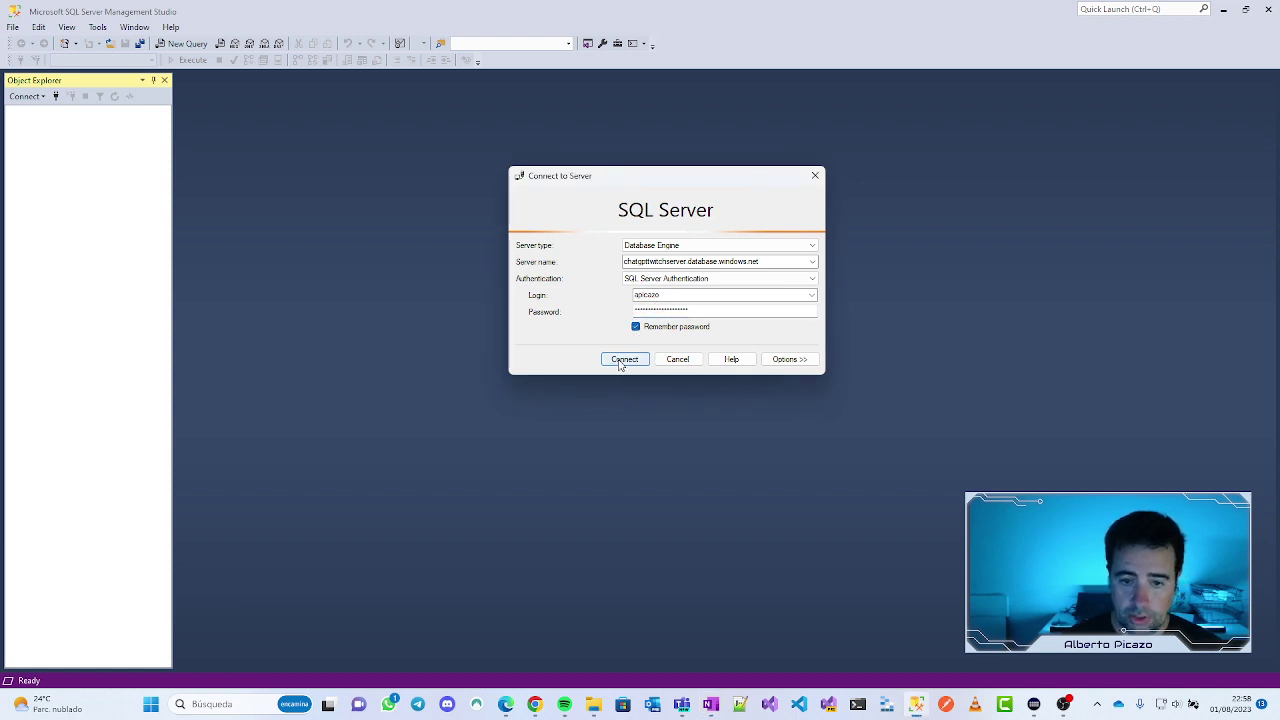
click(622, 360)
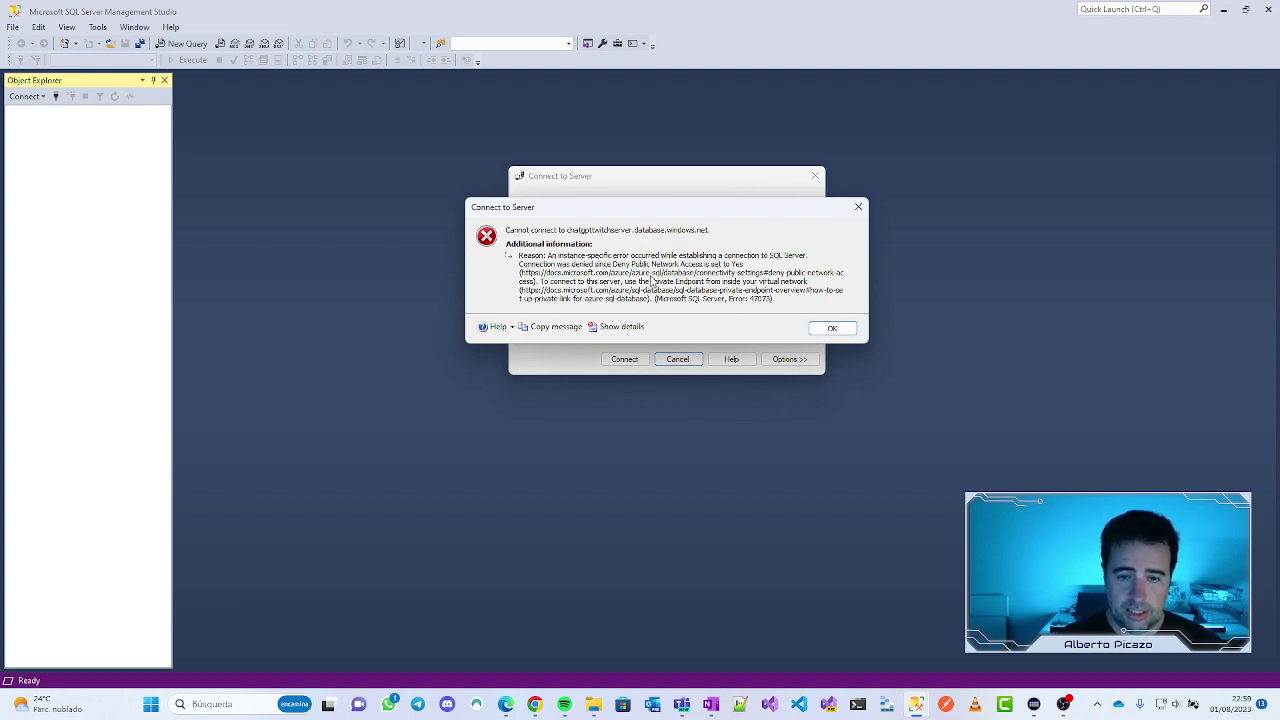
Step: Dismiss the denied public-network-access error and return to the chatgpttwitch Azure portal Overview
click(835, 329)
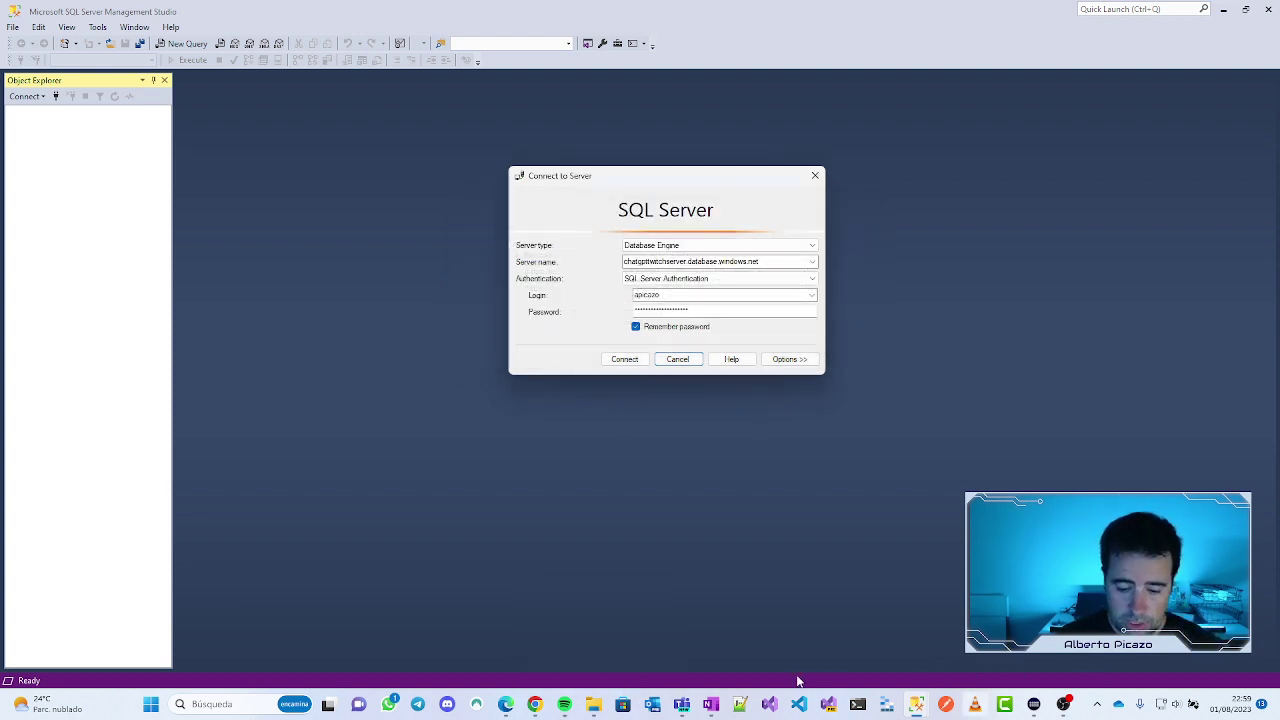
mouse_move(540, 708)
click(570, 640)
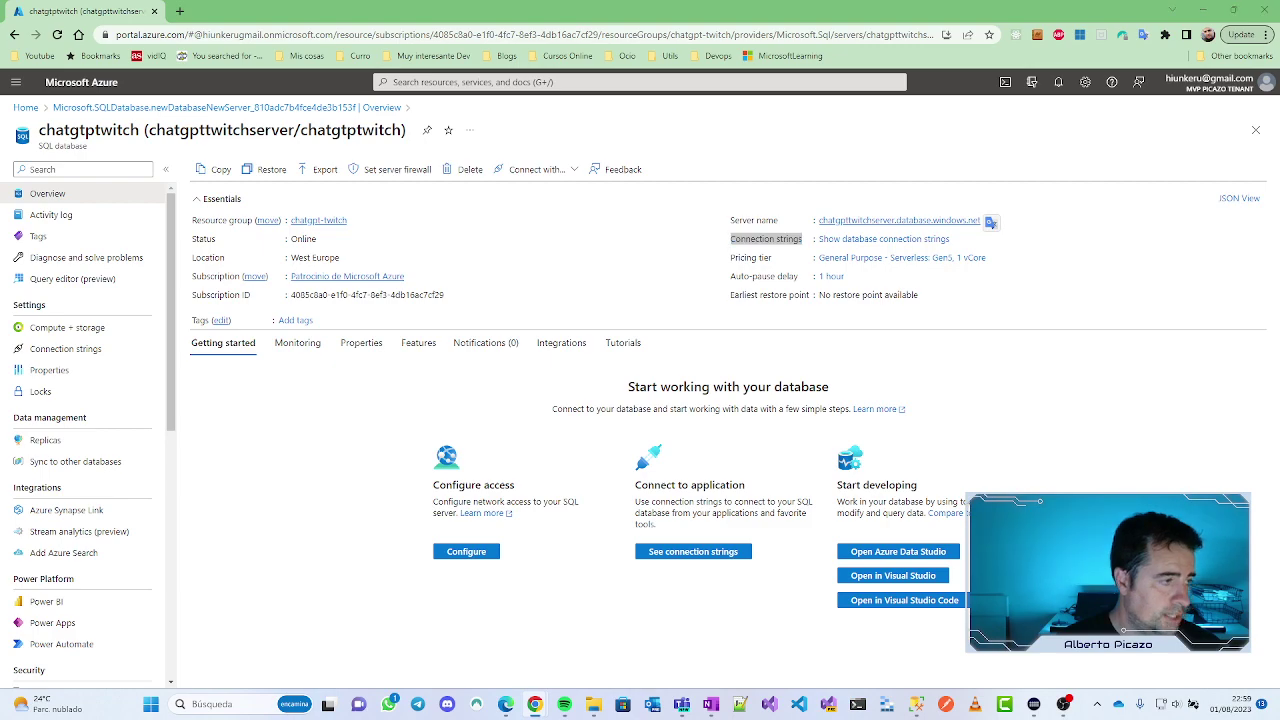
Step: Ask ChatGPT full-screen: 'no me deja conectar a la base de datos, porque me dice algo de un firewall'
drag(300, 5, 527, 2)
click(491, 607)
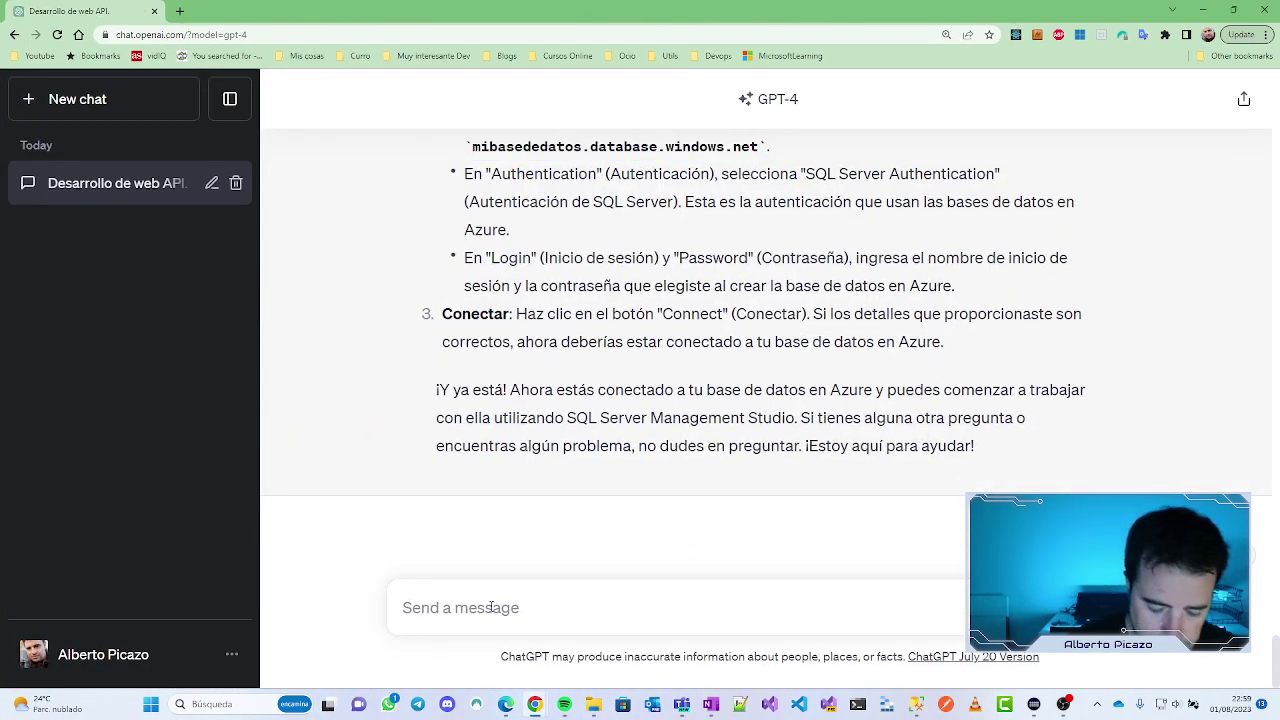
text(n)
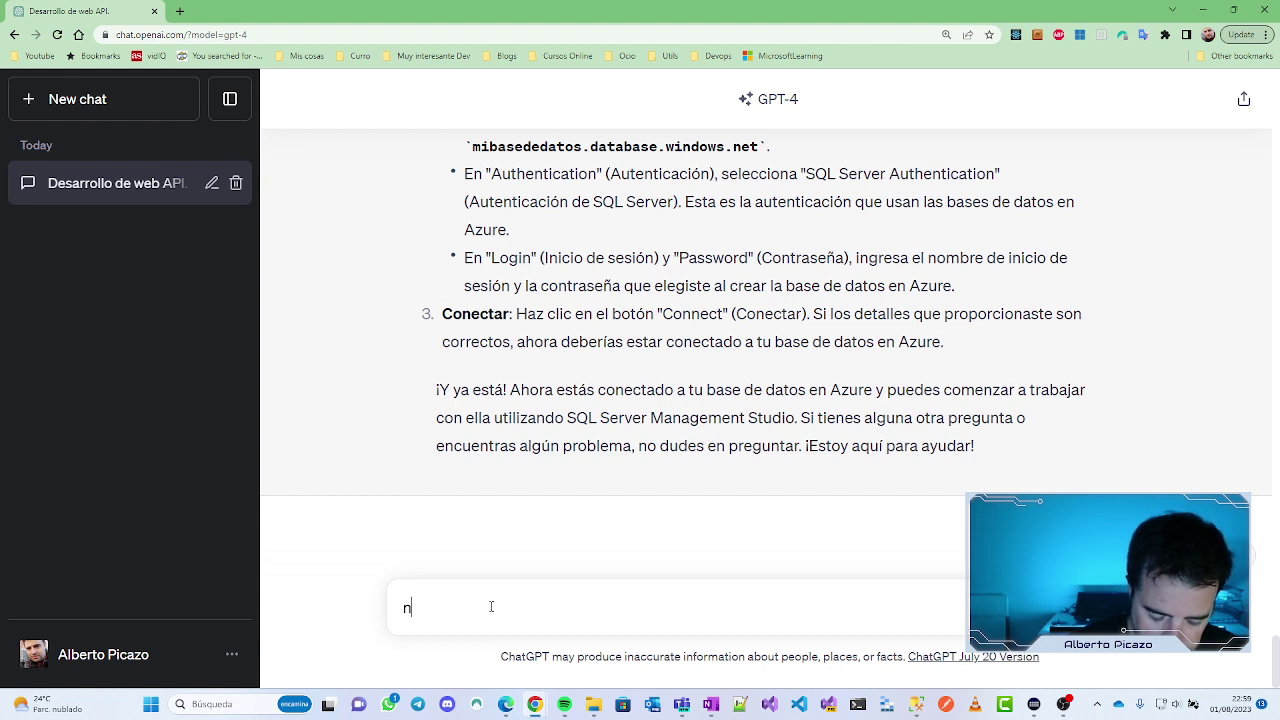
key(BackSpace)
text(no me deja conectar )
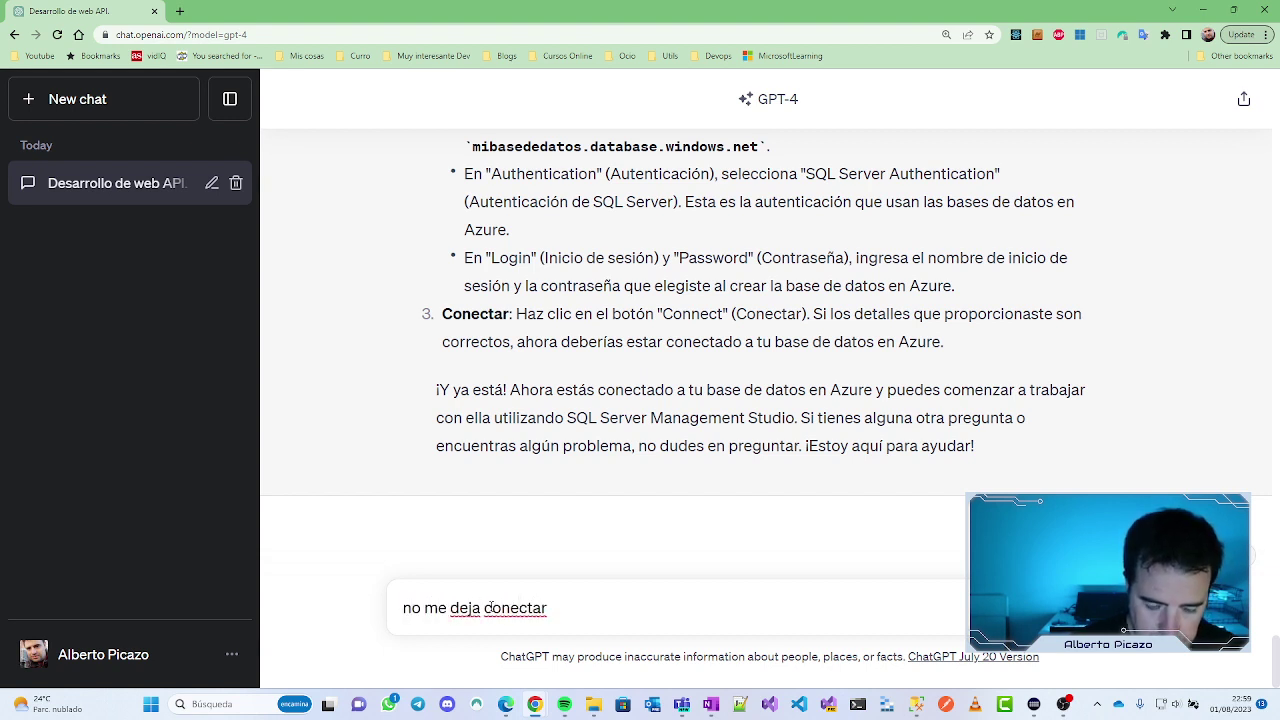
text(a la bas)
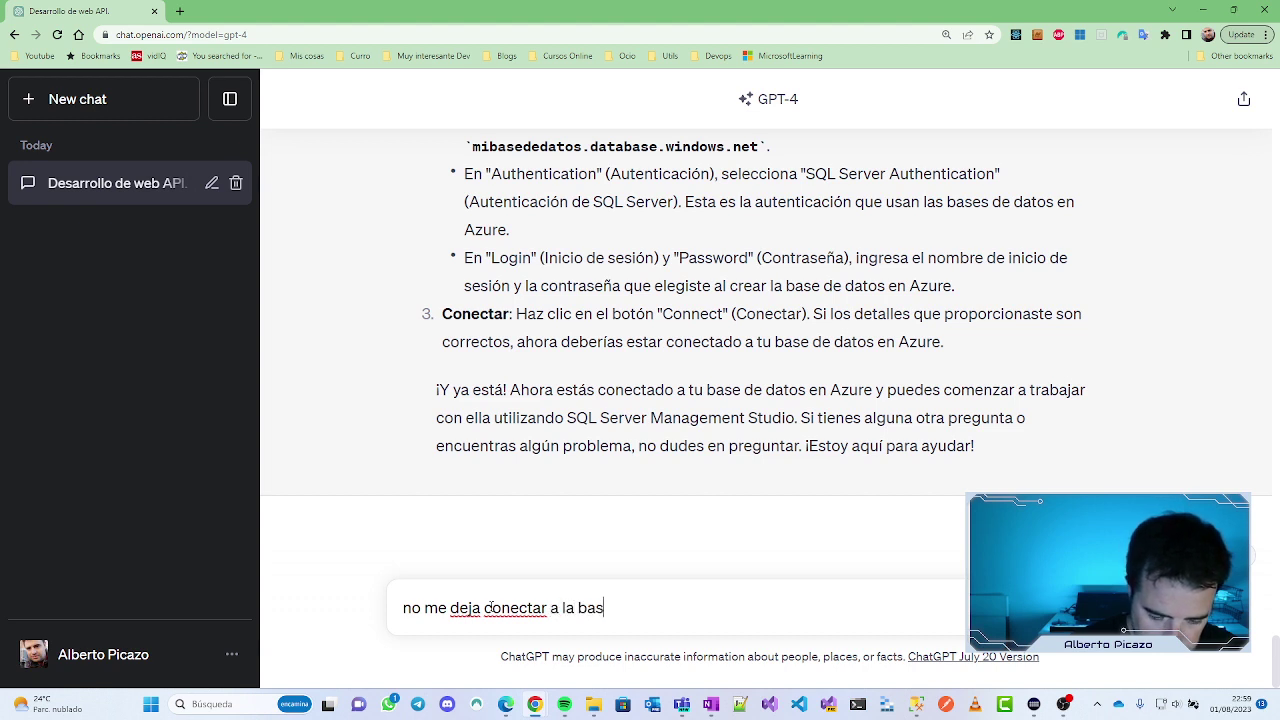
text(e de datos, porq)
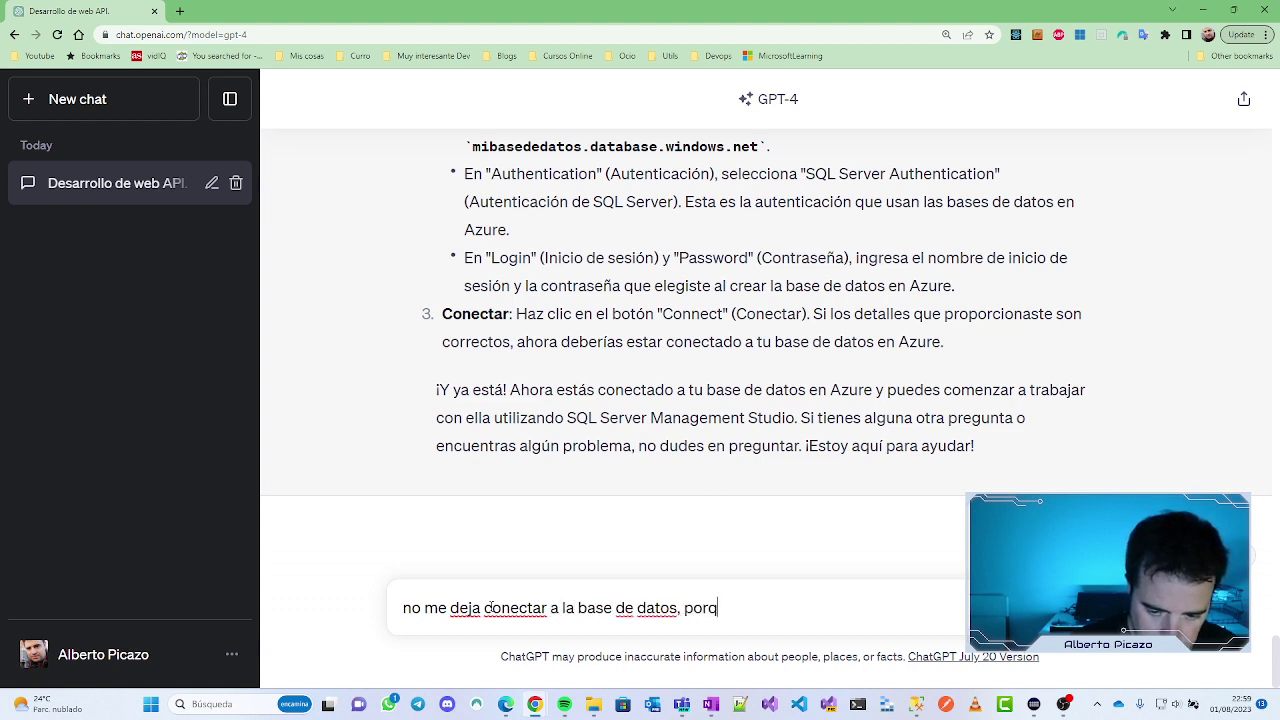
text(ue me dice algo)
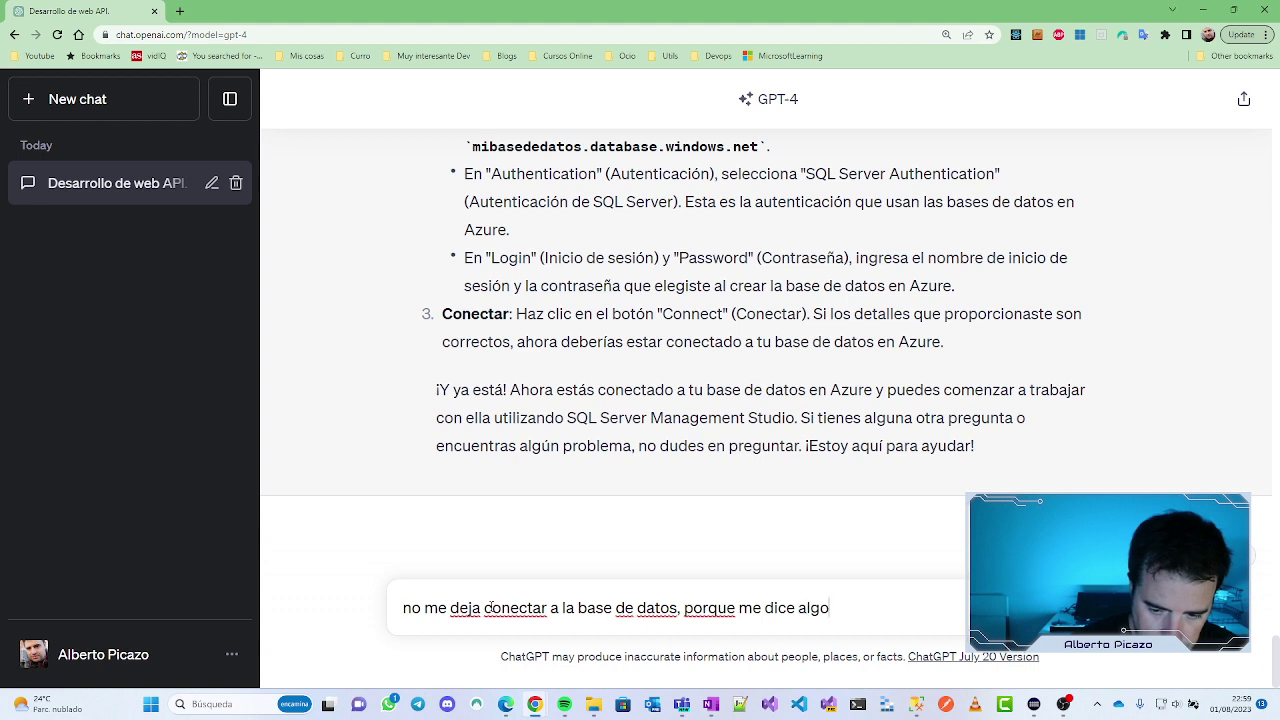
text( ded un)
key(BackSpace)
key(BackSpace)
key(BackSpace)
key(BackSpace)
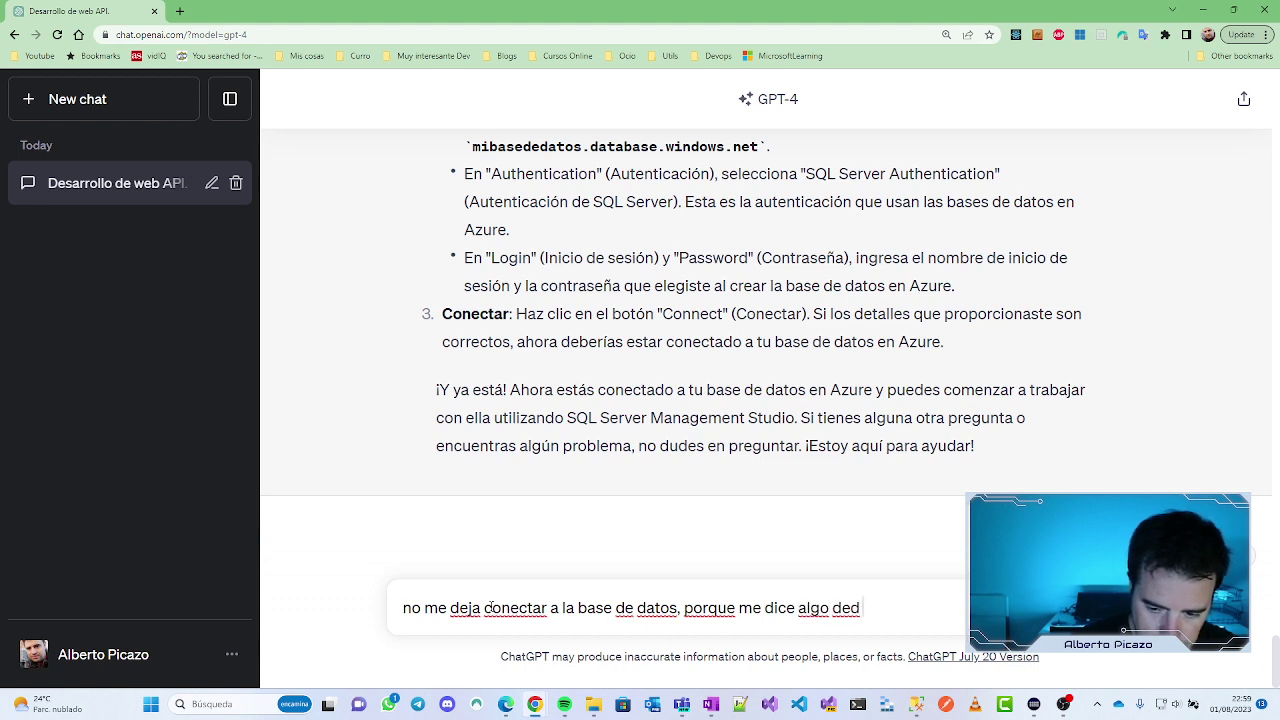
text(un fi)
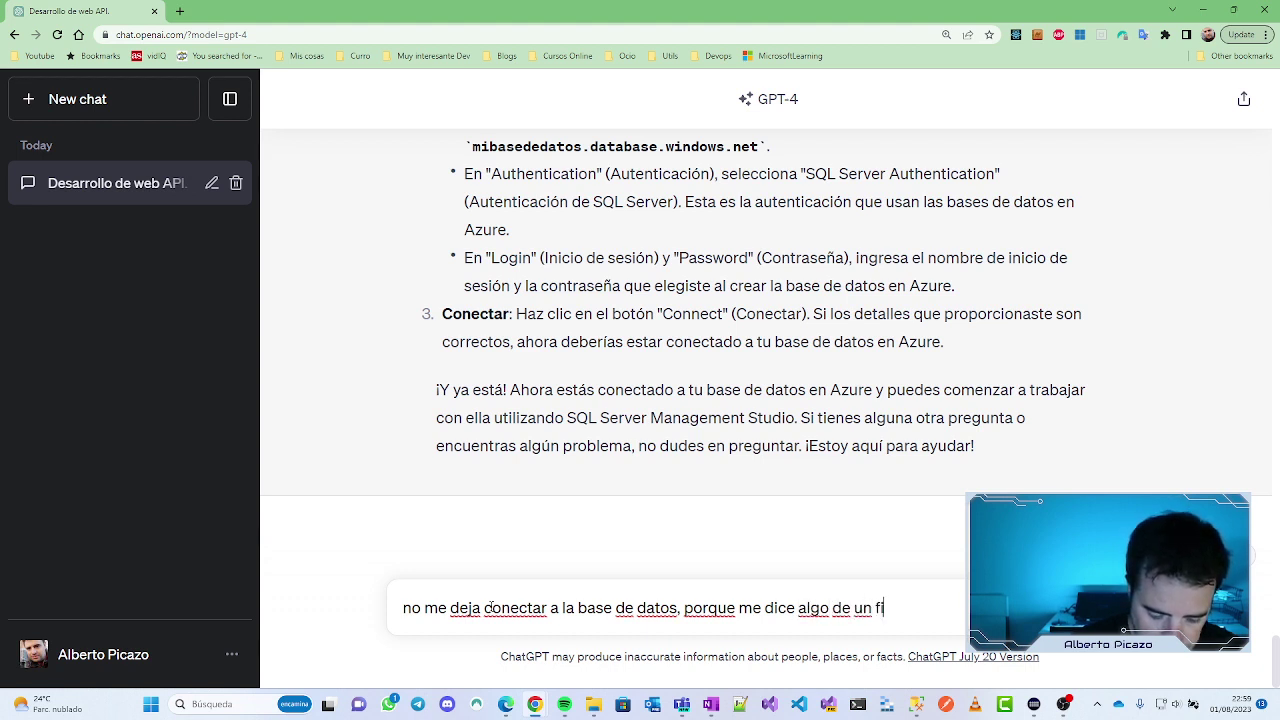
text(rewall)
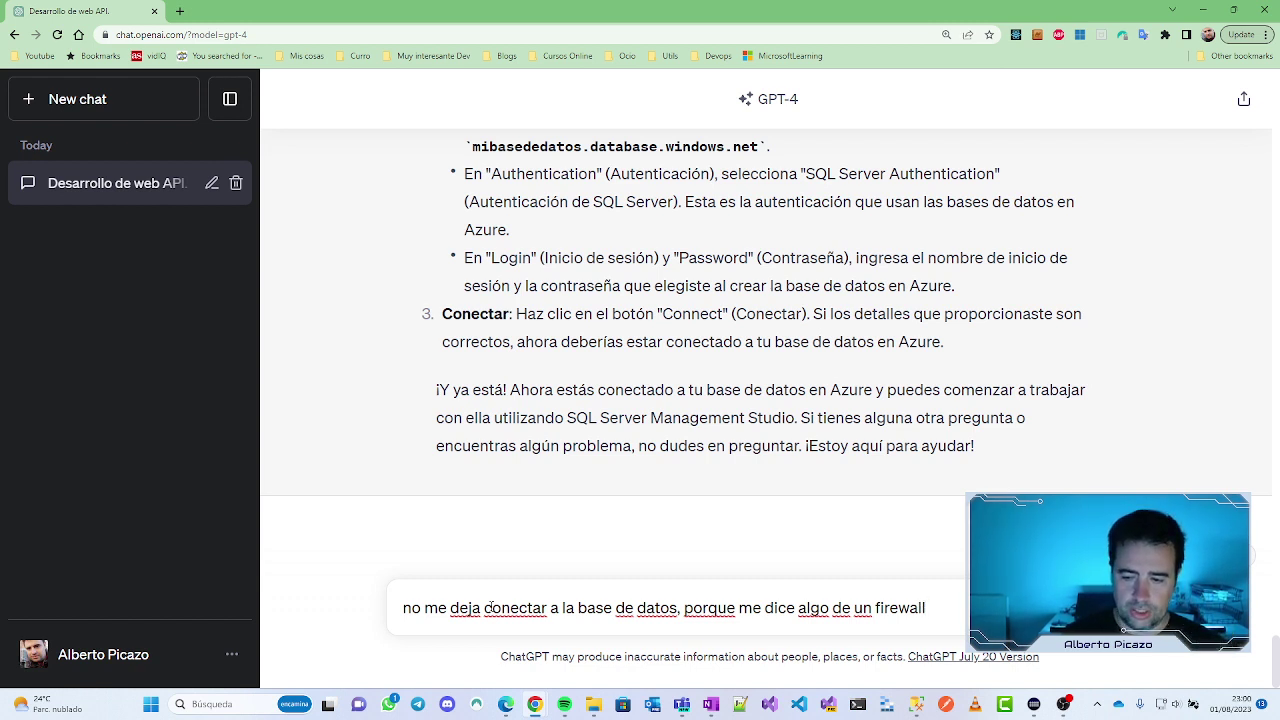
key(Return)
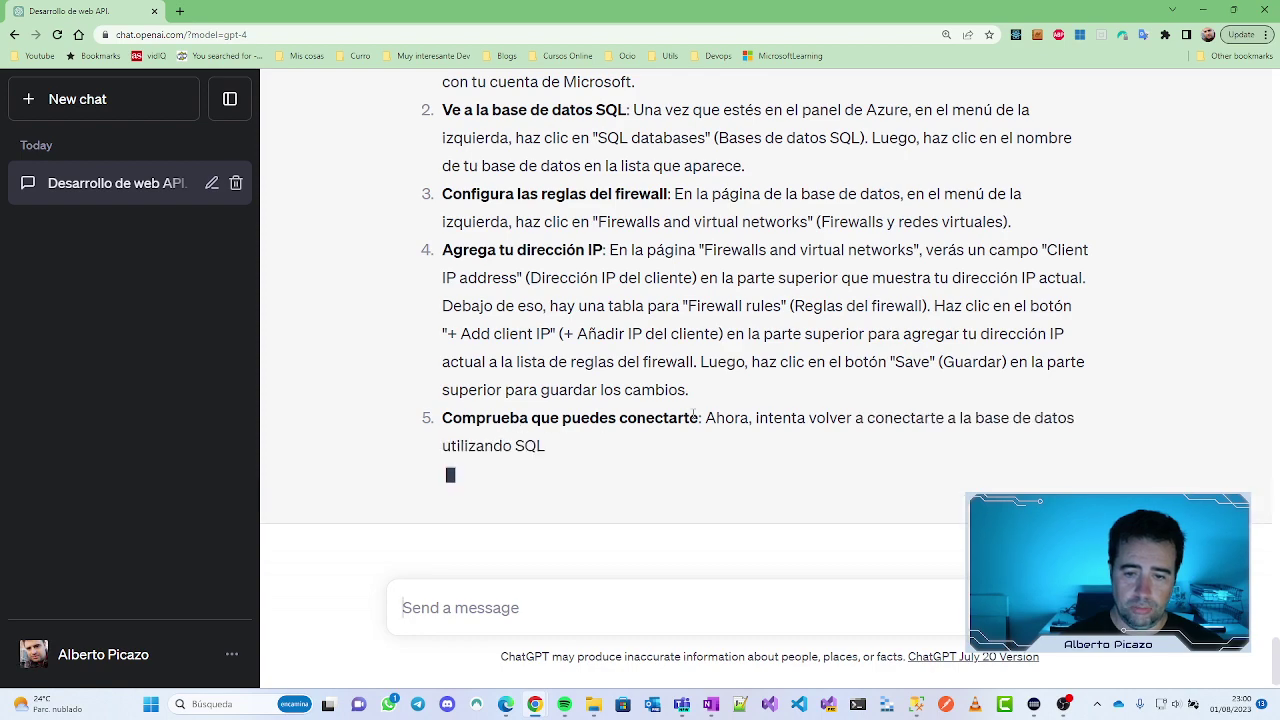
Step: Open chatgpttwitchserver's networking settings, browse Private access and Connectivity, then return to Public access
key(alt+Tab)
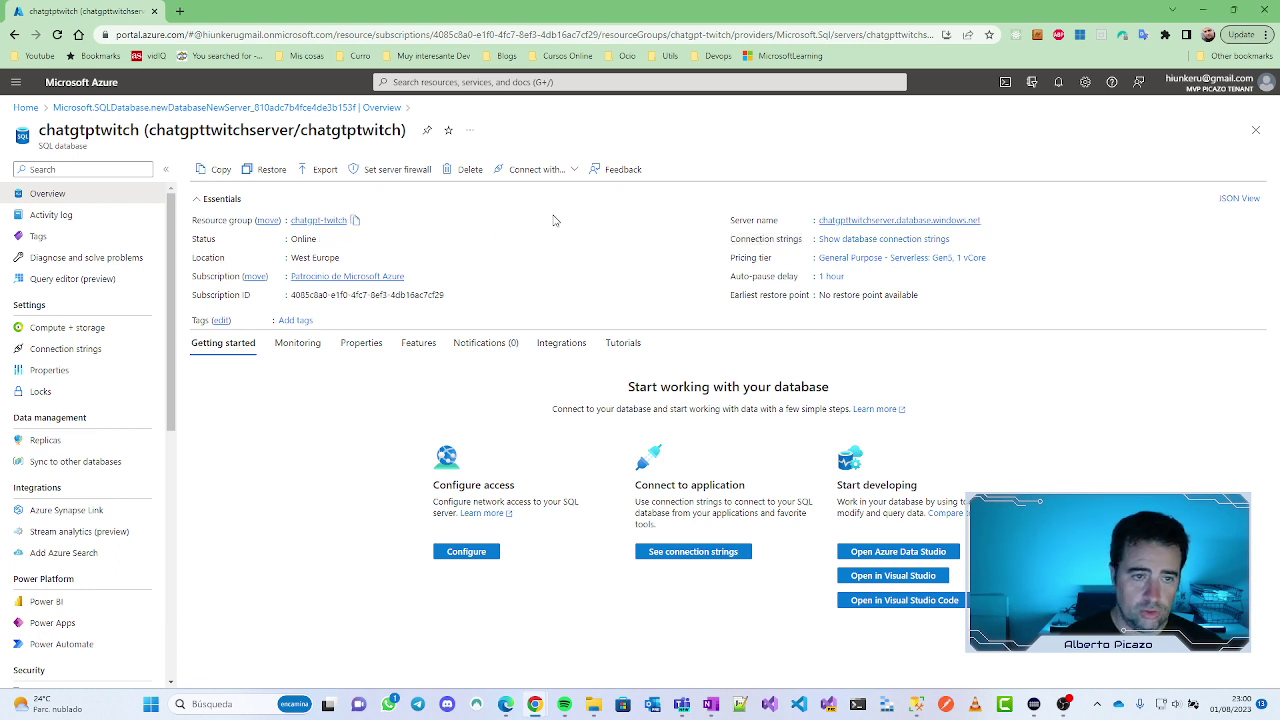
click(386, 174)
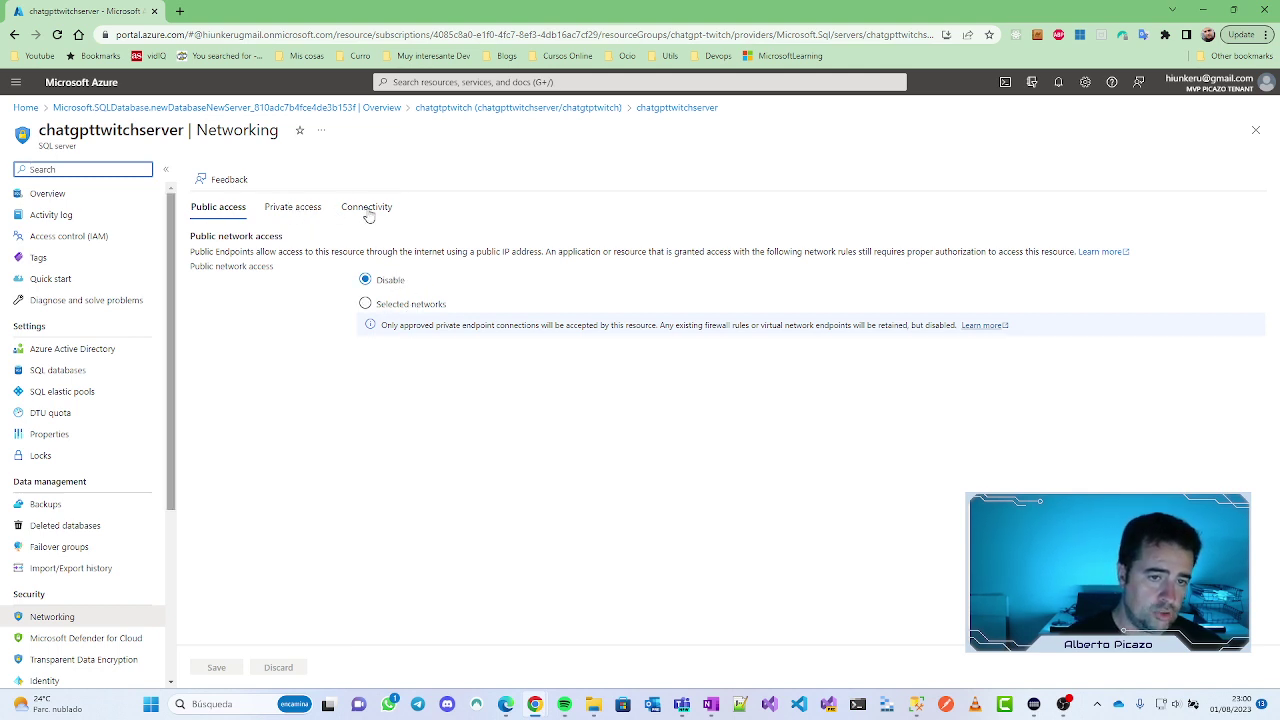
click(291, 210)
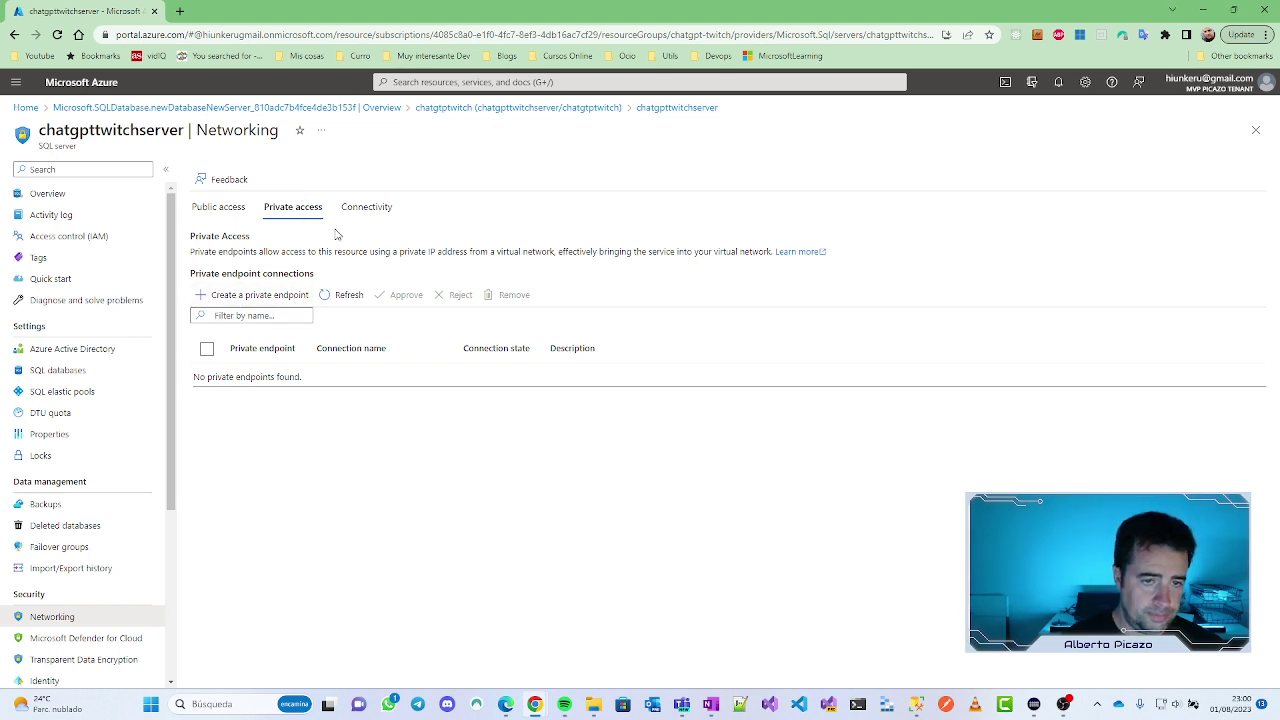
click(366, 205)
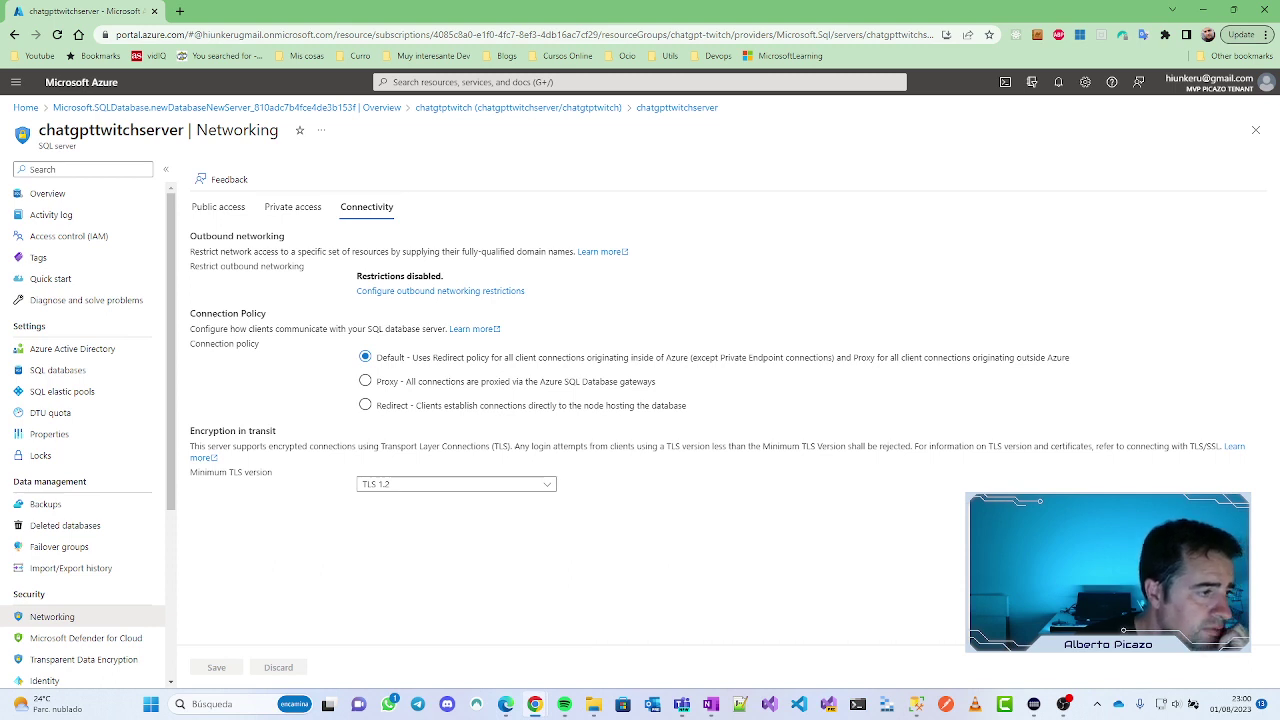
right_click(184, 388)
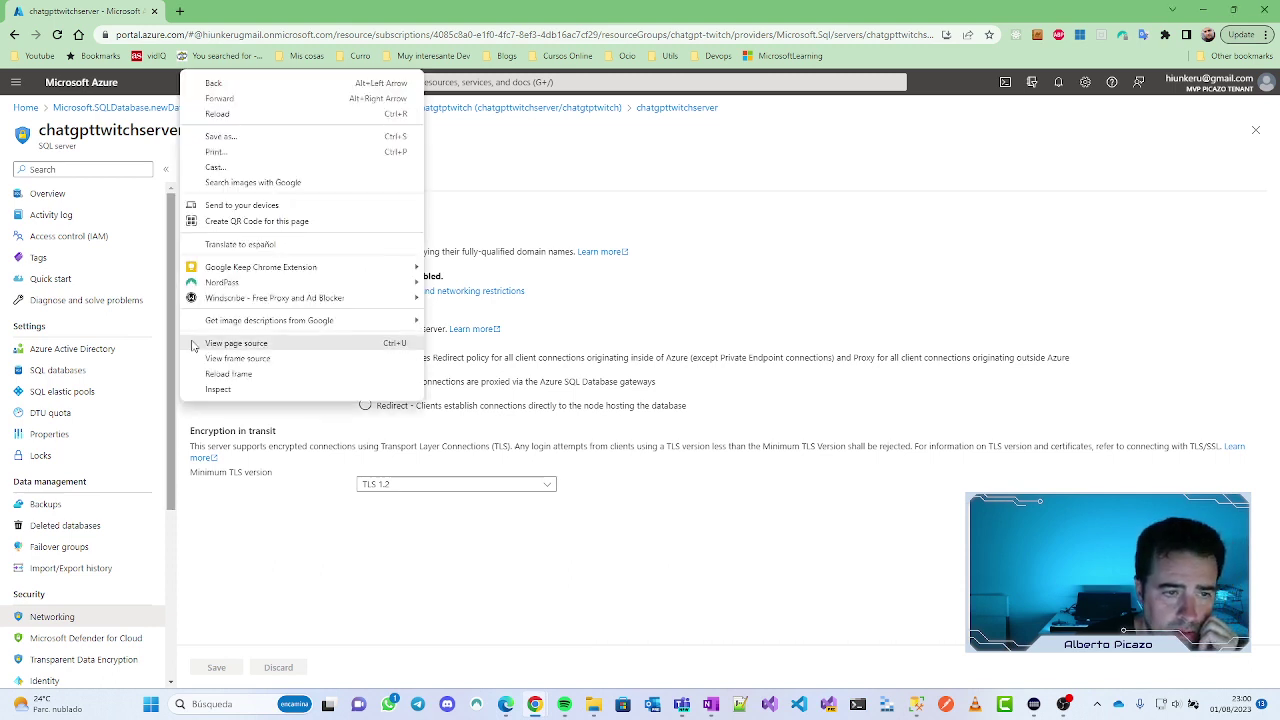
click(640, 350)
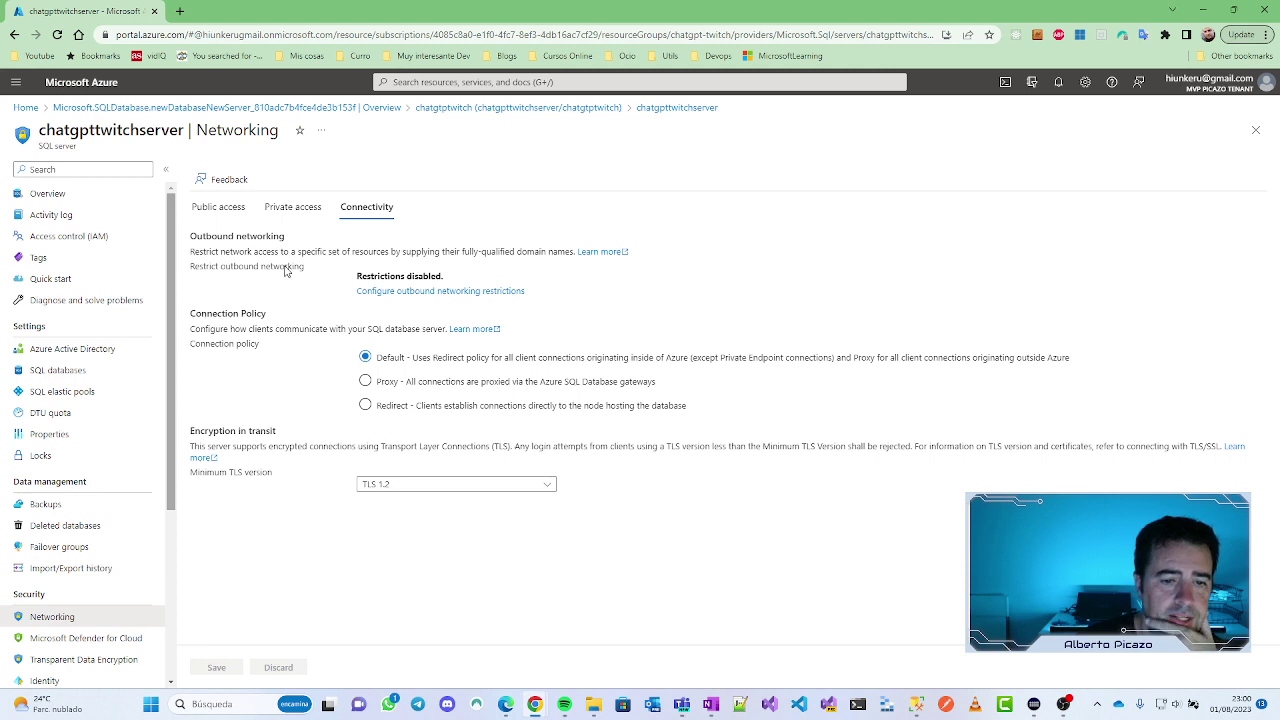
click(217, 208)
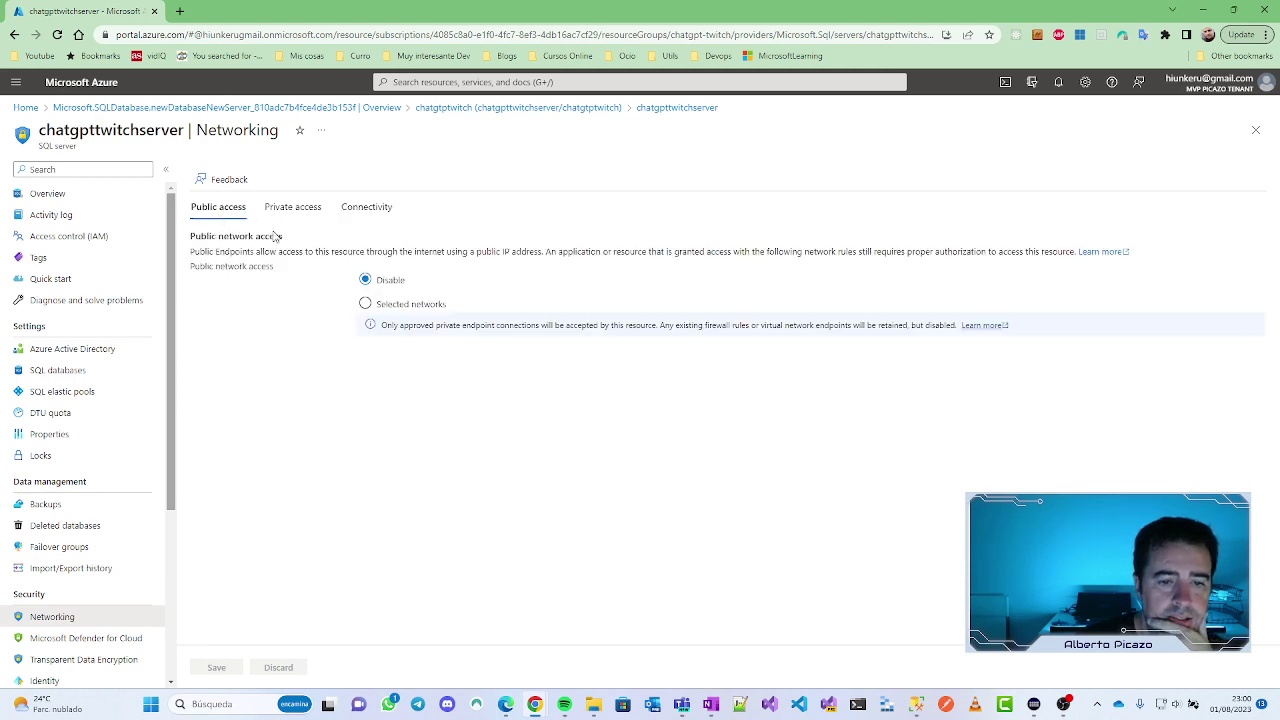
Step: Set access to Selected networks, add the client IPv4 firewall rule, allow Azure services, and save
click(378, 304)
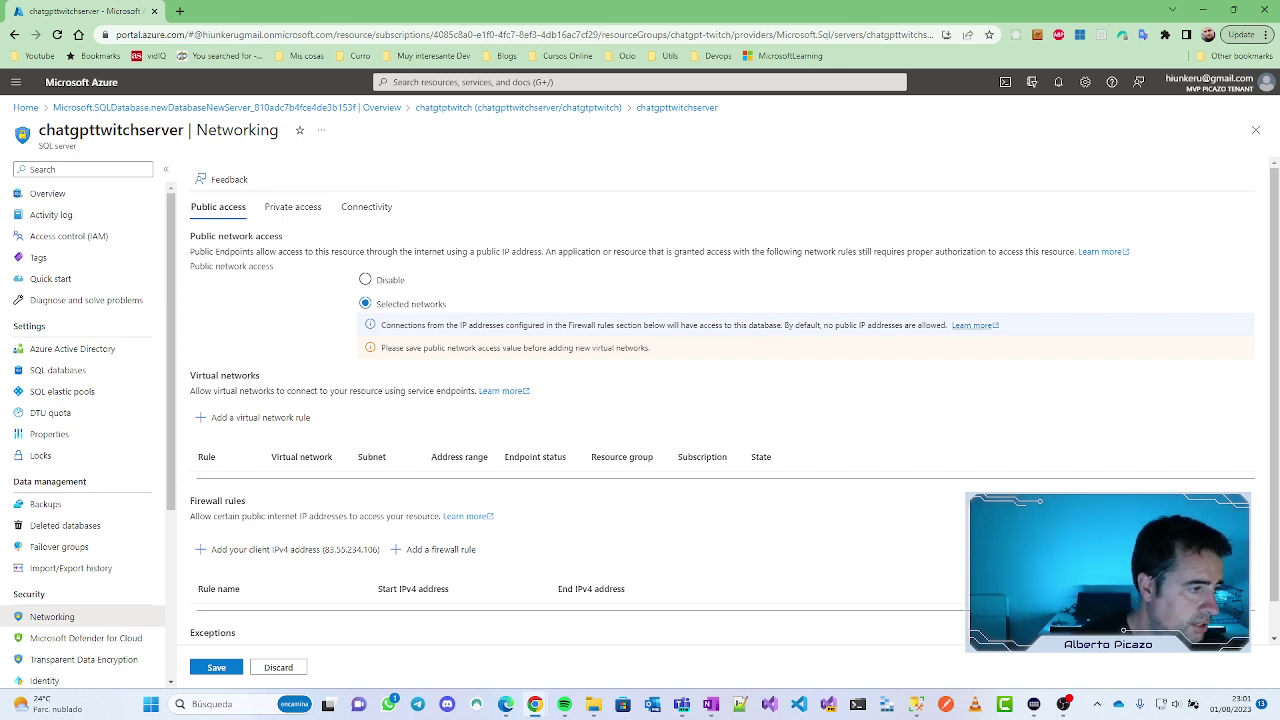
scroll(528, 405, down, 1)
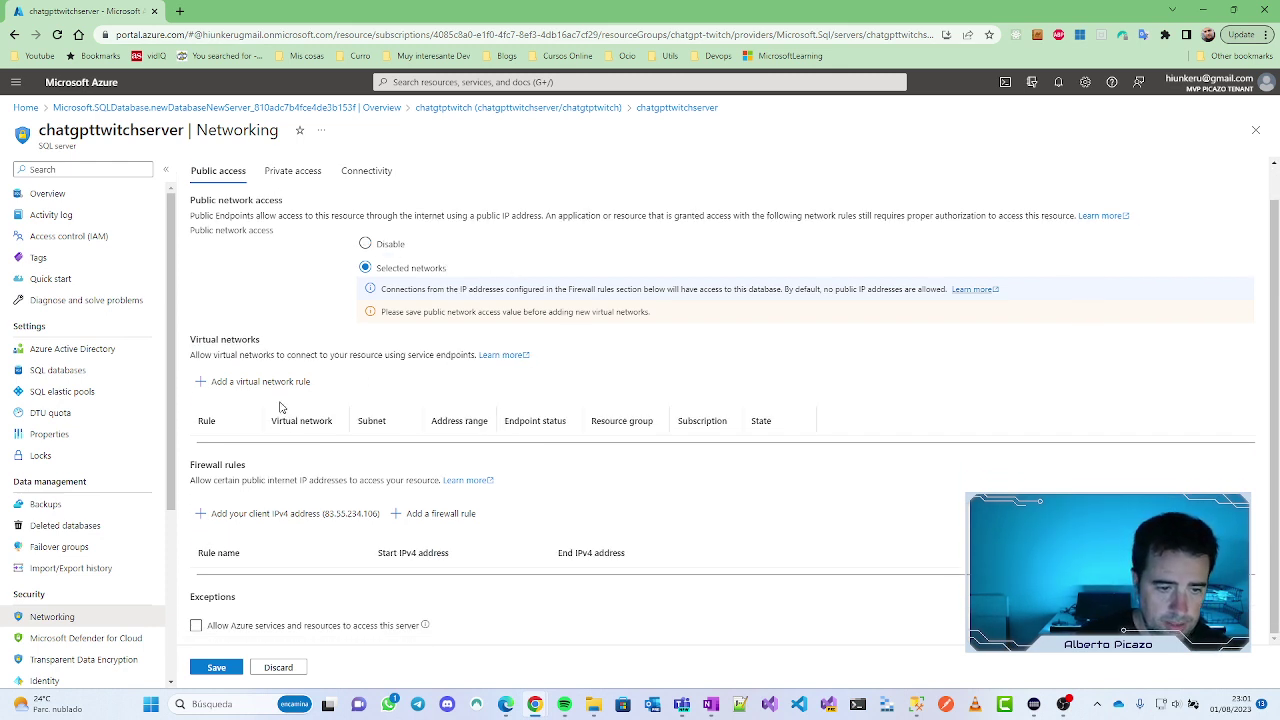
click(308, 514)
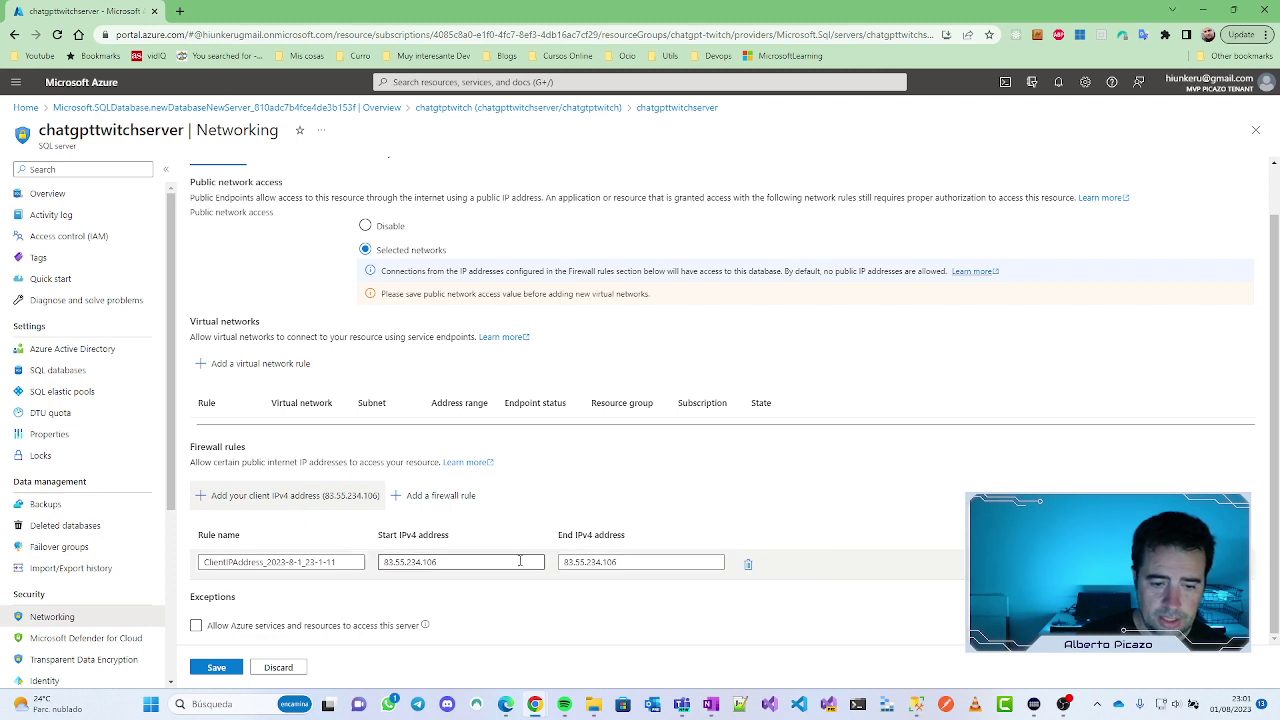
double_click(462, 565)
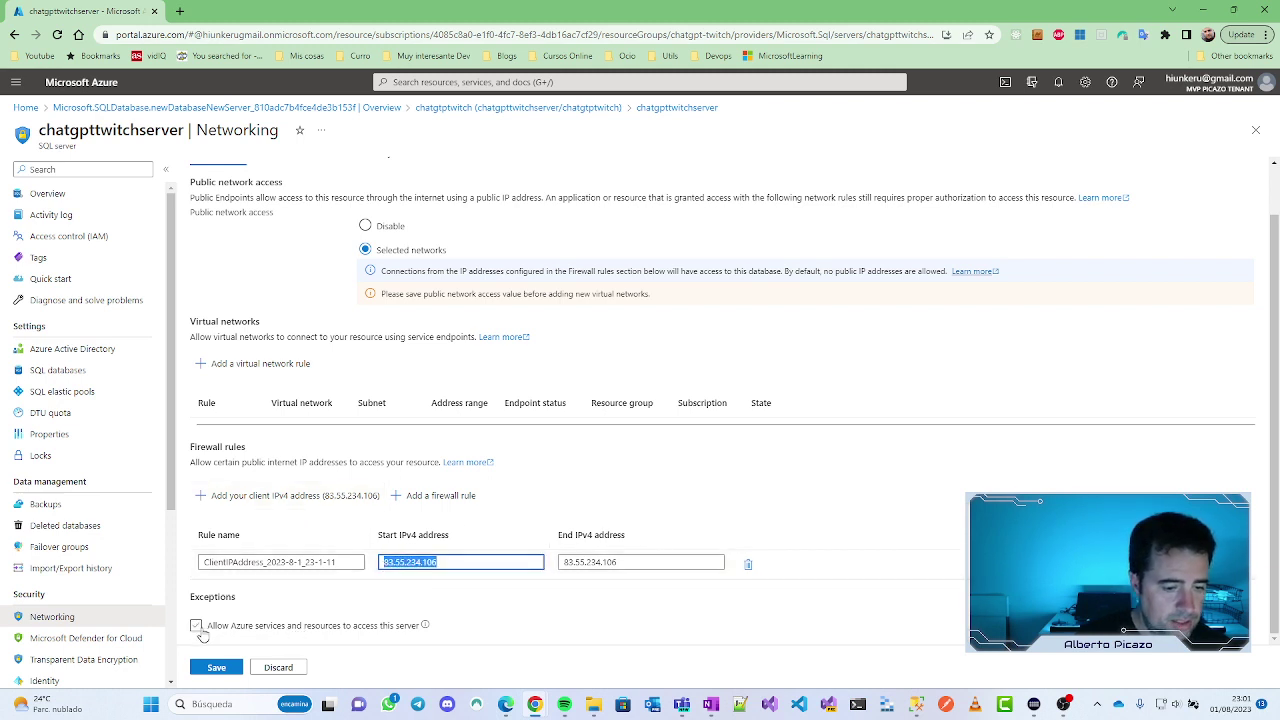
click(196, 626)
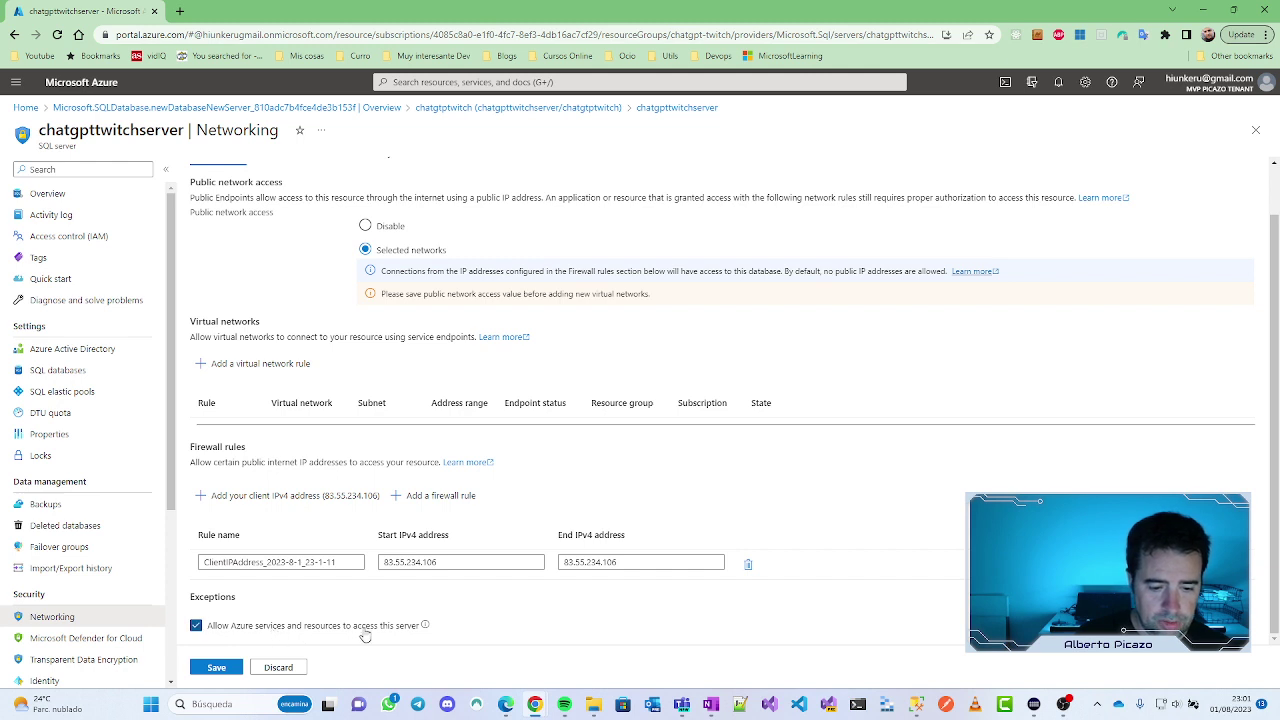
click(215, 668)
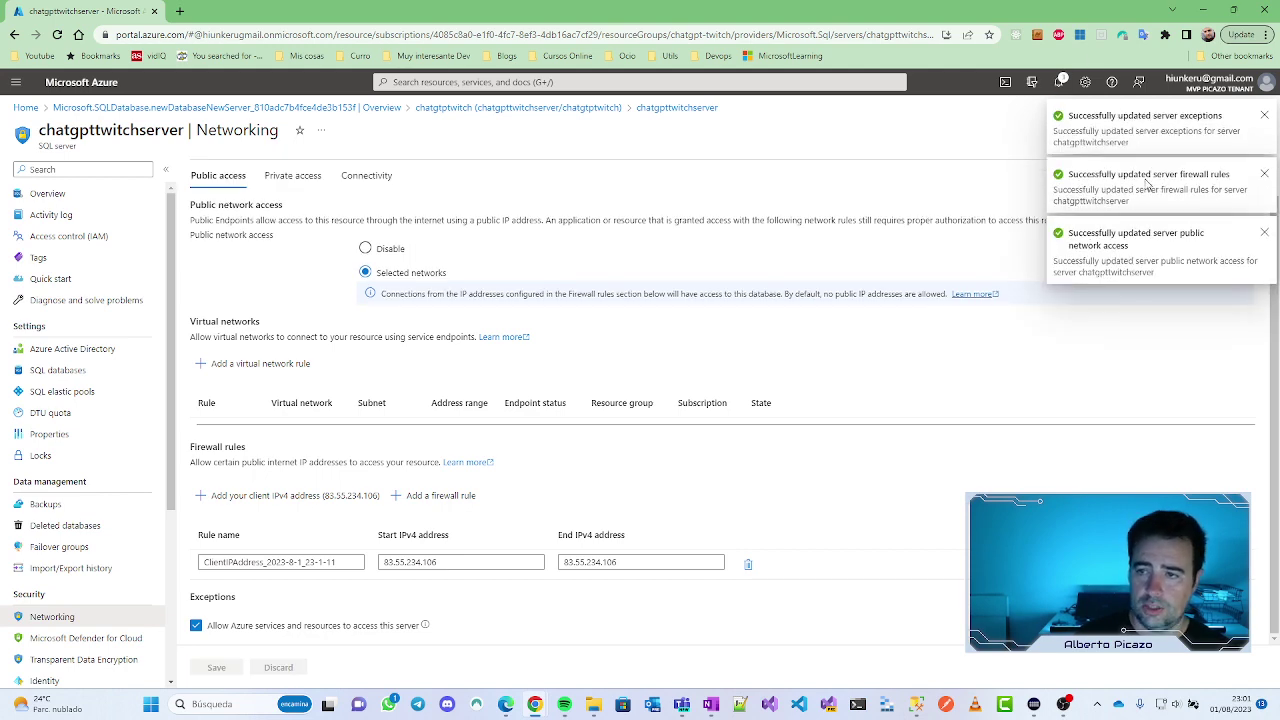
Step: Connect to chatgpttwitchserver.database.windows.net and widen Object Explorer to show the full server name
click(1202, 12)
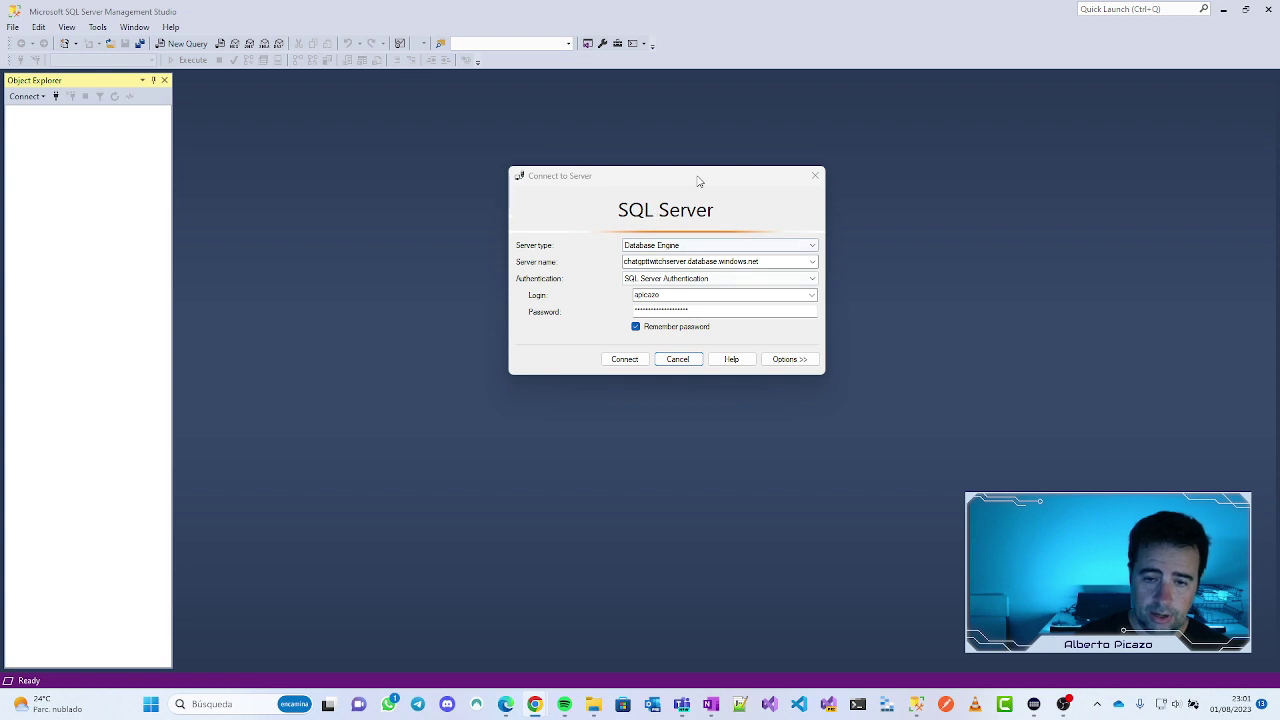
click(625, 360)
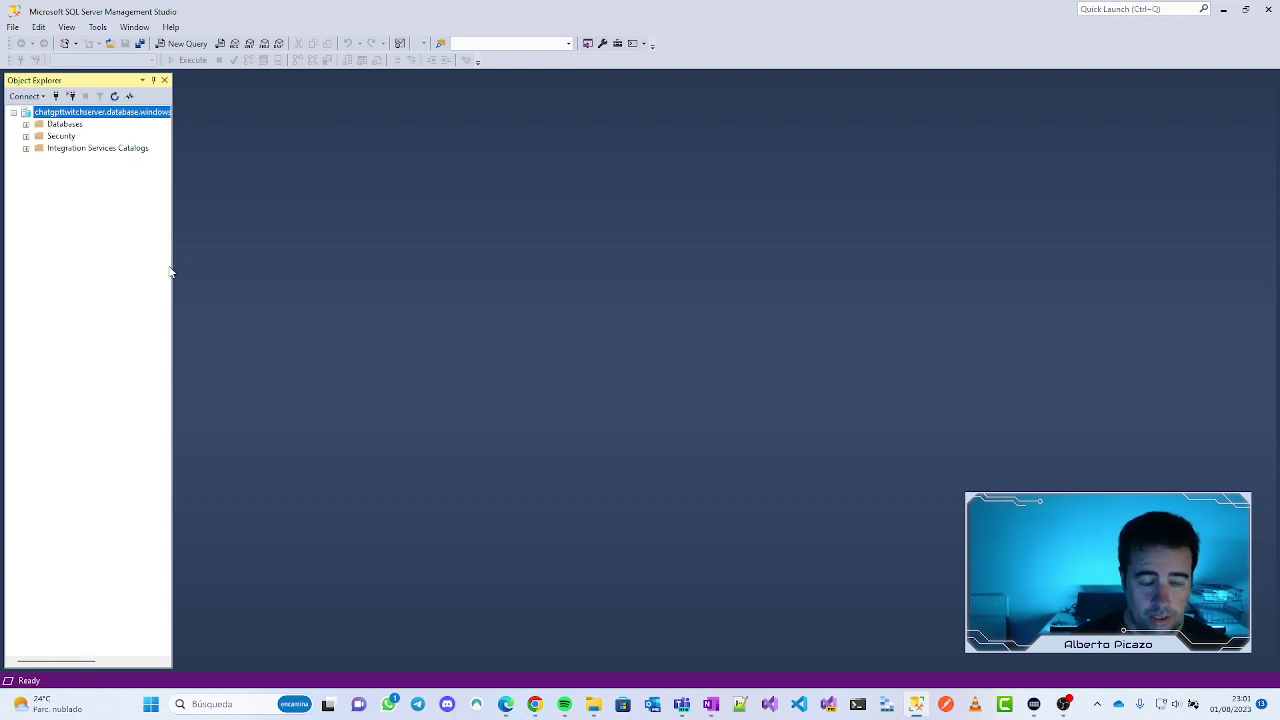
drag(174, 268, 246, 271)
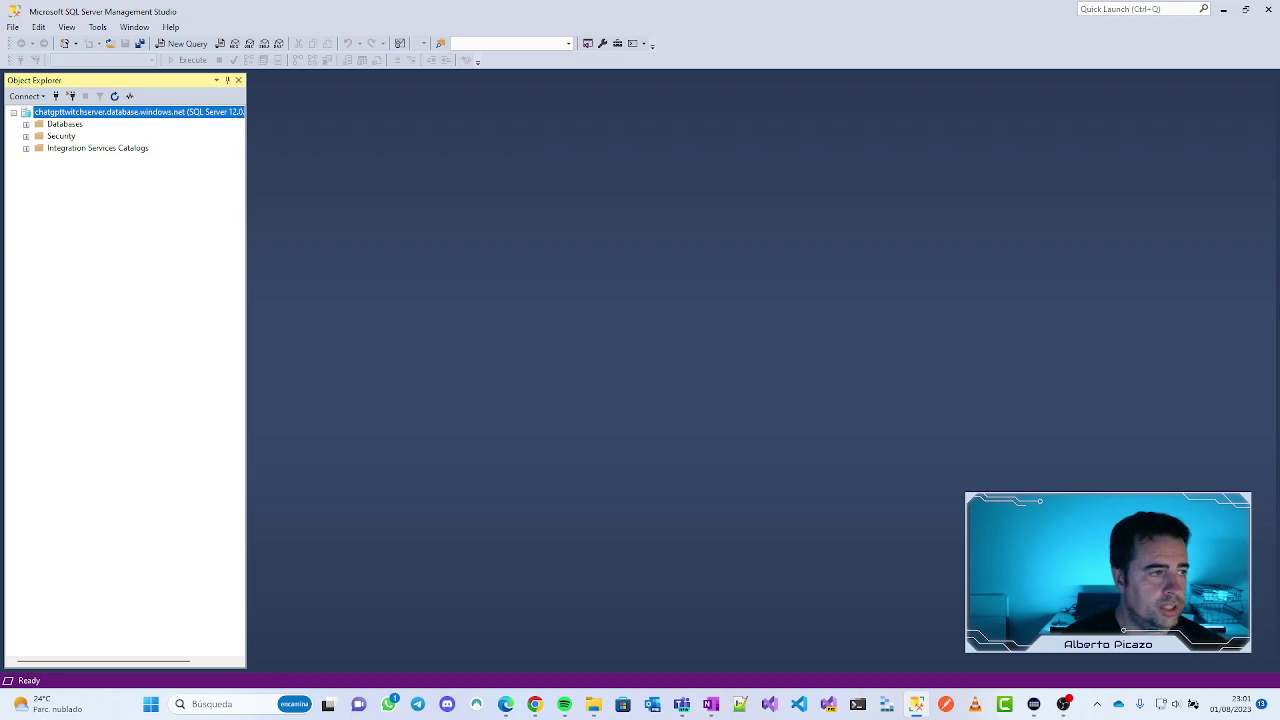
key(alt+Tab)
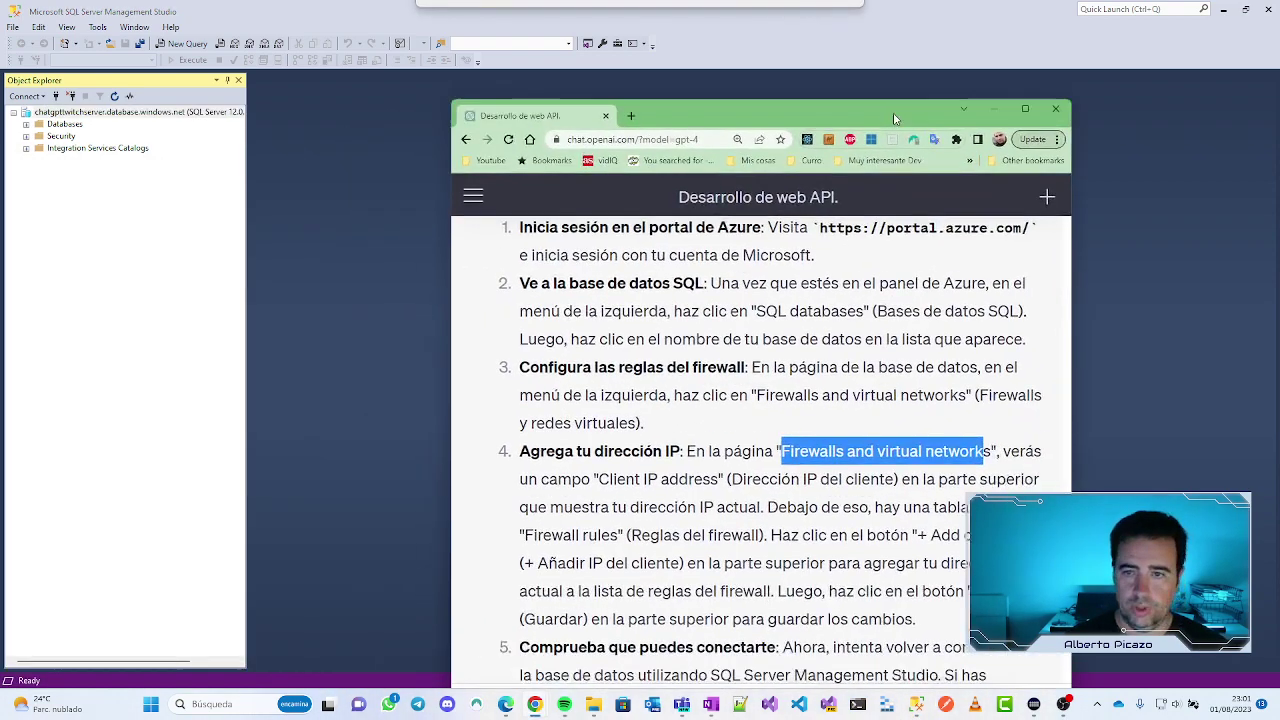
Step: Locate ChatGPT's 'Por supuesto' reply on creating the users table, then go back to Management Studio
scroll(768, 313, up, 15)
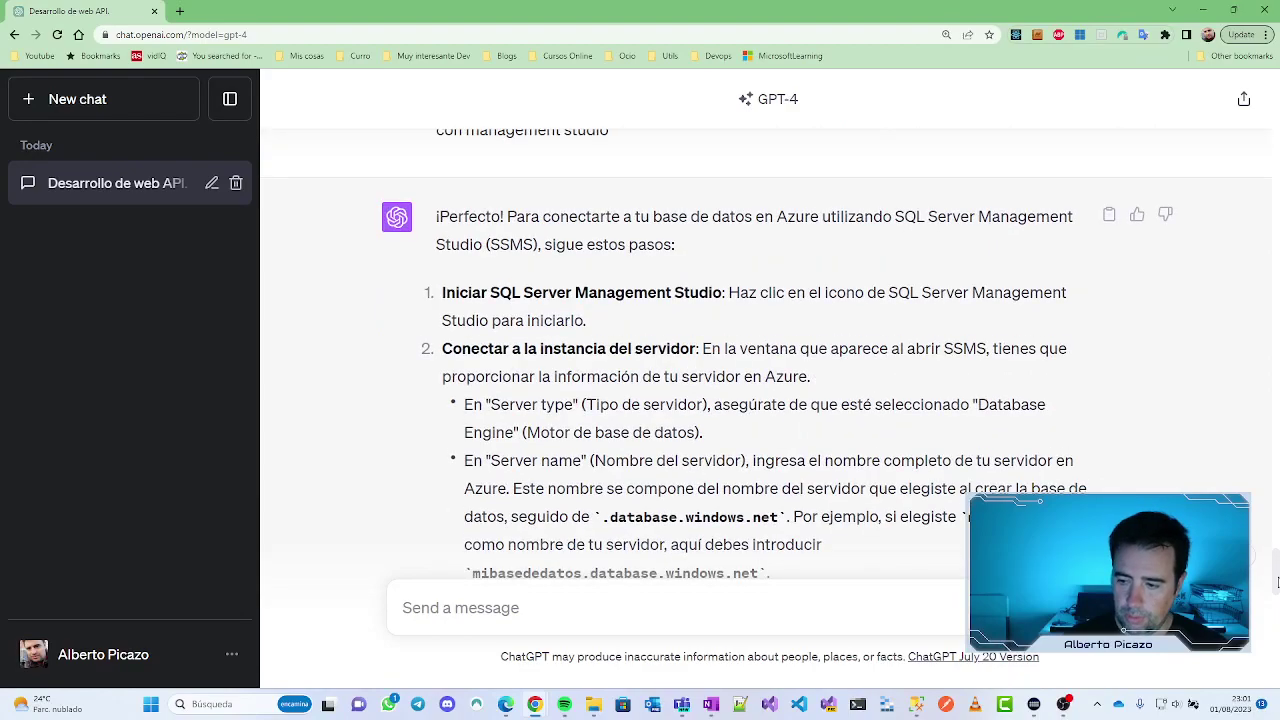
scroll(1272, 560, up, 5)
scroll(1272, 560, down, 9)
key(ctrl+minus)
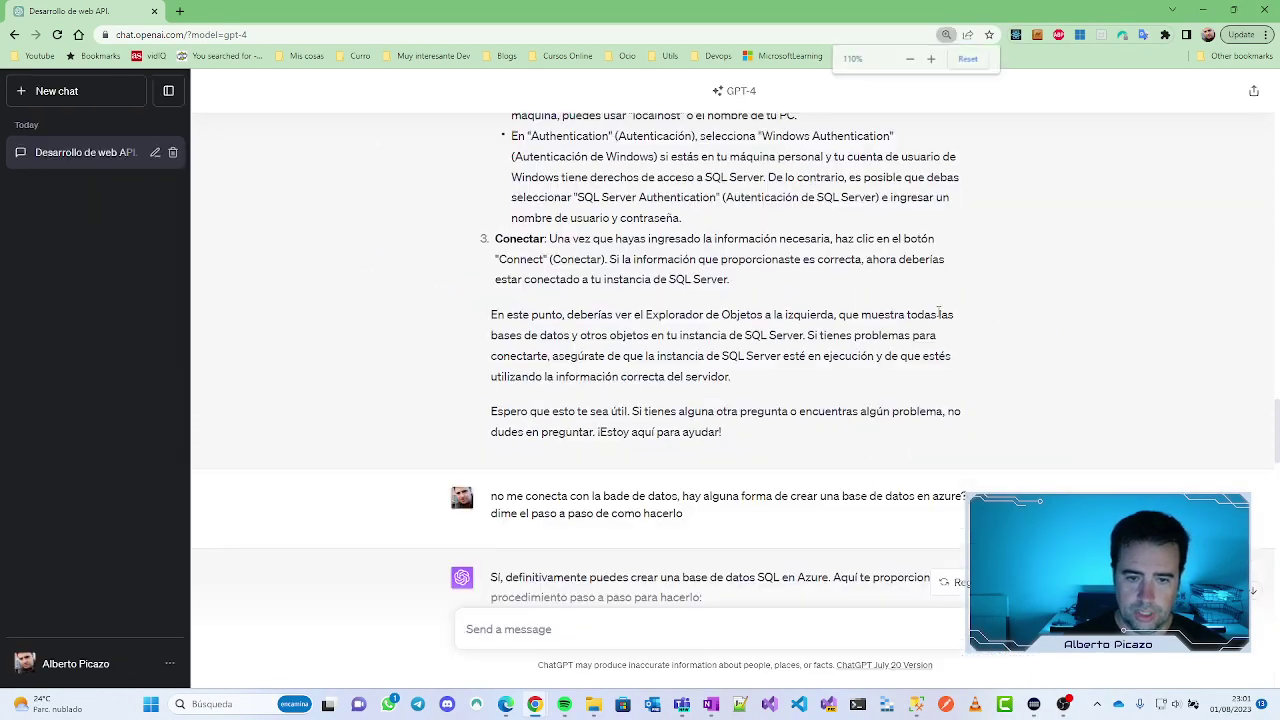
key(ctrl+minus)
key(ctrl+plus)
scroll(983, 337, up, 15)
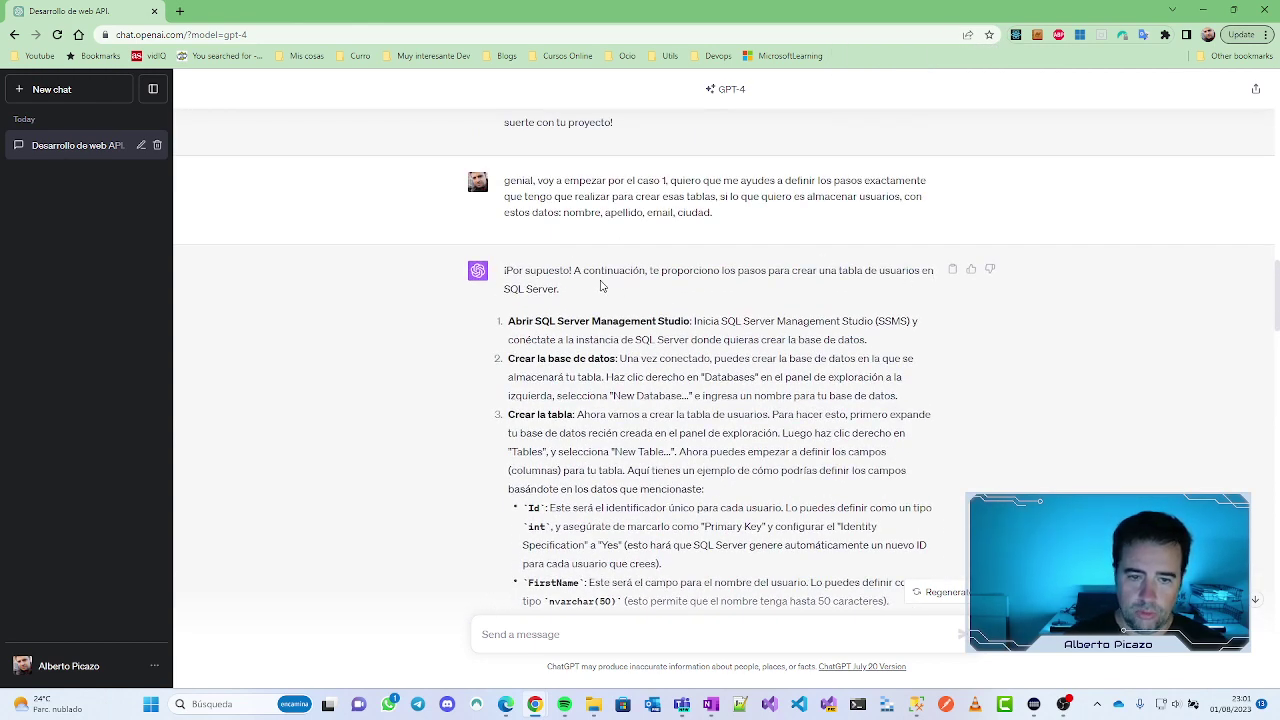
drag(566, 292, 505, 271)
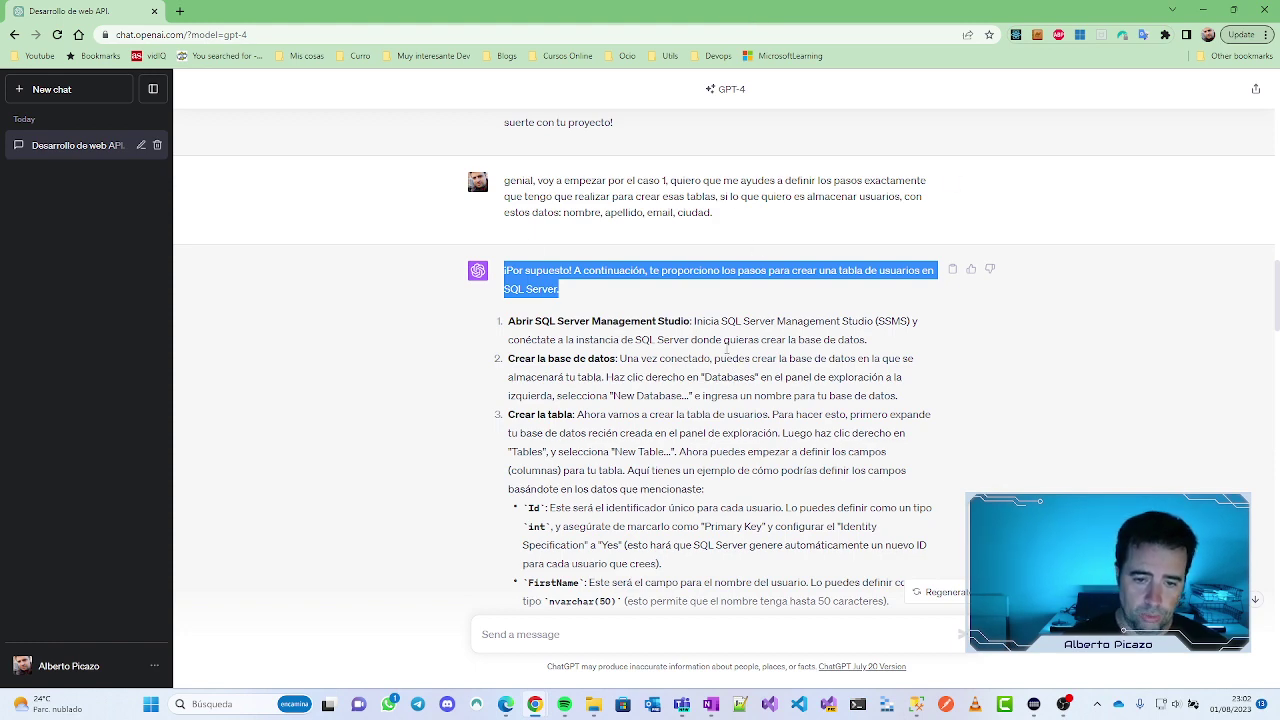
key(alt+Tab)
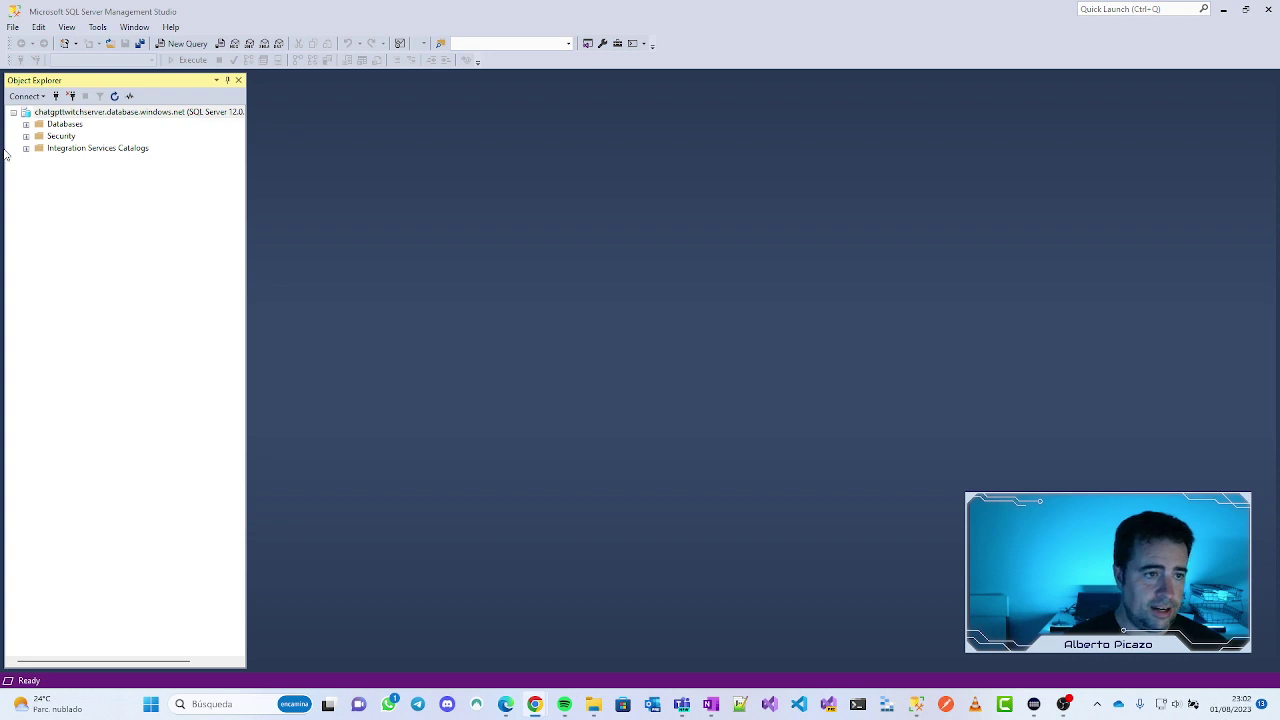
Step: Expand Databases and the chatgptwitch database in Object Explorer
click(26, 125)
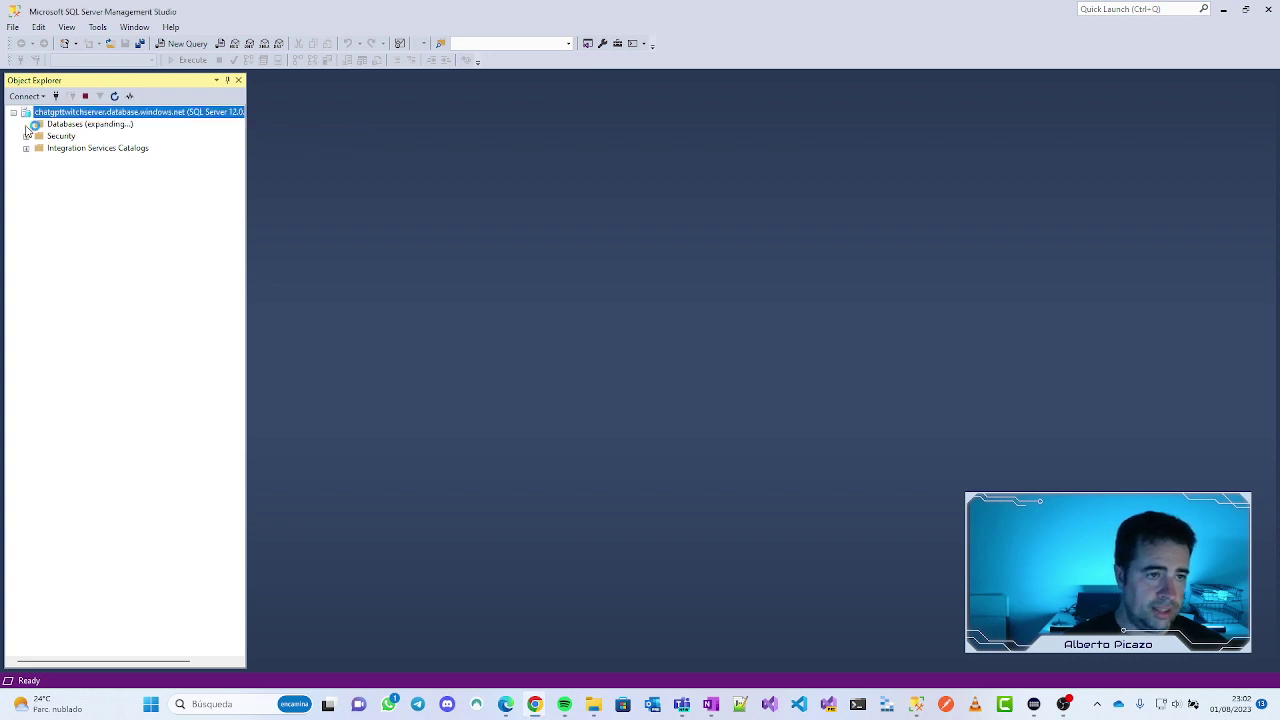
click(88, 149)
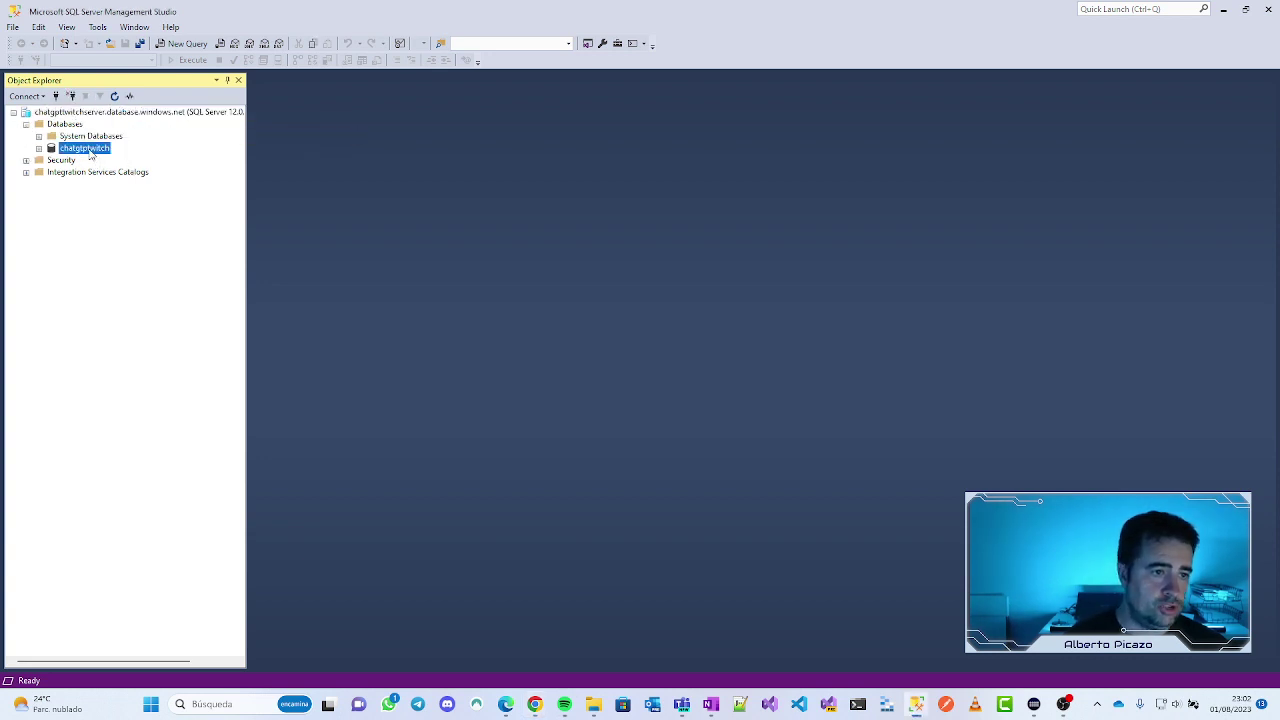
click(39, 148)
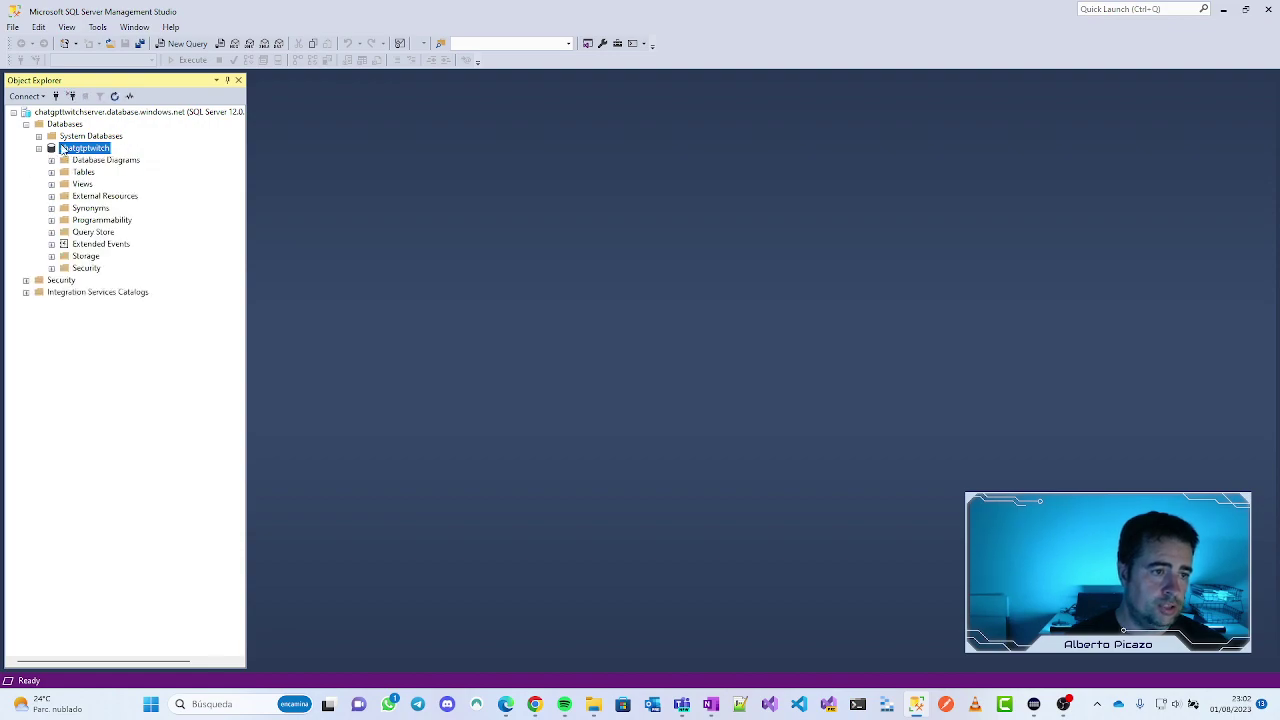
Step: Maximize ChatGPT and review the create-table instructions in the users-table reply
drag(609, 300, 651, 113)
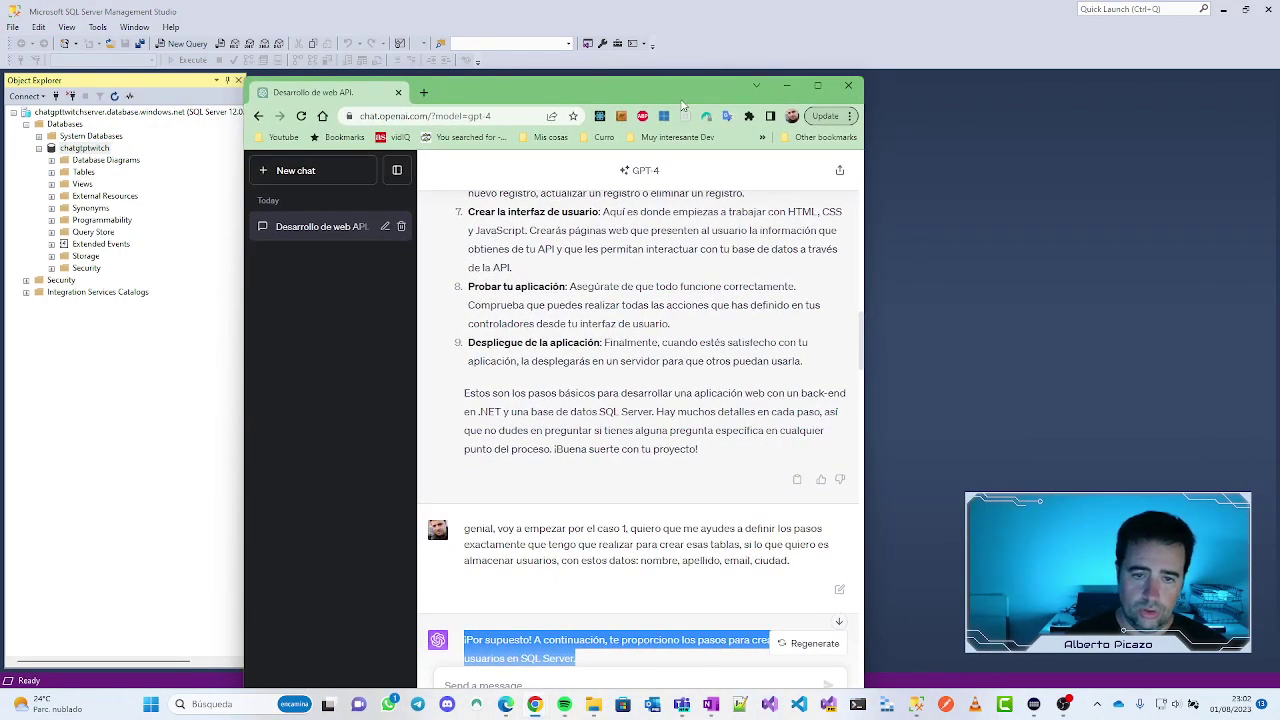
scroll(546, 340, up, 3)
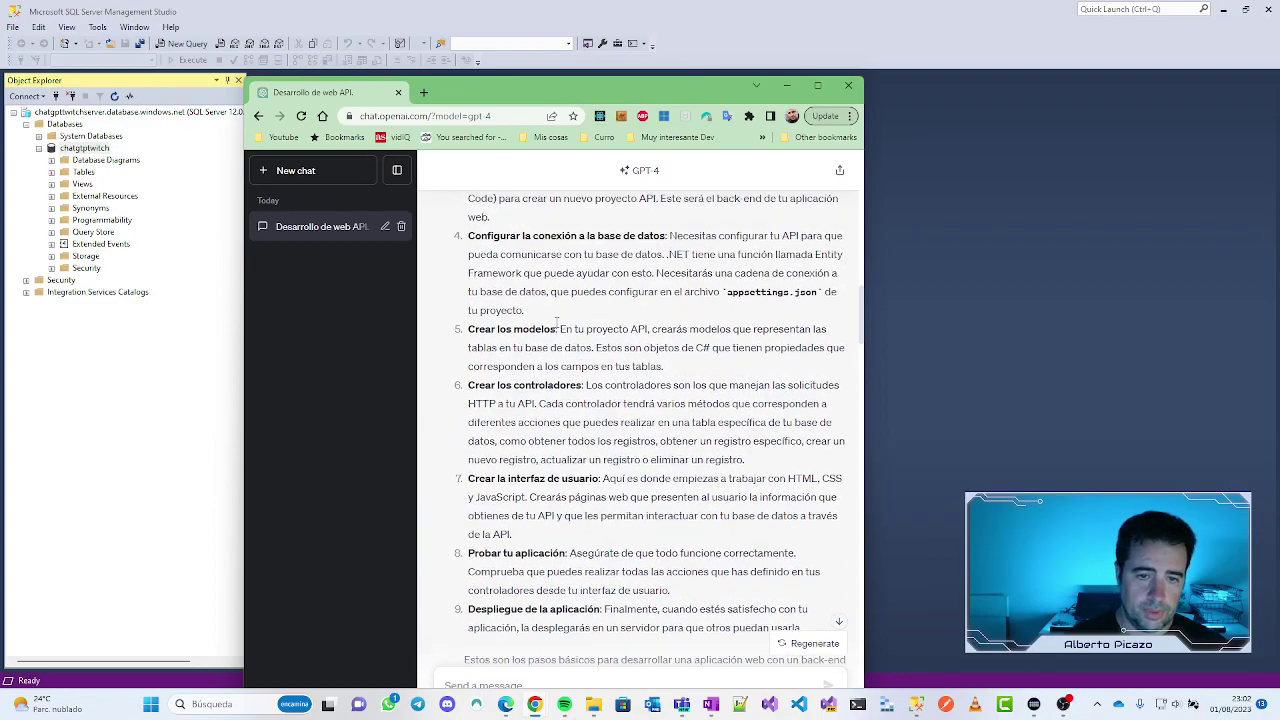
scroll(557, 322, up, 2)
double_click(693, 88)
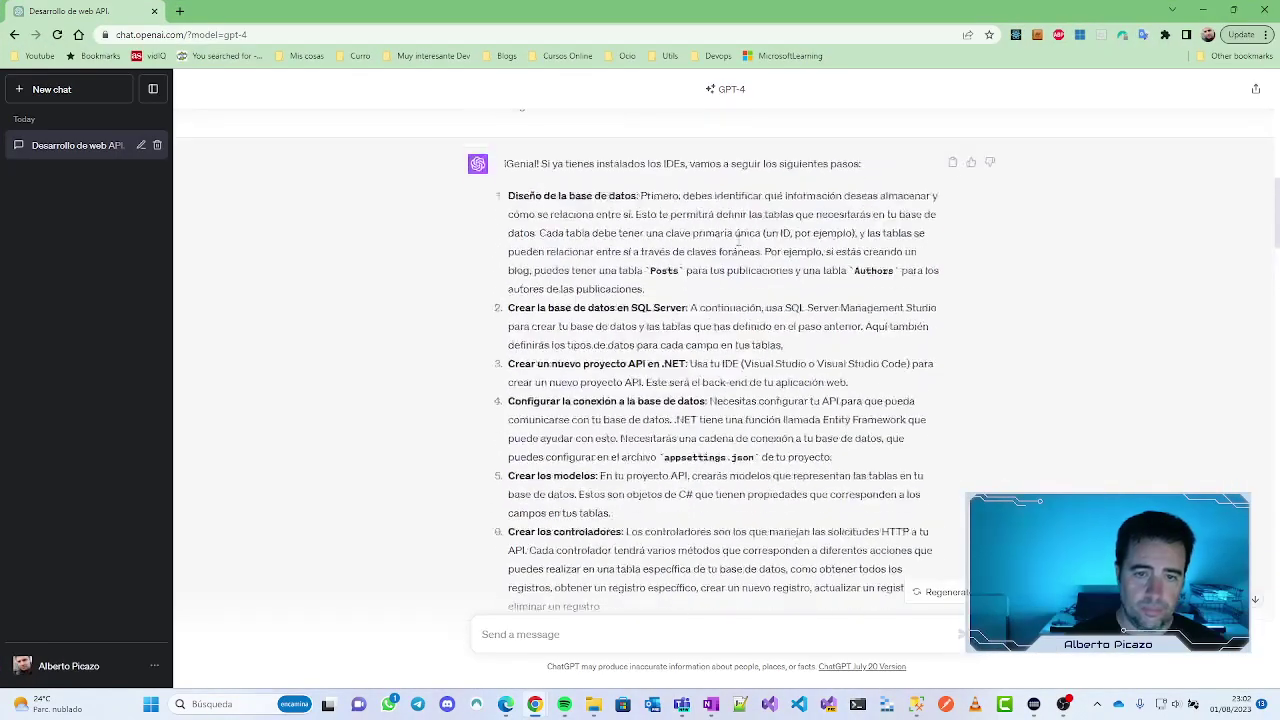
scroll(561, 282, down, 2)
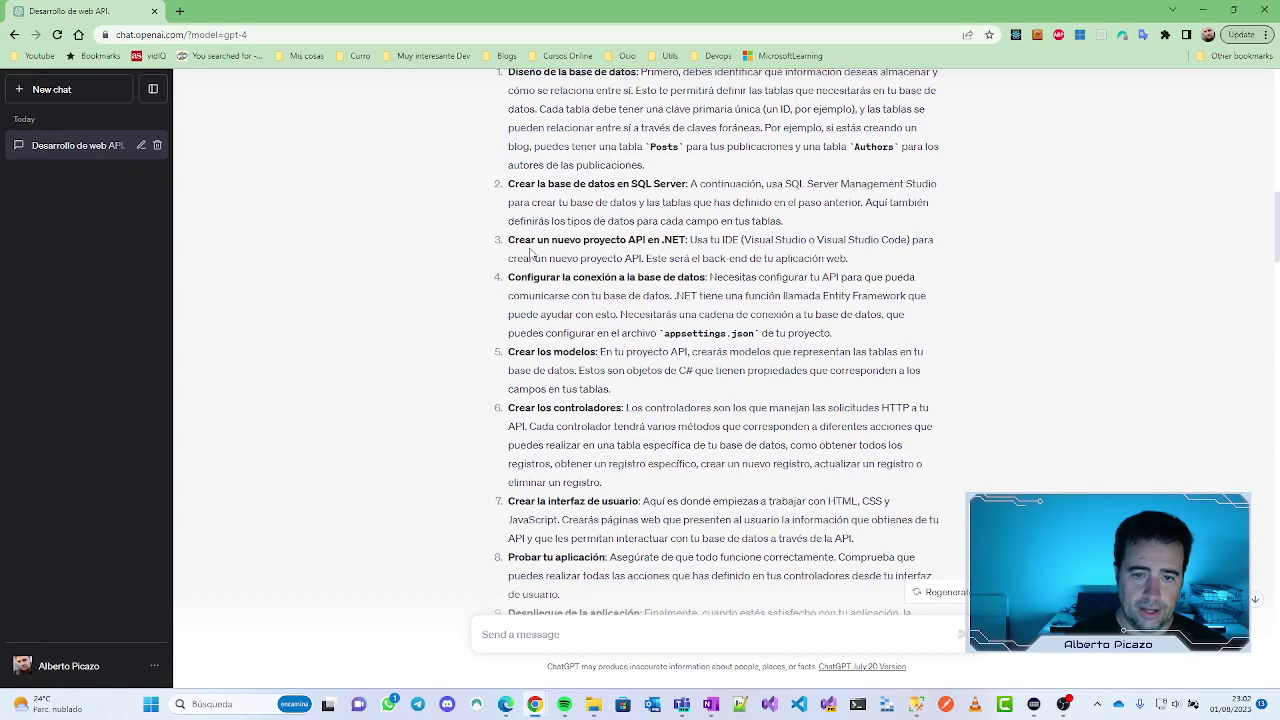
scroll(531, 254, up, 1)
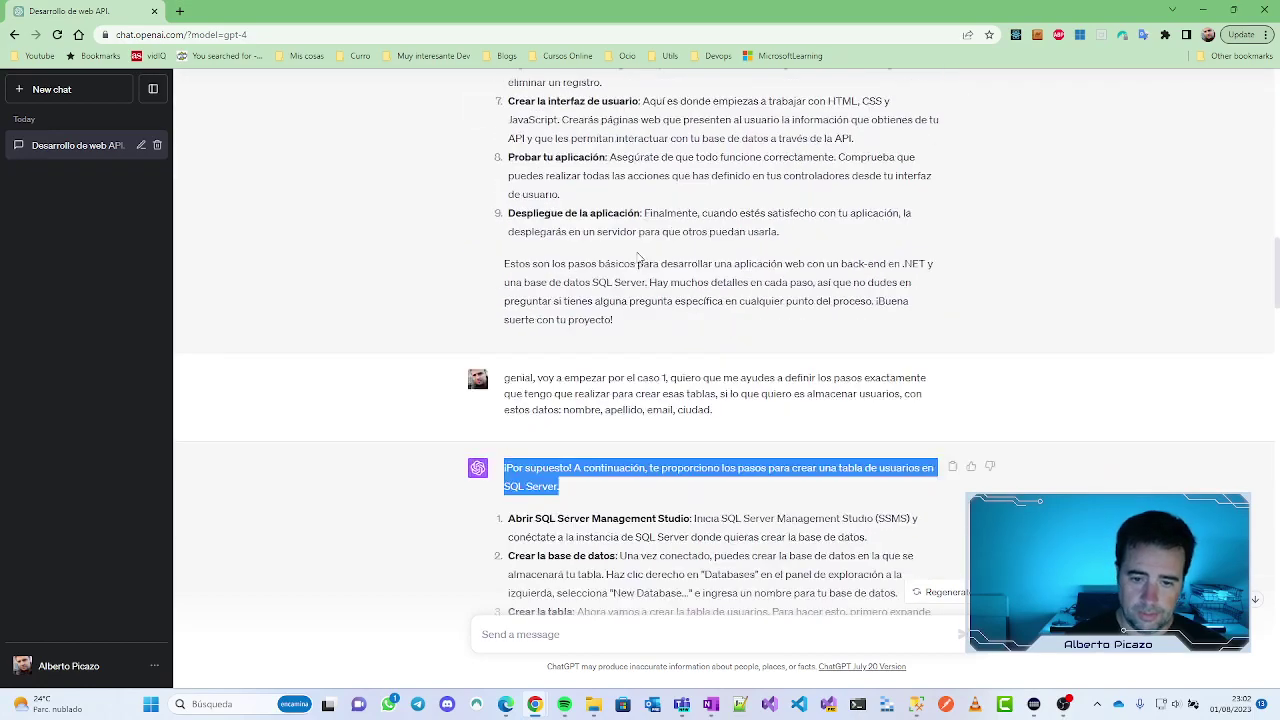
scroll(640, 258, down, 3)
click(553, 204)
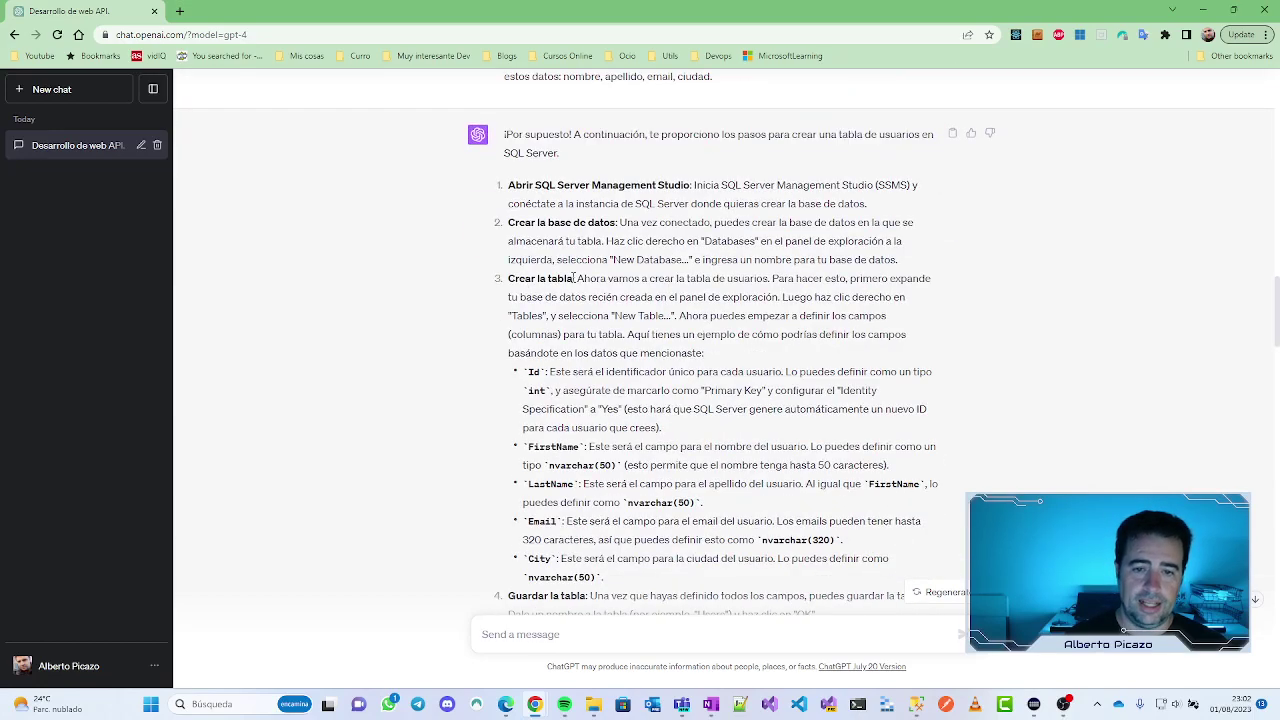
drag(574, 278, 614, 279)
click(748, 280)
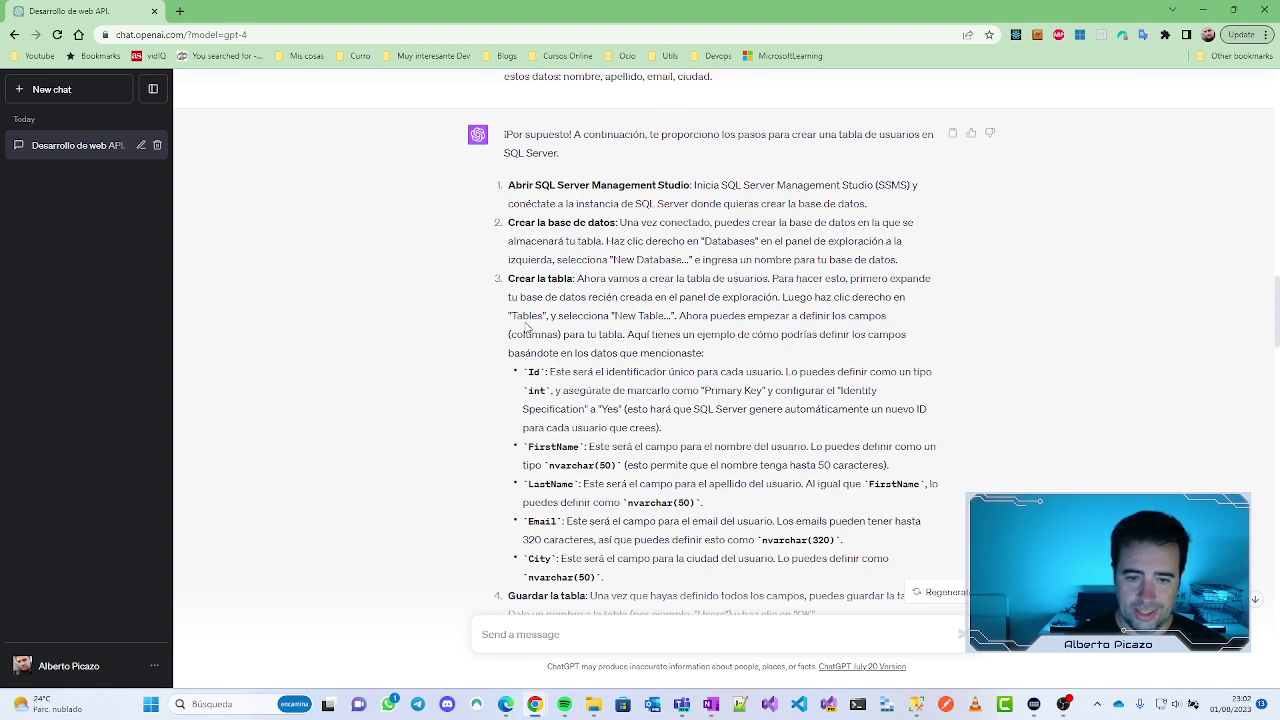
Step: Expand chatgptwitch's Tables folder and choose New > Table from its context menu
click(1172, 10)
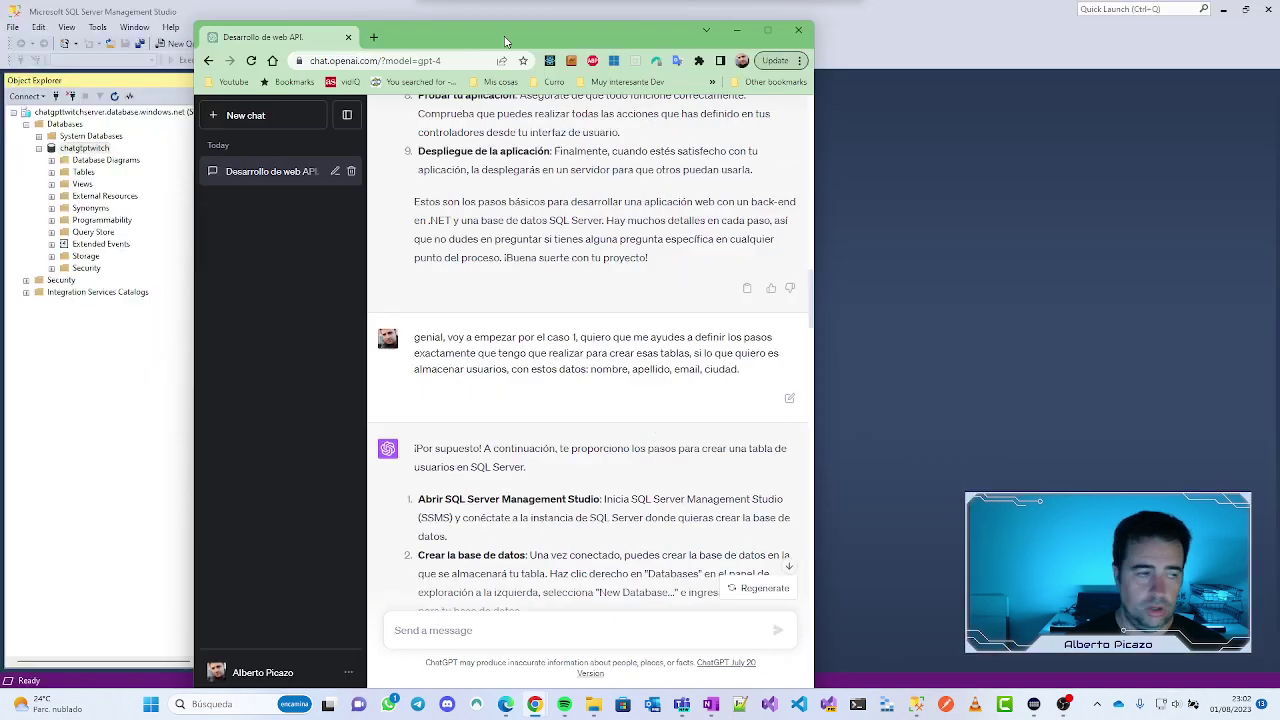
click(84, 173)
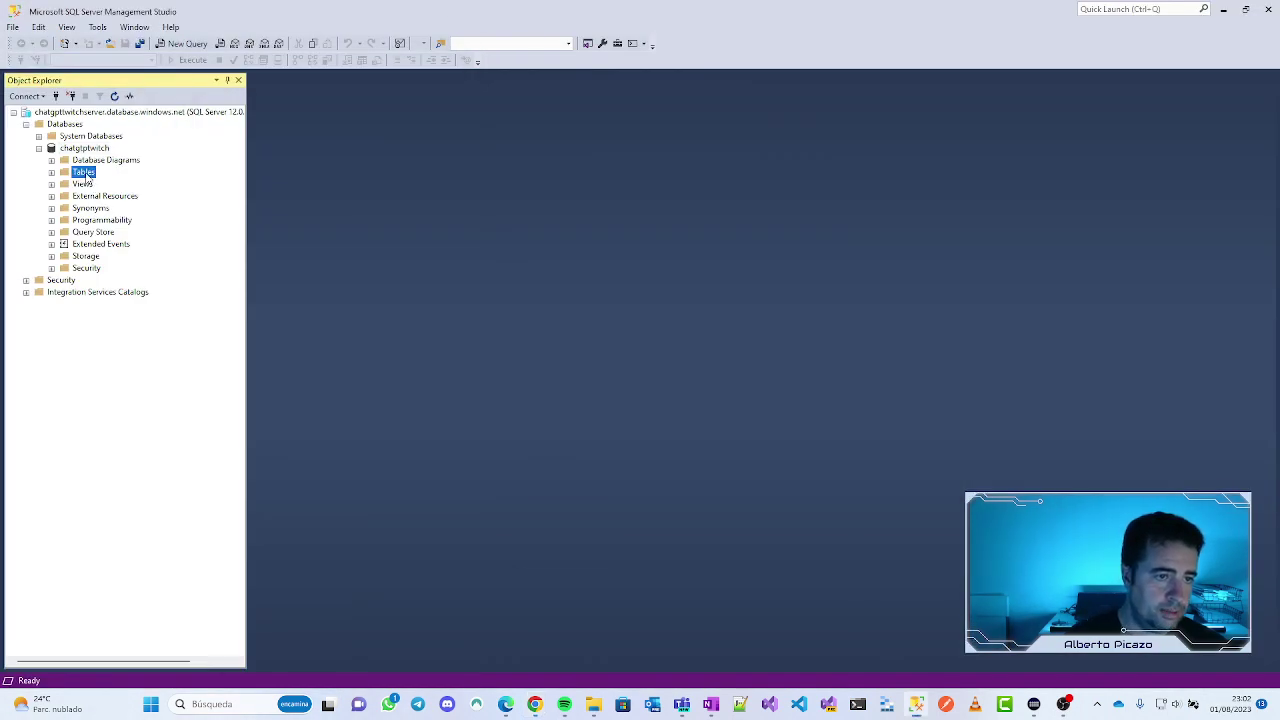
click(52, 172)
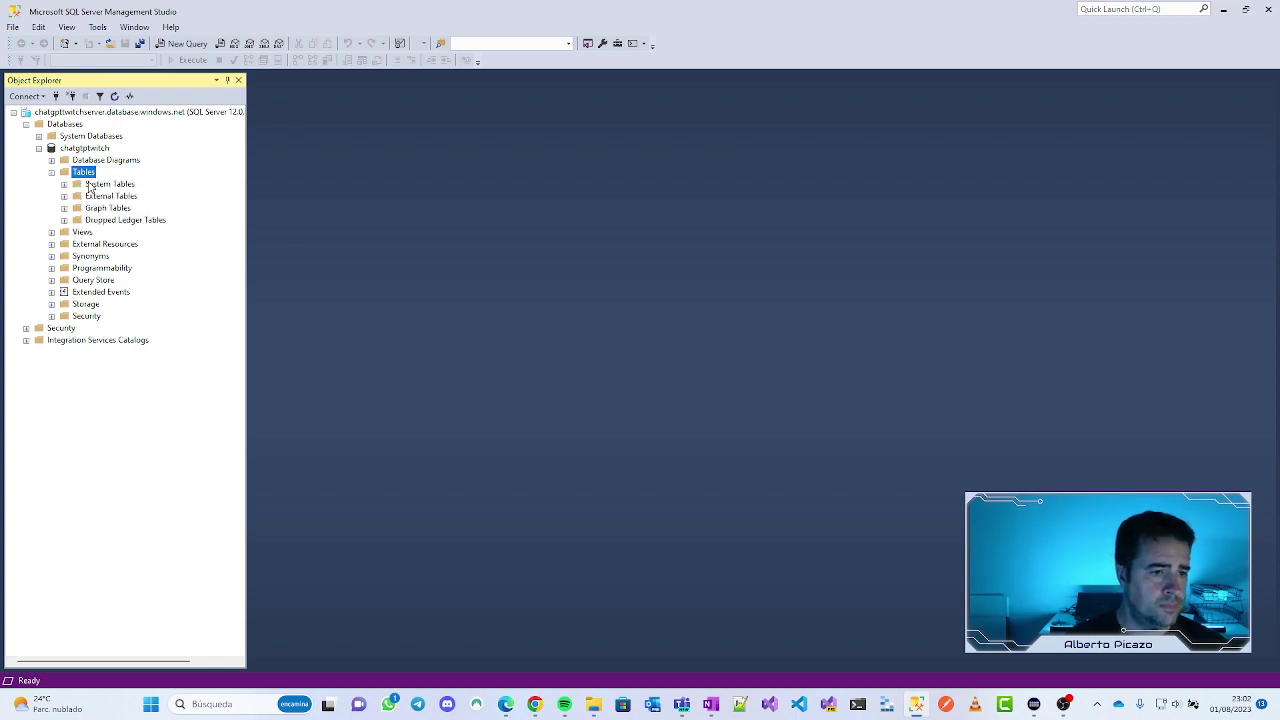
right_click(88, 175)
mouse_move(149, 186)
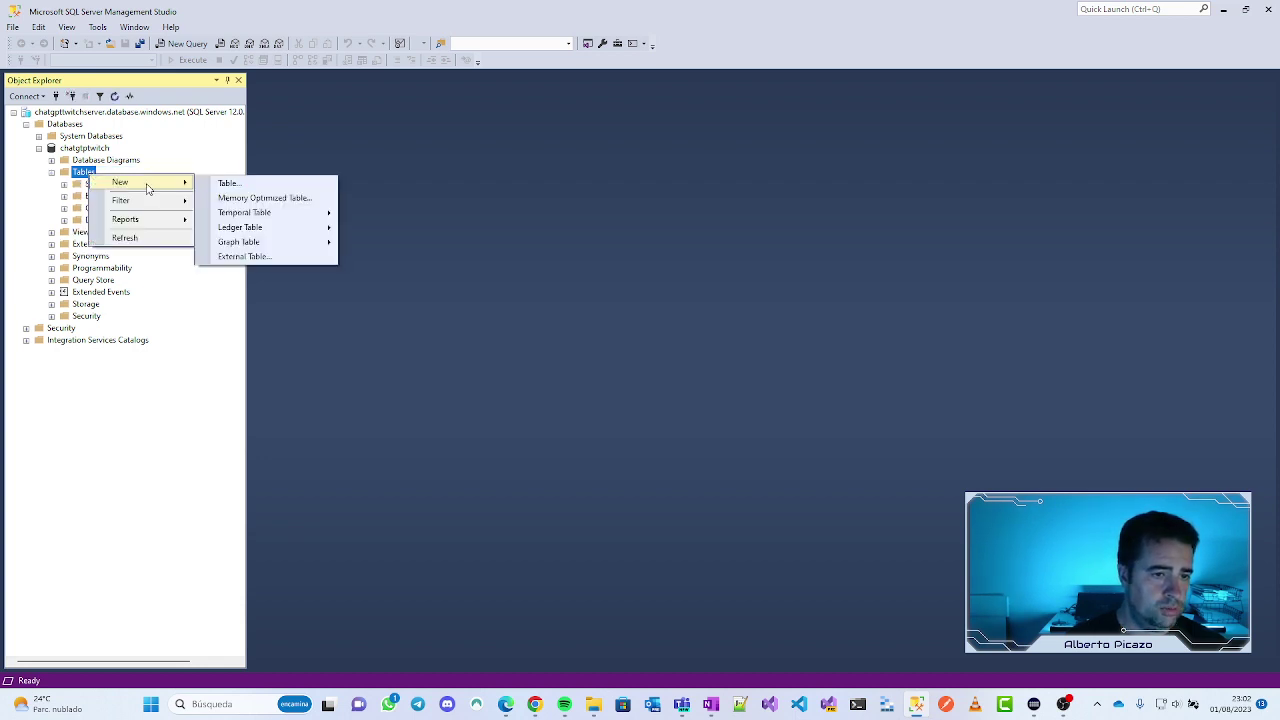
click(246, 183)
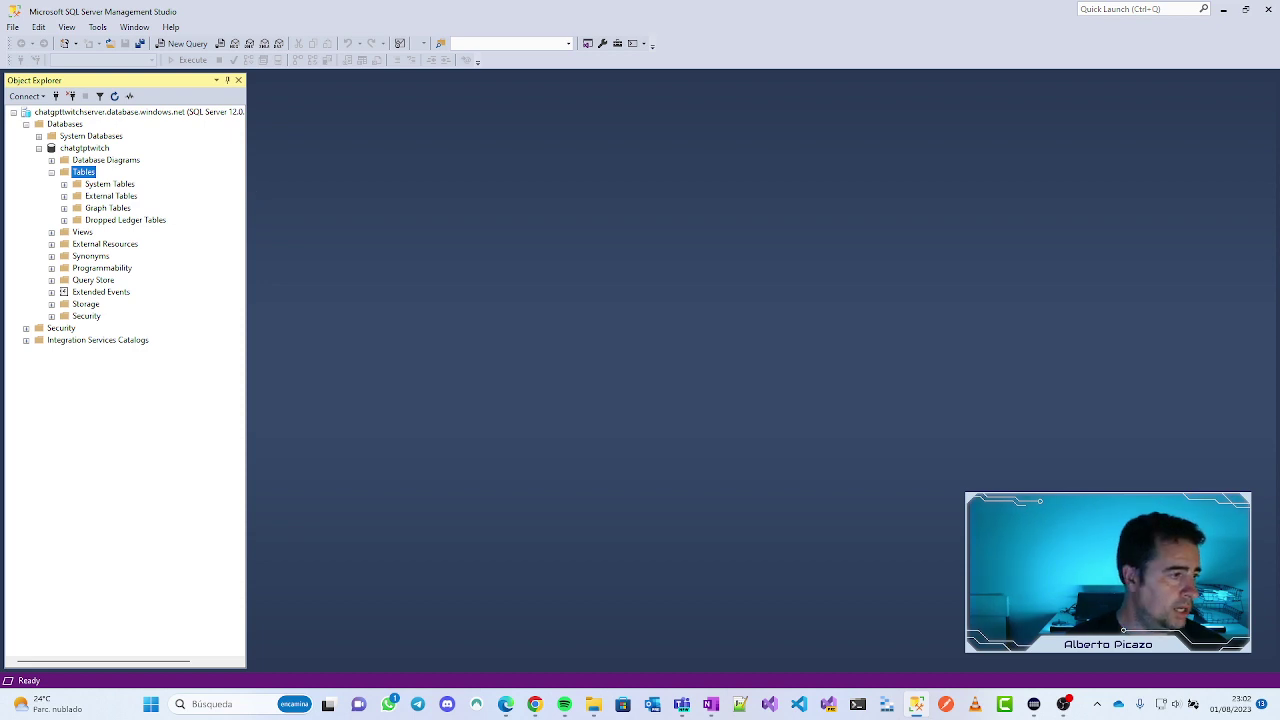